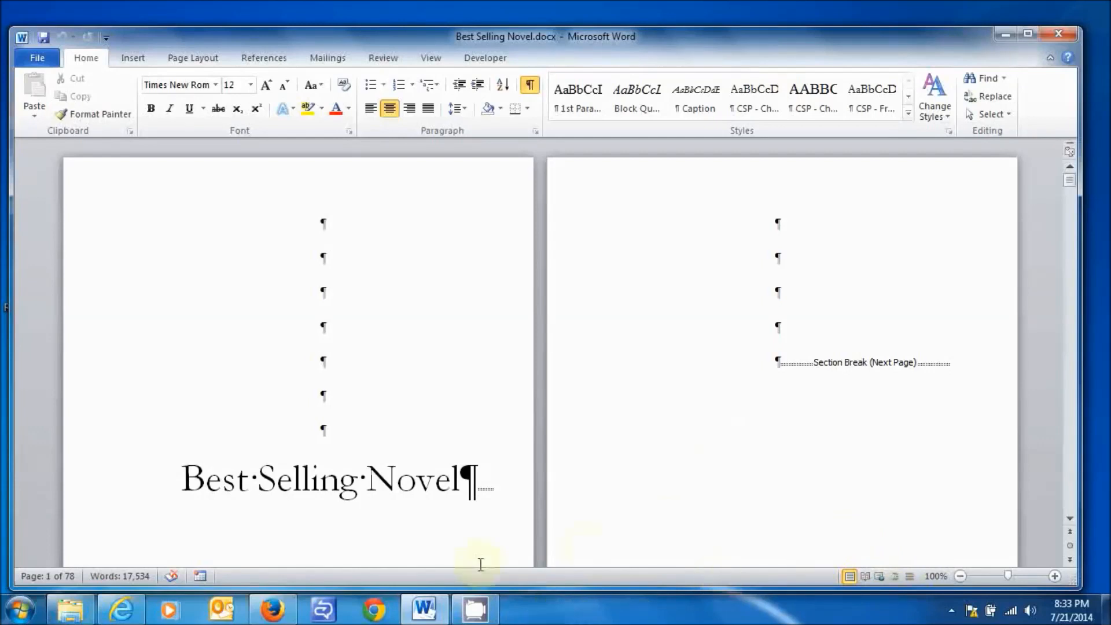
Switch to Internet Explorer and review the Page Number Format table of numbering, header and position rules for each page type
click(138, 602)
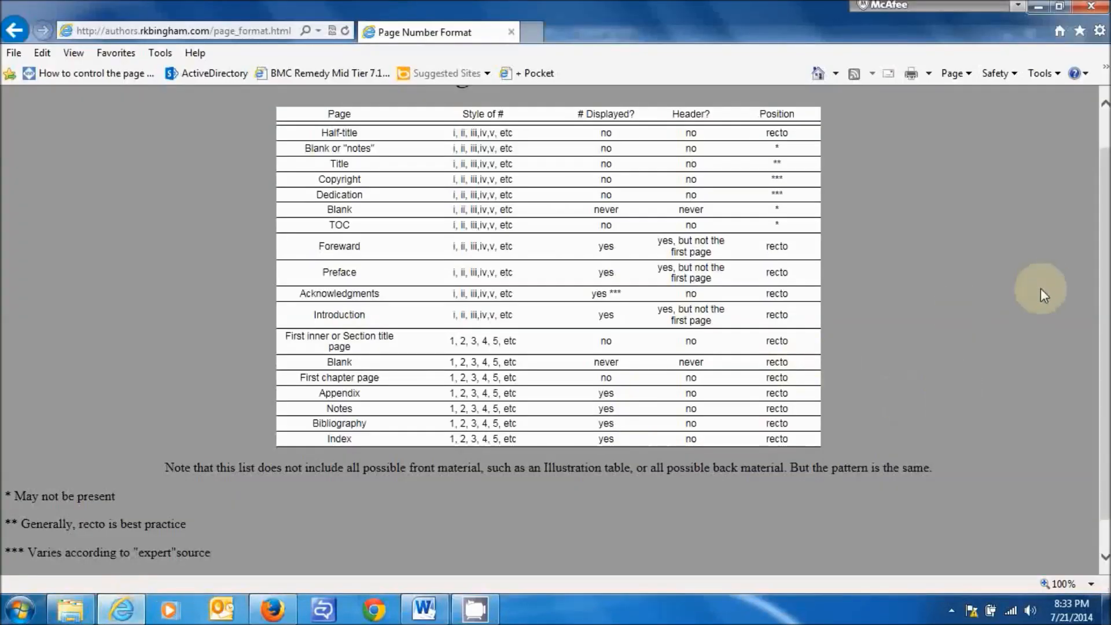
scroll(1092, 243, up, 1)
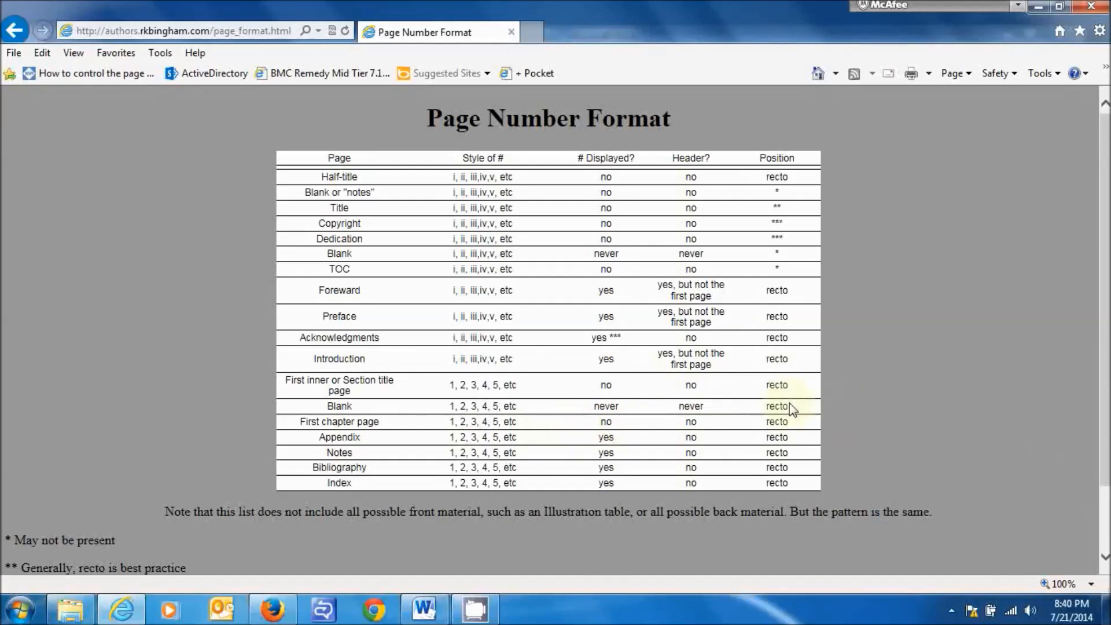
Switch back to the Best Selling Novel document in Word and hide the formatting marks briefly before showing them again
click(424, 609)
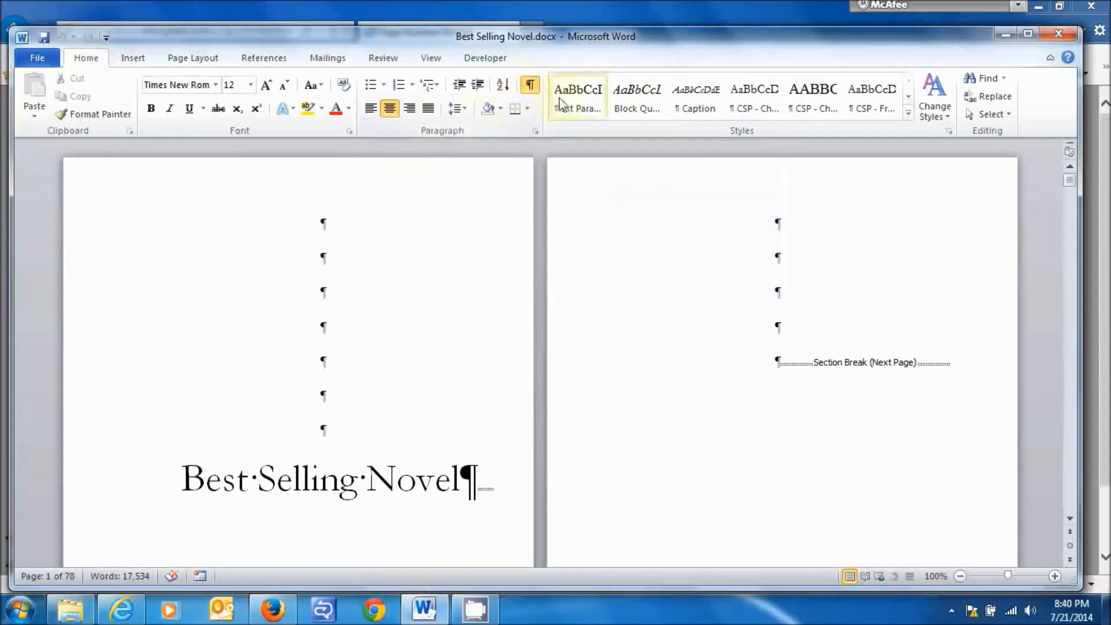
click(517, 84)
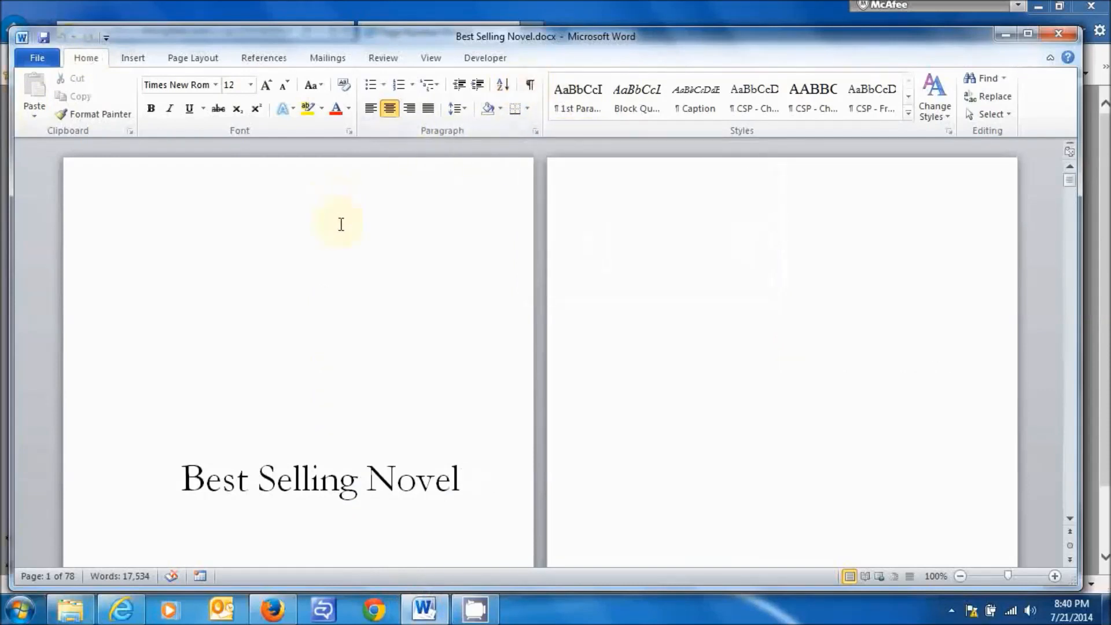
click(530, 84)
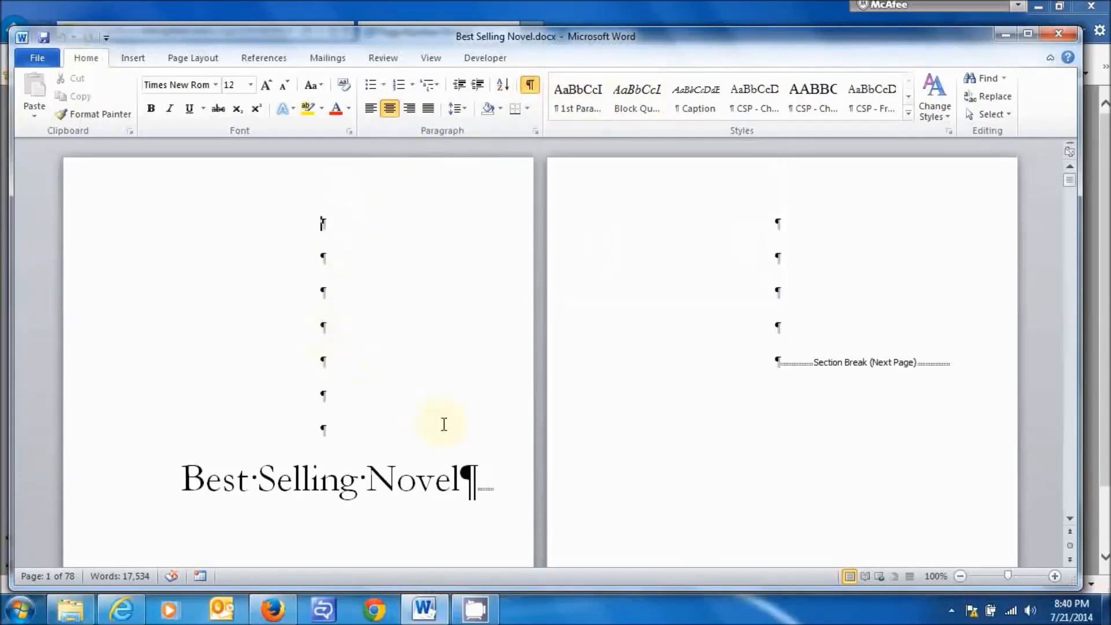
Look through the front matter layout from the half-title page to the Introduction
click(1075, 446)
click(1074, 446)
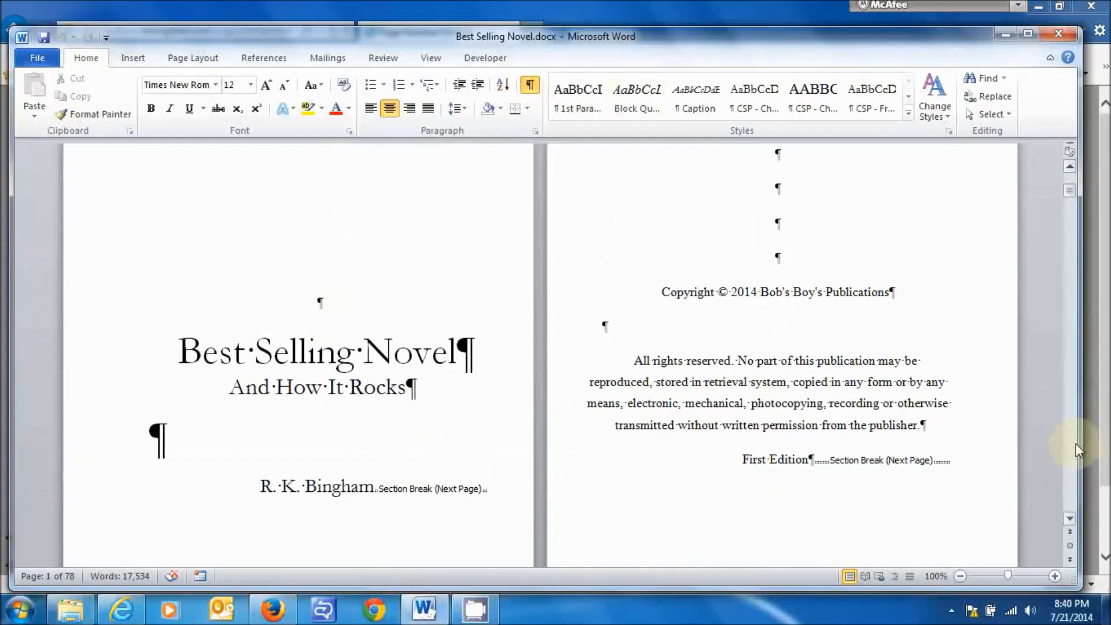
click(1075, 443)
click(1074, 443)
click(1075, 443)
click(1075, 442)
click(1075, 441)
click(1074, 440)
click(1073, 437)
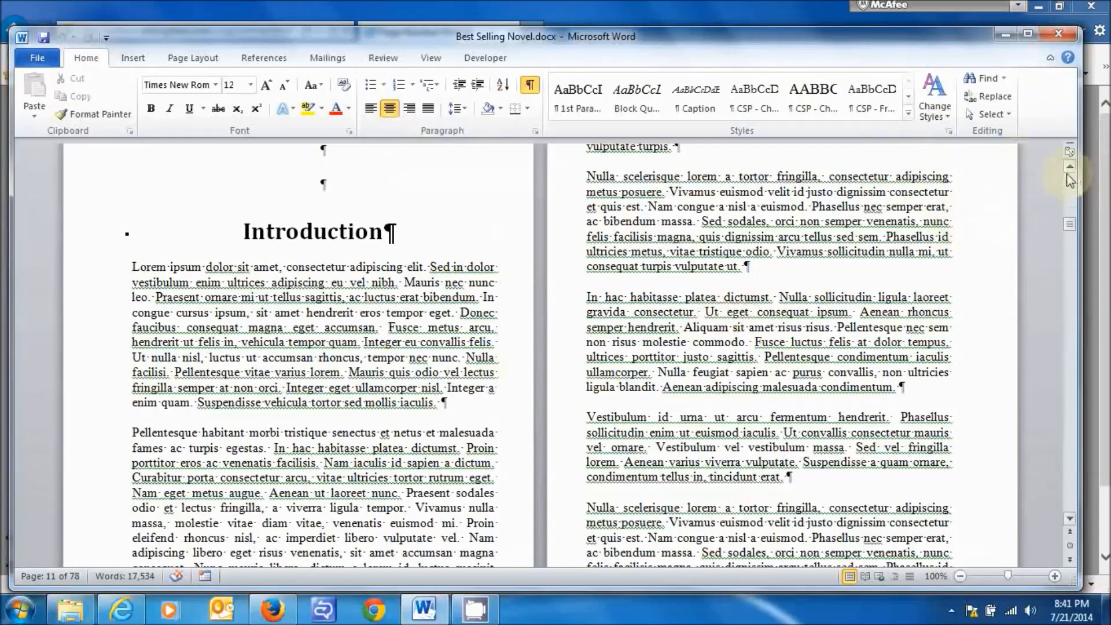
Return to the document's start and examine the section breaks on each front matter page up to the Introduction, dismissing the spelling alert
scroll(1067, 173, up, 15)
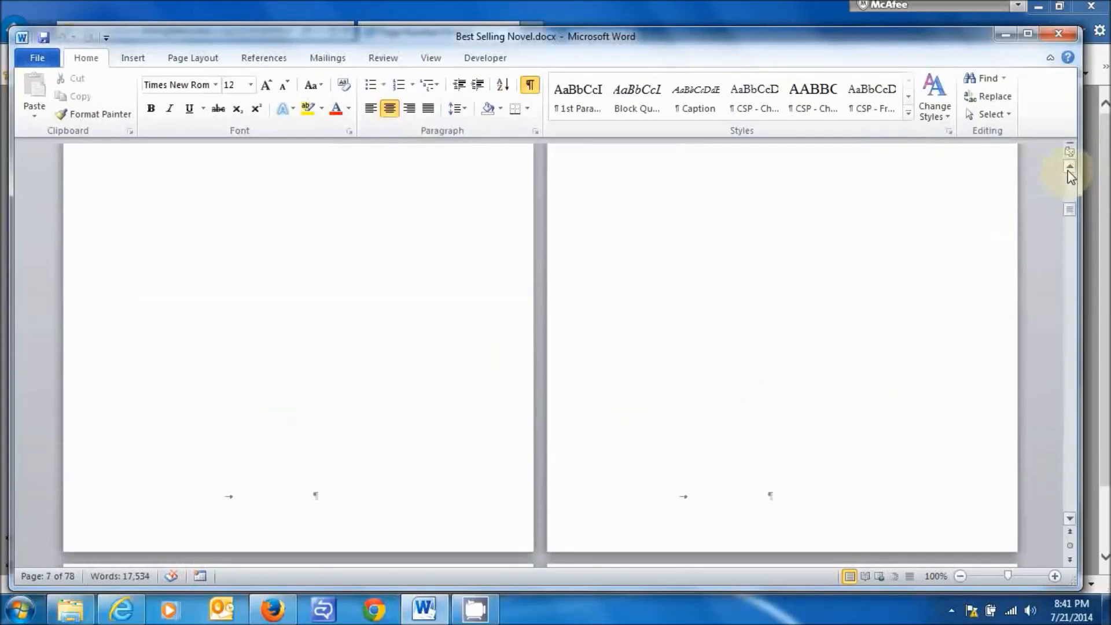
scroll(1075, 199, down, 5)
drag(1071, 199, 1069, 176)
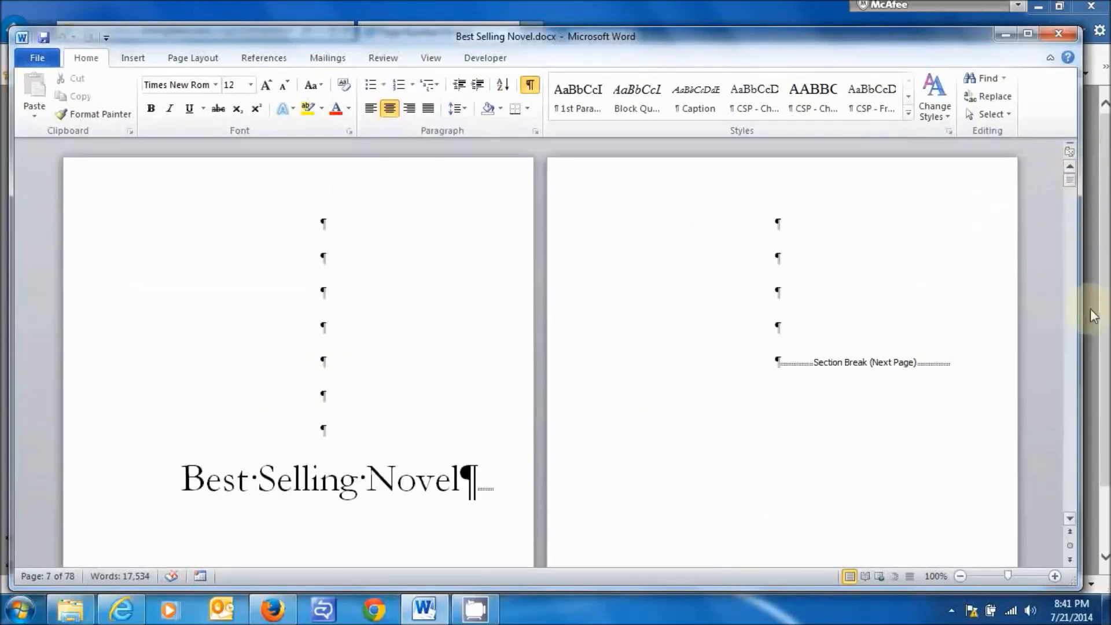
scroll(1074, 308, down, 5)
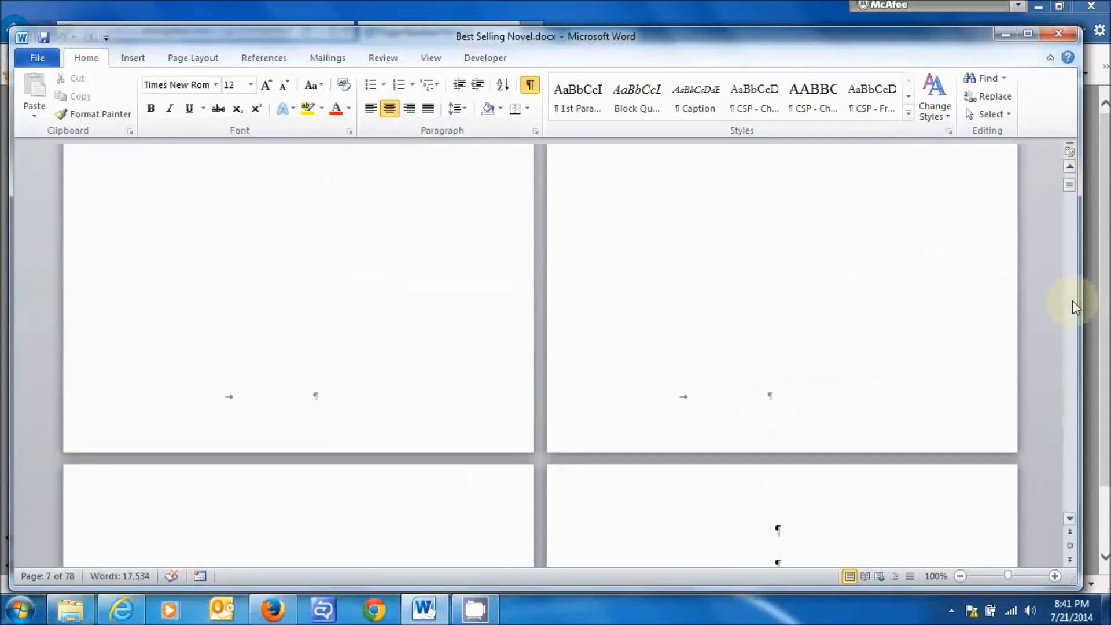
scroll(1075, 305, down, 7)
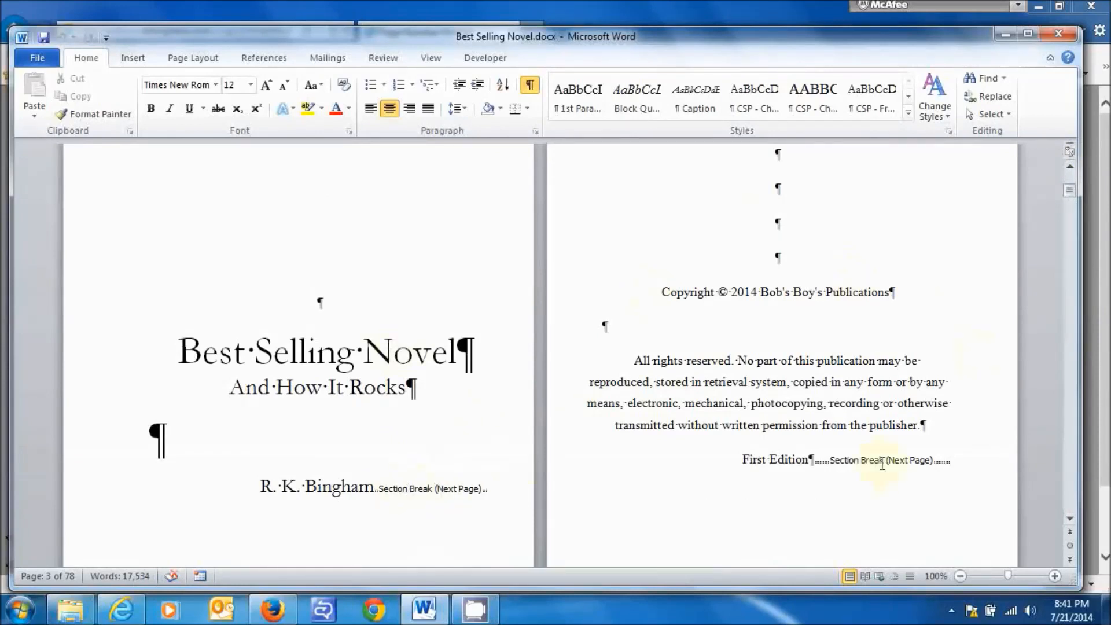
click(1069, 519)
click(1069, 519)
scroll(1068, 522, down, 10)
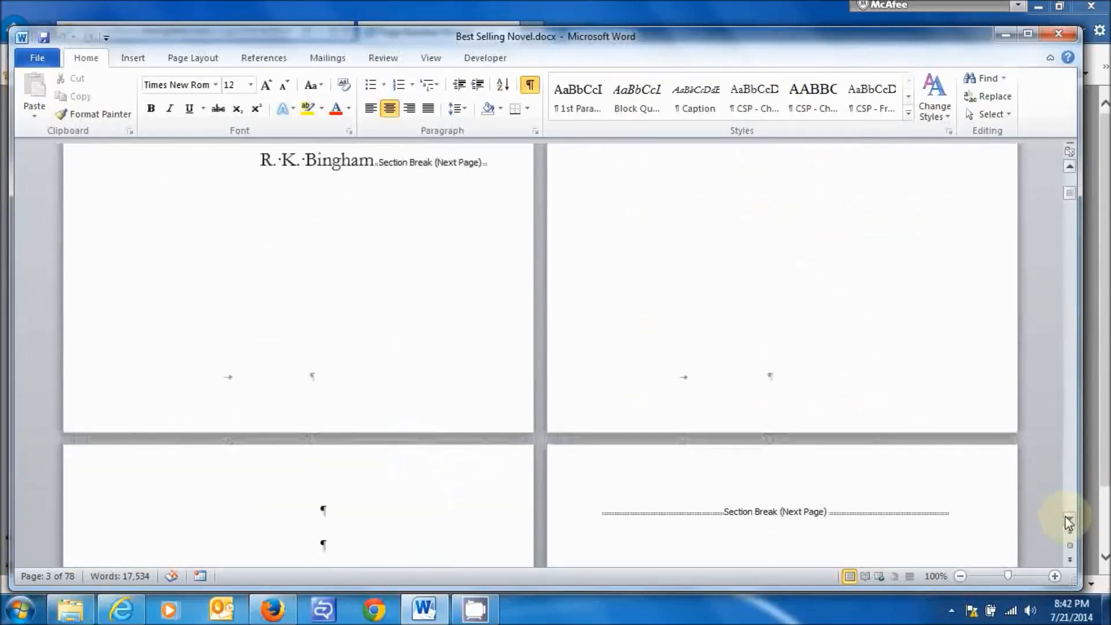
scroll(1069, 522, down, 10)
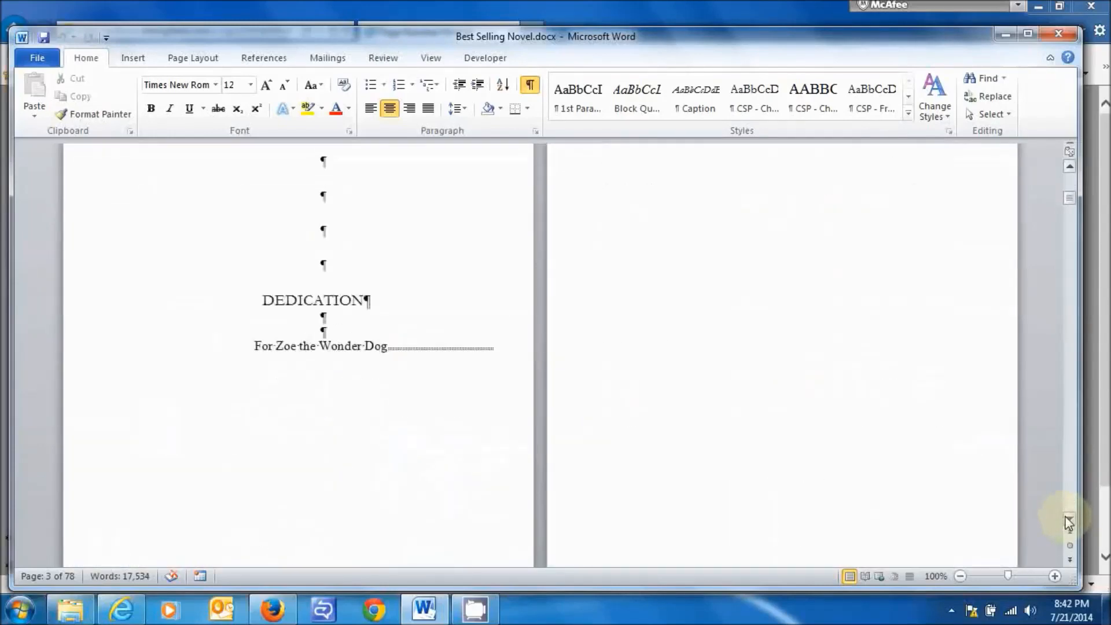
scroll(1069, 522, down, 2)
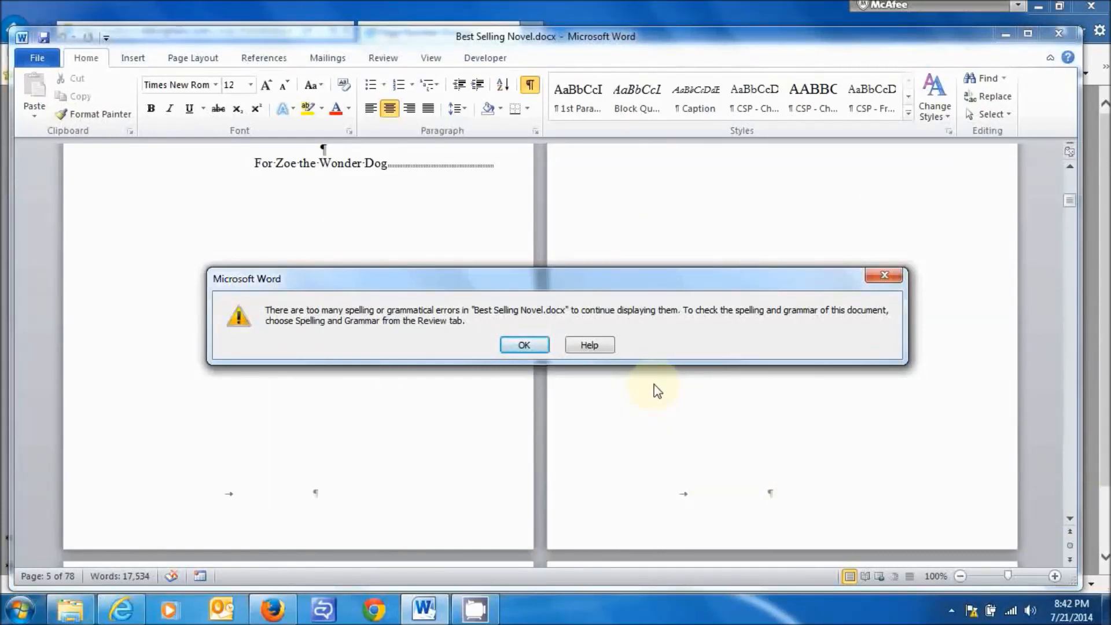
click(530, 347)
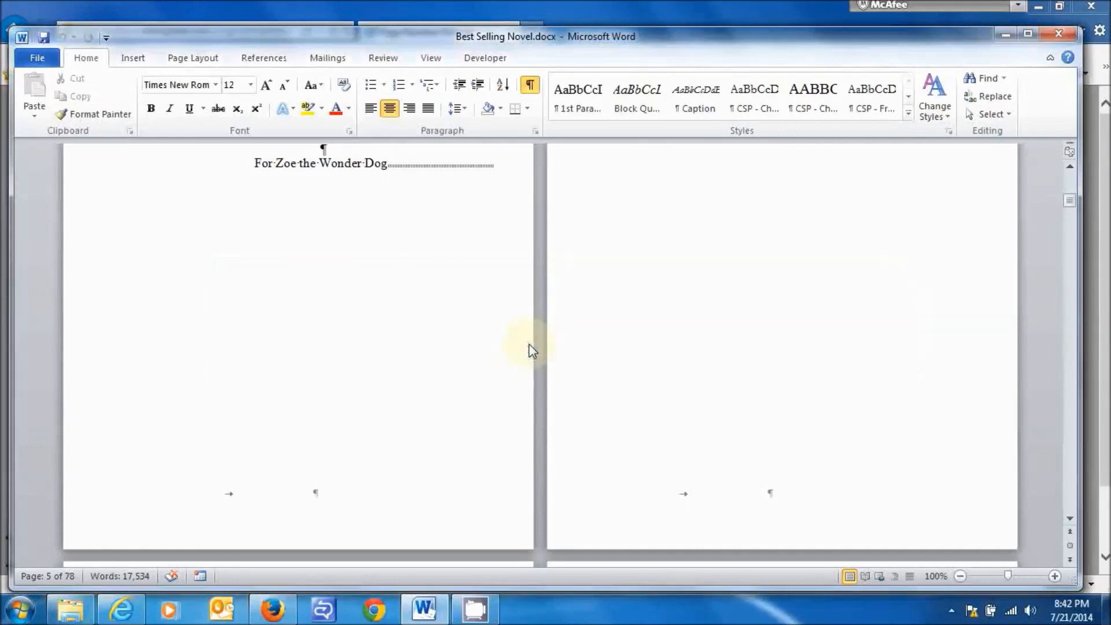
click(1071, 396)
click(1070, 396)
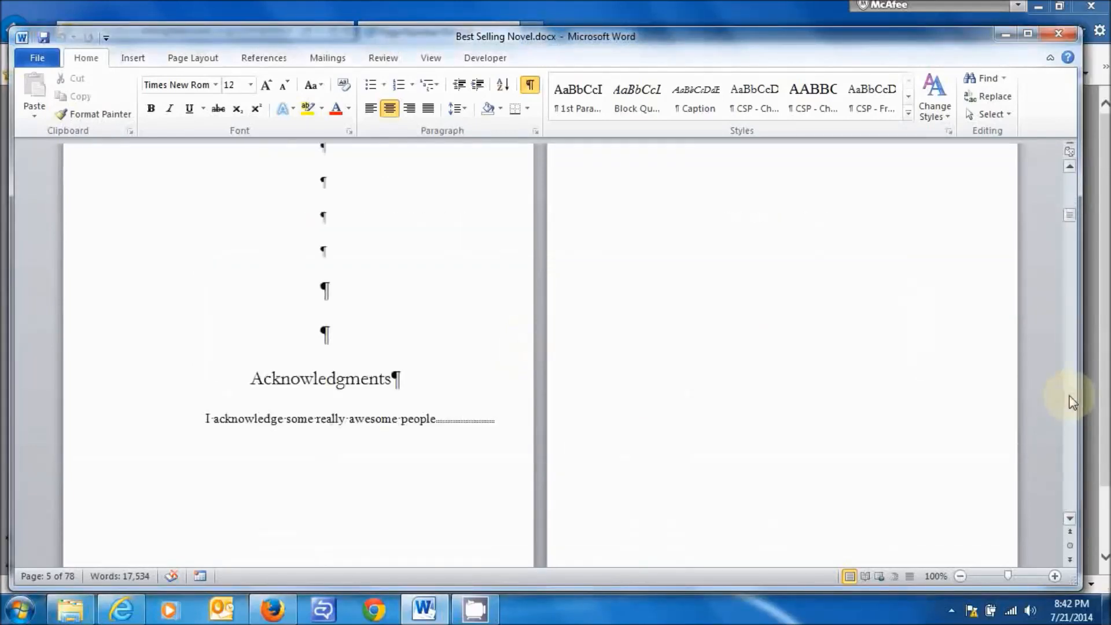
click(1069, 395)
click(1069, 395)
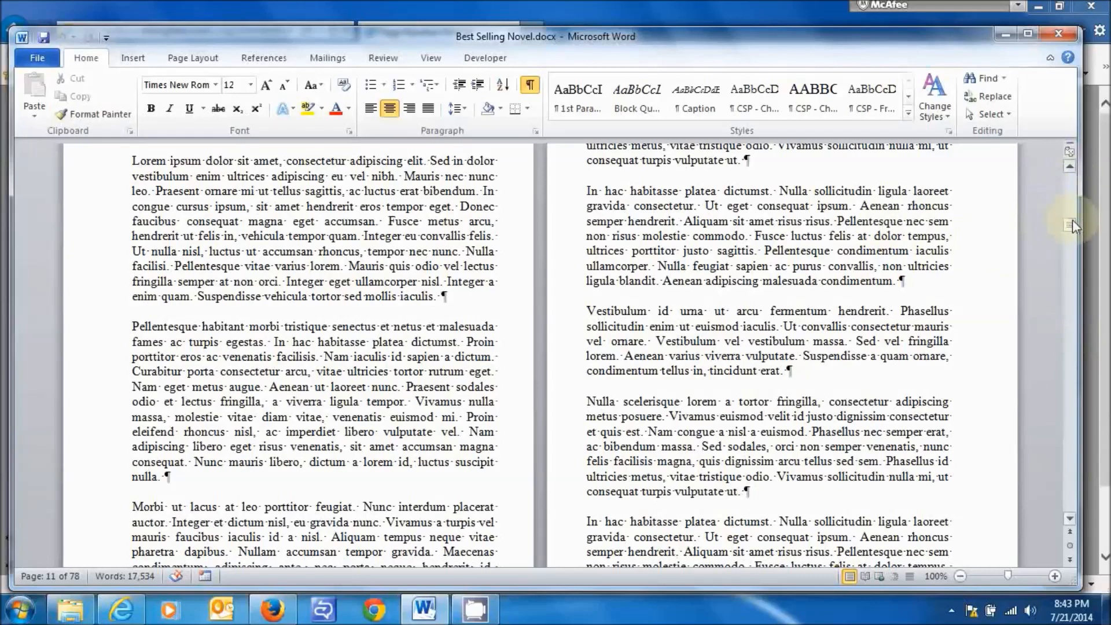
Return to the half-title page and open its first page header in Section 1 for editing
drag(1072, 225, 1070, 173)
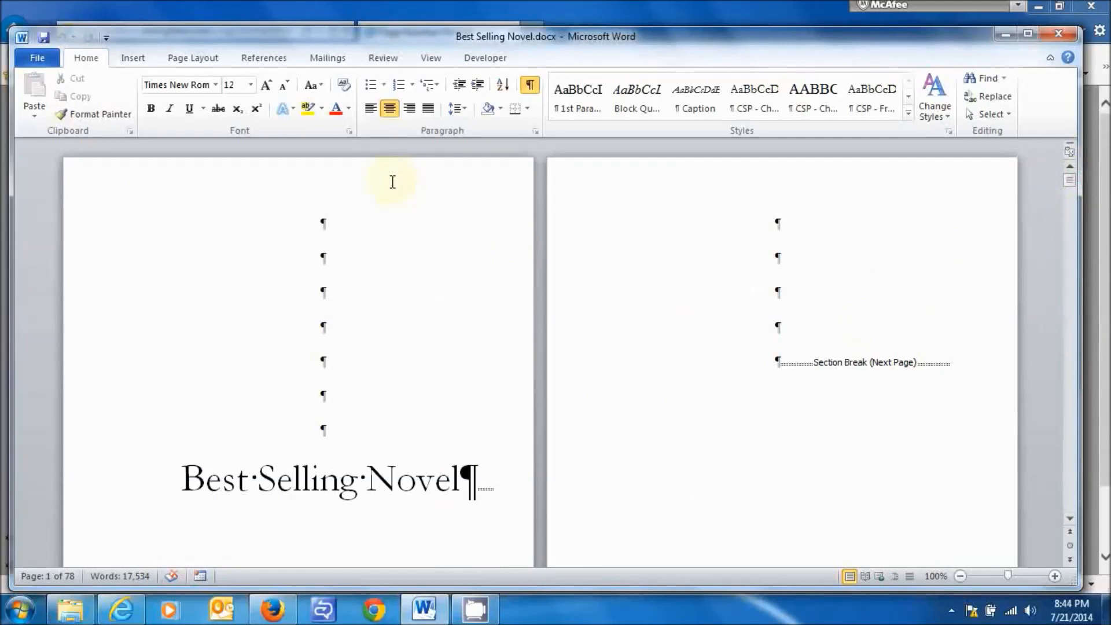
double_click(392, 180)
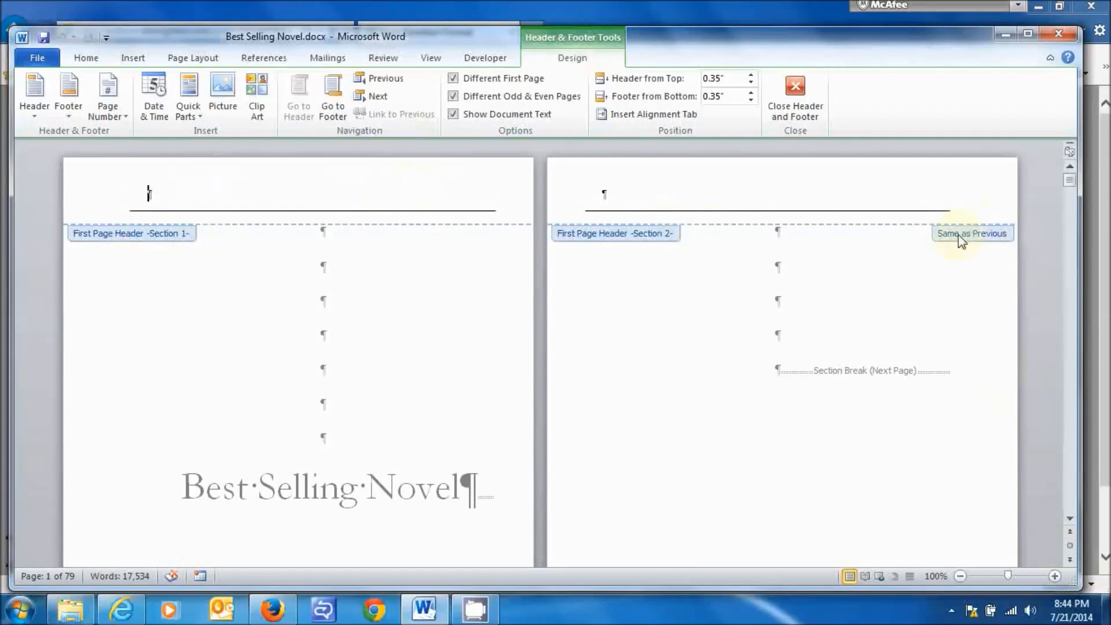
Unlink the Section 2 first page header from the previous section, and relink it with Link to Previous
click(871, 195)
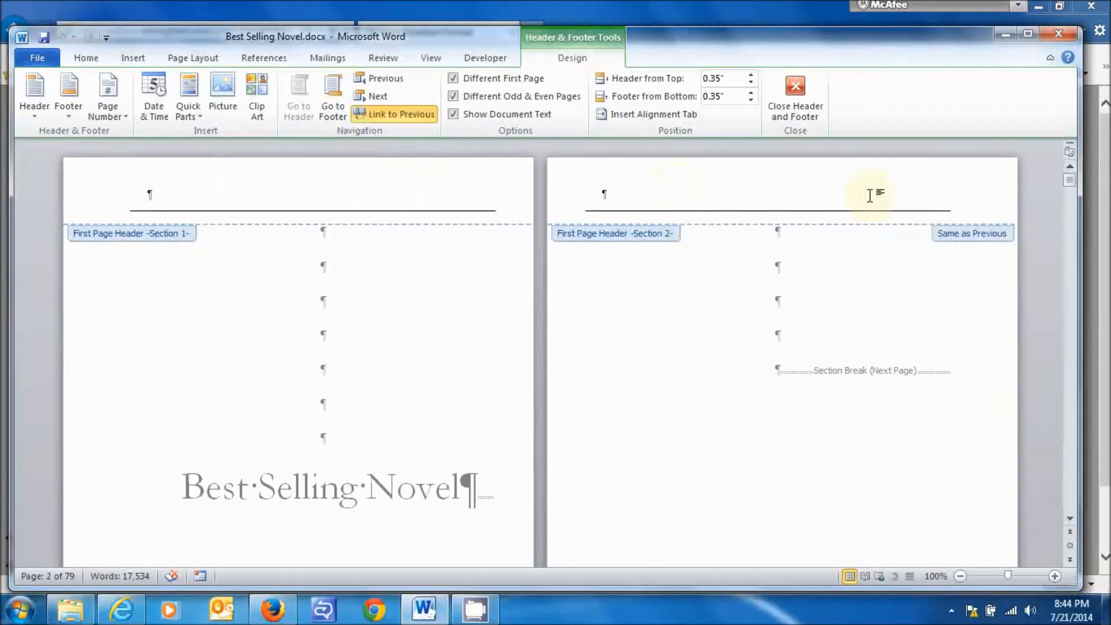
click(382, 114)
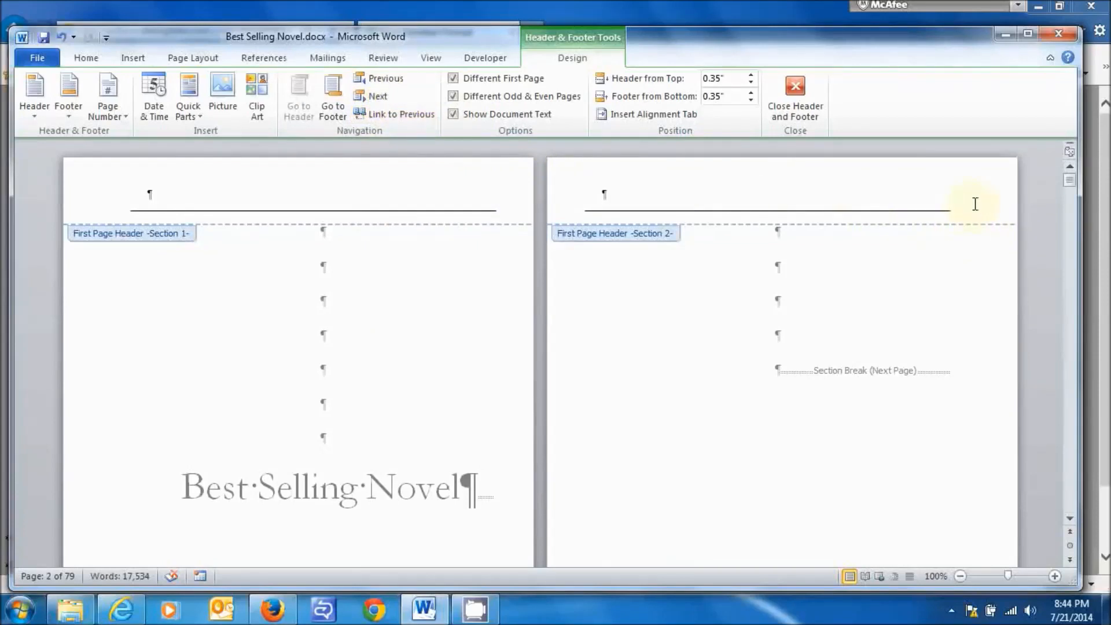
click(384, 114)
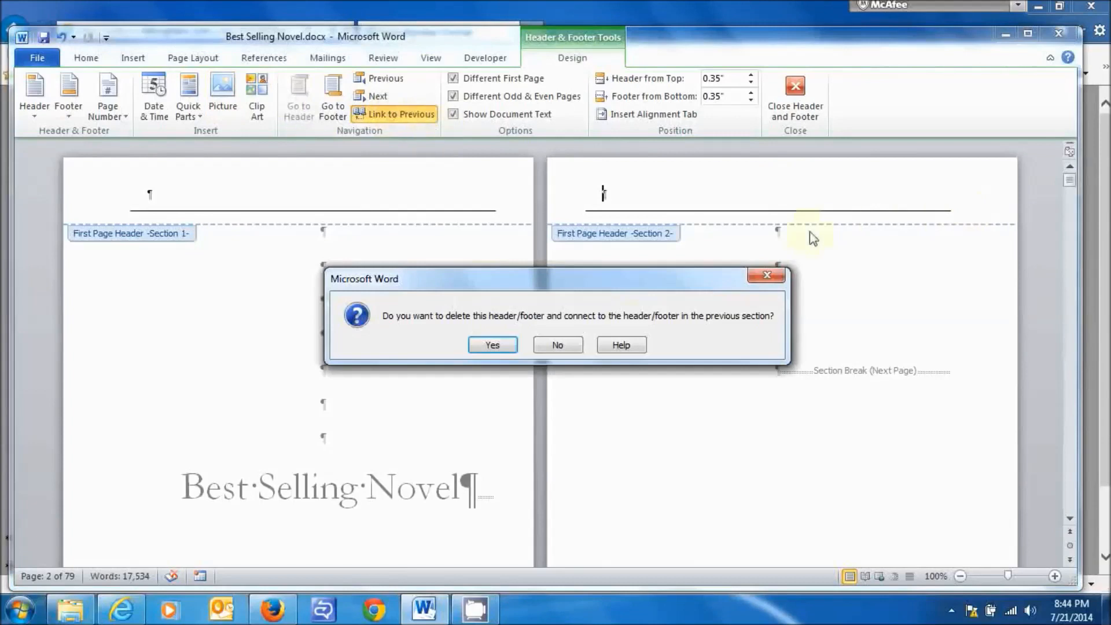
click(494, 345)
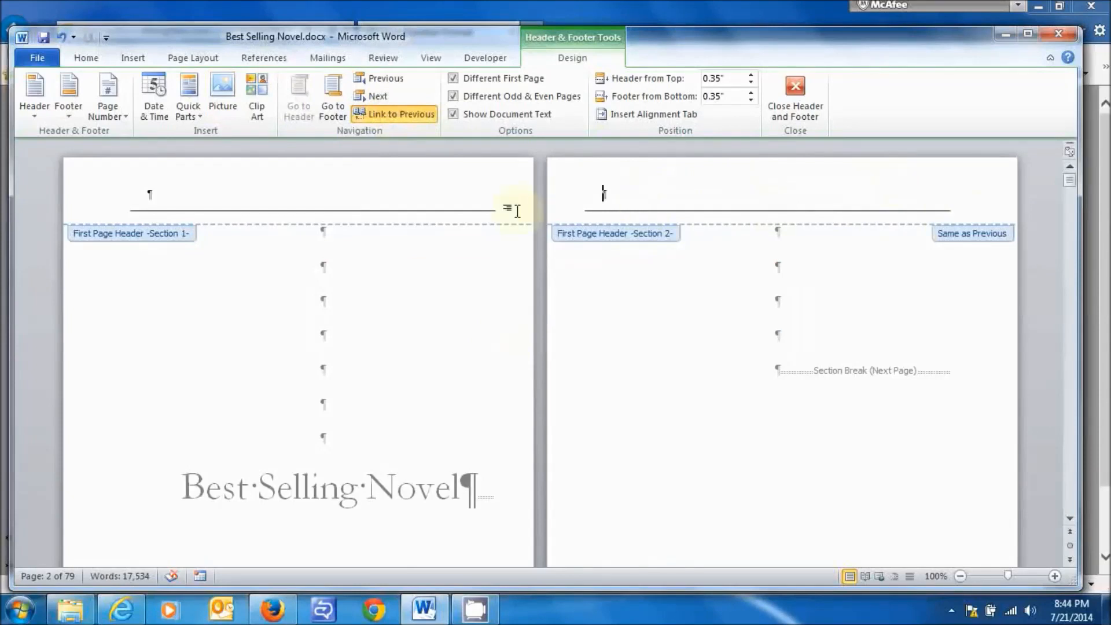
Remove the border line from the Section 1 first page header by applying No Border
click(412, 192)
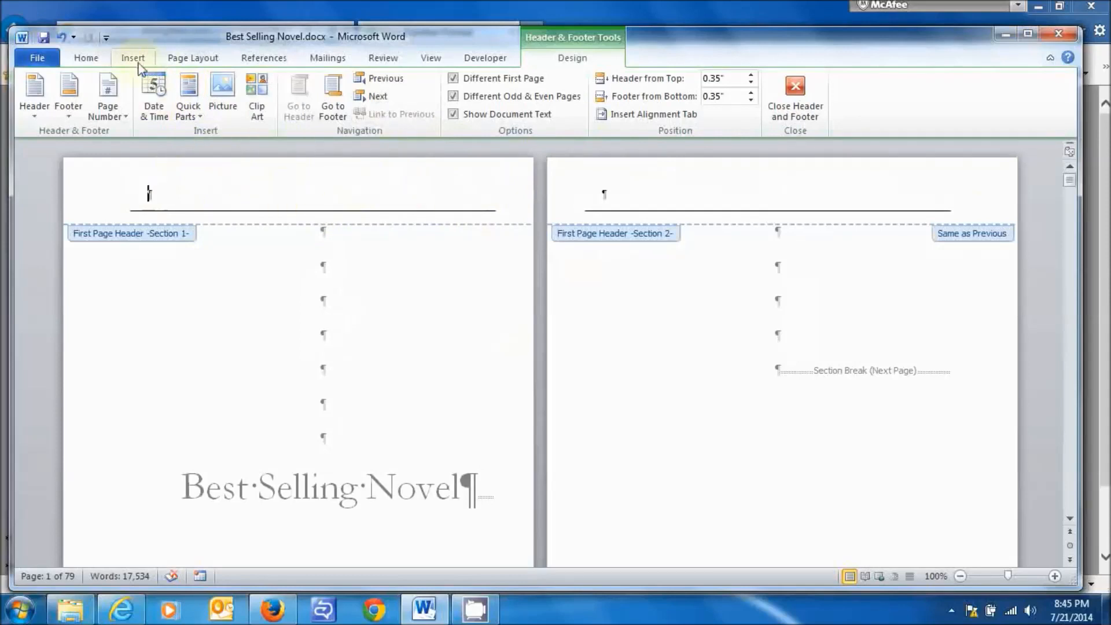
click(84, 58)
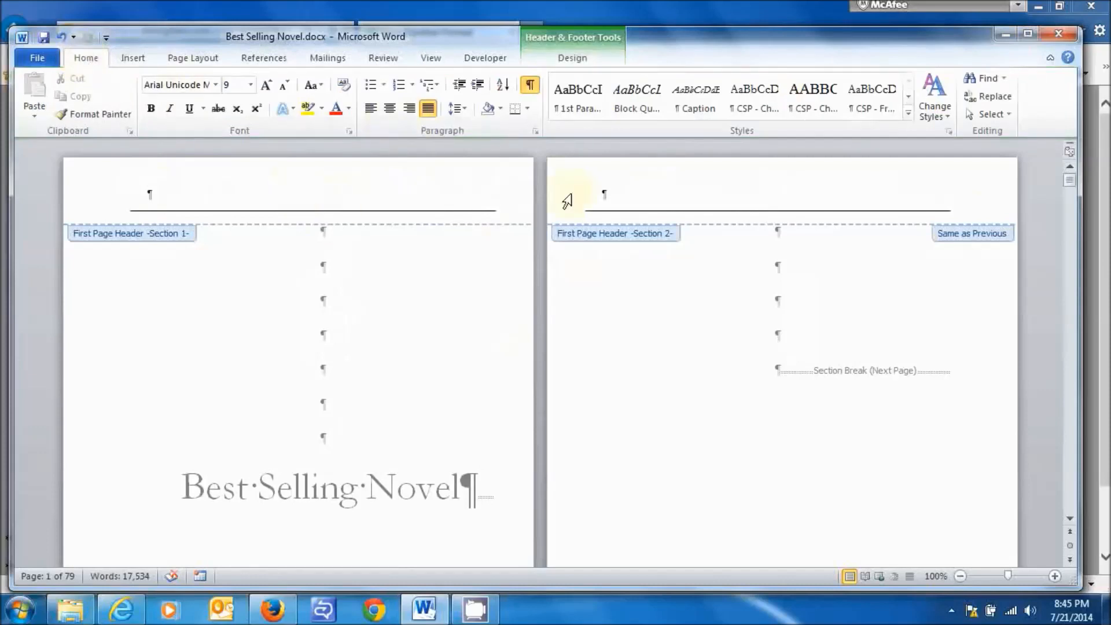
click(527, 109)
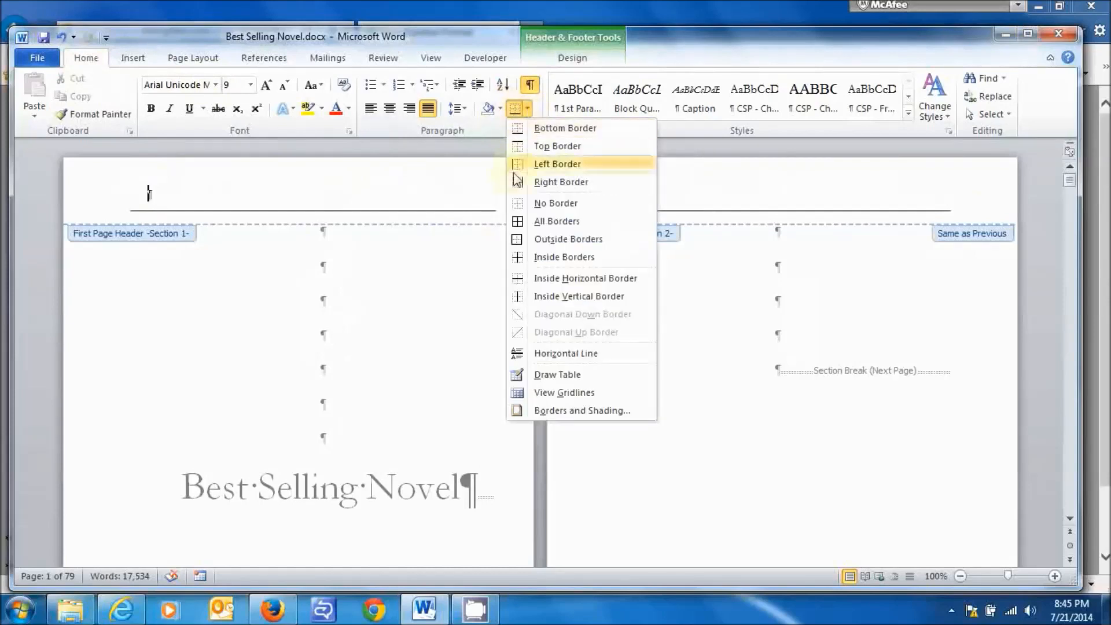
click(554, 202)
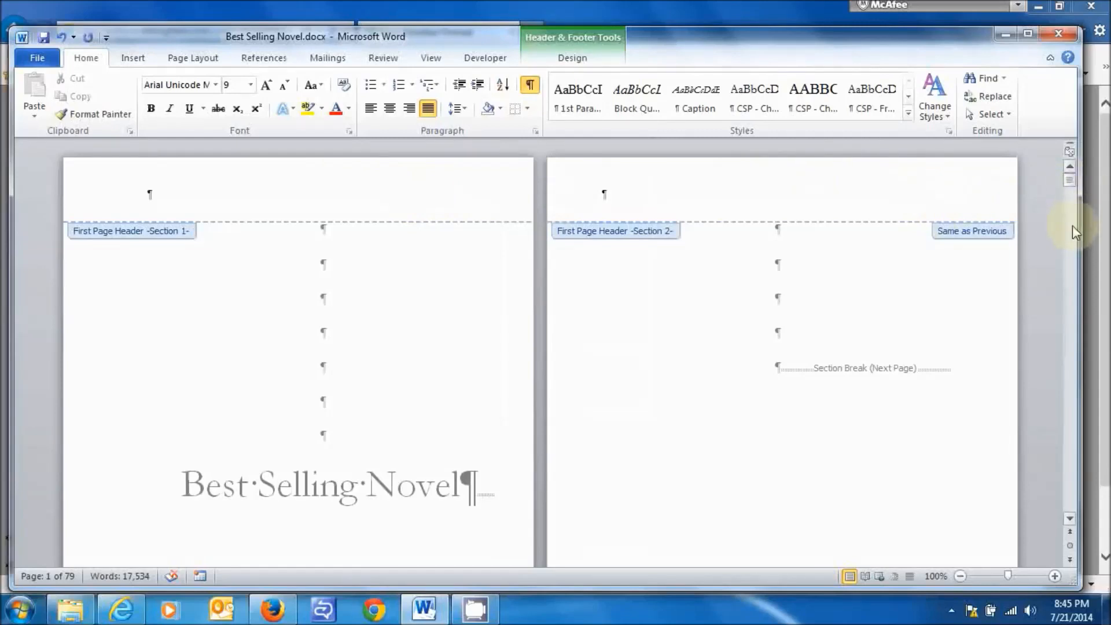
Find the Section 11 even page header on the page after the Introduction's opening page and apply No Border to it
scroll(1071, 224, down, 15)
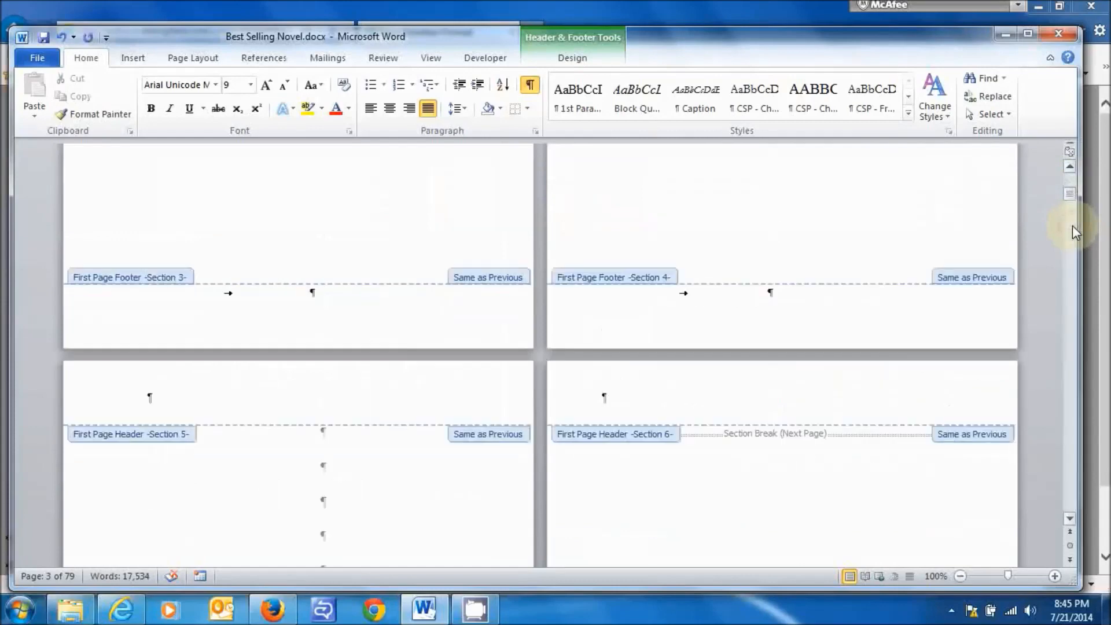
click(1072, 225)
click(1073, 226)
click(1073, 227)
click(1073, 227)
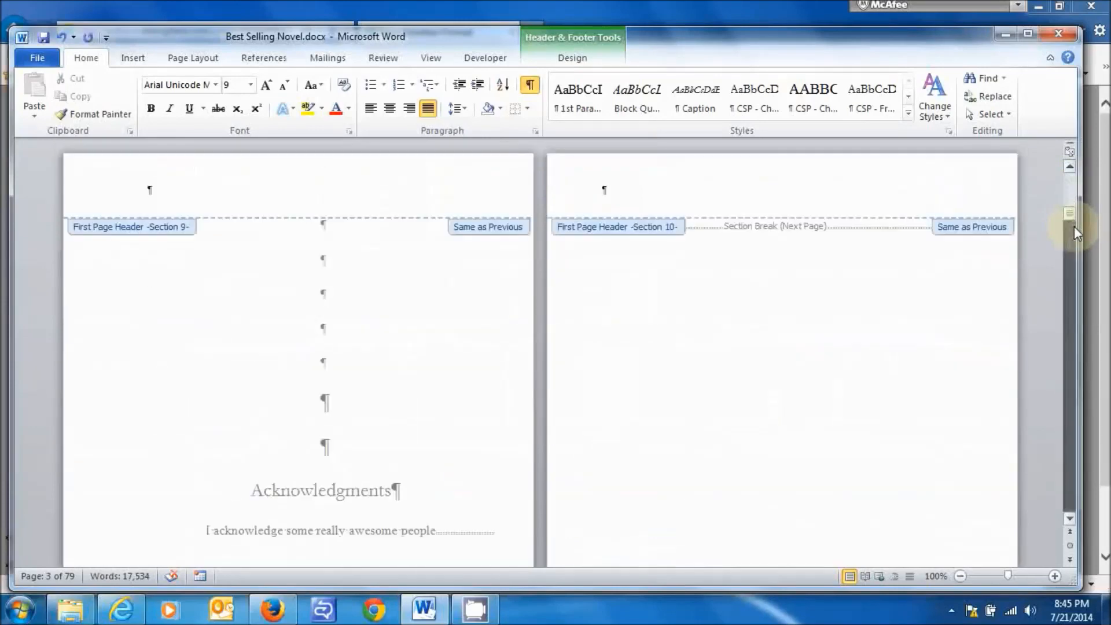
click(1073, 227)
click(1074, 225)
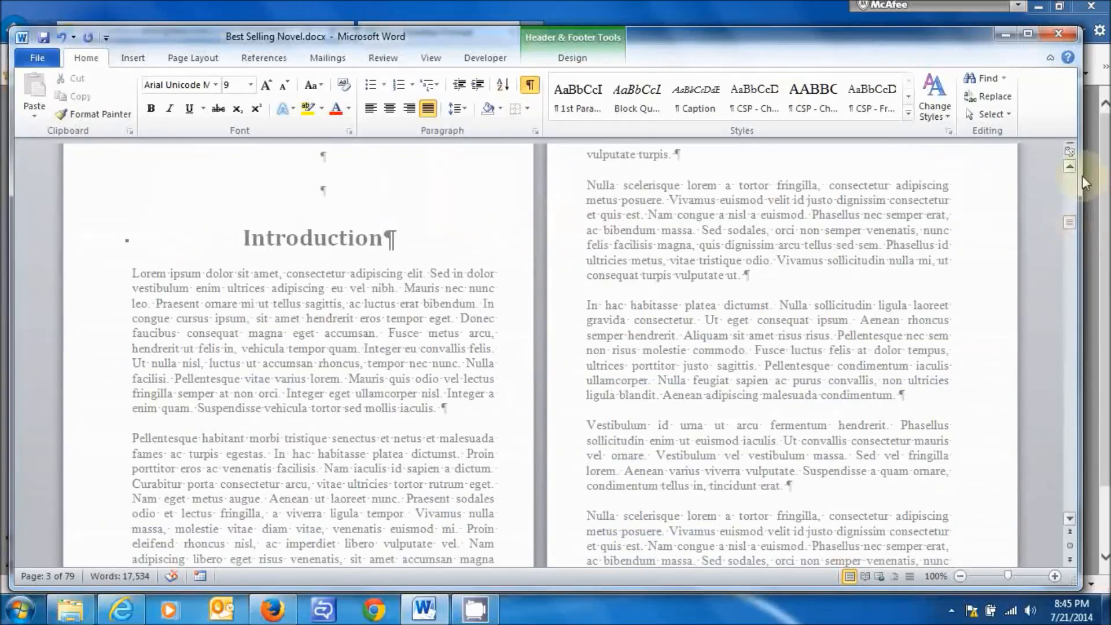
click(1073, 189)
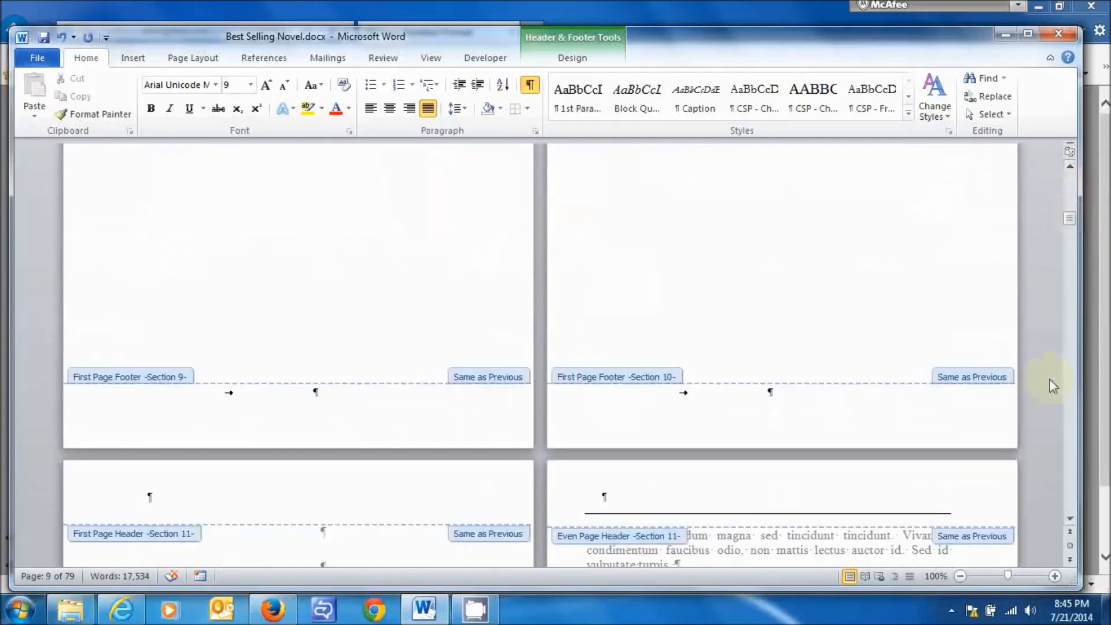
click(685, 489)
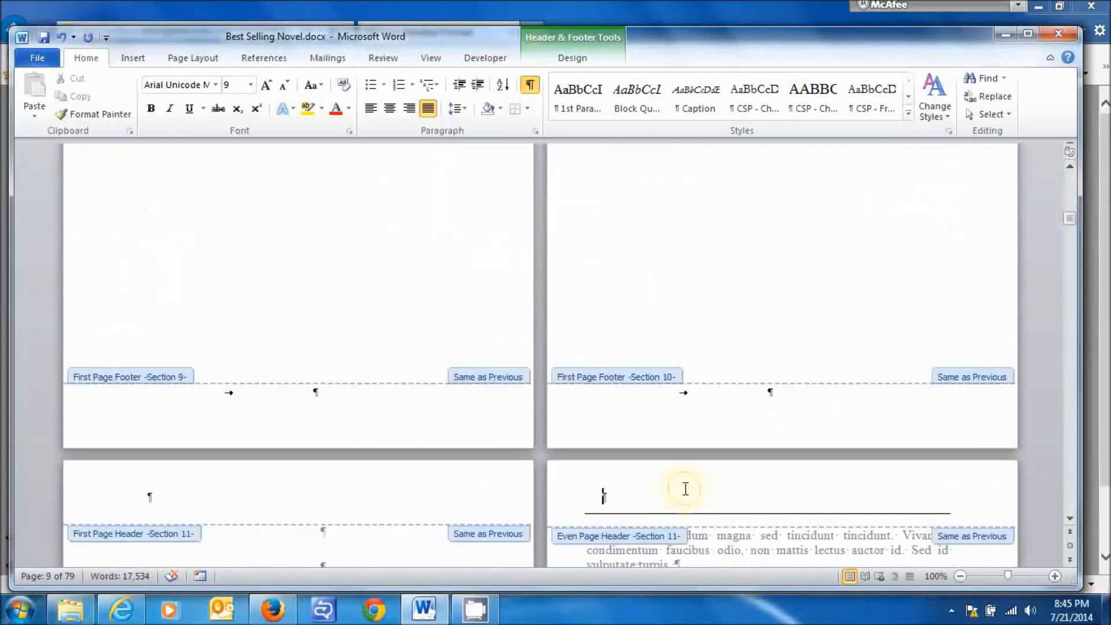
click(501, 109)
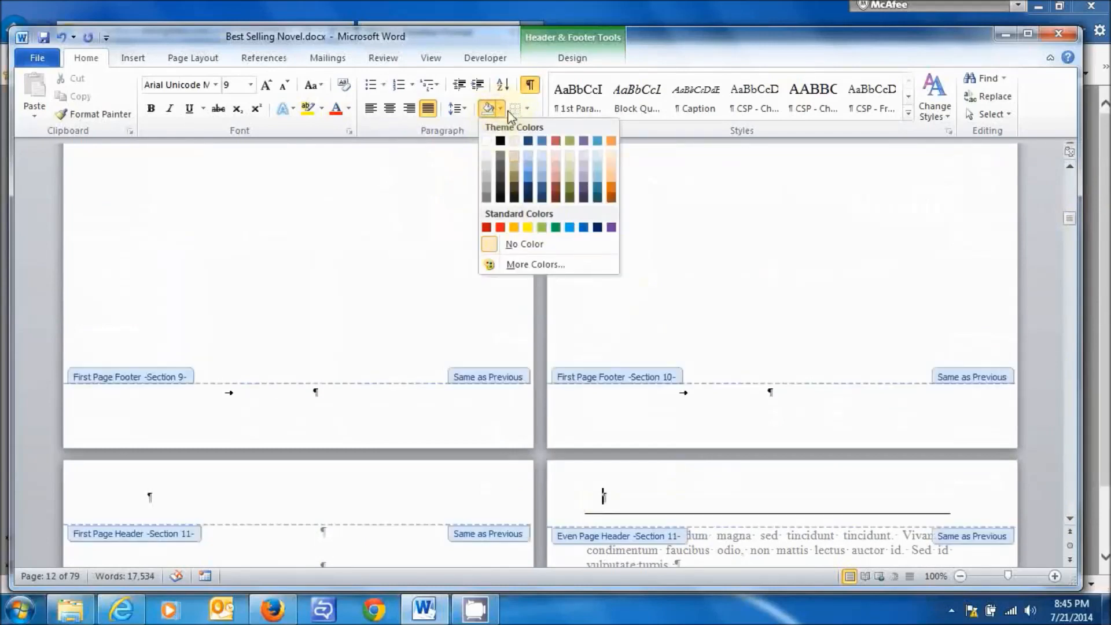
click(527, 109)
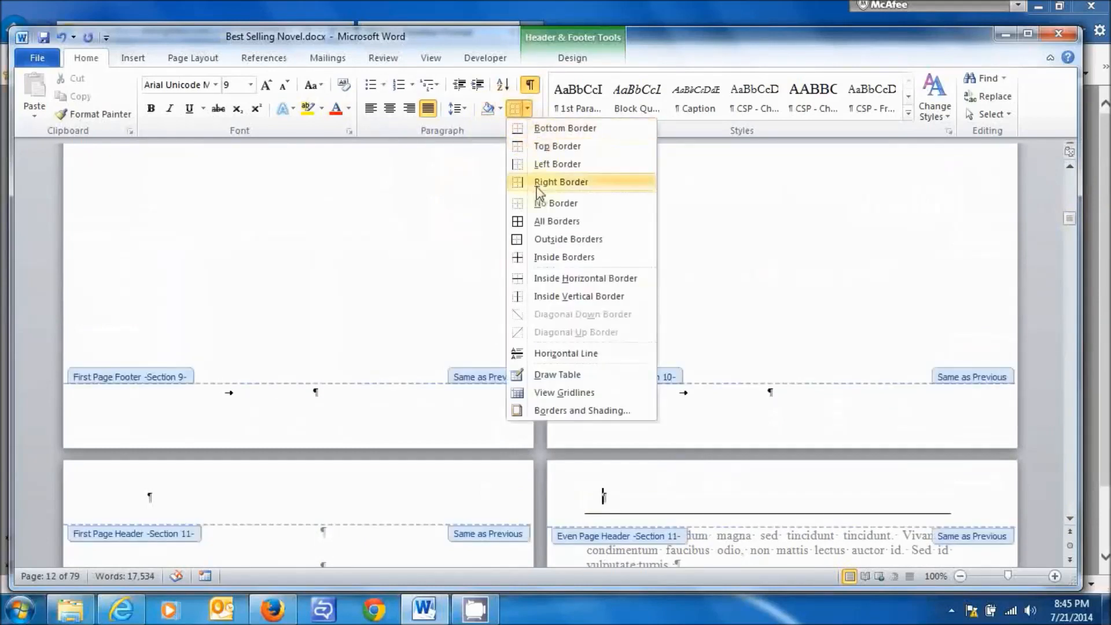
click(547, 206)
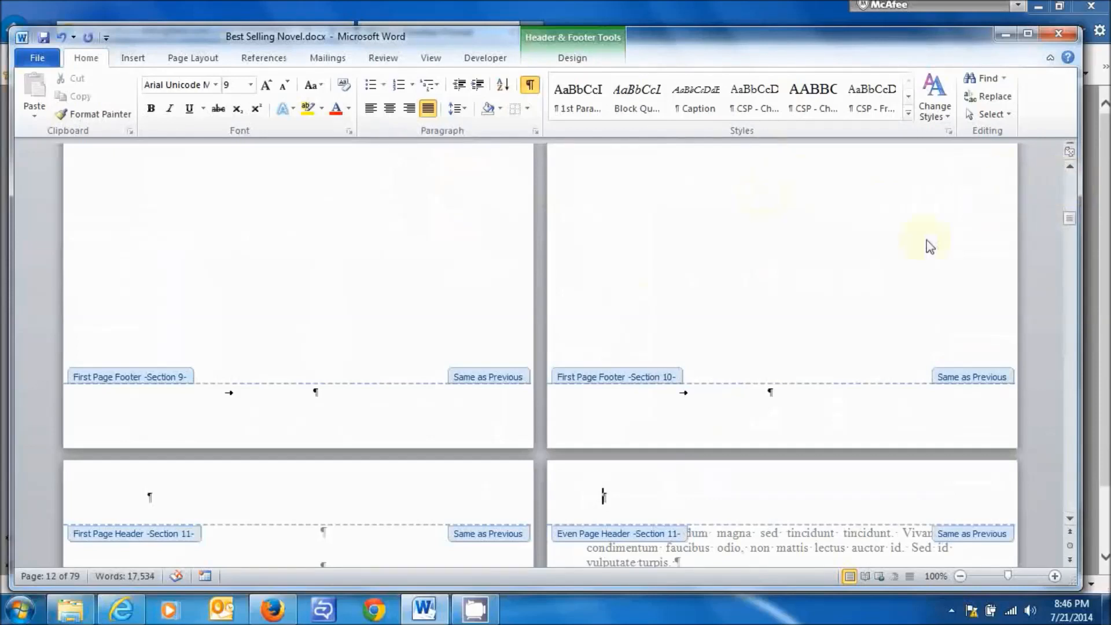
Return to the half-title page and leave header editing, placing the cursor in the body text
drag(1069, 222, 1069, 179)
click(414, 190)
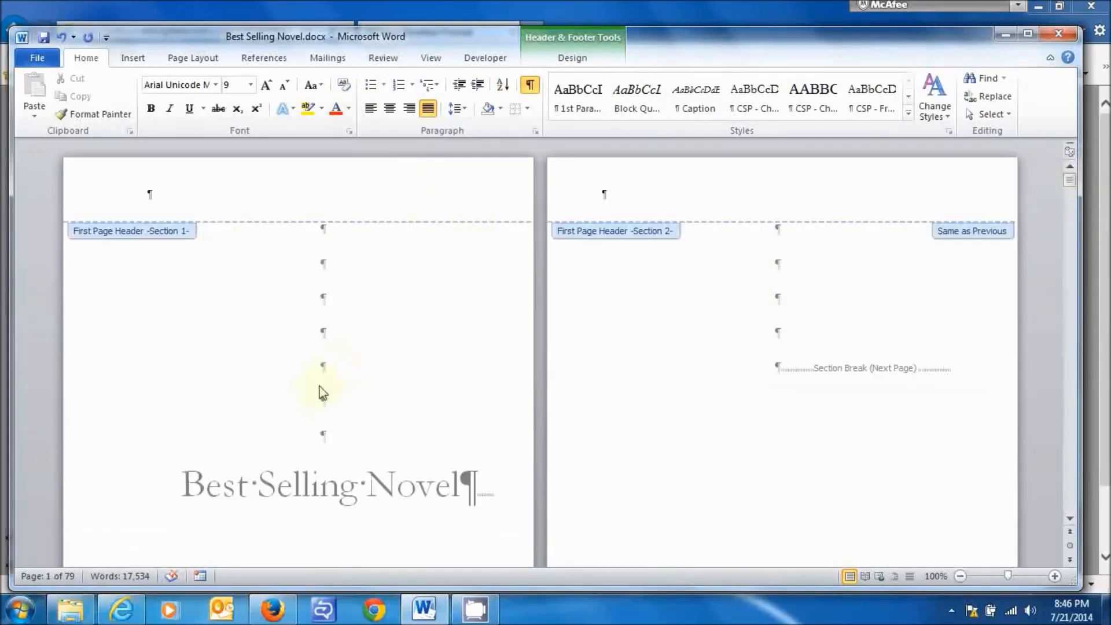
double_click(387, 380)
click(421, 224)
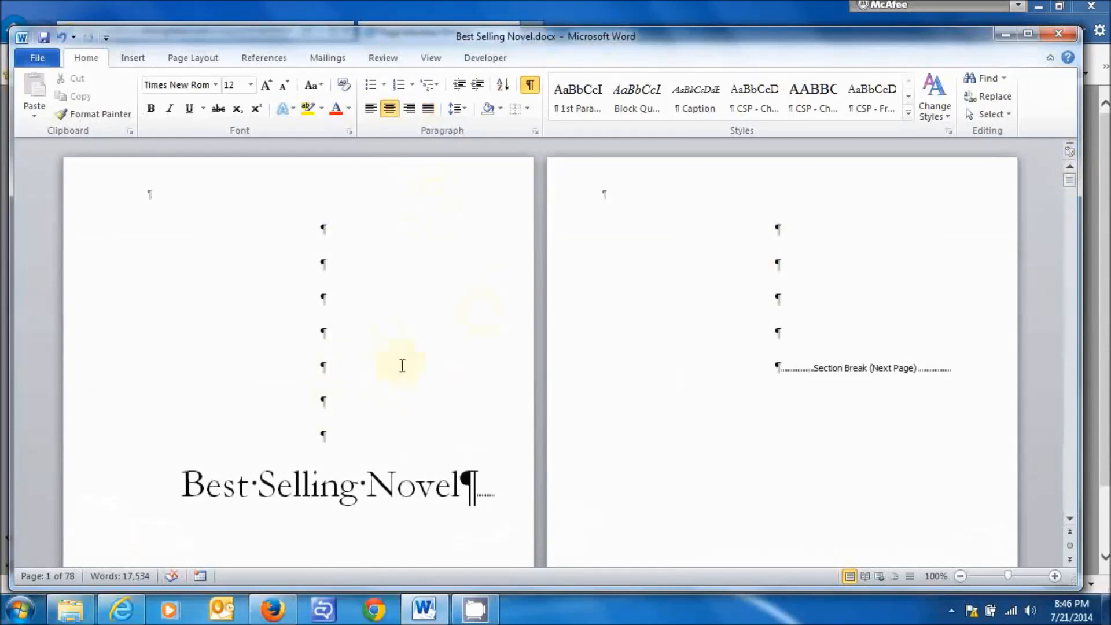
click(471, 494)
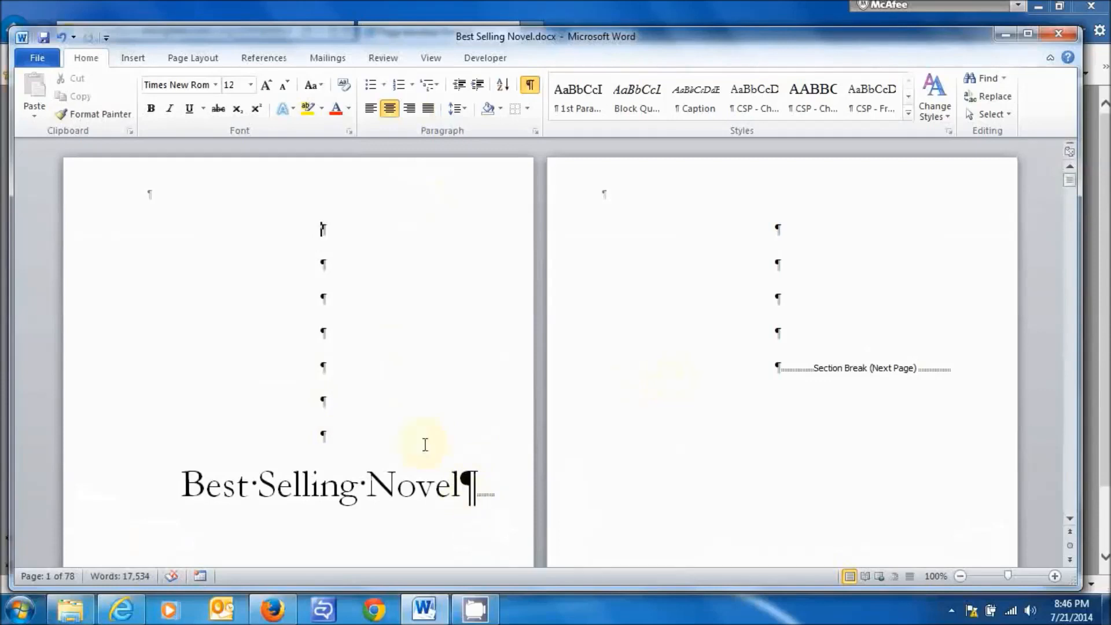
Delete the section break after the dedication text and put TOC on its own line below it
scroll(627, 387, down, 5)
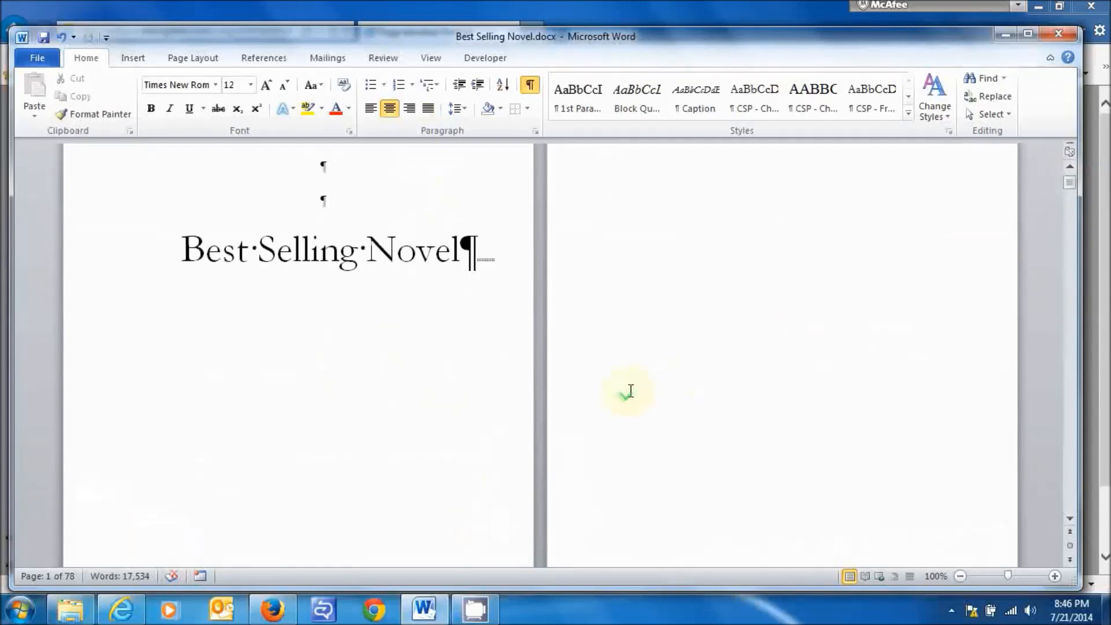
scroll(625, 384, down, 2)
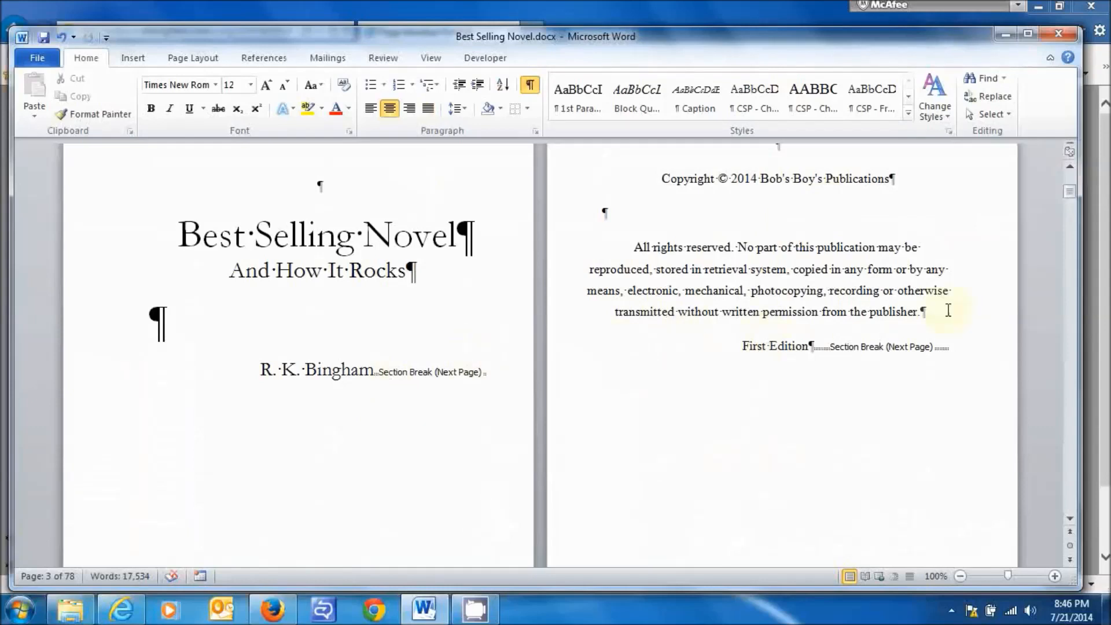
scroll(910, 347, down, 10)
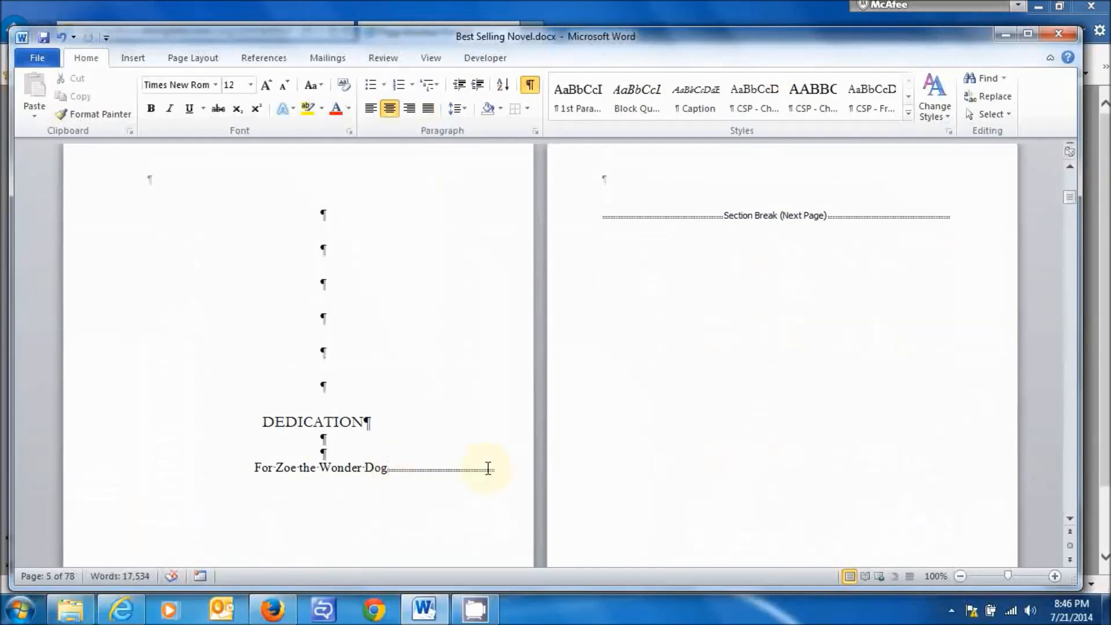
key(ctrl+z)
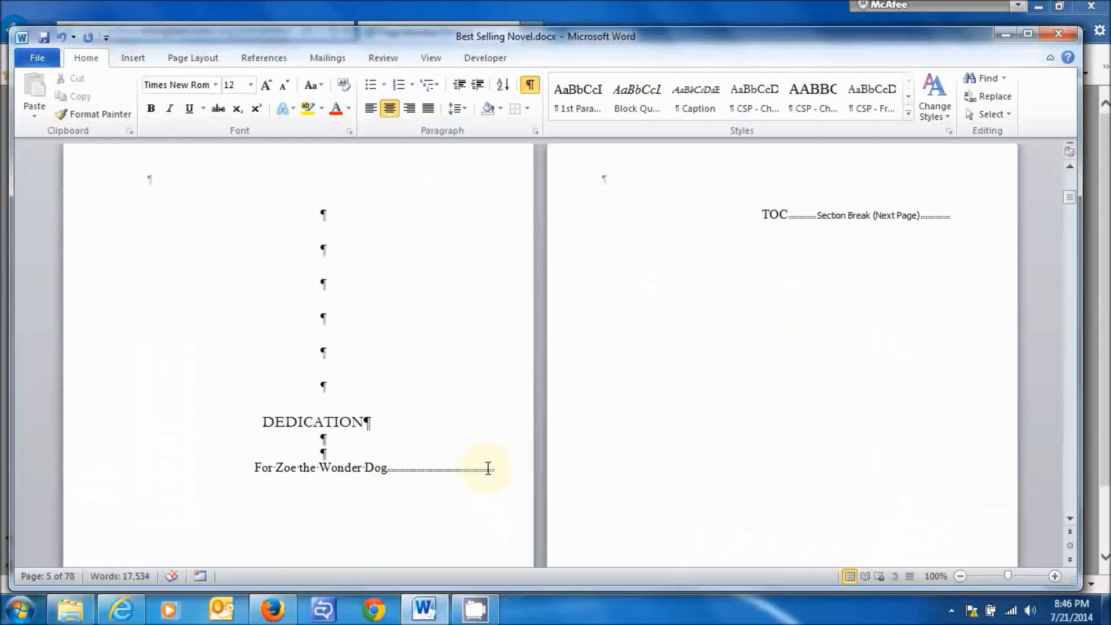
key(Delete)
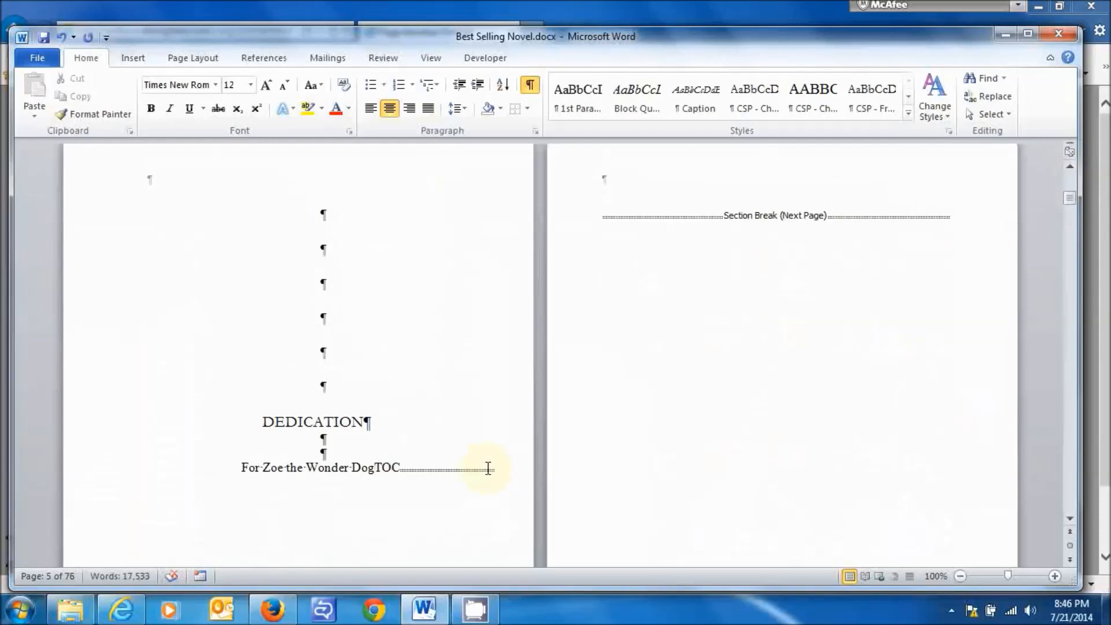
key(ctrl+z)
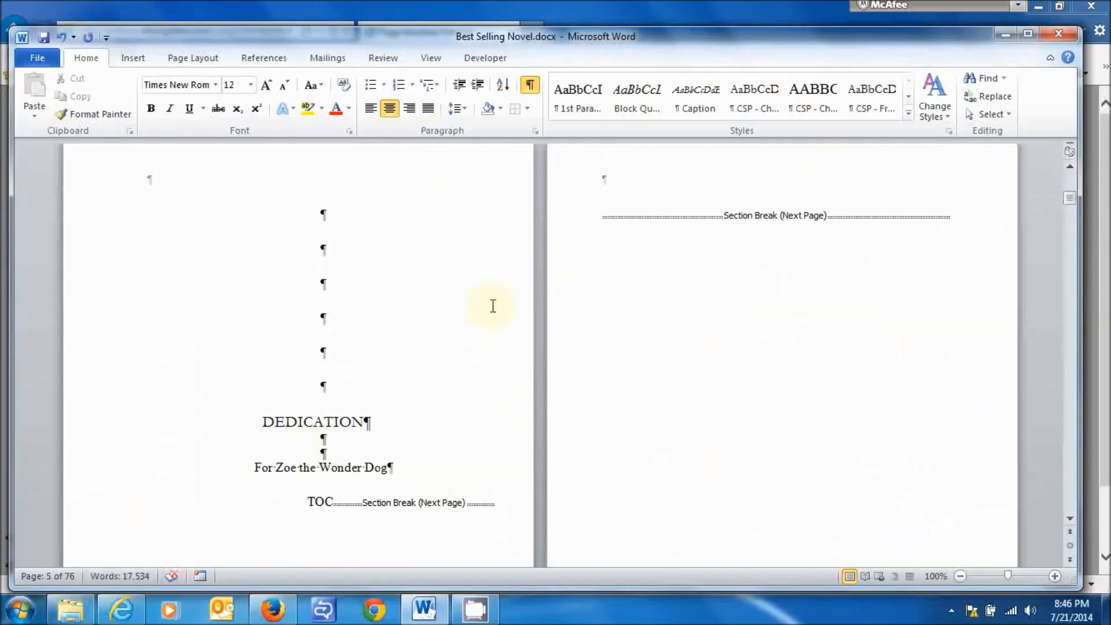
Insert a Next Page section break before the TOC text below the dedication
scroll(329, 473, down, 1)
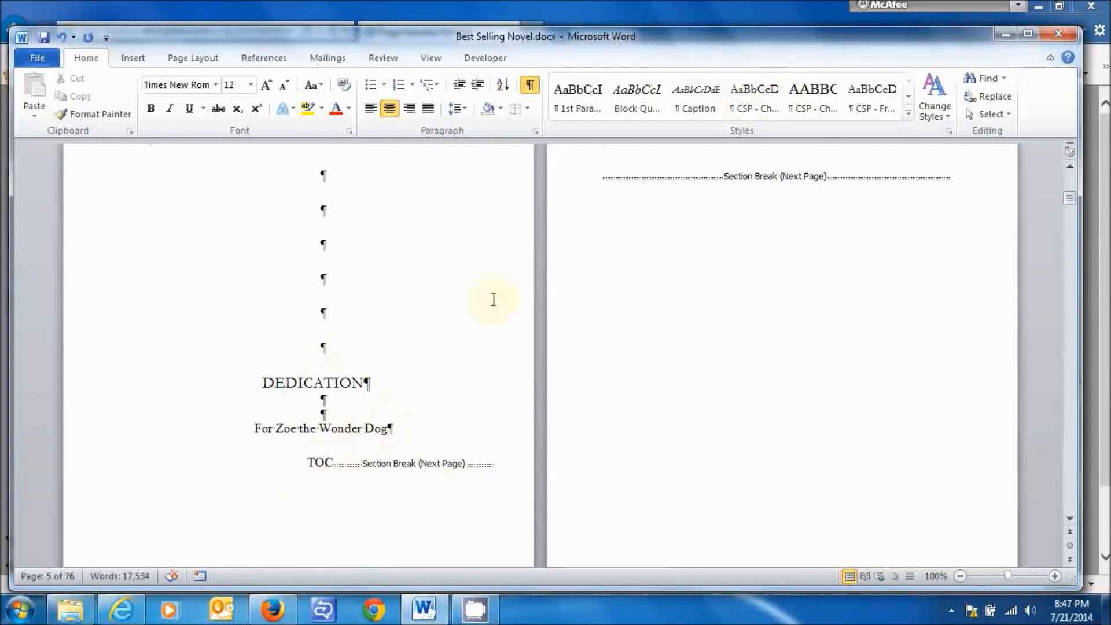
click(201, 62)
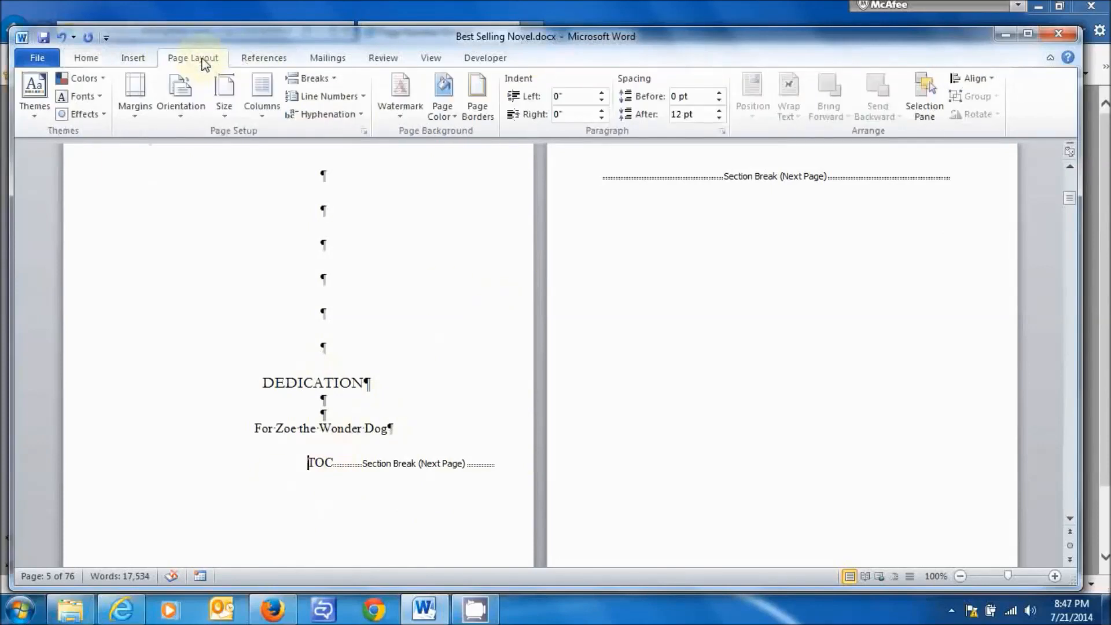
click(328, 75)
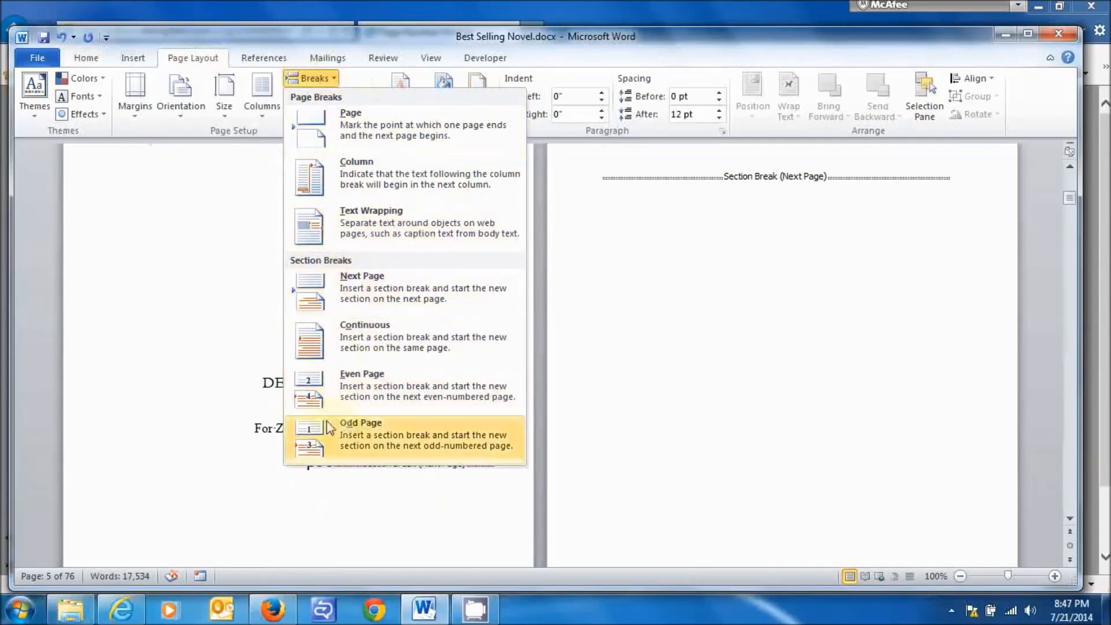
click(360, 279)
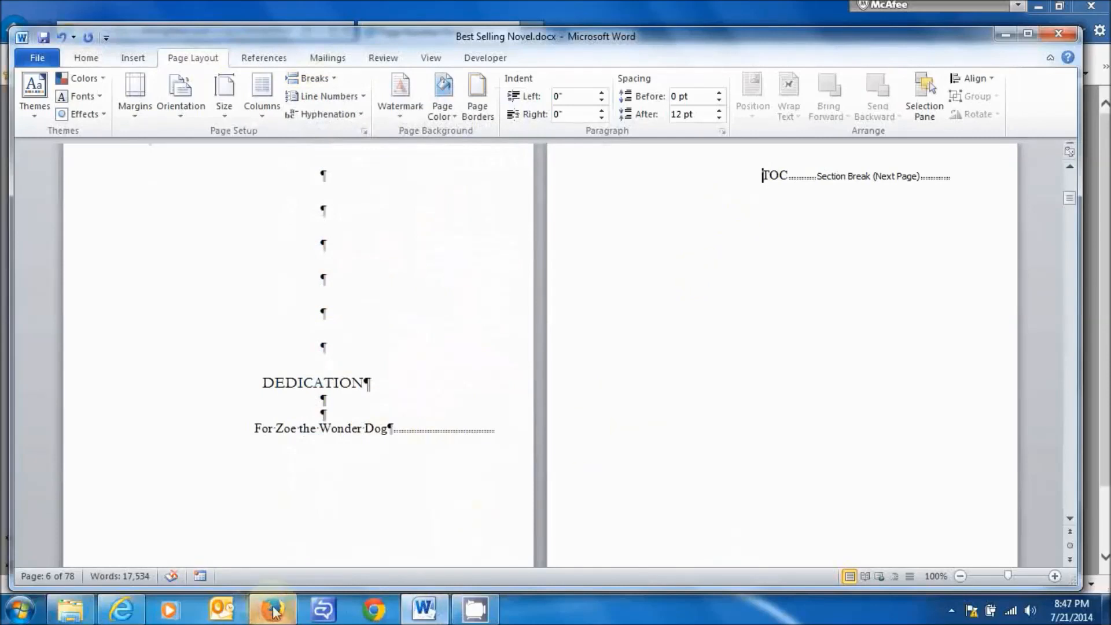
Consult the Page Number Format table in Internet Explorer and compare it with the manuscript pages from the TOC to the Introduction
click(121, 612)
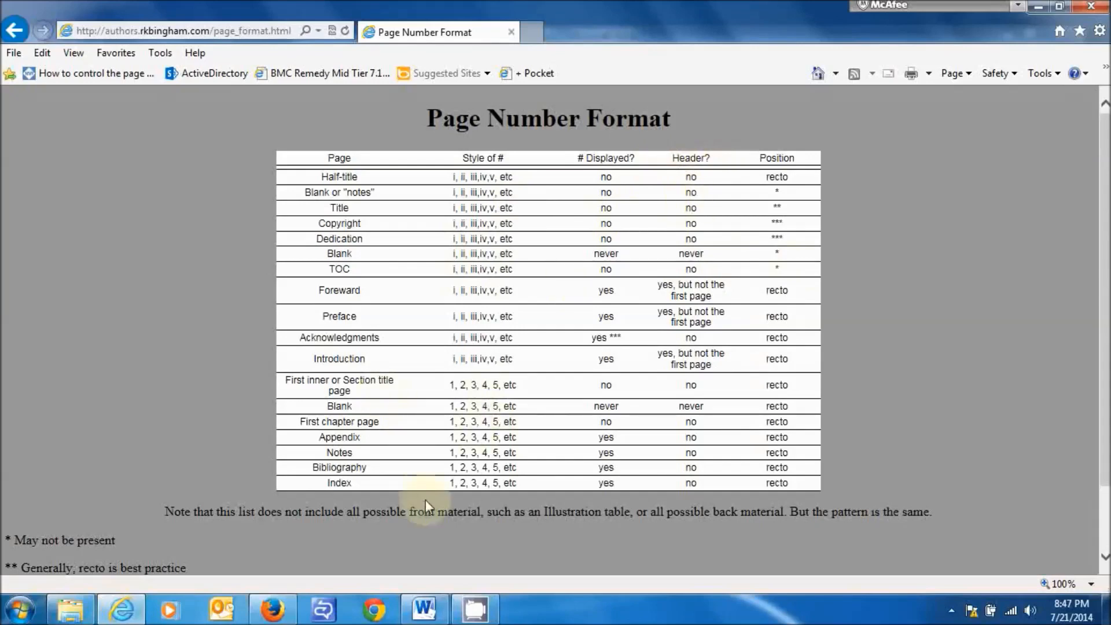
click(424, 609)
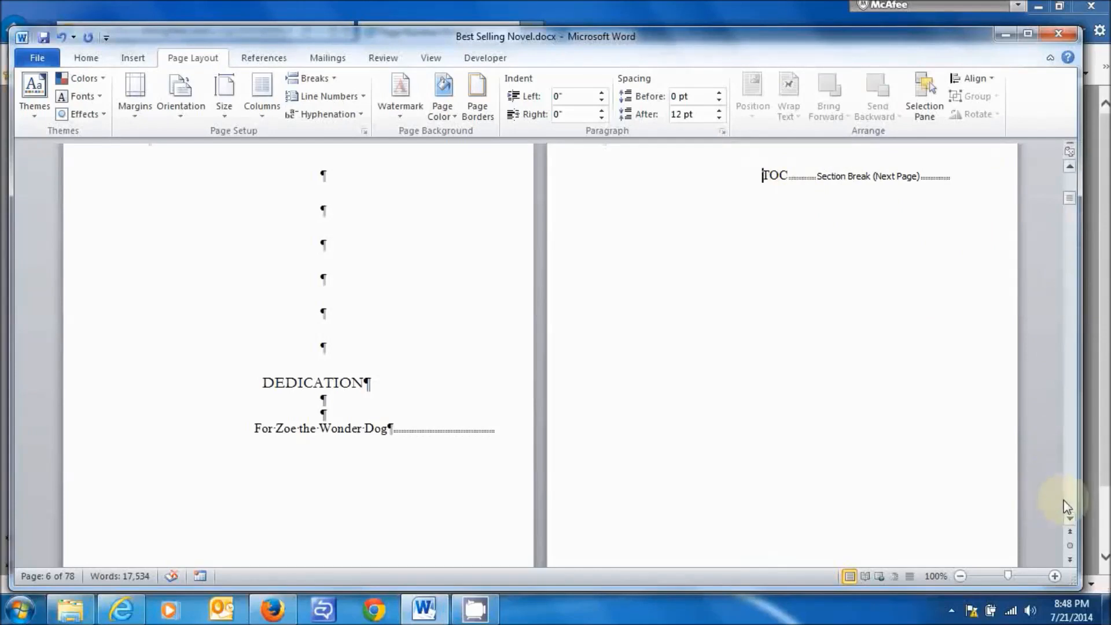
drag(1069, 518, 1071, 518)
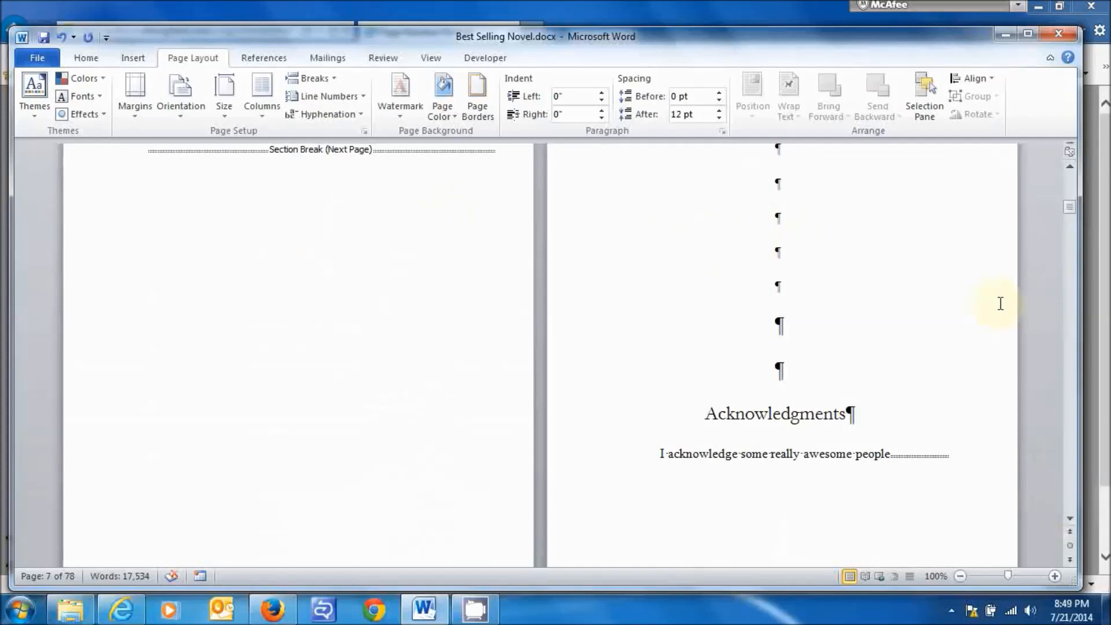
drag(1070, 521, 1072, 523)
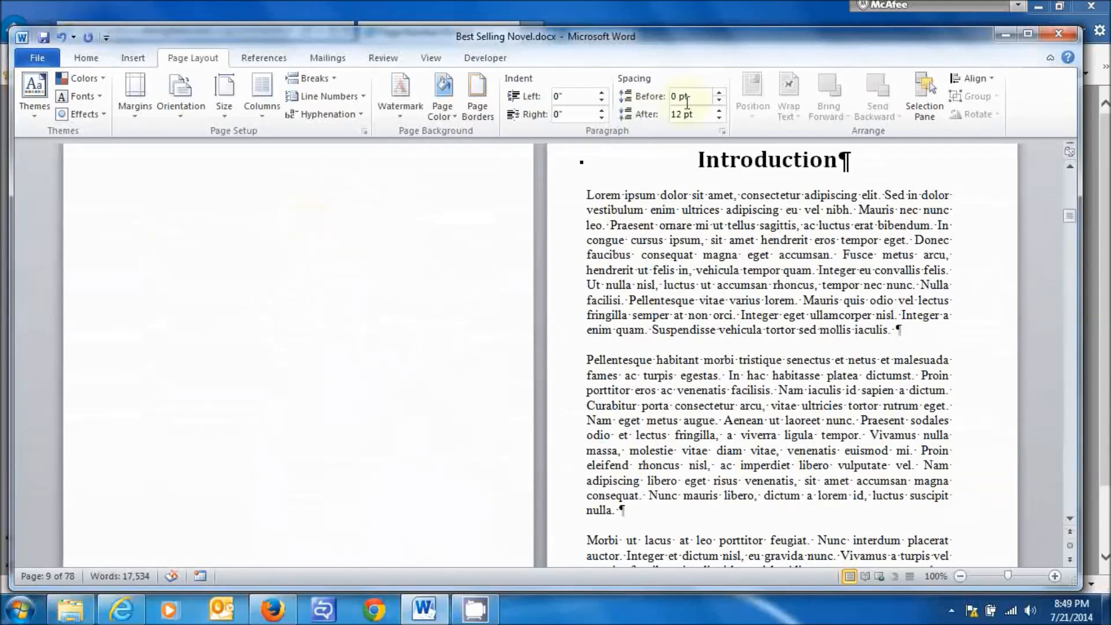
scroll(632, 310, down, 2)
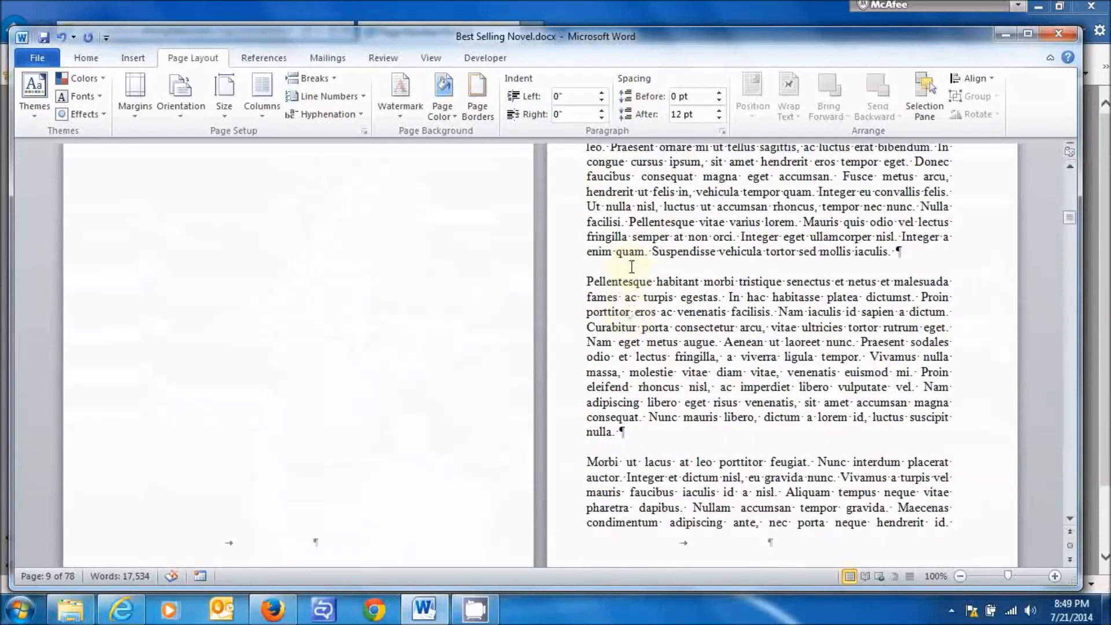
scroll(664, 242, up, 5)
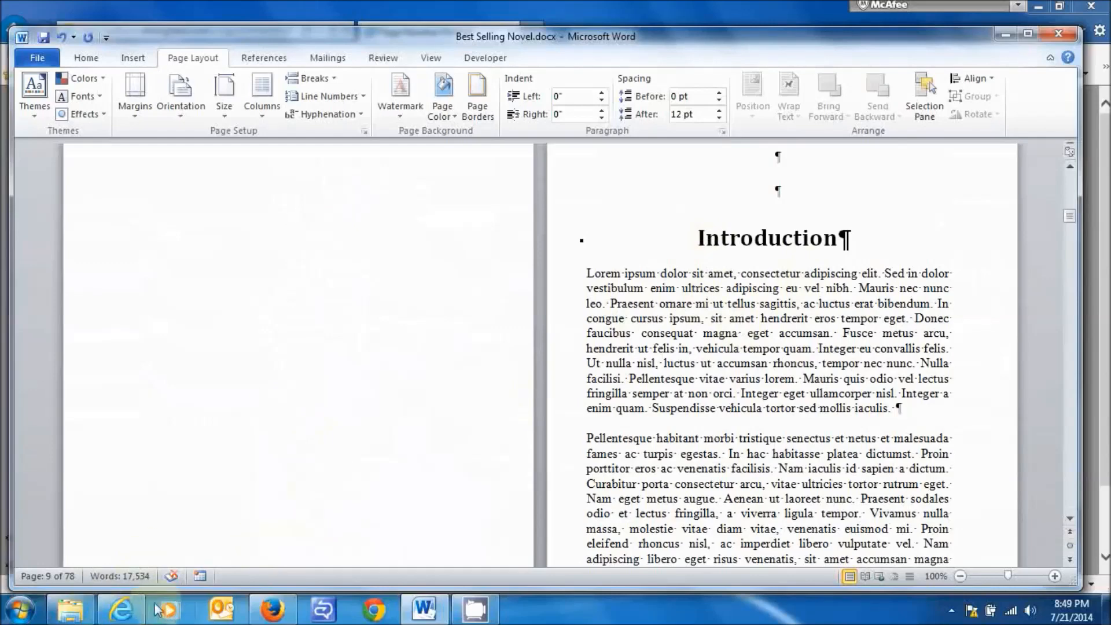
click(122, 609)
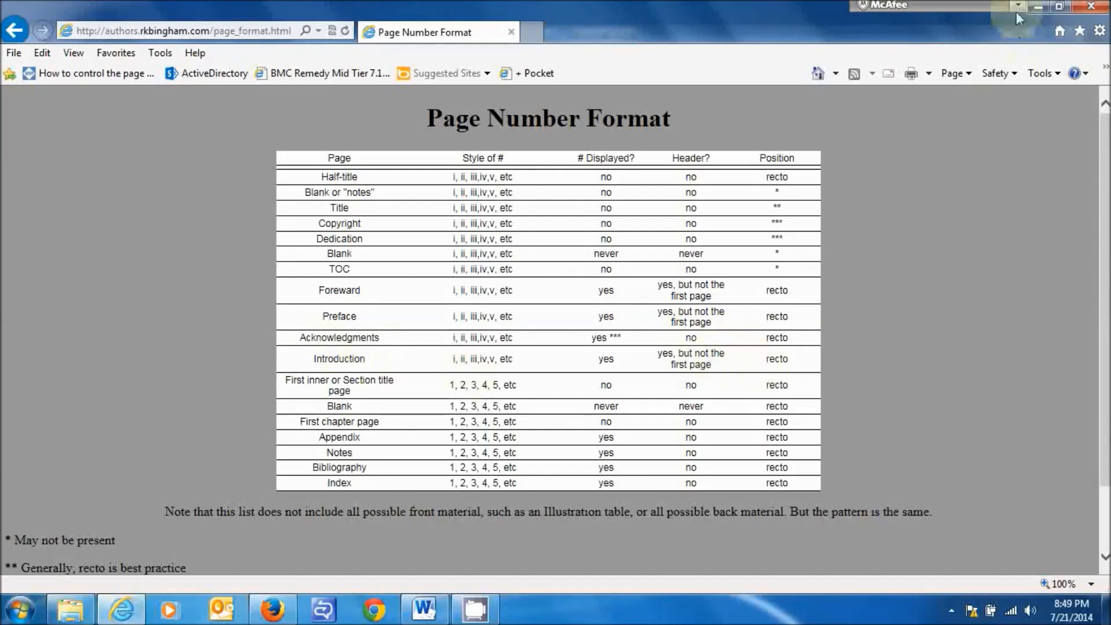
click(1039, 8)
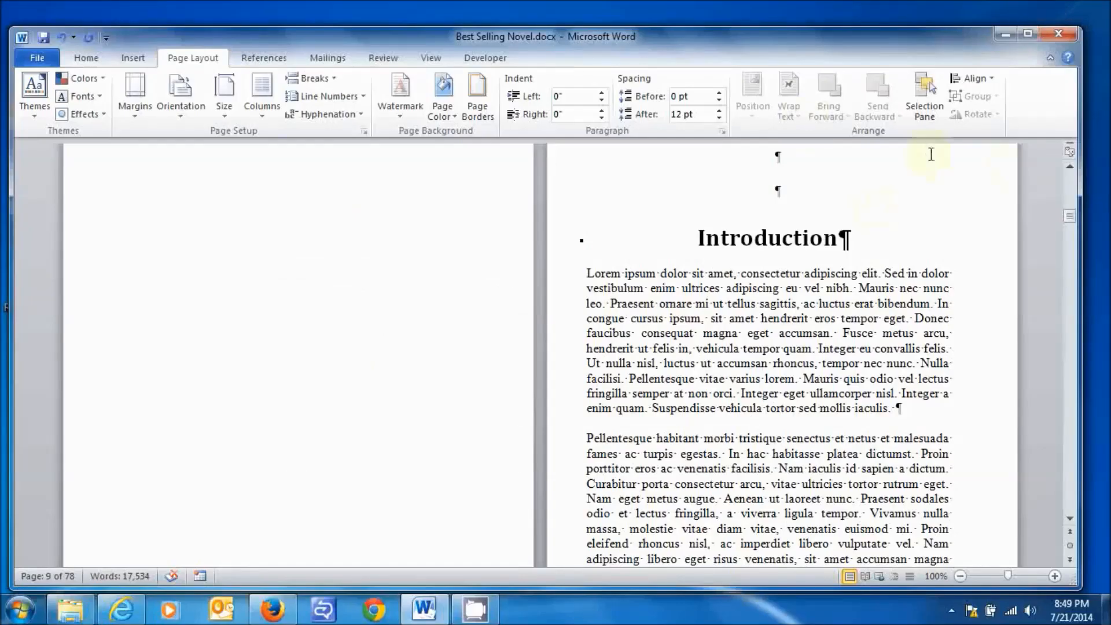
Delete the section break on the blank page between the Acknowledgments and the Introduction
click(1070, 167)
click(1069, 167)
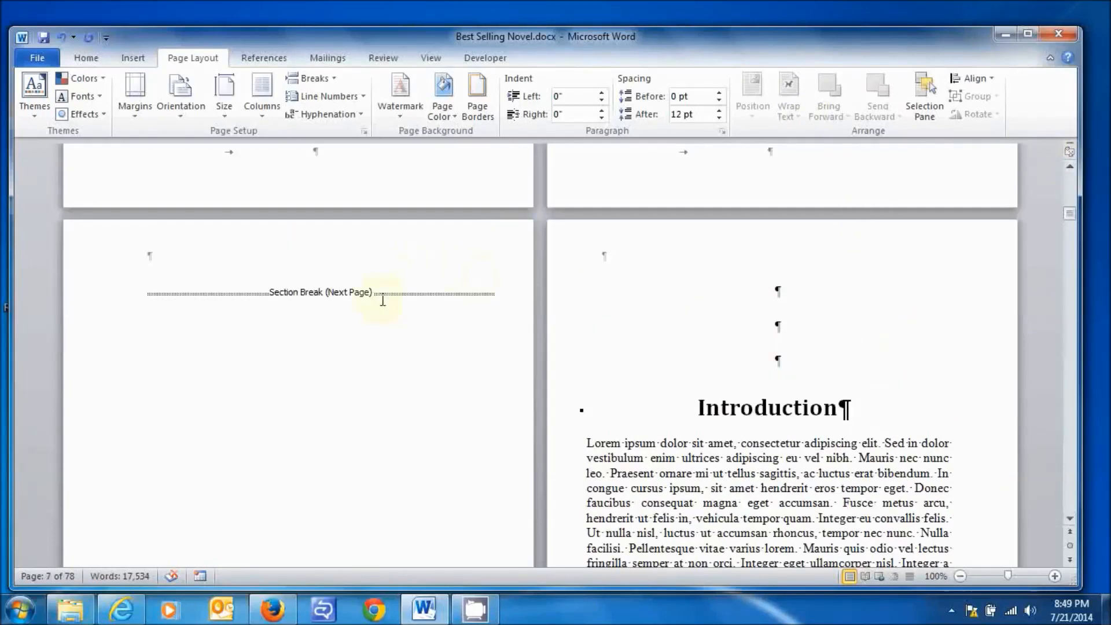
click(1069, 166)
drag(1069, 168, 1069, 168)
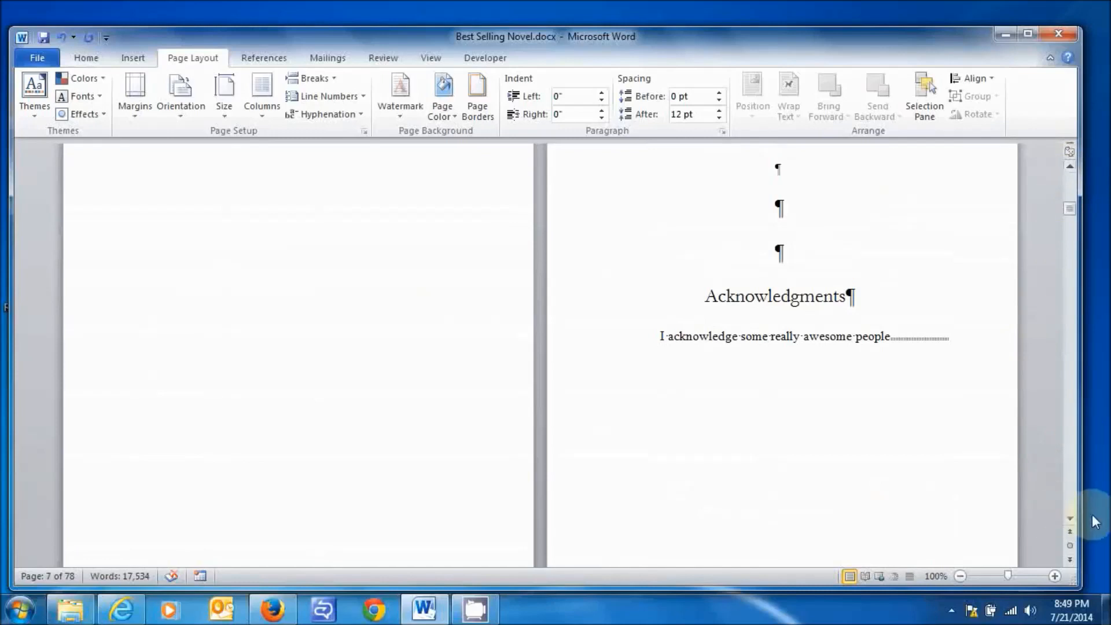
drag(1070, 520, 1074, 519)
click(751, 269)
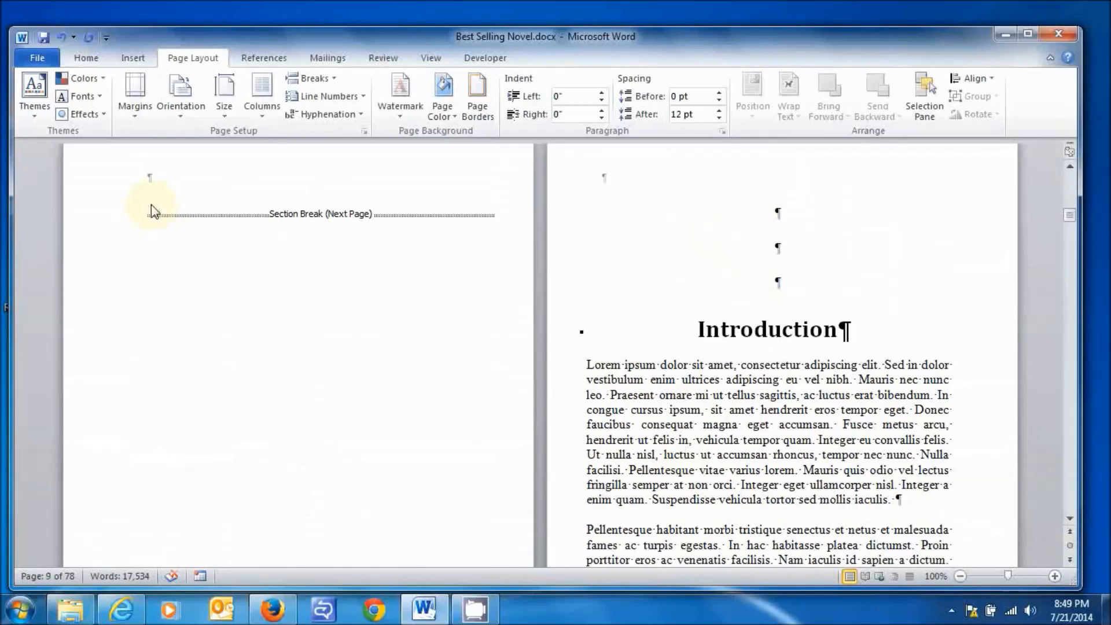
key(Delete)
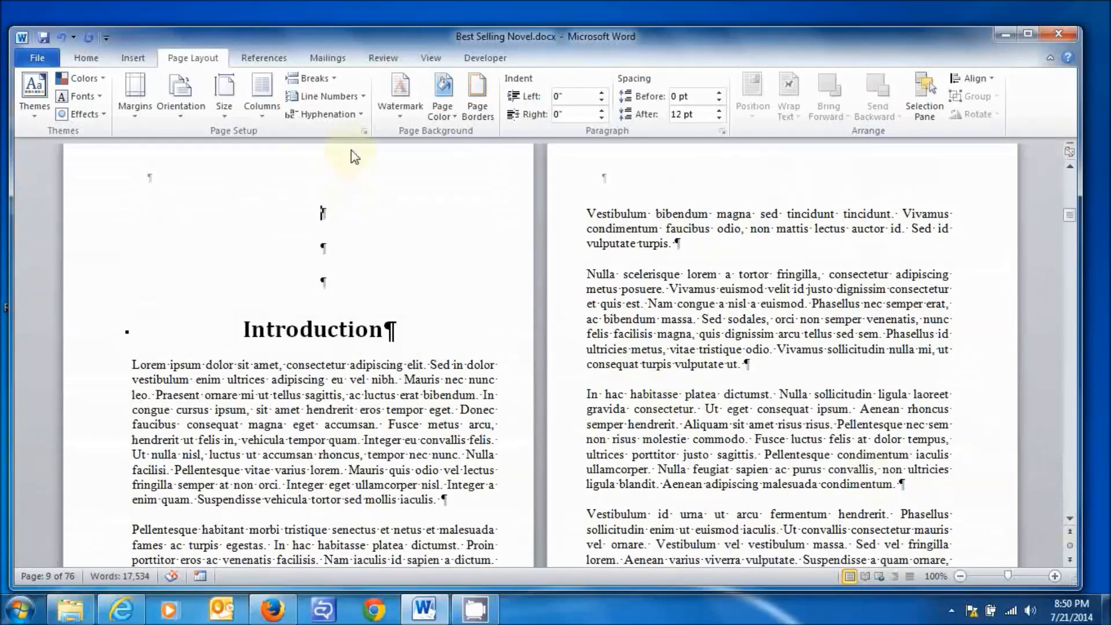
Open headers and footers for editing from the Introduction page and go to the title page's footer in Section 3
double_click(349, 155)
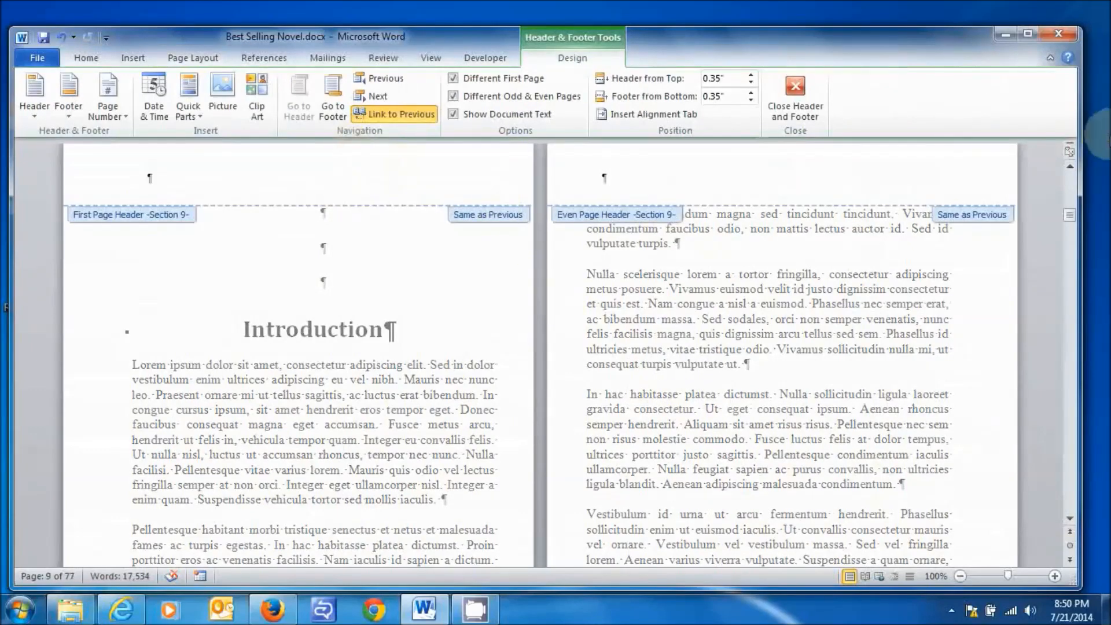
click(1070, 182)
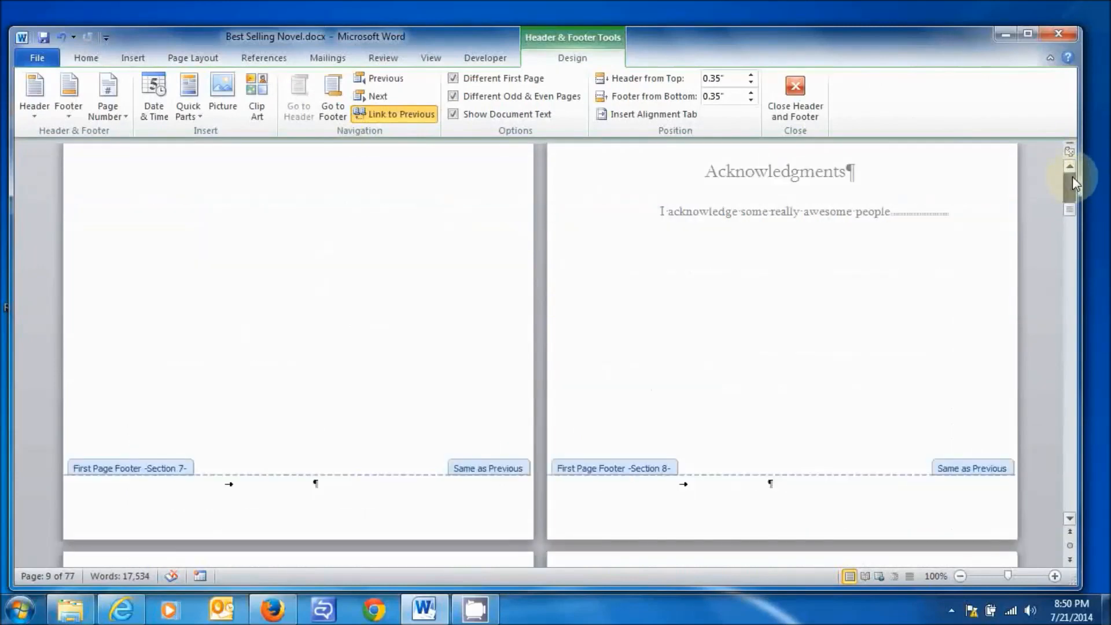
drag(1073, 183, 1073, 176)
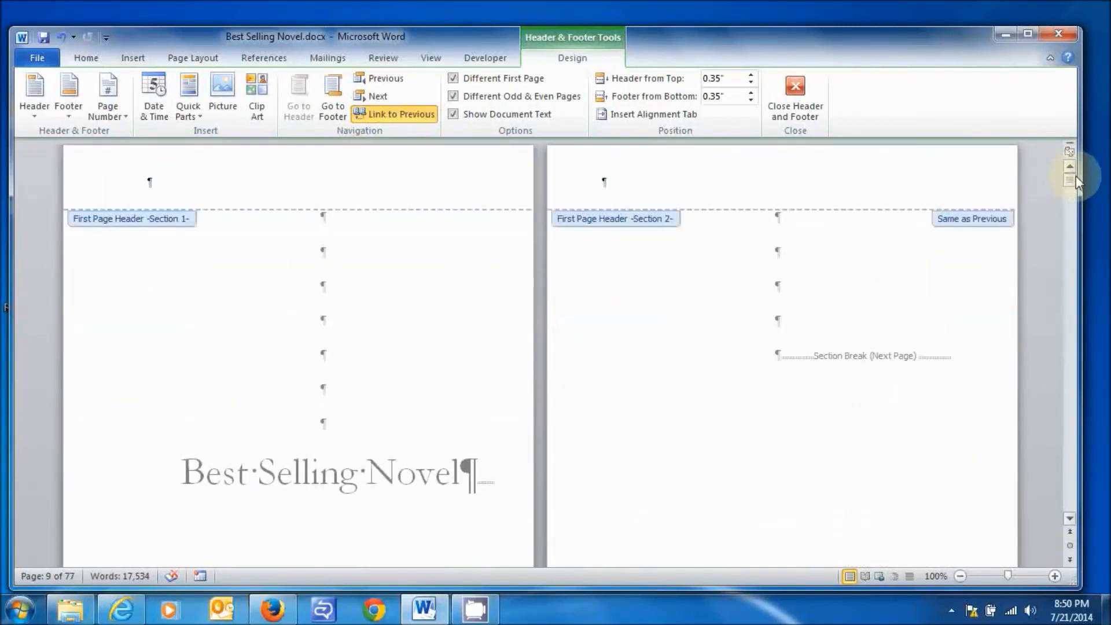
drag(1070, 180, 1073, 204)
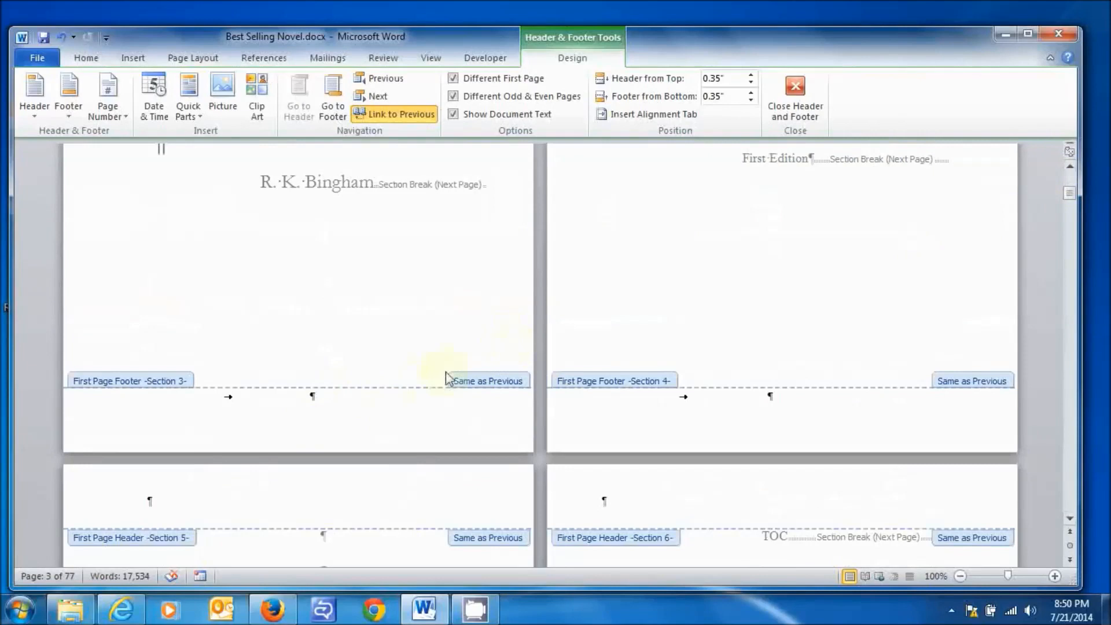
Check the page number format settings from the Section 3 first page footer and cancel without changing them
click(314, 398)
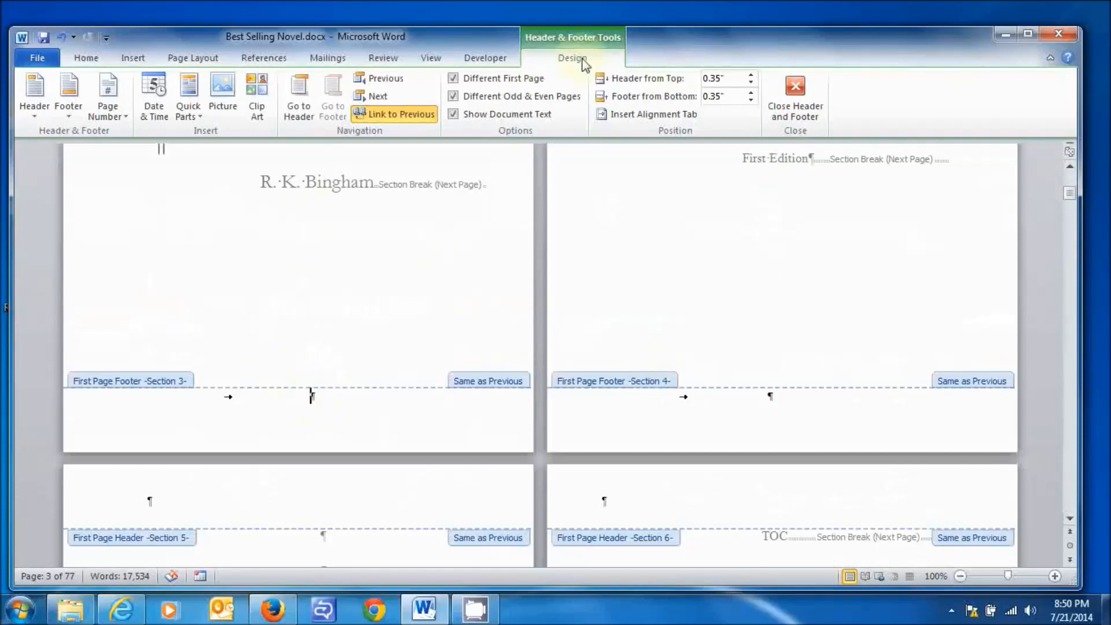
click(124, 118)
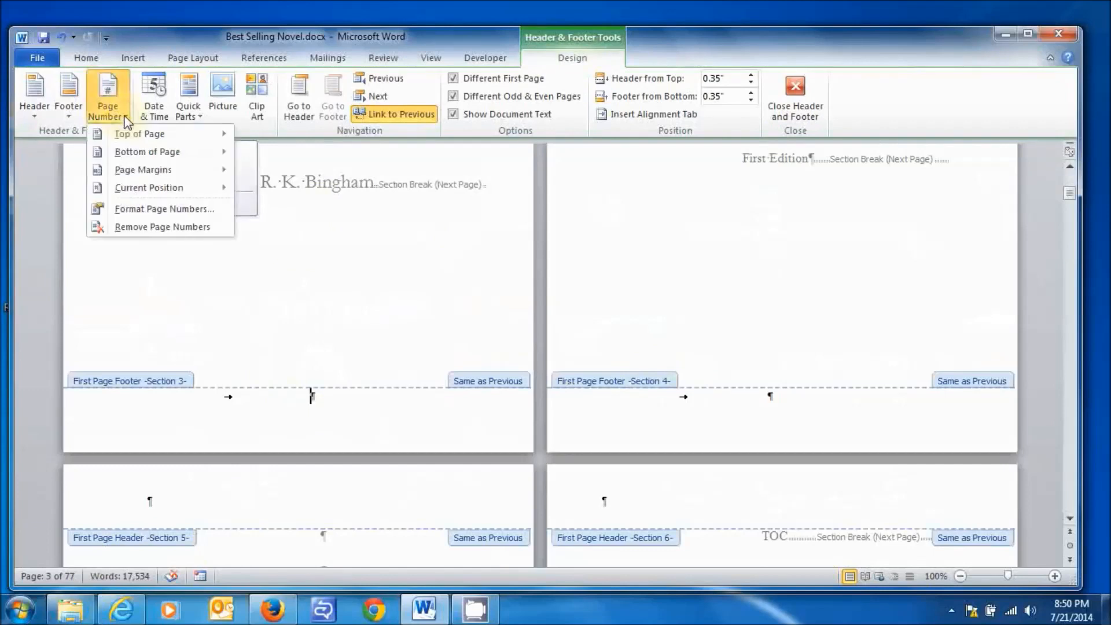
click(161, 212)
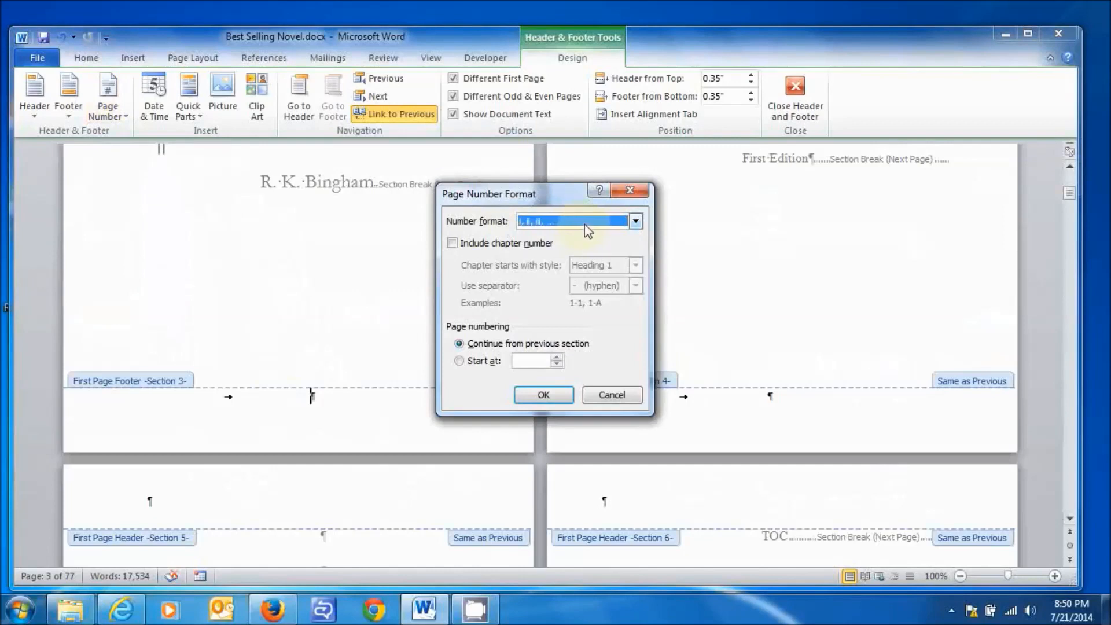
click(612, 396)
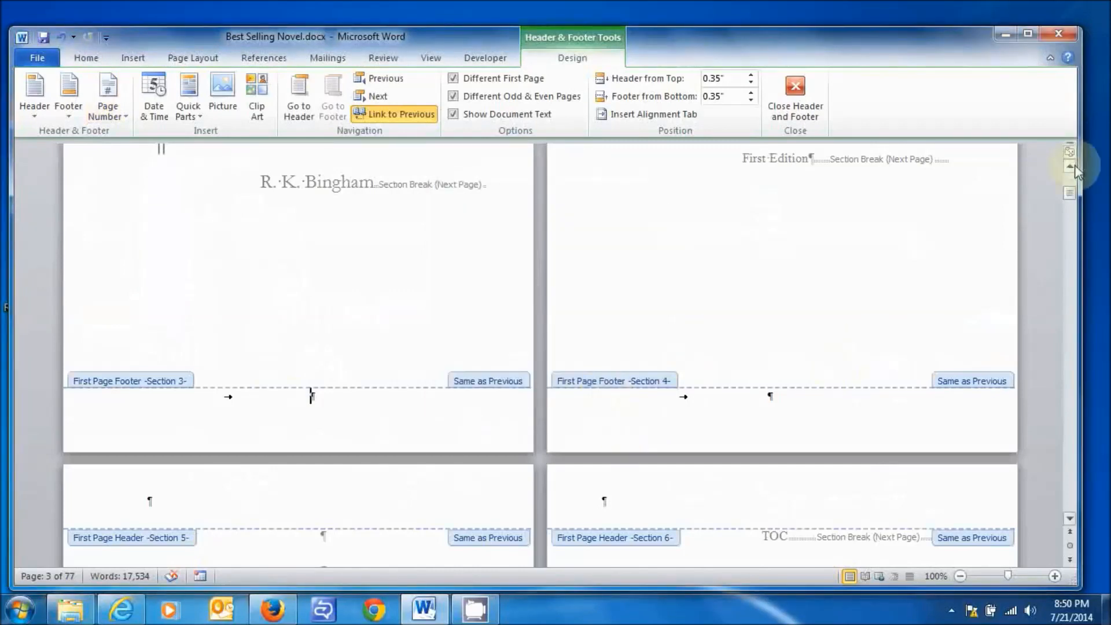
Set the Section 1 page number format to i, ii, iii, starting at i, from the half-title page's footer
drag(1067, 193, 1070, 170)
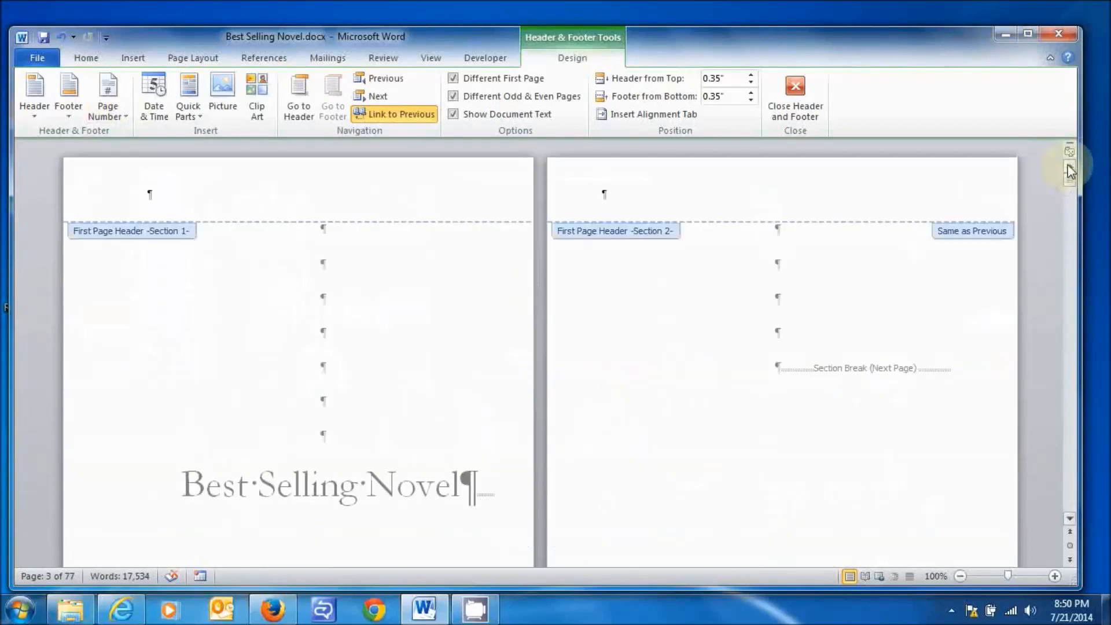
scroll(508, 295, down, 1)
scroll(507, 295, down, 7)
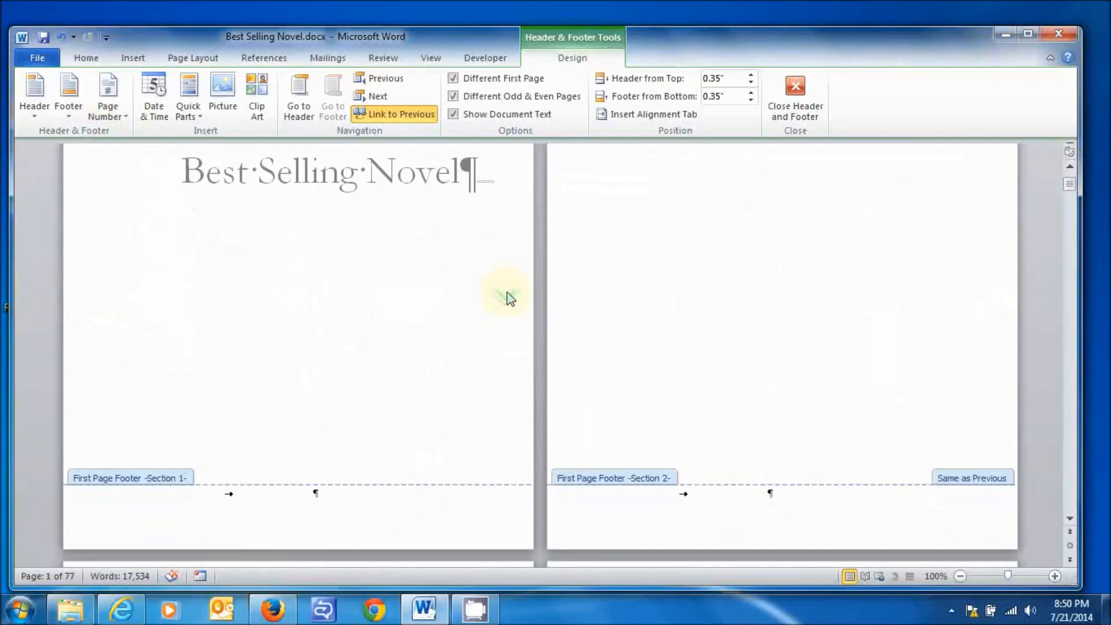
click(314, 493)
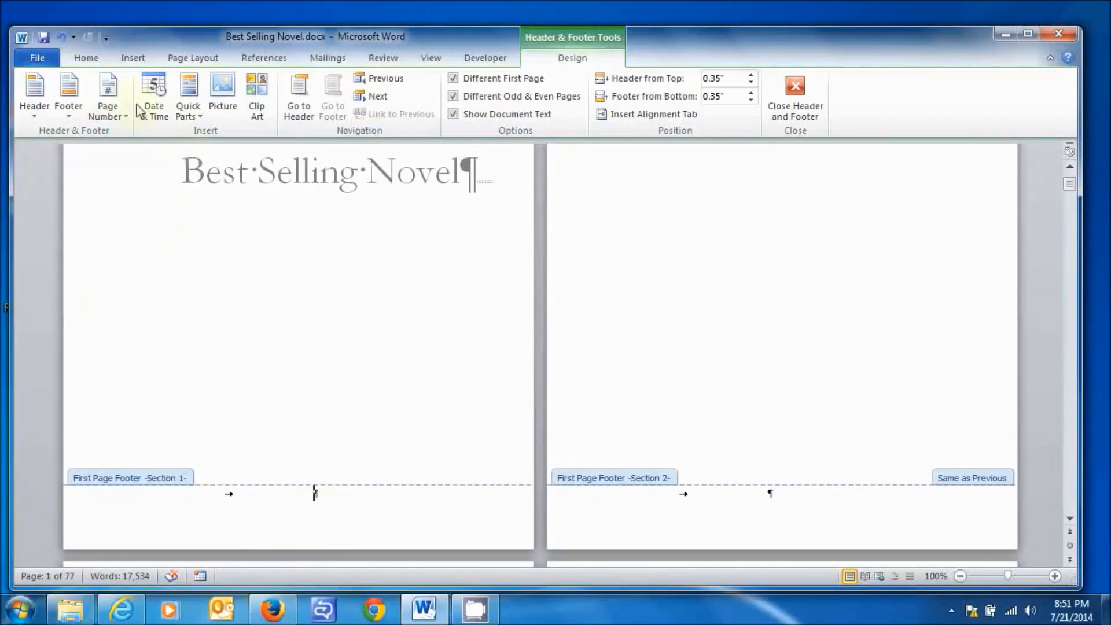
click(121, 110)
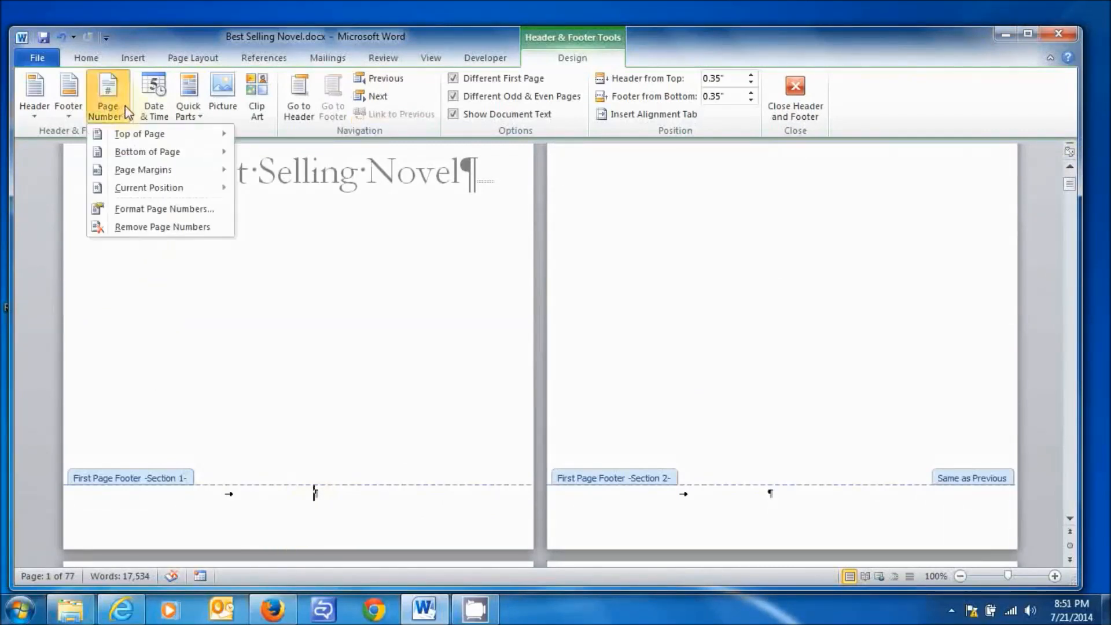
click(155, 209)
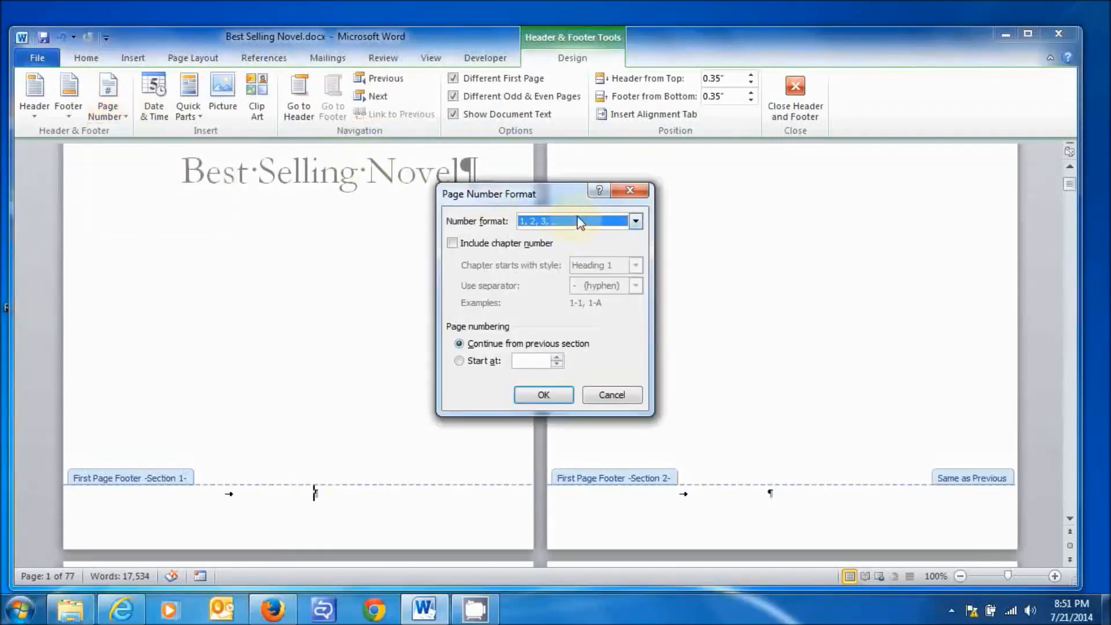
click(559, 223)
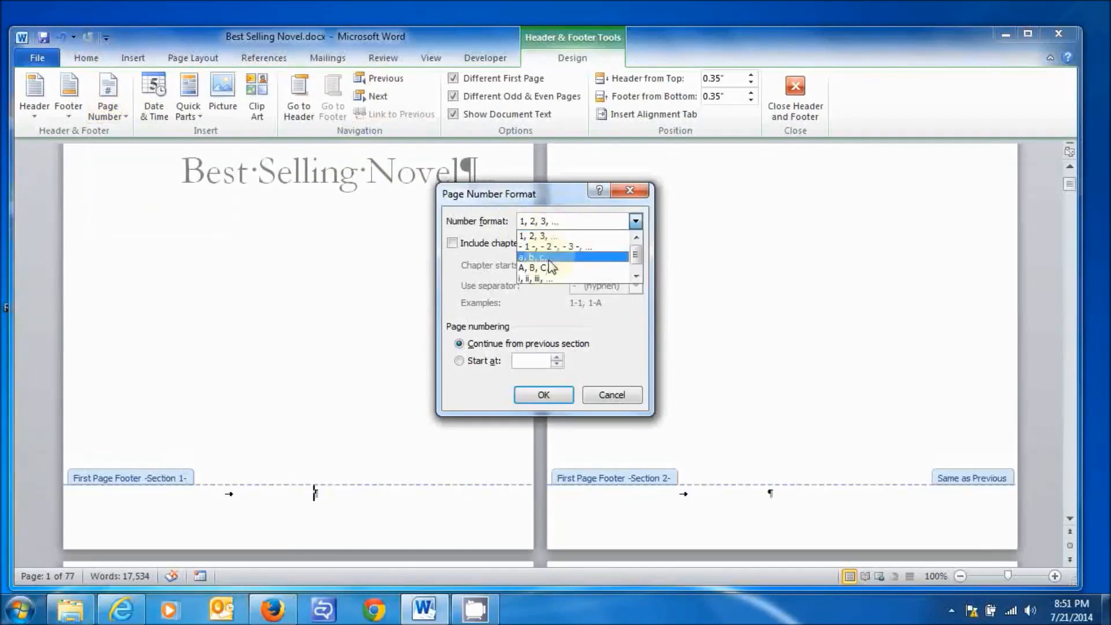
click(547, 280)
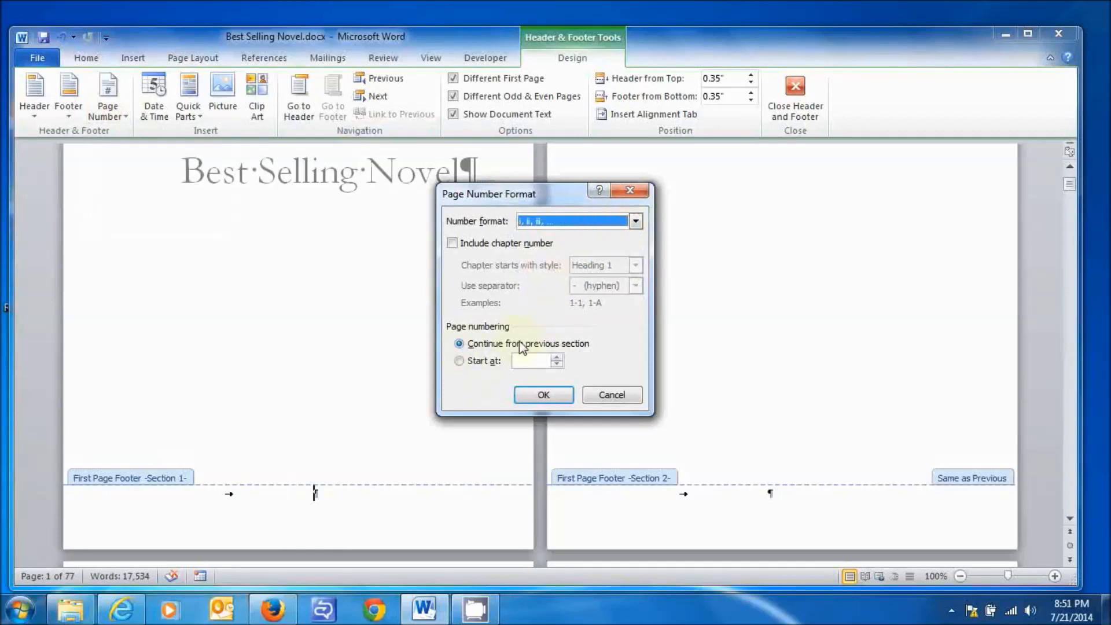
click(460, 360)
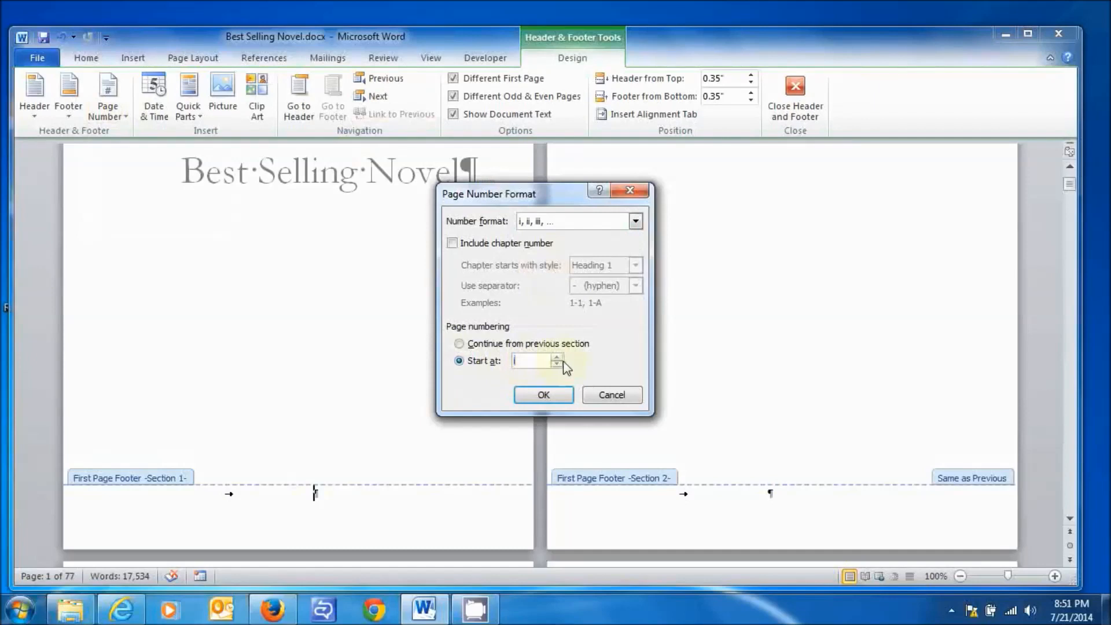
click(530, 398)
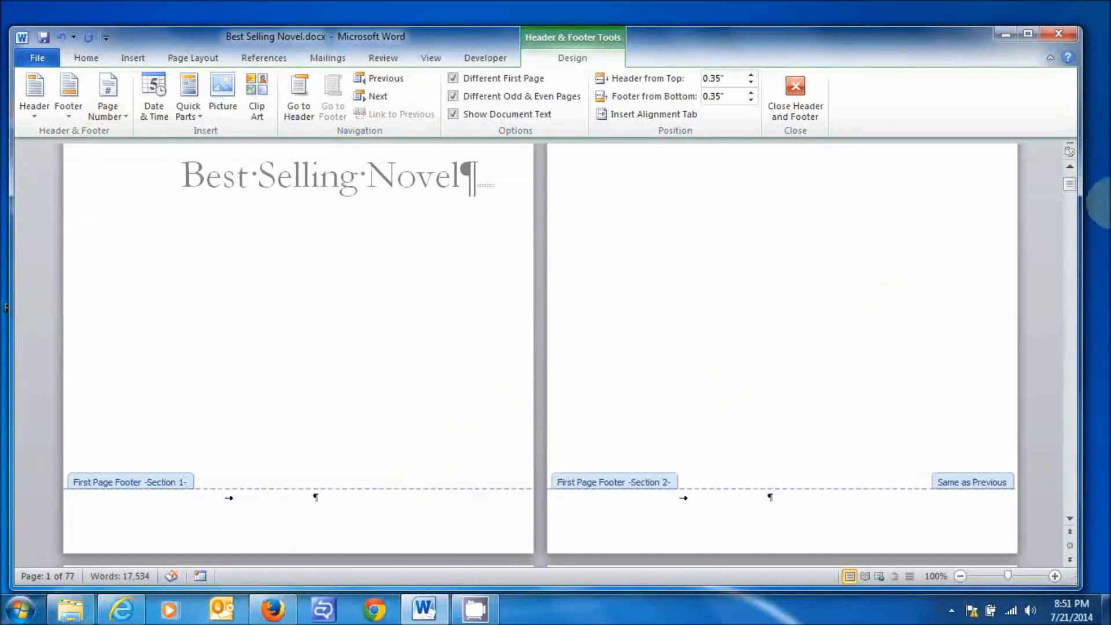
Review the section headers and footers from the half-title page through the Acknowledgments page
click(1071, 169)
click(1071, 169)
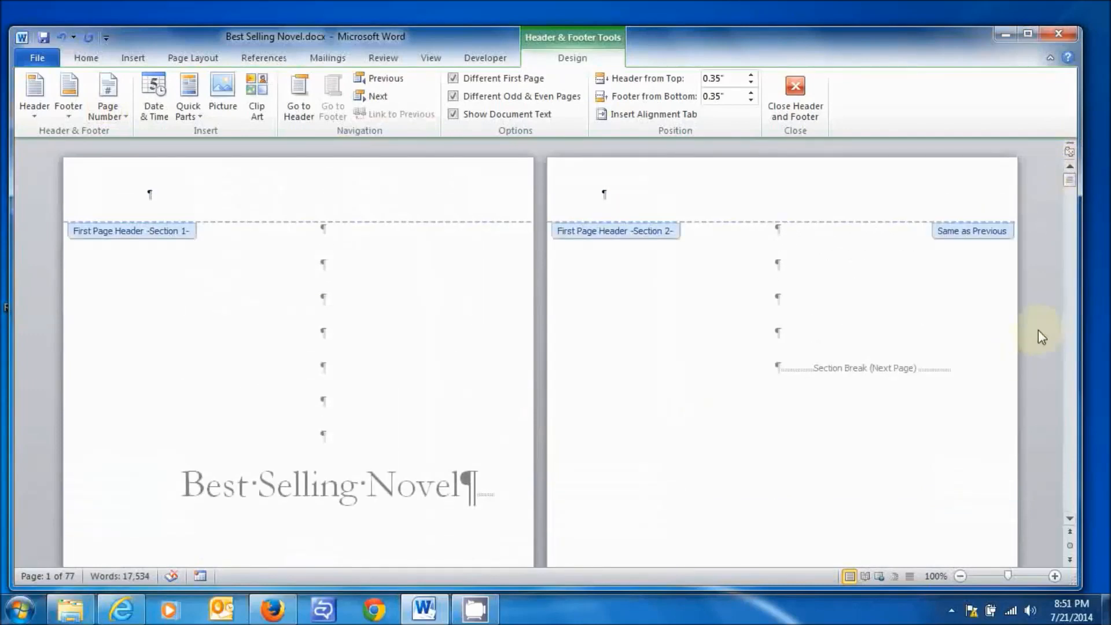
click(1065, 519)
click(1068, 519)
click(1066, 518)
click(1066, 518)
click(1065, 519)
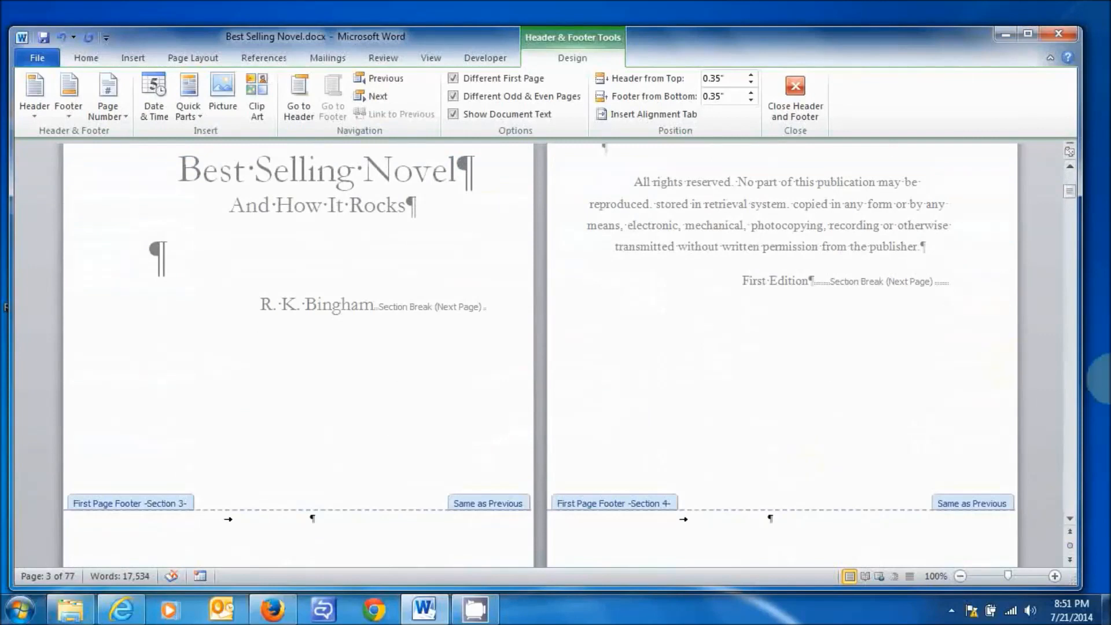
click(1068, 519)
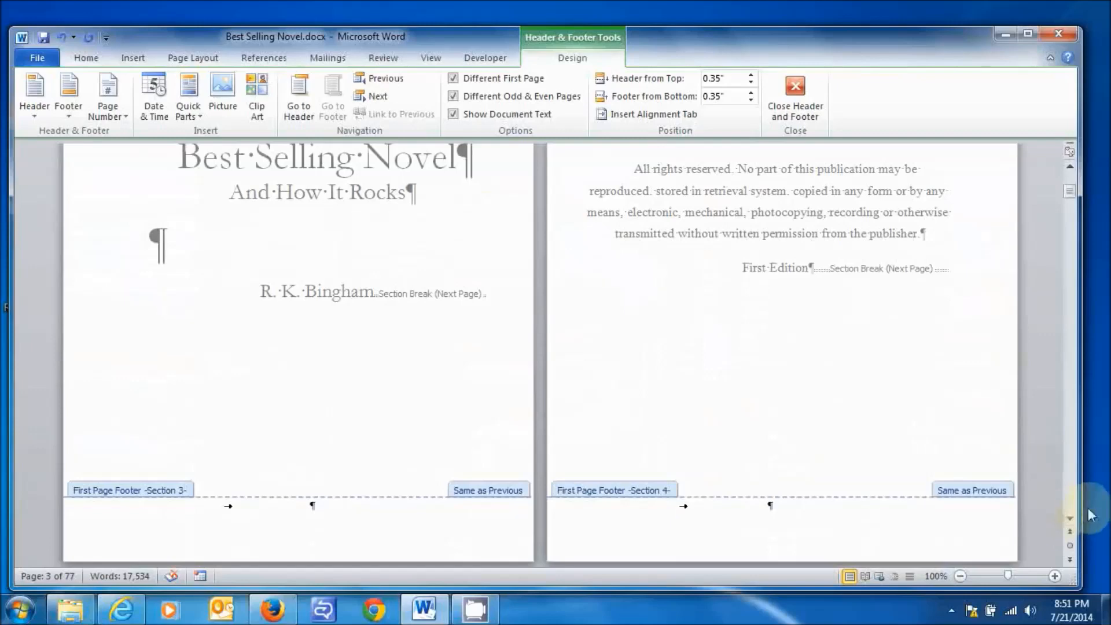
click(1069, 518)
click(1071, 518)
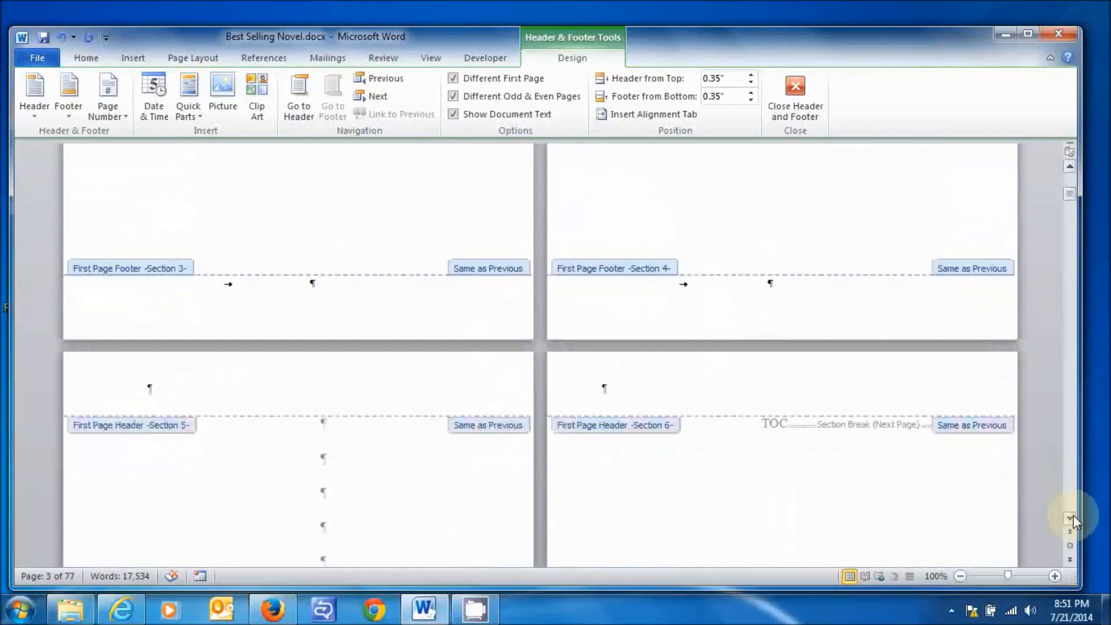
drag(1072, 518, 1072, 518)
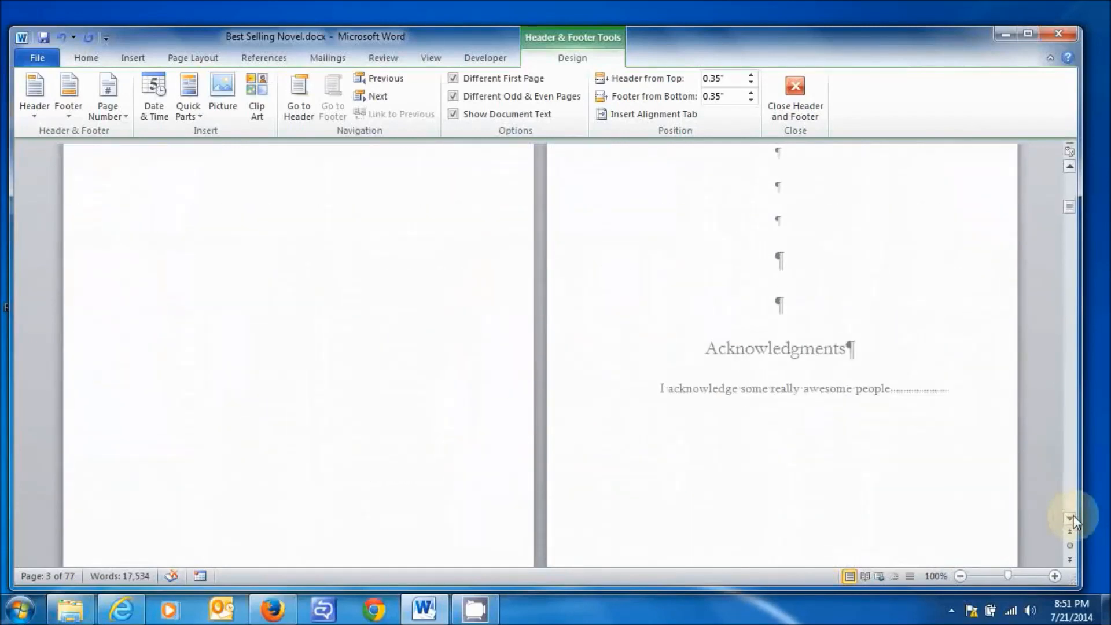
click(1072, 185)
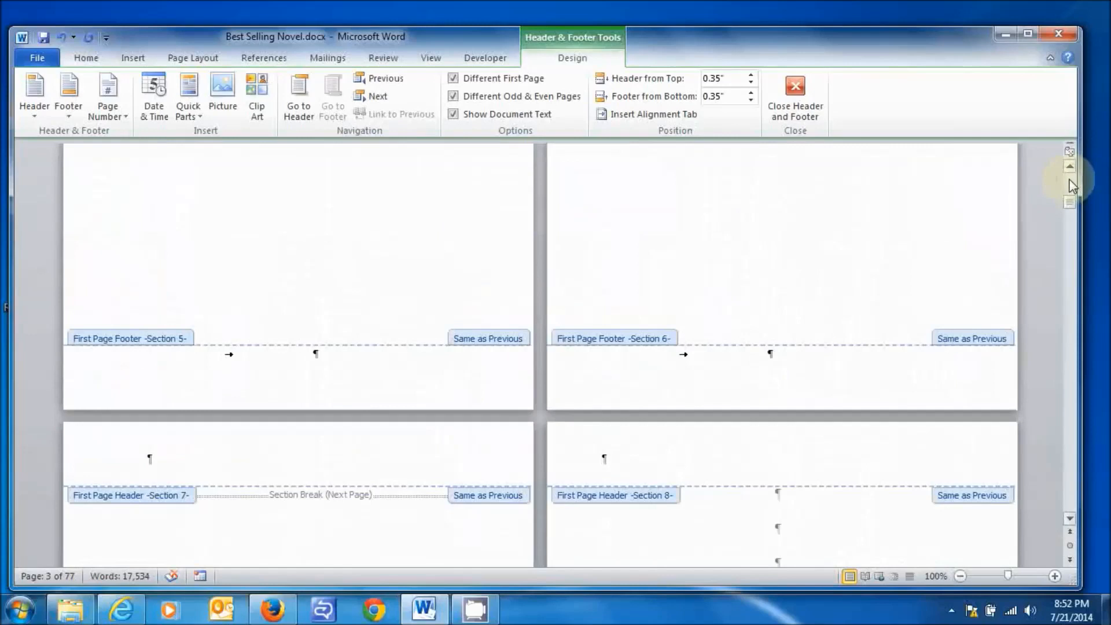
click(1068, 390)
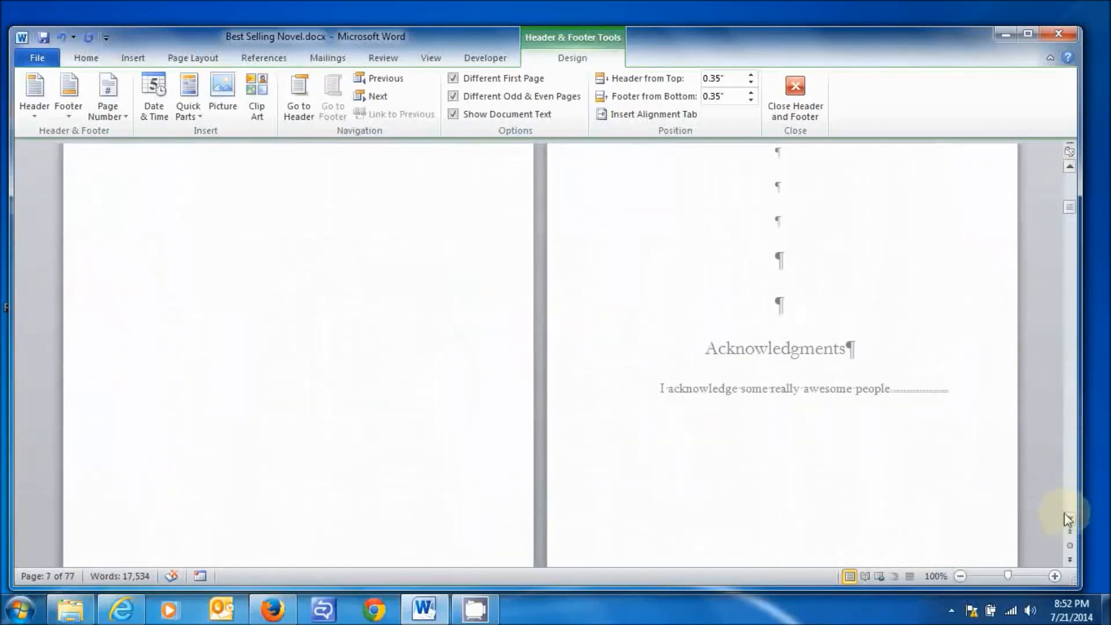
Clear everything from the Section 9 first page footer on the Introduction page
scroll(1067, 517, down, 10)
scroll(1069, 520, down, 8)
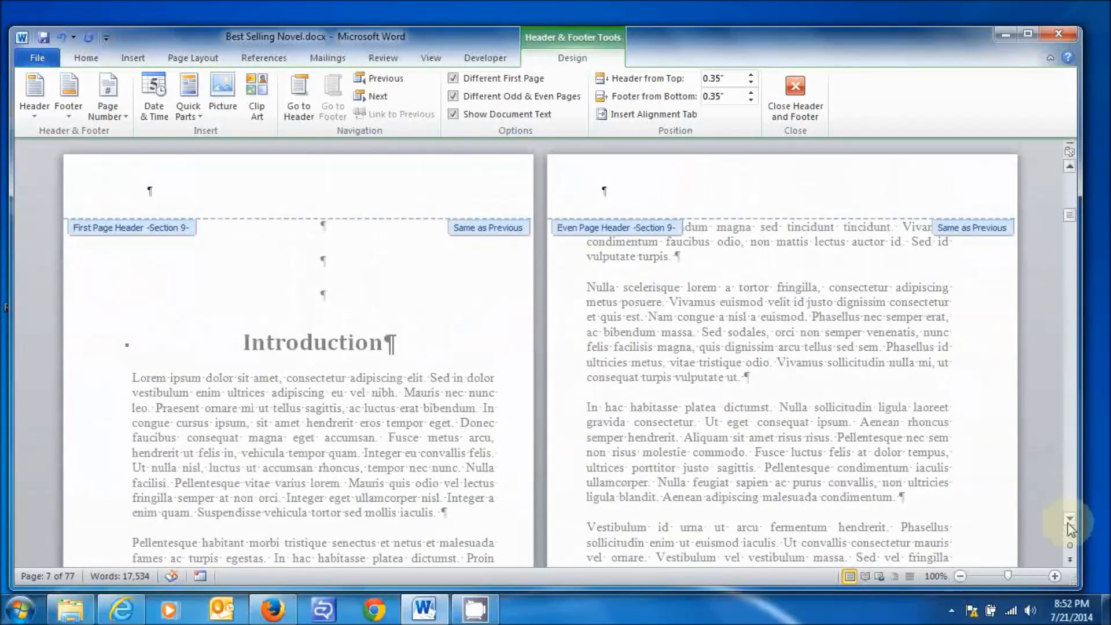
scroll(1070, 527, down, 5)
scroll(1070, 526, down, 3)
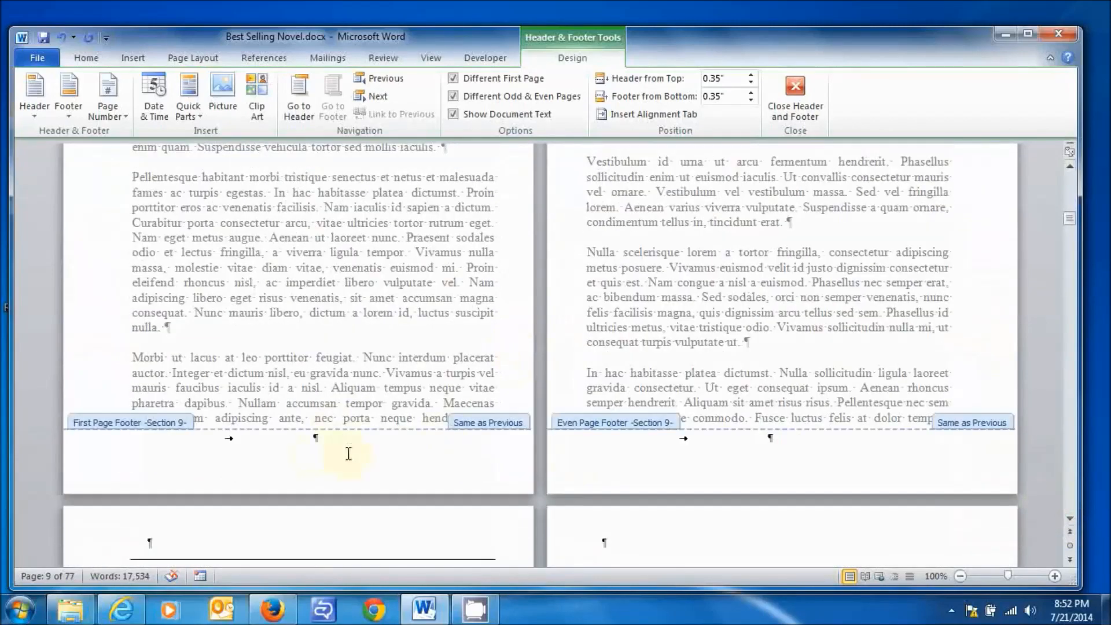
click(315, 437)
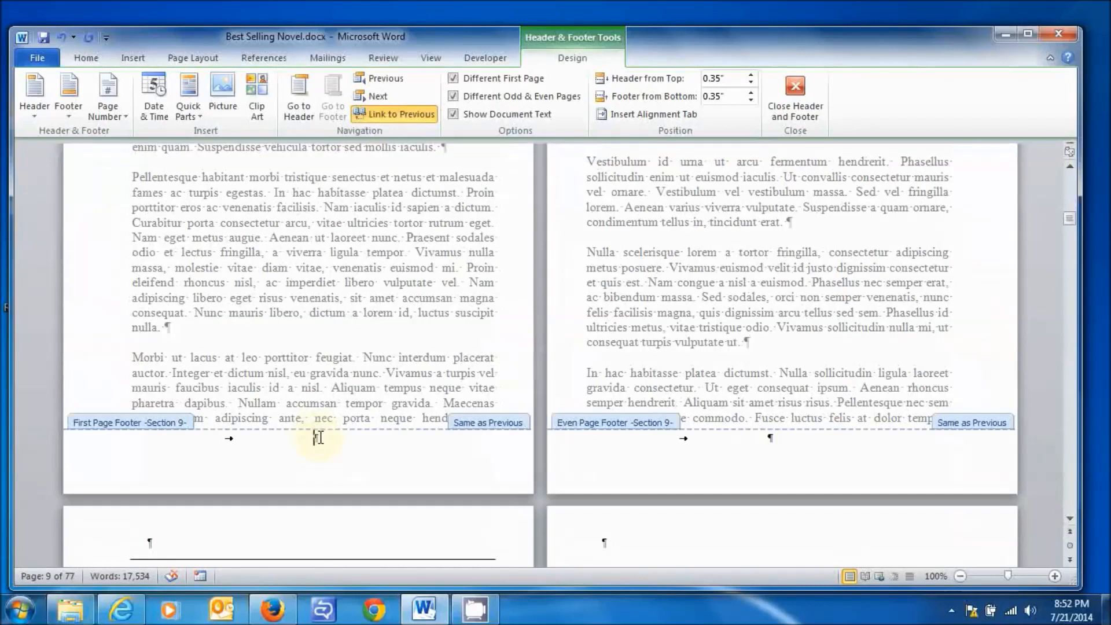
key(ctrl+a)
key(Delete)
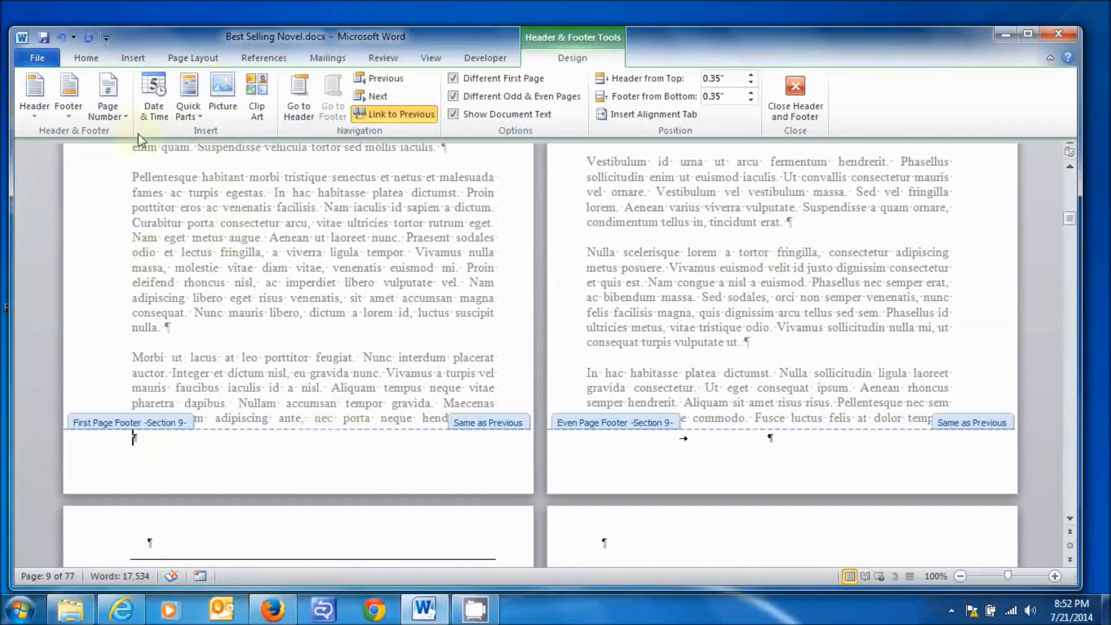
Check the Section 9 page number format settings and accept them without changes
click(119, 115)
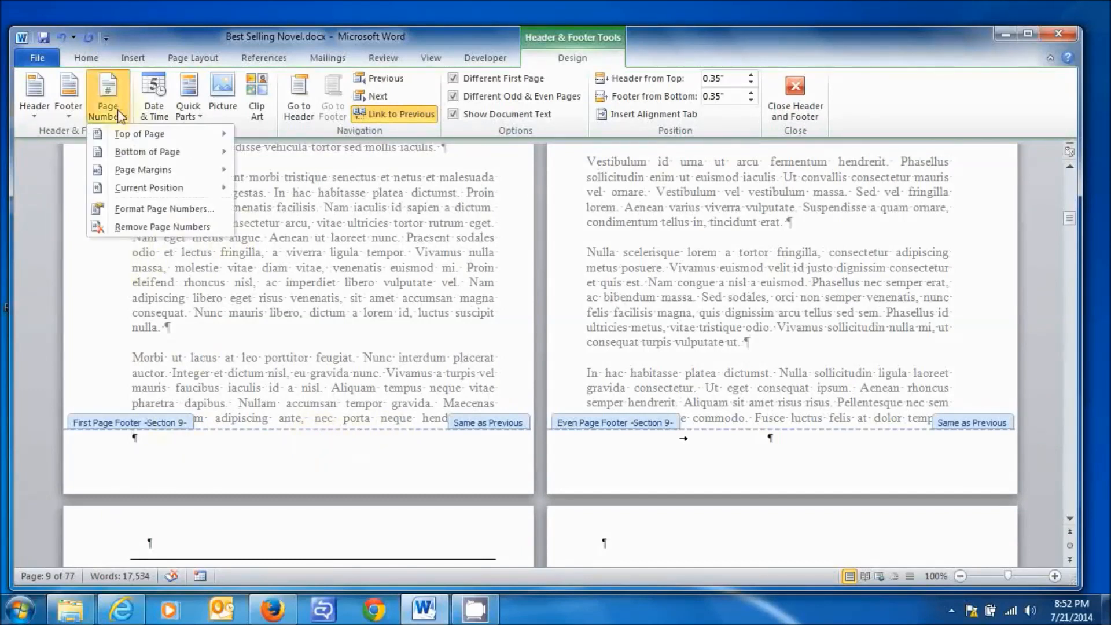
click(134, 209)
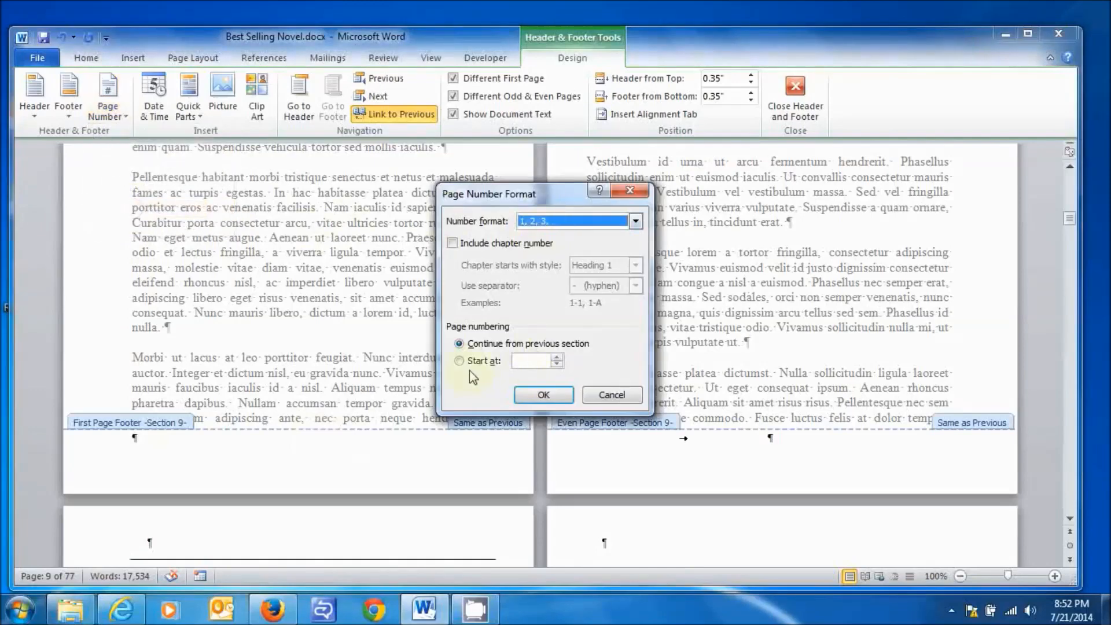
click(543, 396)
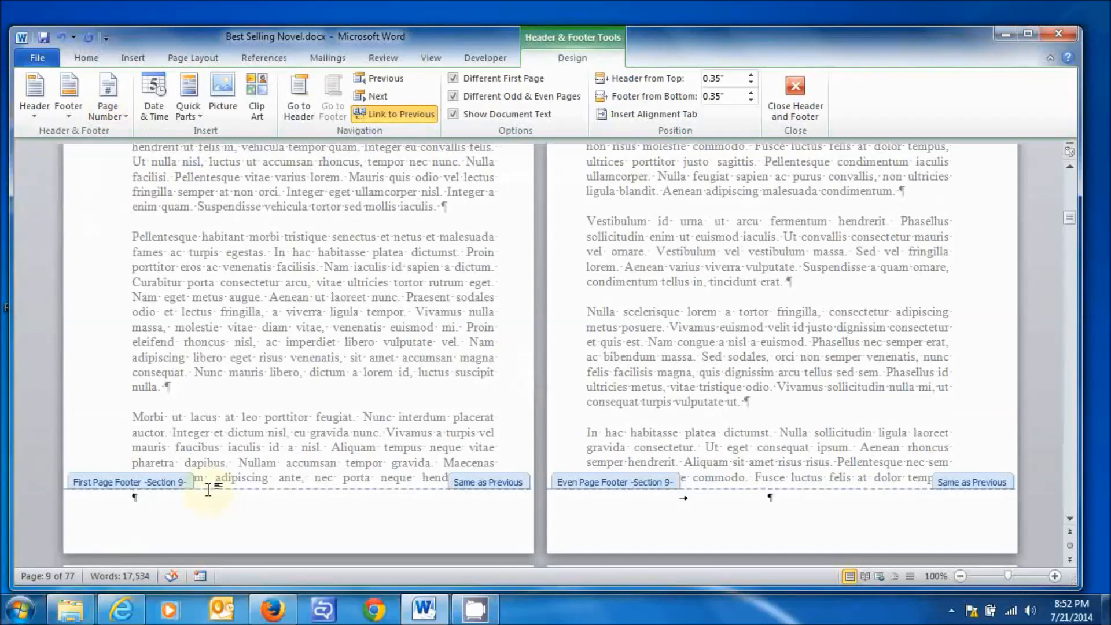
Insert a PAGE field in the Section 9 first page footer, add "roman" to its field code and update the field
key(ctrl+F9)
text(PAGE)
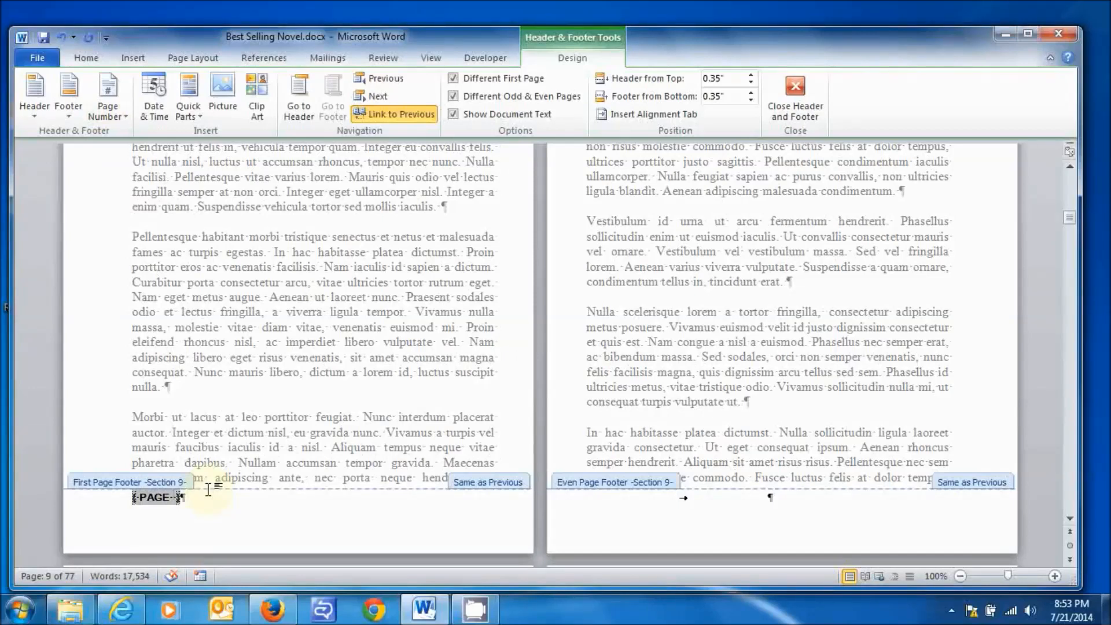
text(roman)
right_click(167, 497)
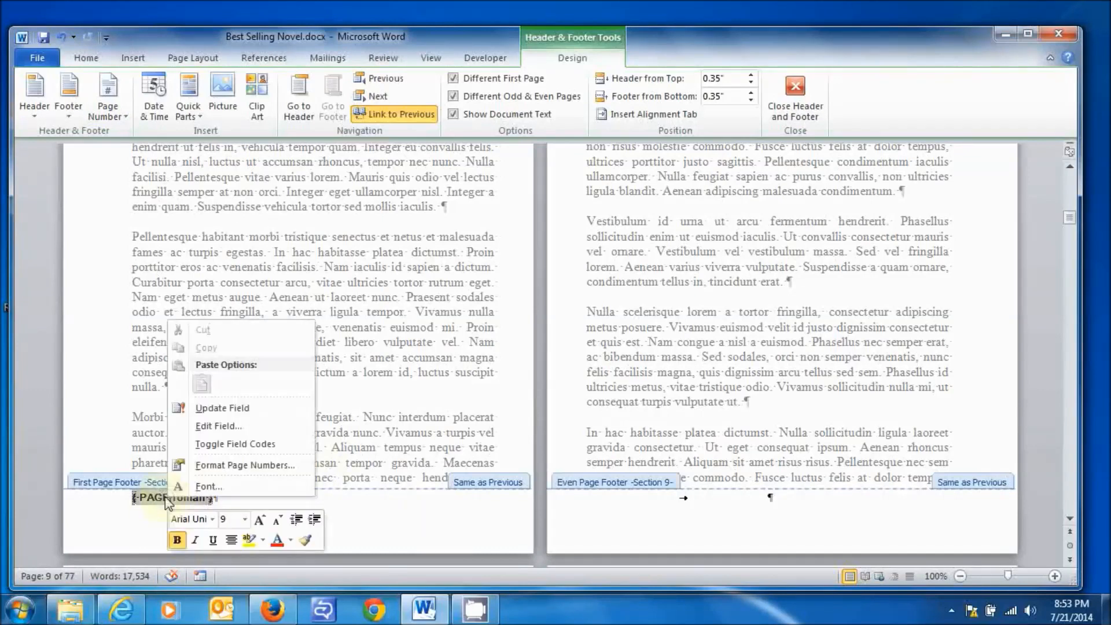
click(230, 407)
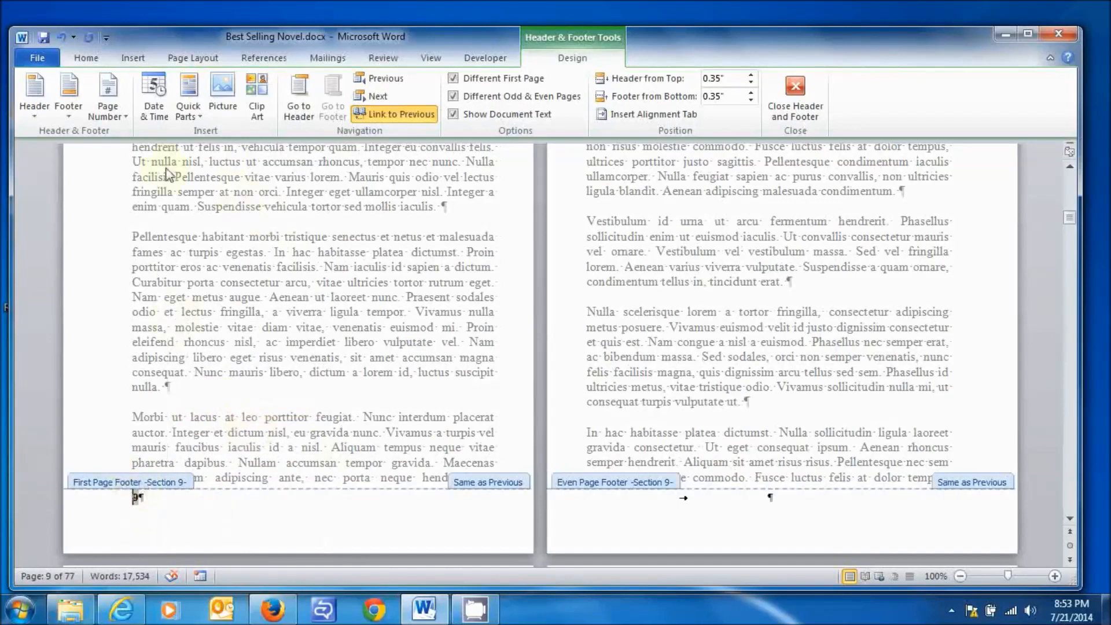
Set the Section 9 page number format to i, ii, iii, continuing from the previous section
click(114, 121)
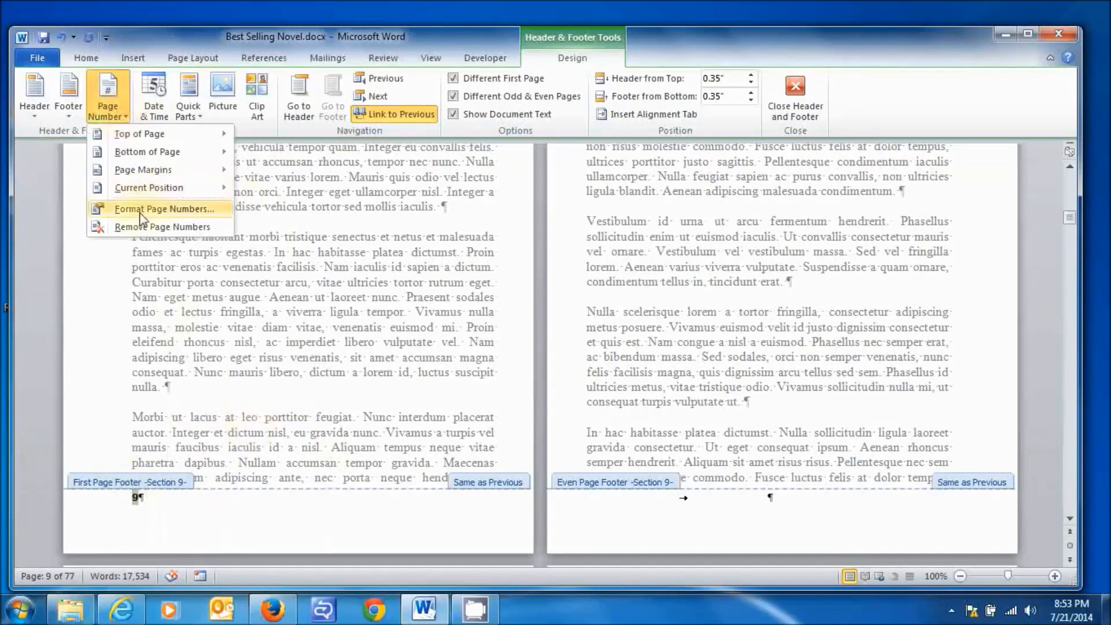
click(155, 209)
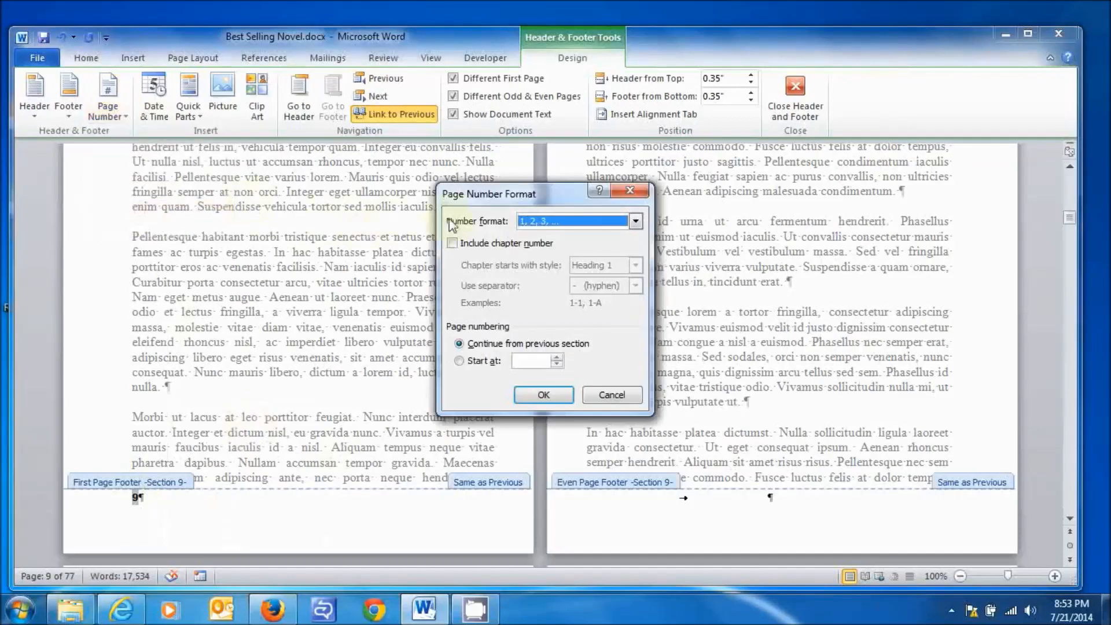
click(555, 220)
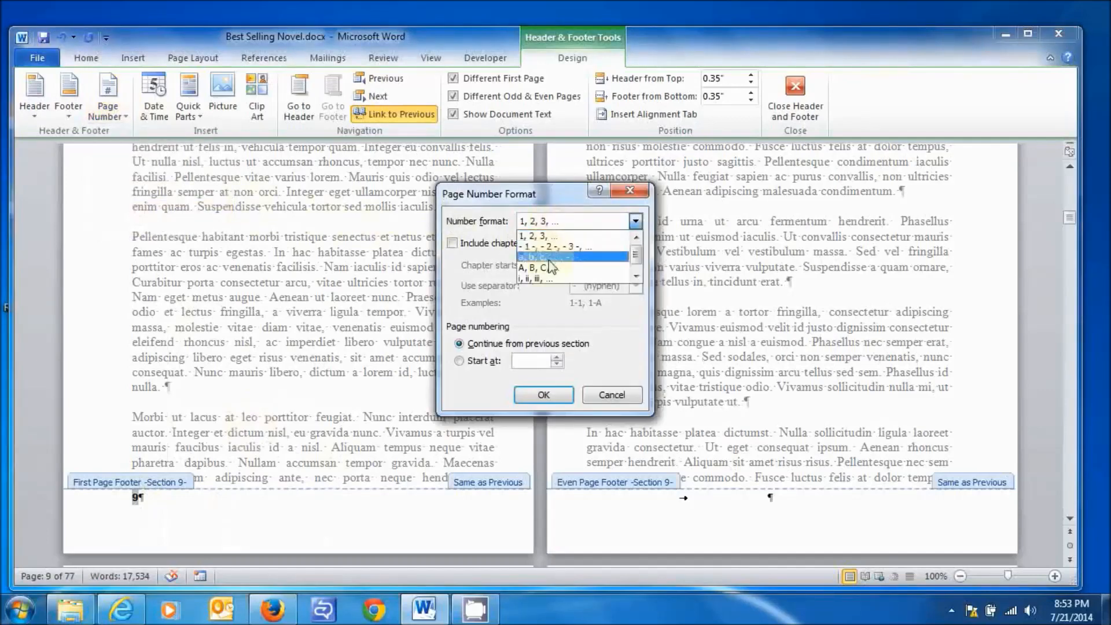
click(528, 277)
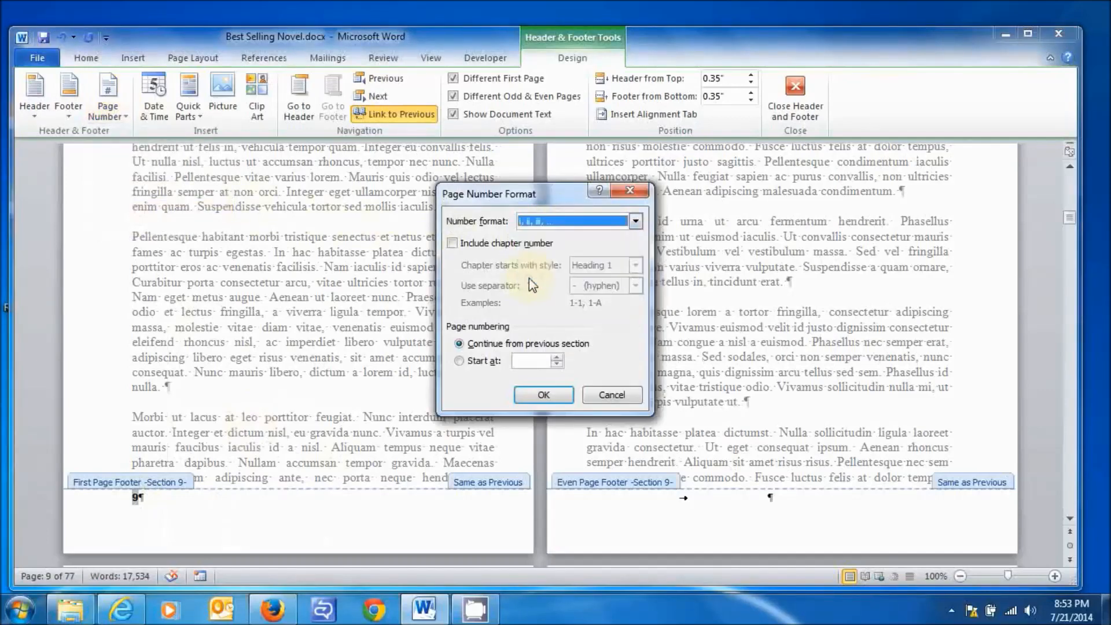
click(536, 400)
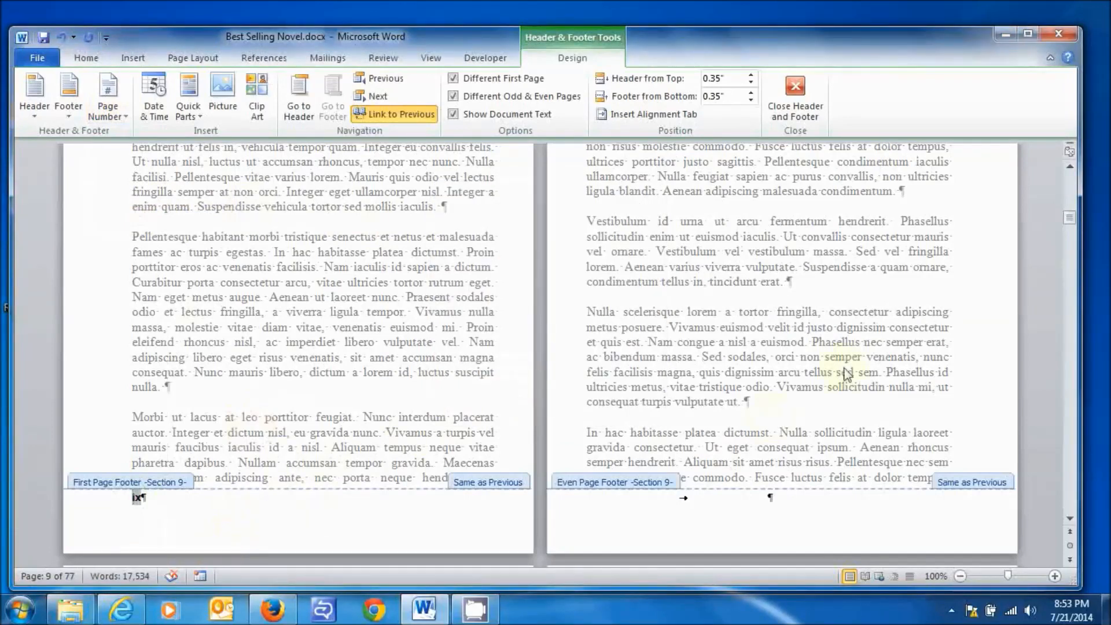
Set the page number format of Section 2, the blank page after the title page, to i, ii, iii
click(1070, 191)
click(1070, 191)
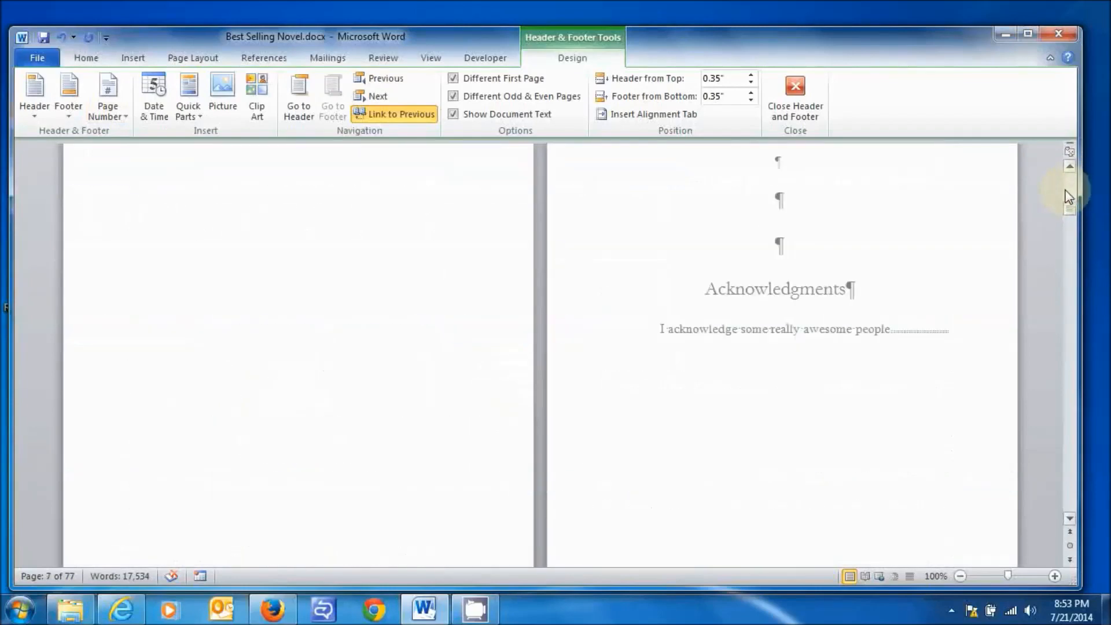
click(1069, 195)
drag(1070, 207, 1069, 178)
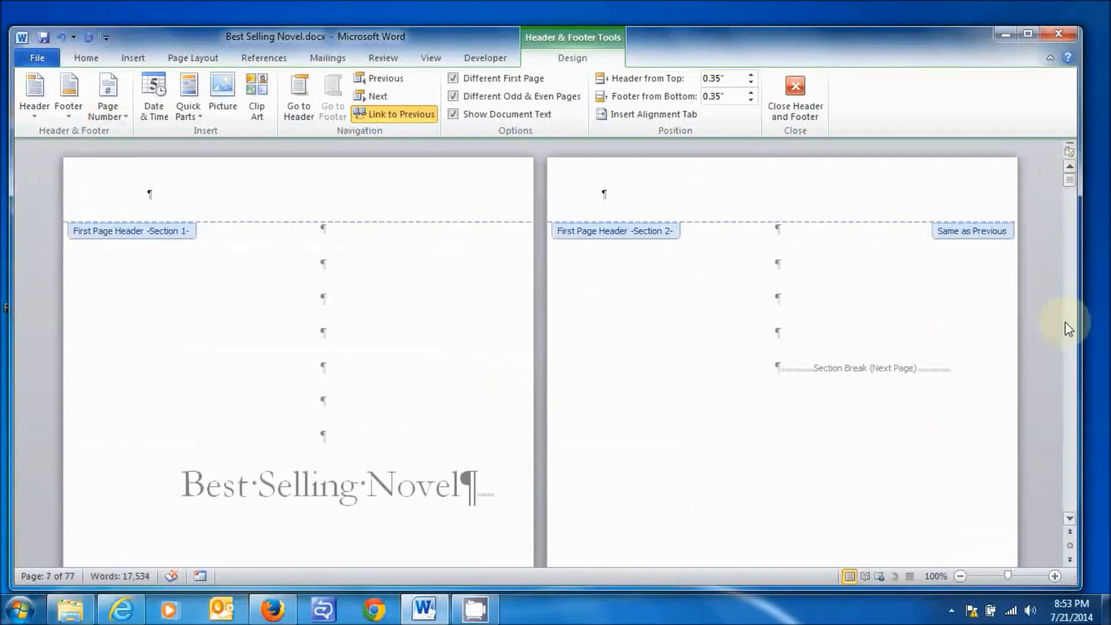
scroll(1068, 319, down, 5)
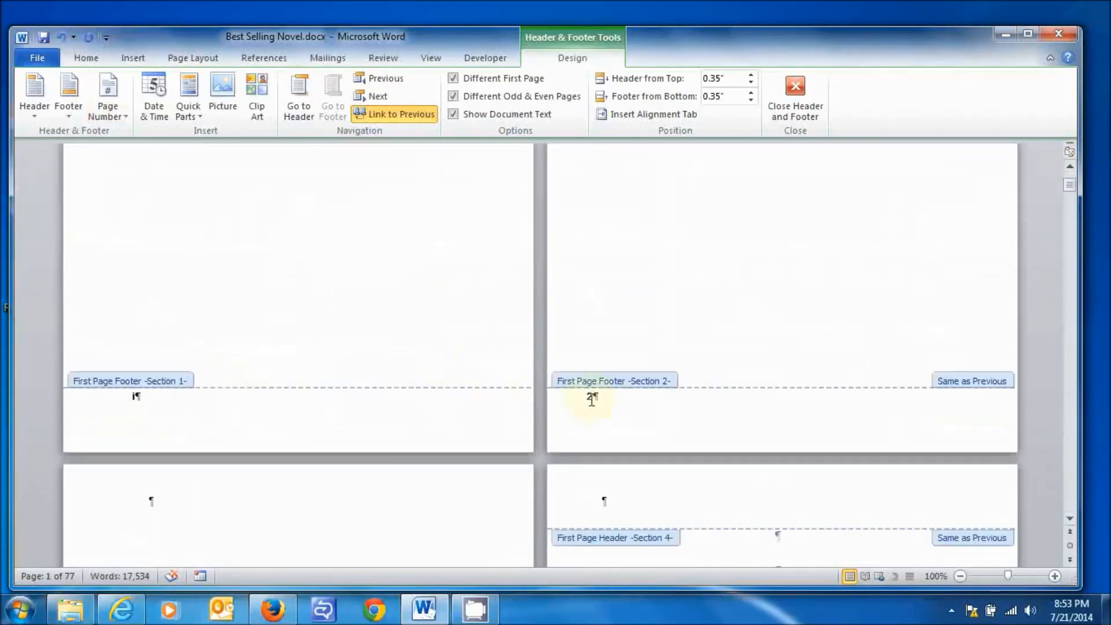
click(592, 398)
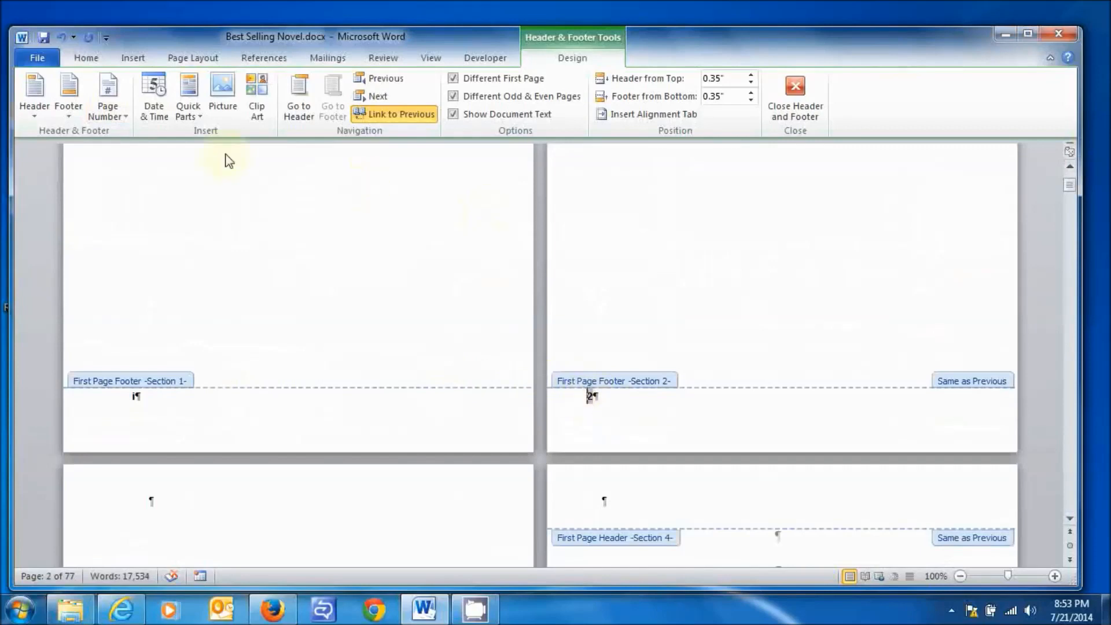
click(93, 107)
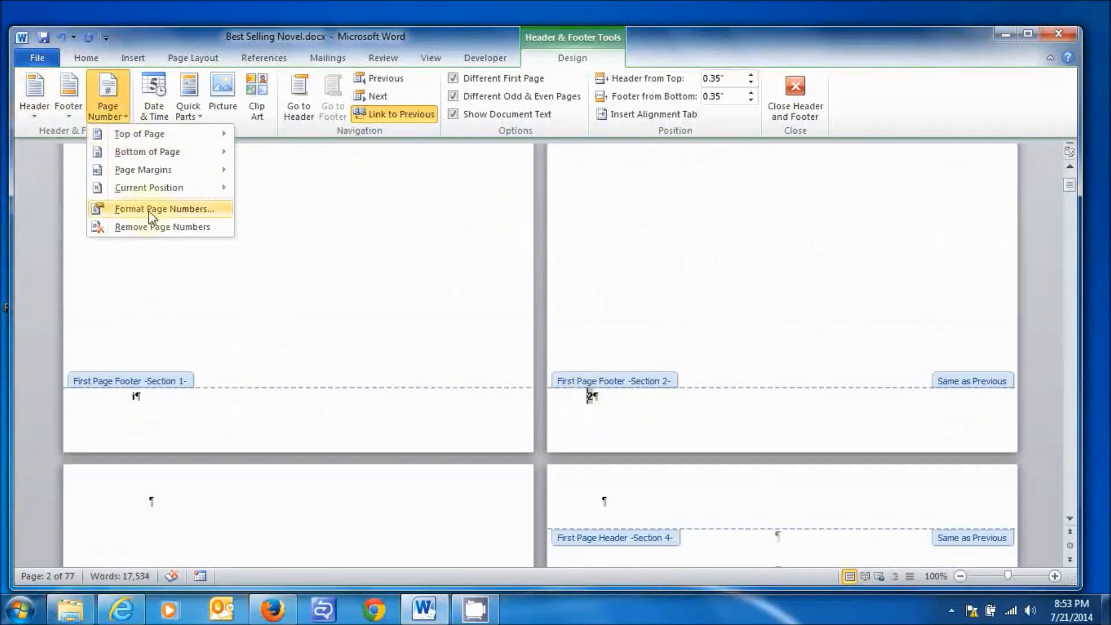
click(148, 210)
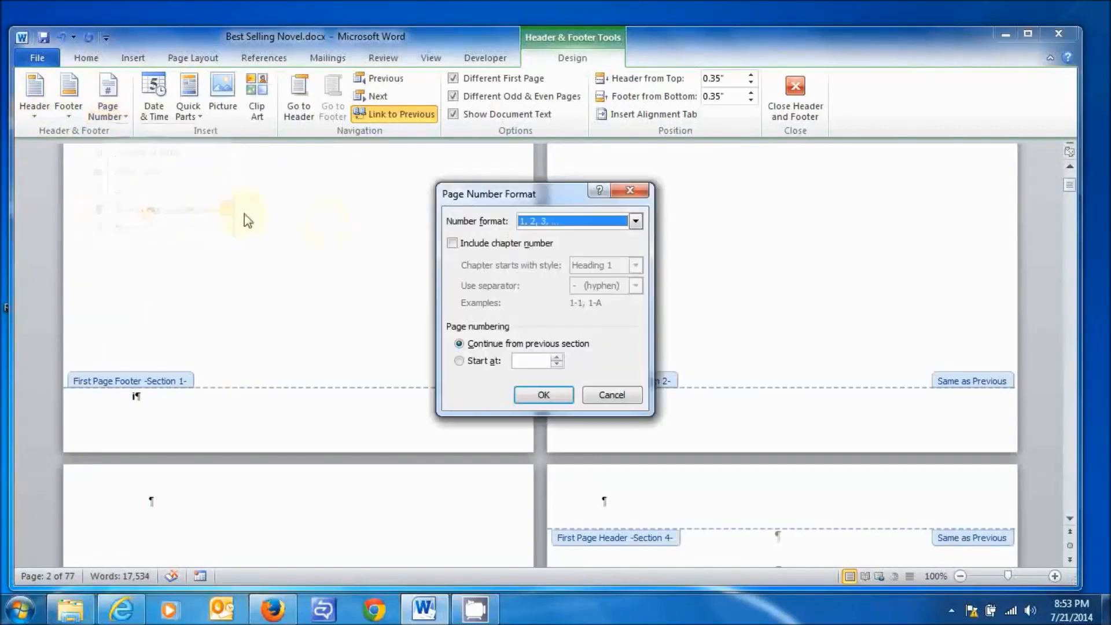
click(531, 222)
click(529, 278)
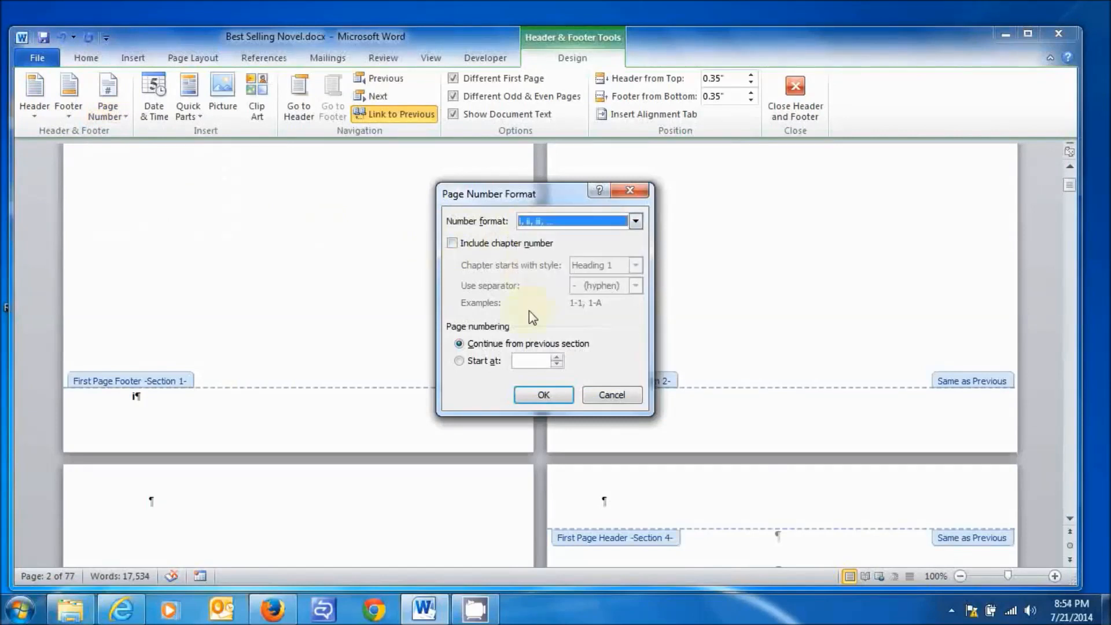
click(526, 392)
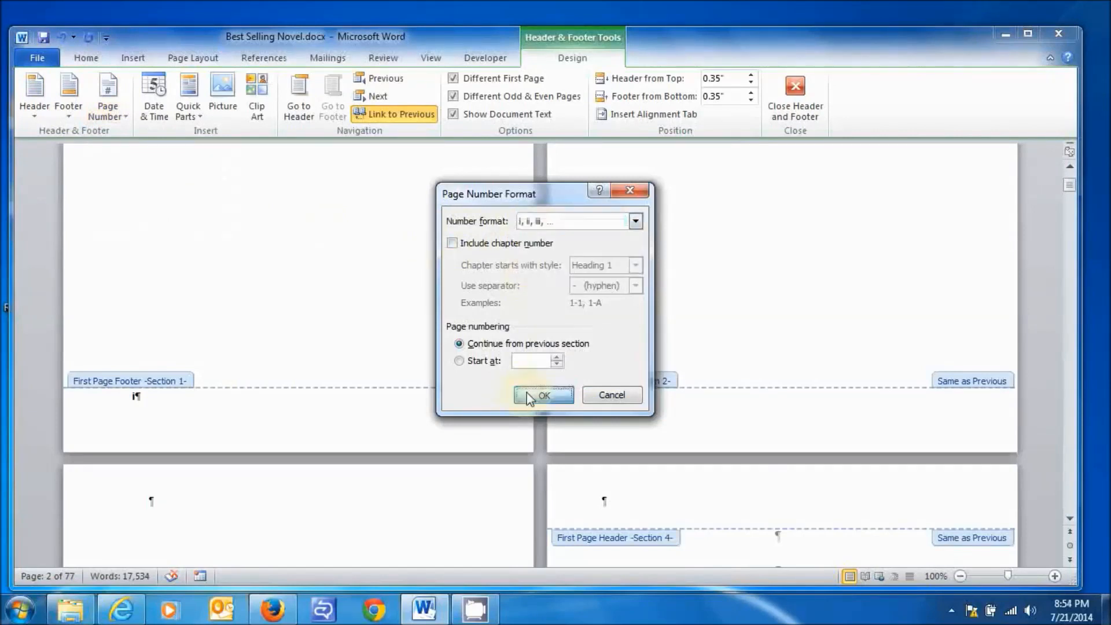
Set the page number format of Section 4, the copyright page, to i, ii, iii, continuing from the previous section
scroll(509, 472, down, 10)
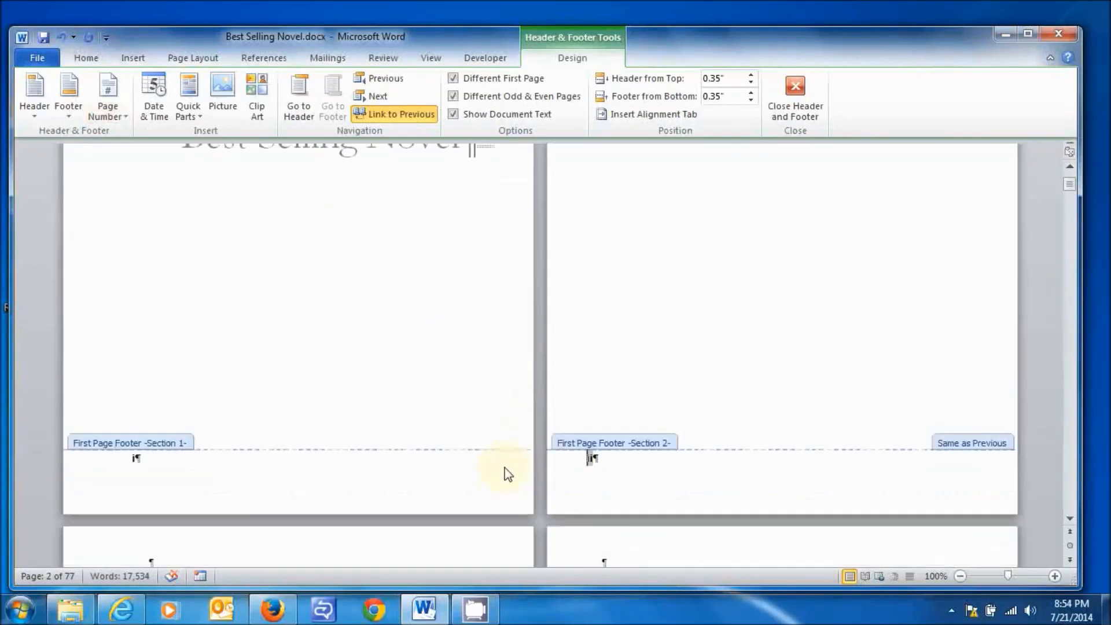
scroll(509, 472, down, 10)
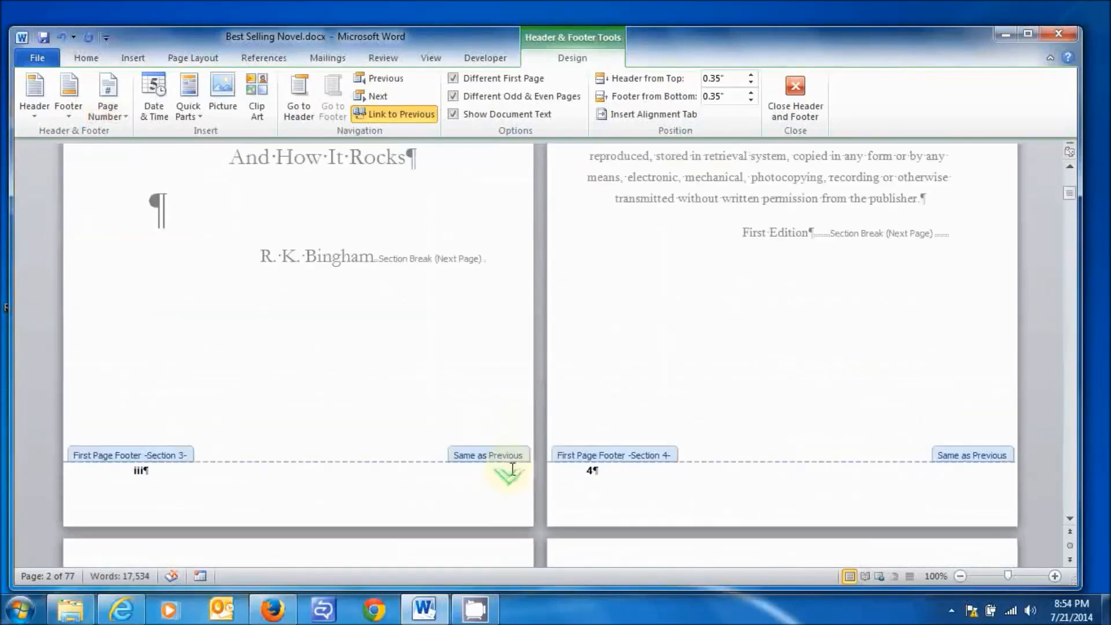
click(594, 470)
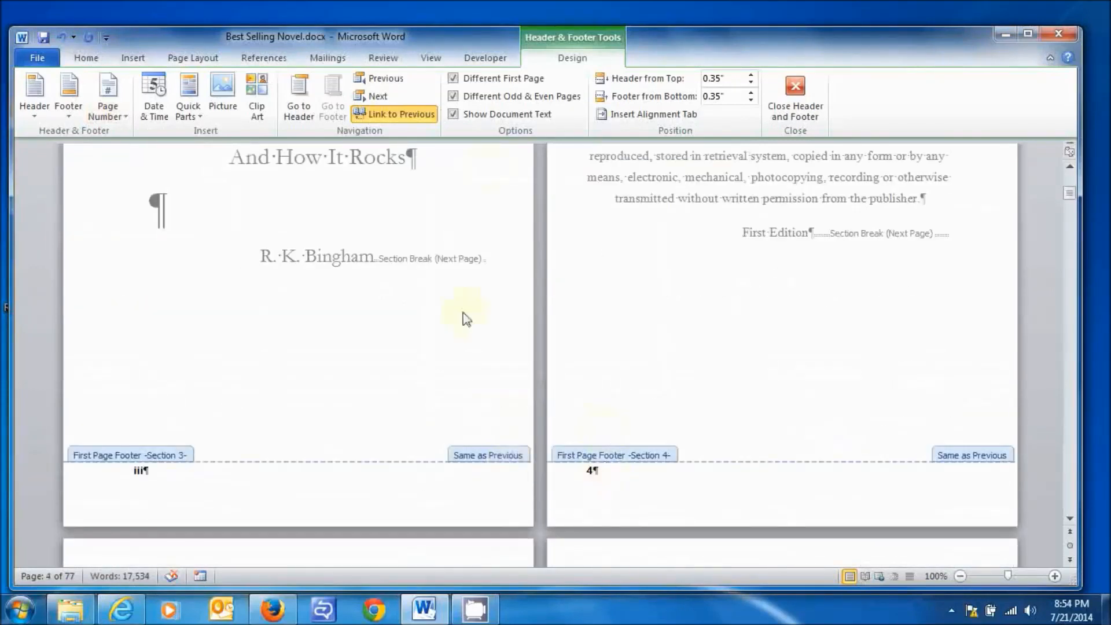
click(108, 95)
click(130, 210)
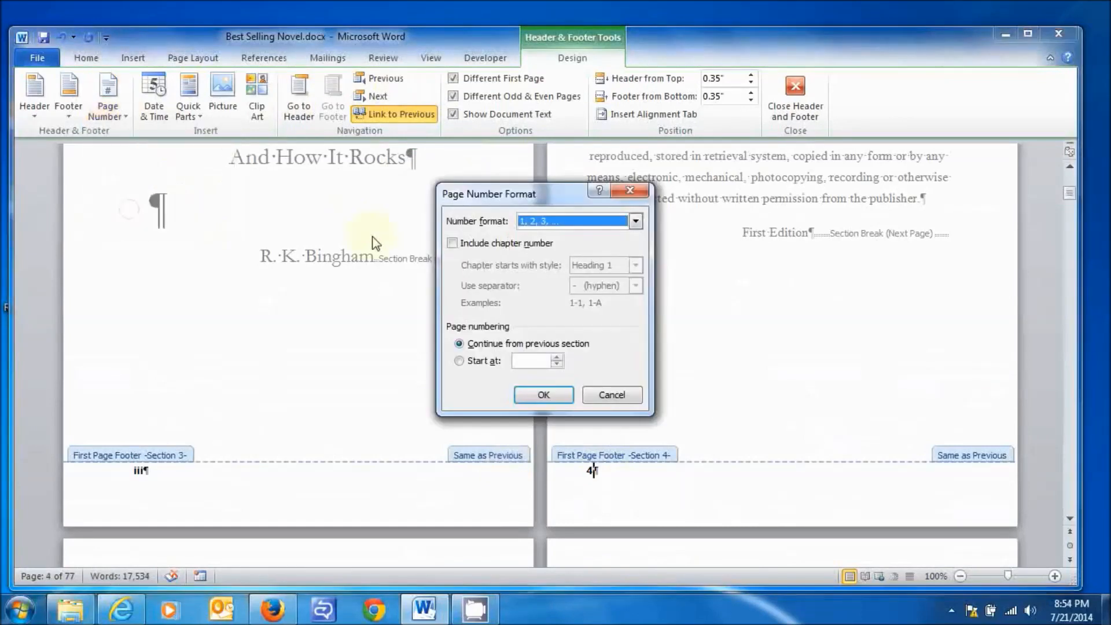
click(541, 222)
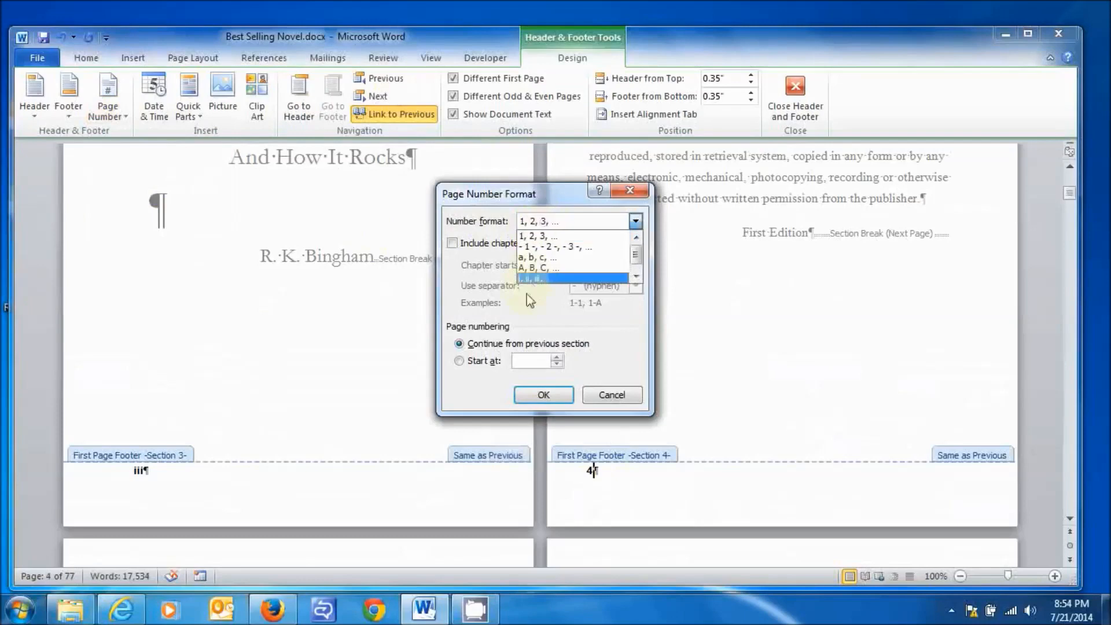
click(535, 278)
click(536, 397)
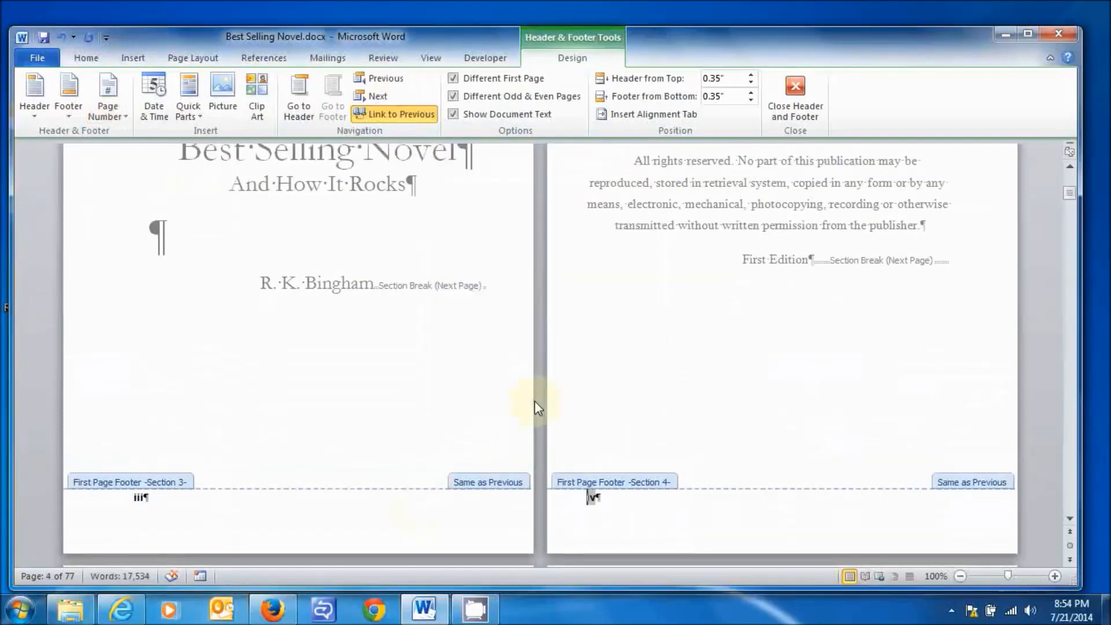
Set the page number format of Section 5, the Dedication page, to i, ii, iii
scroll(408, 518, down, 15)
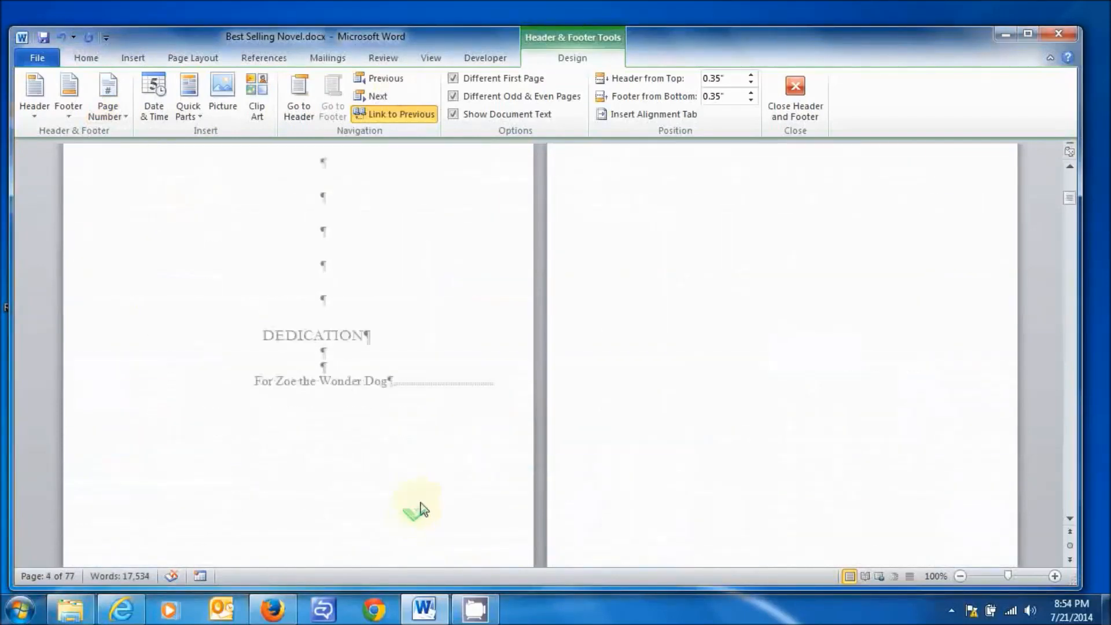
scroll(422, 497, down, 1)
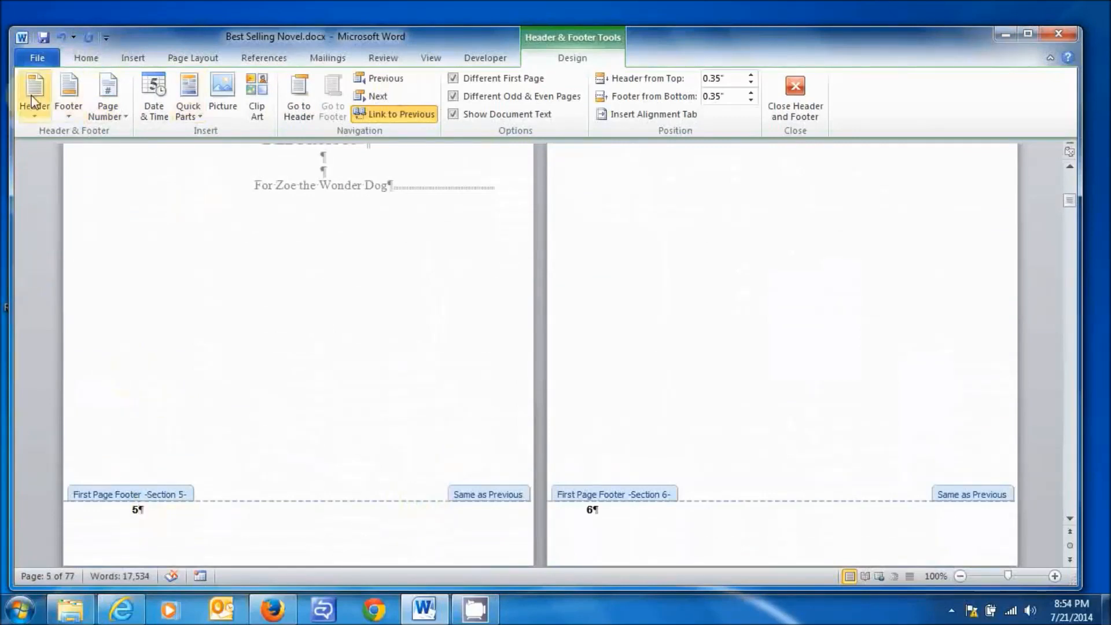
click(127, 116)
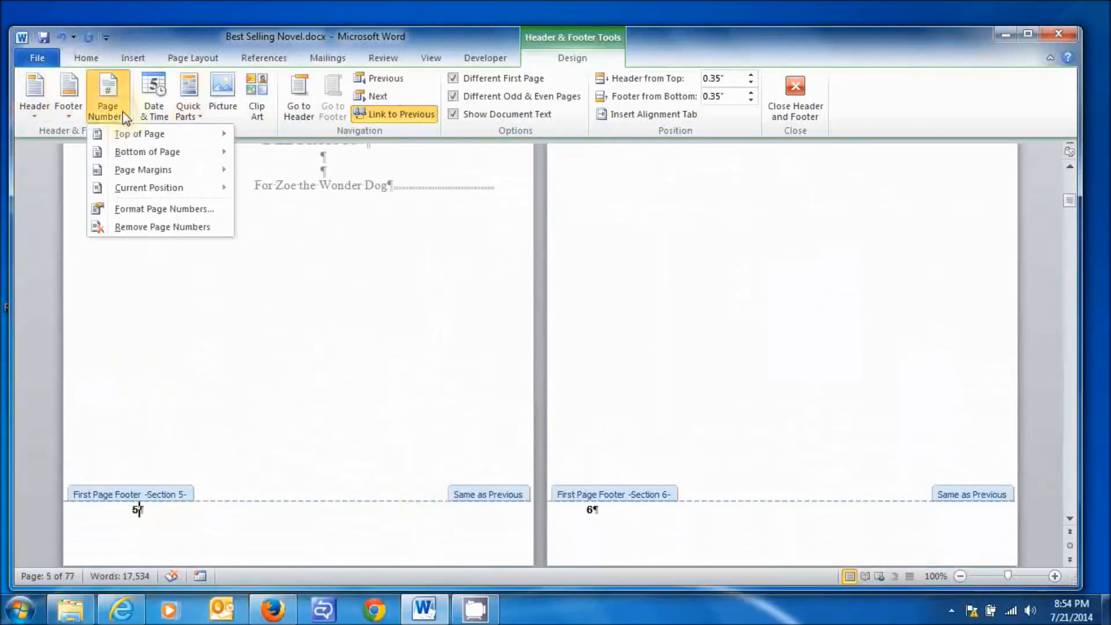
click(155, 209)
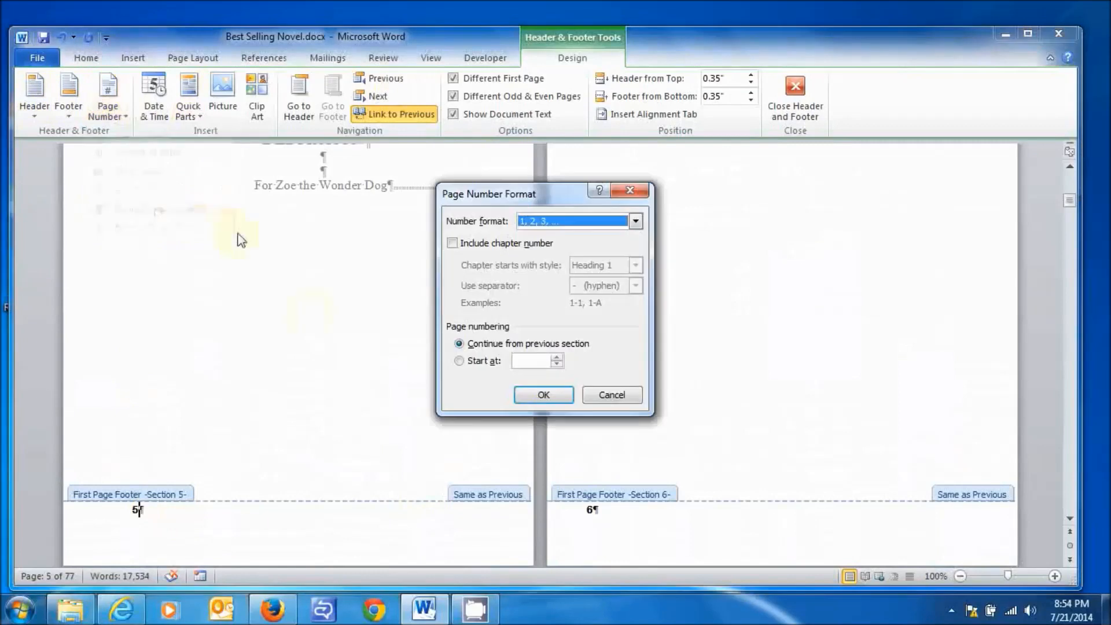
click(554, 223)
click(539, 274)
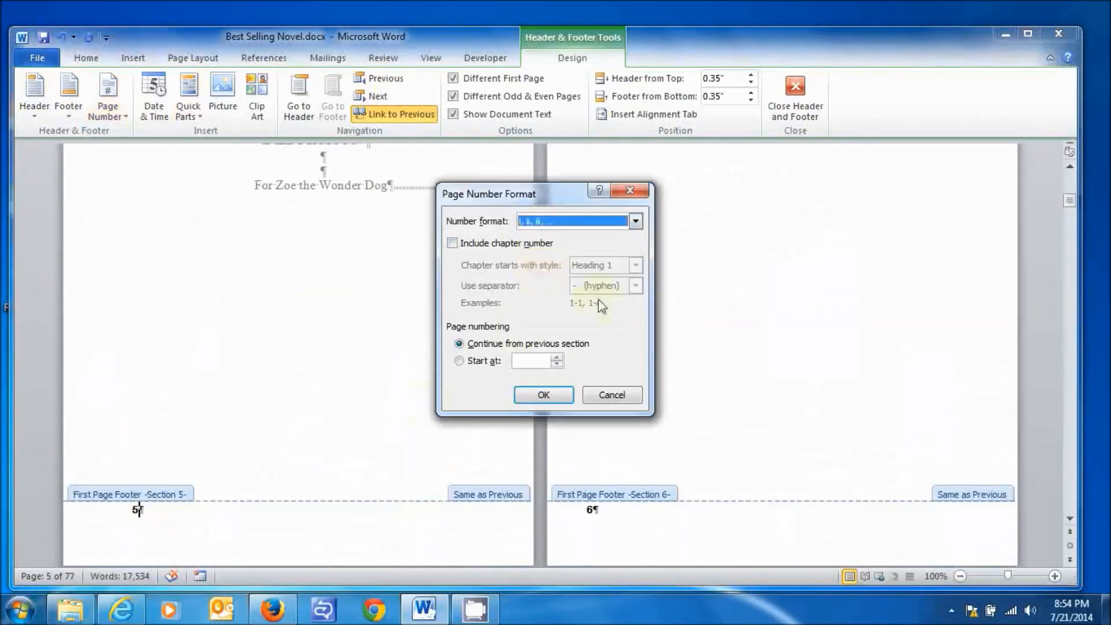
click(539, 395)
Set the page number format of Section 6, the blank page after the Dedication, to i, ii, iii
click(598, 496)
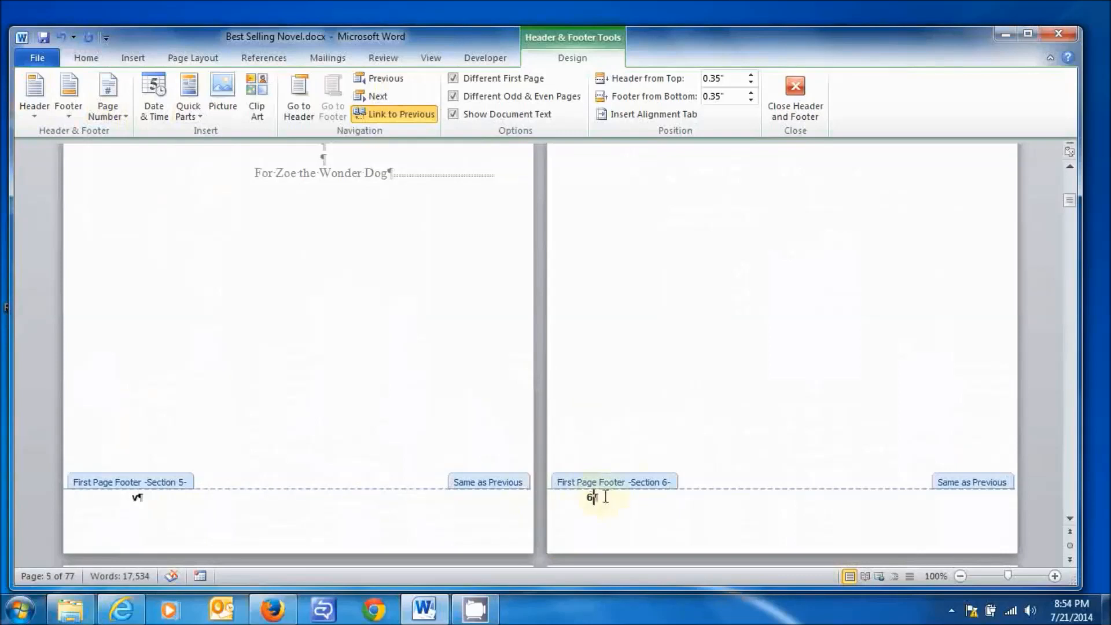
click(122, 114)
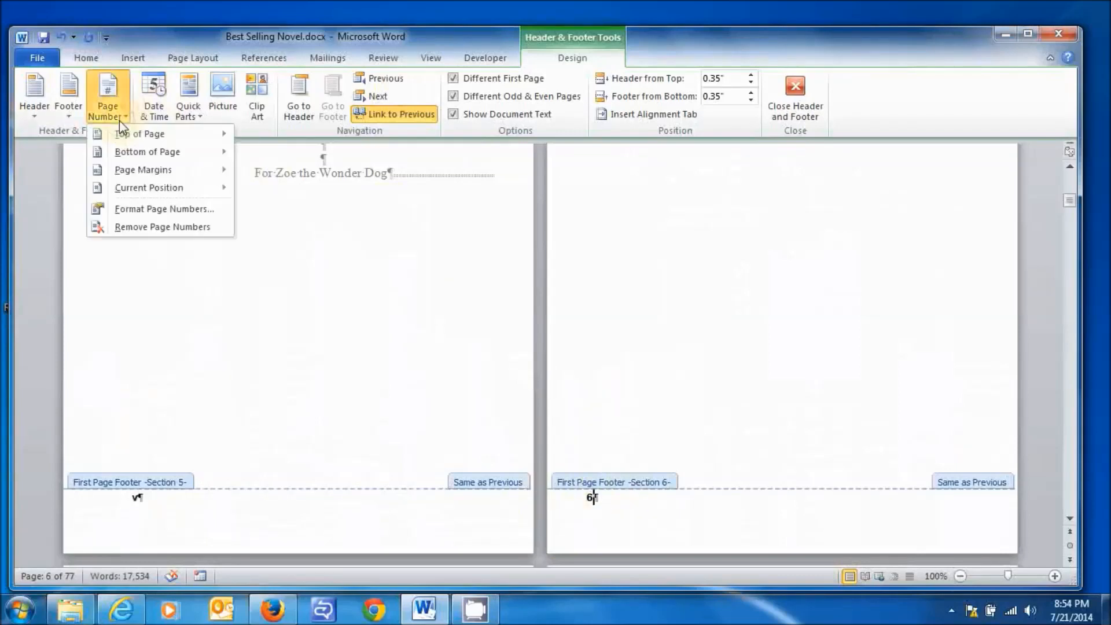
click(155, 210)
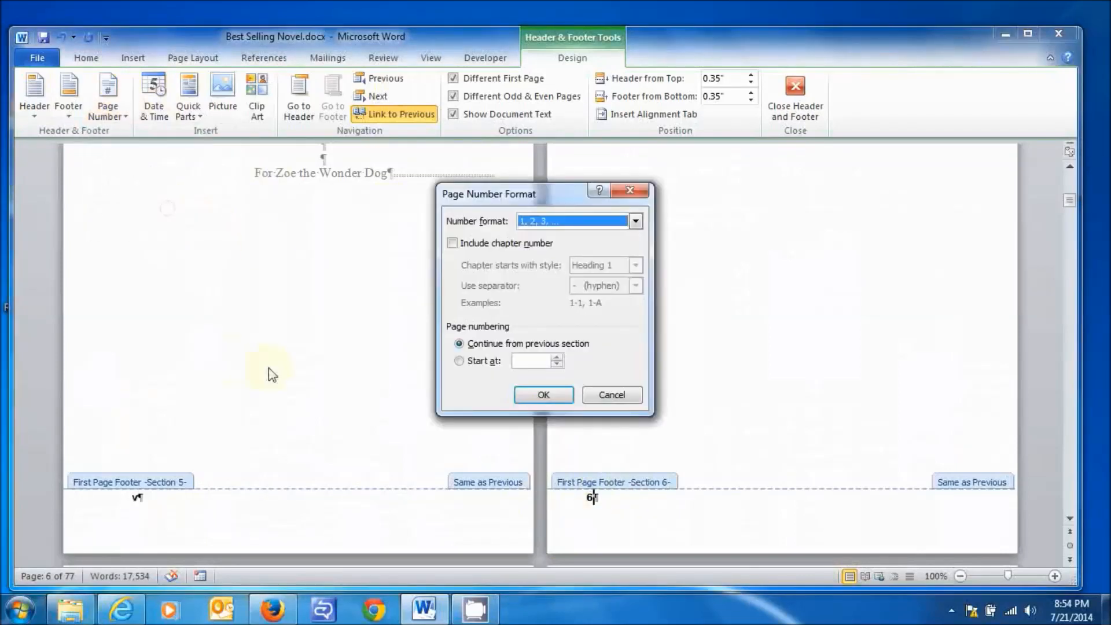
click(551, 222)
click(542, 279)
click(544, 393)
Set the page number format of Section 7, the blank page before the Acknowledgments, to i, ii, iii
scroll(555, 421, down, 15)
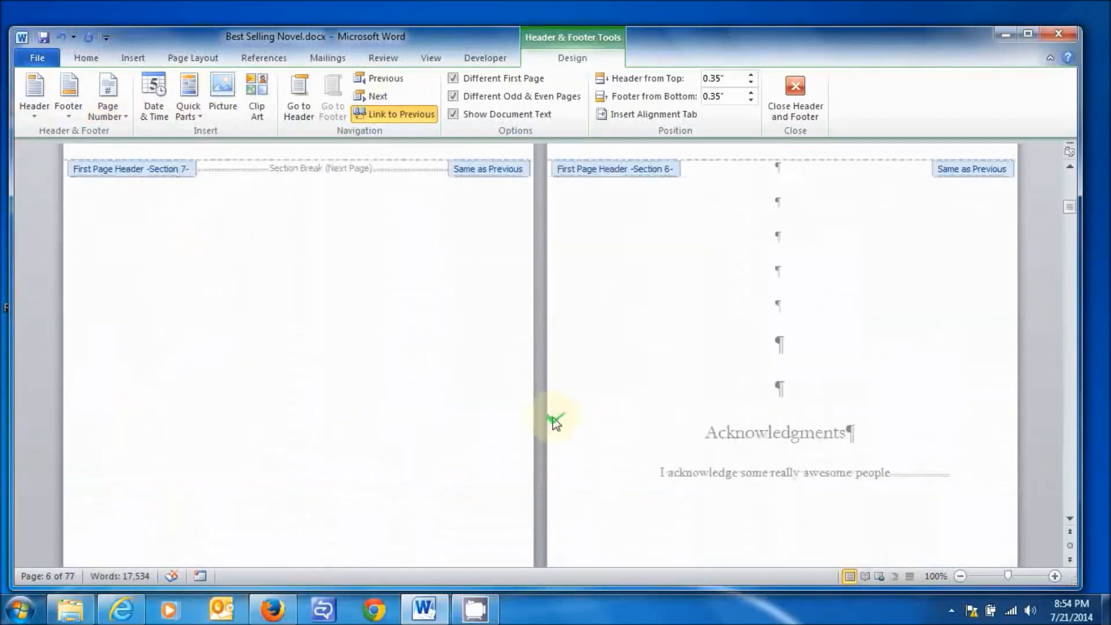
click(135, 431)
click(108, 98)
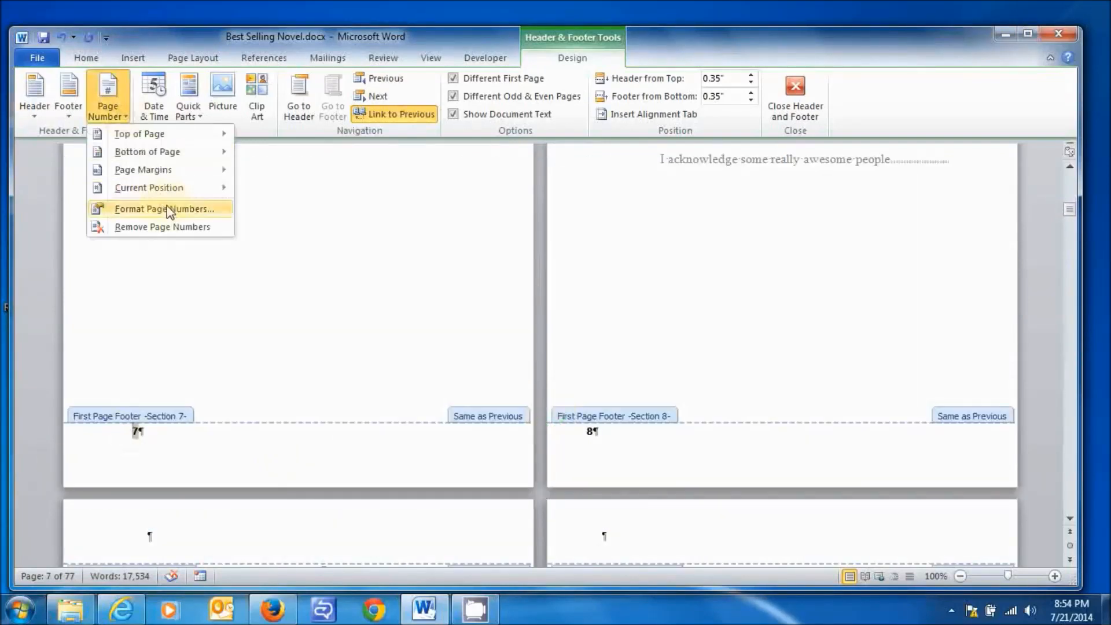
click(215, 209)
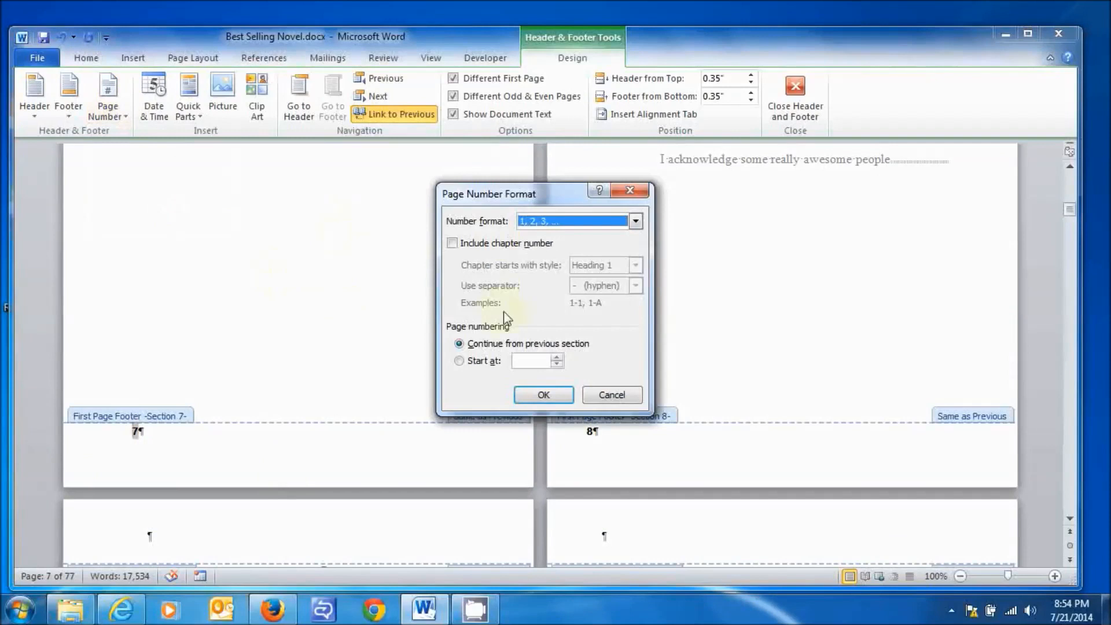
click(552, 223)
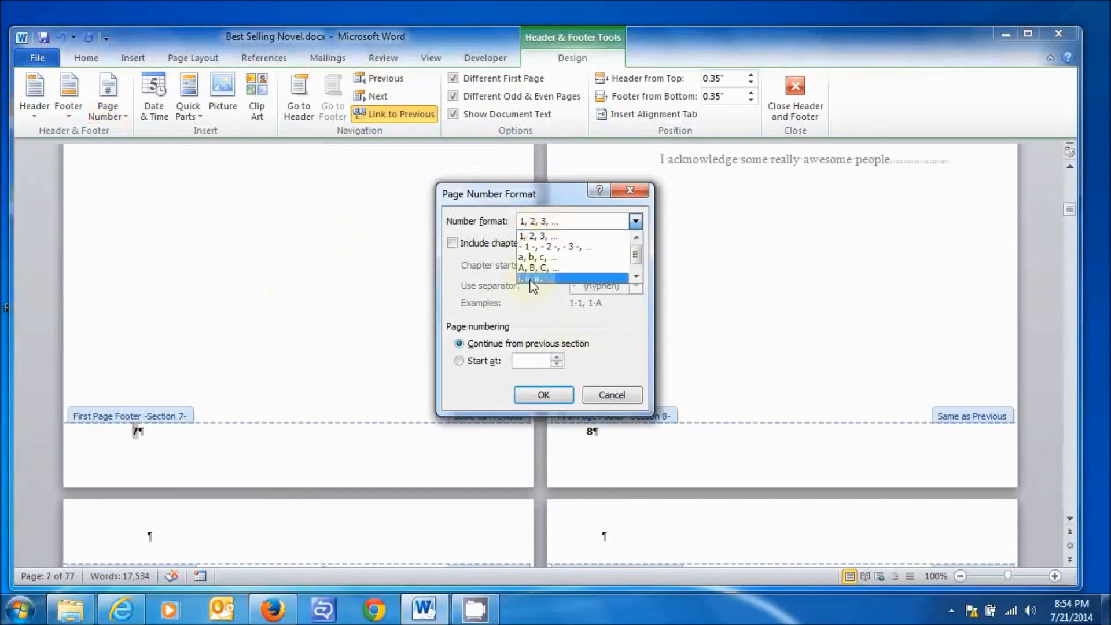
click(530, 279)
click(550, 396)
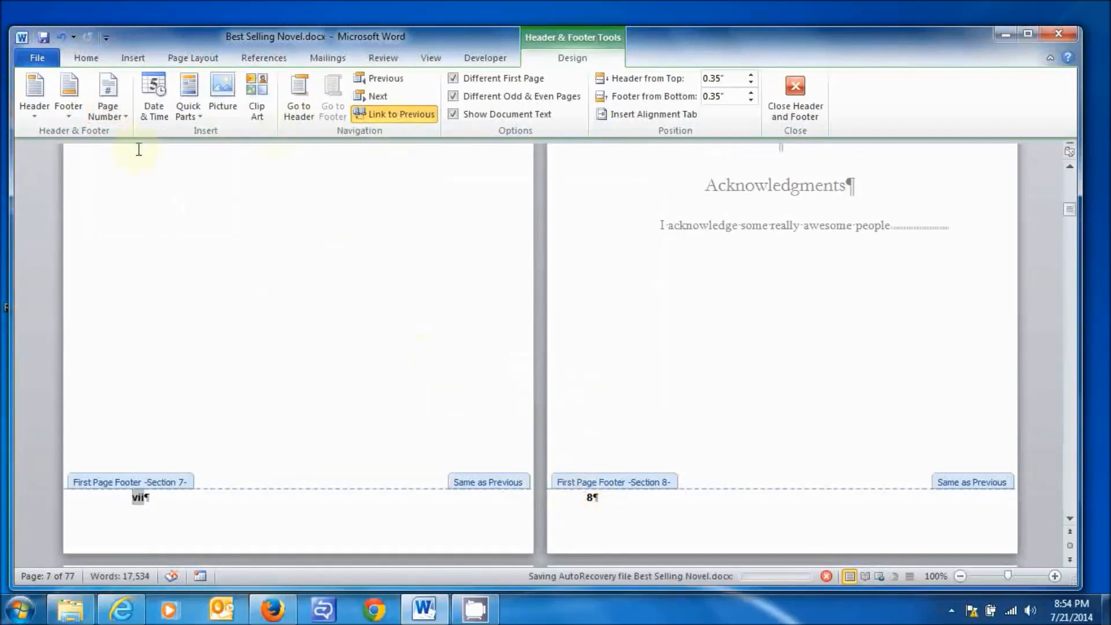
click(125, 113)
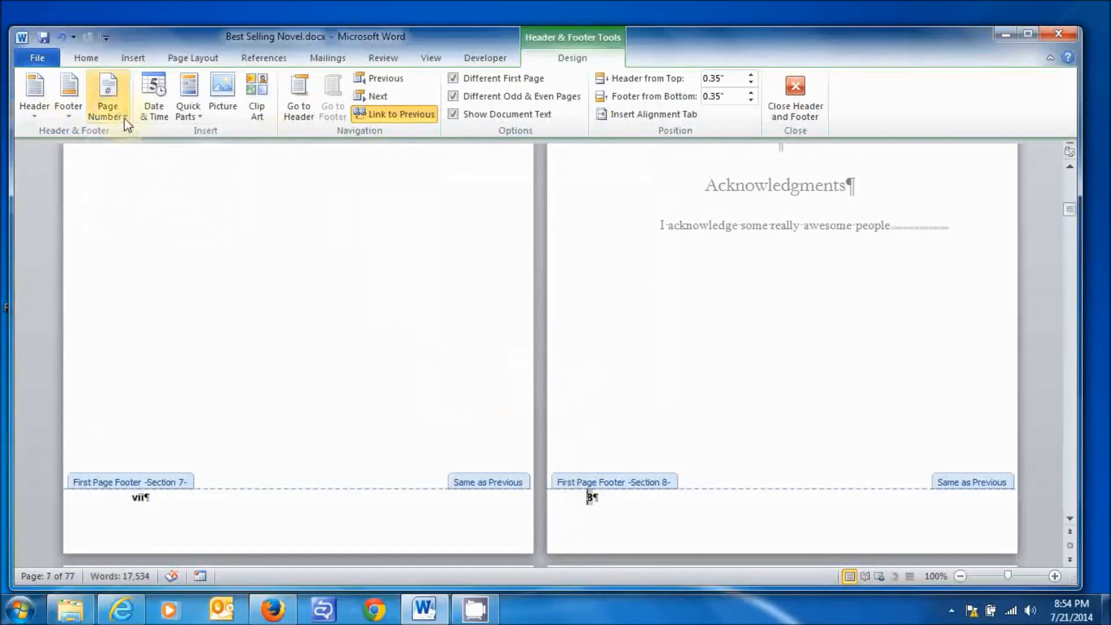
click(151, 209)
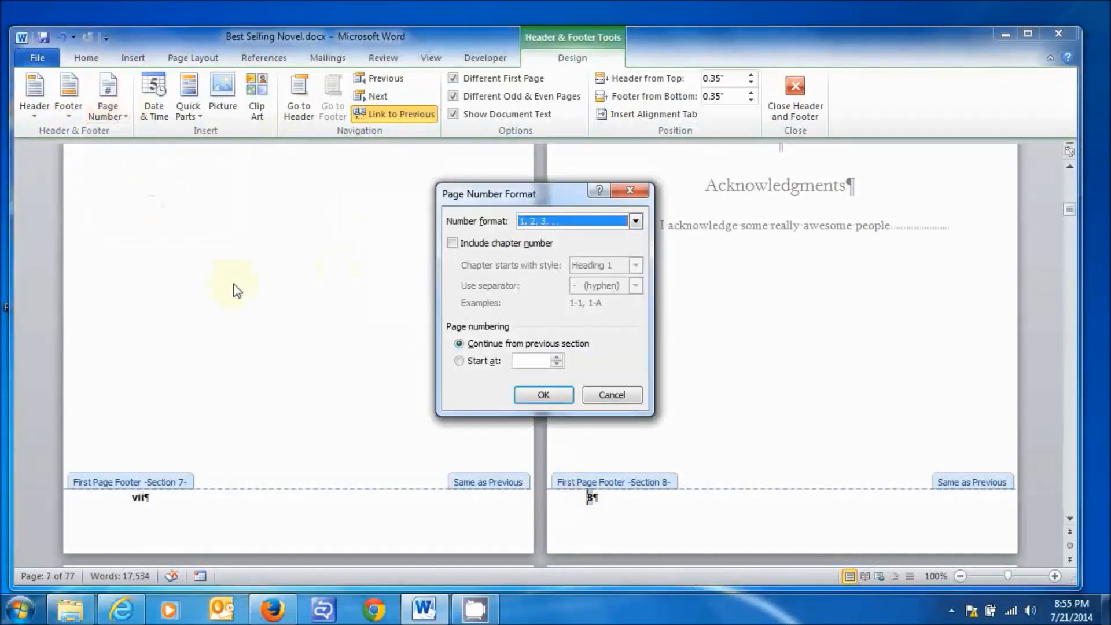
click(541, 222)
click(526, 256)
click(543, 394)
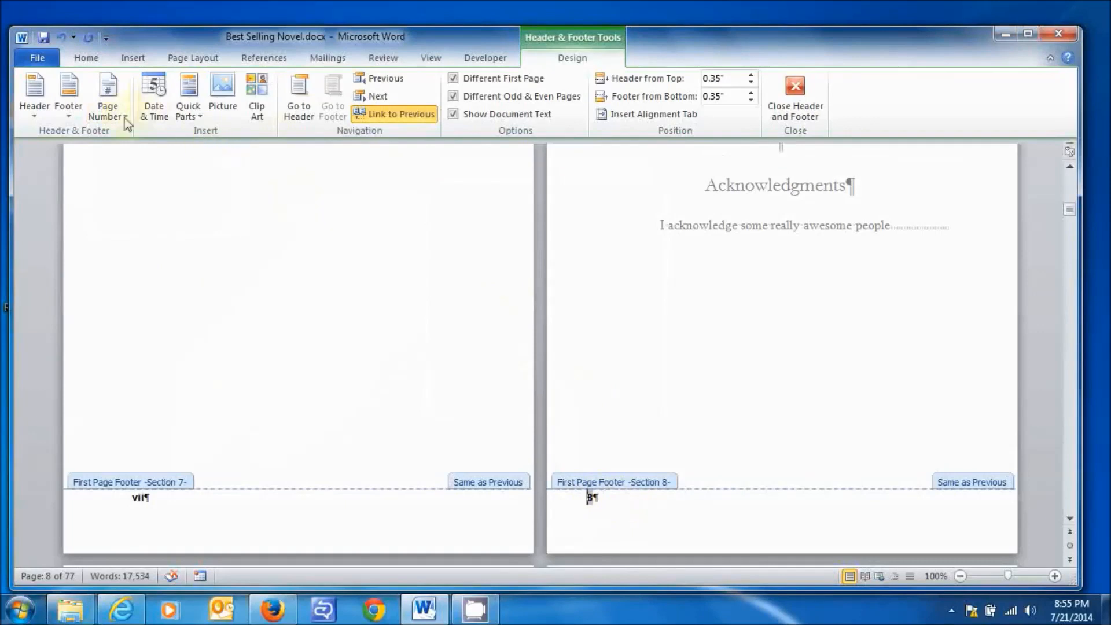
Set the page number format of Section 8, the Acknowledgments page, to i, ii, iii
click(109, 108)
click(191, 214)
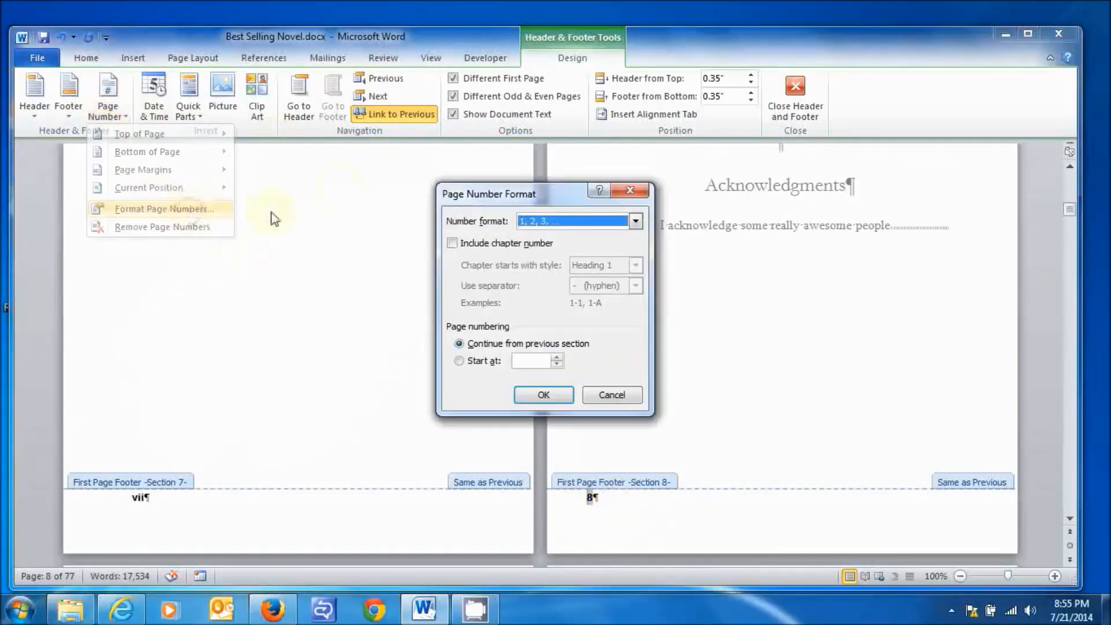
click(537, 230)
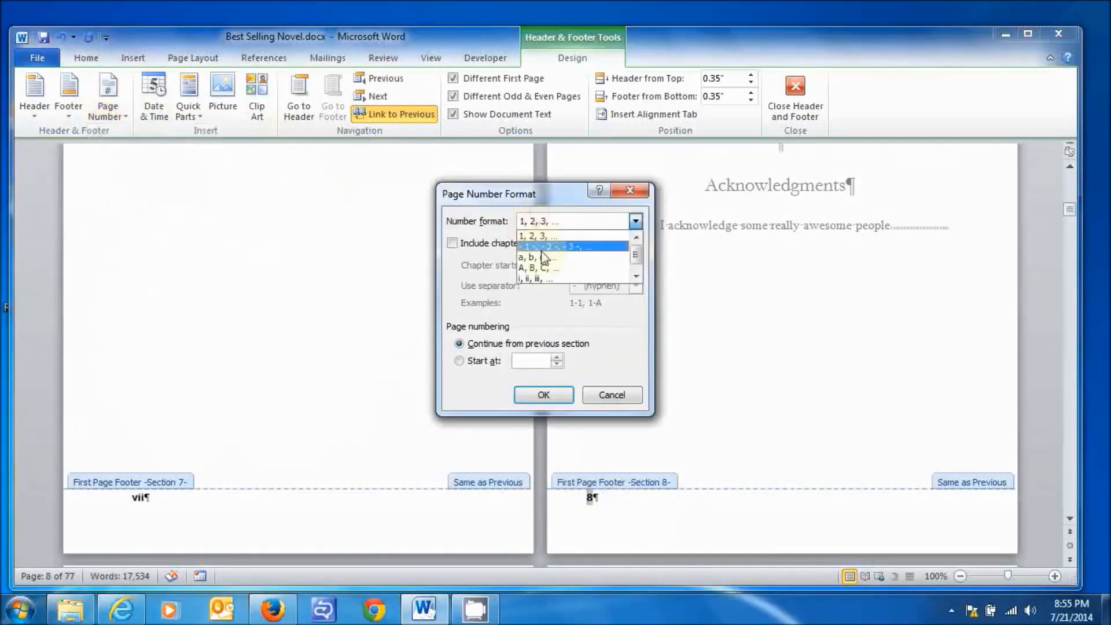
click(537, 281)
click(544, 394)
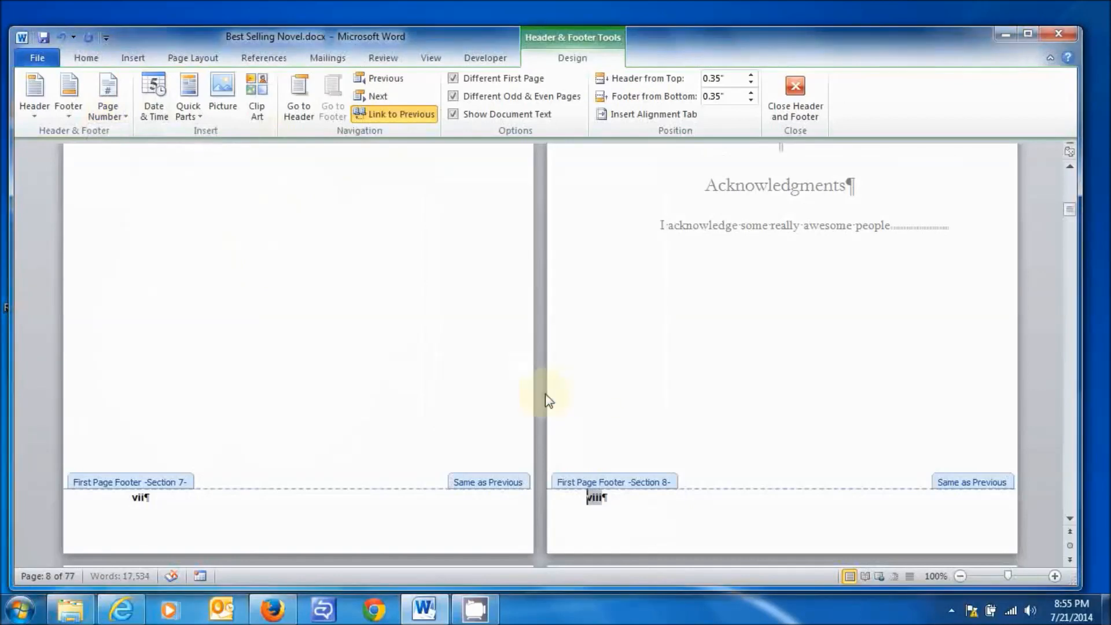
Set the page number format of Section 10, the blank page before Chapter One, to i, ii, iii
scroll(604, 425, down, 5)
scroll(603, 424, down, 2)
scroll(605, 419, up, 10)
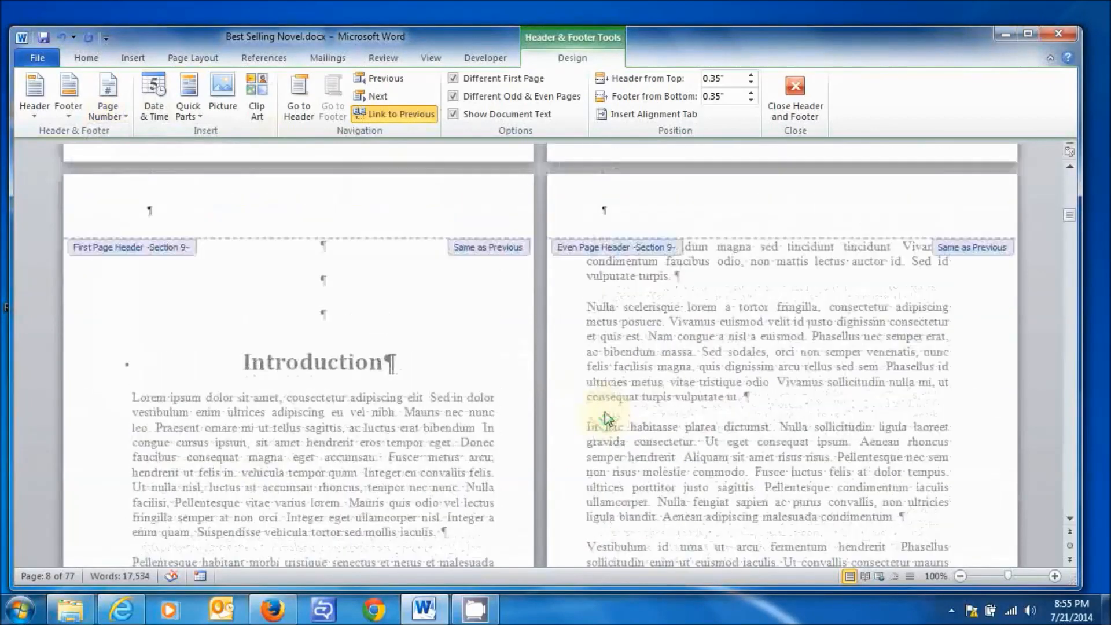
scroll(609, 413, down, 5)
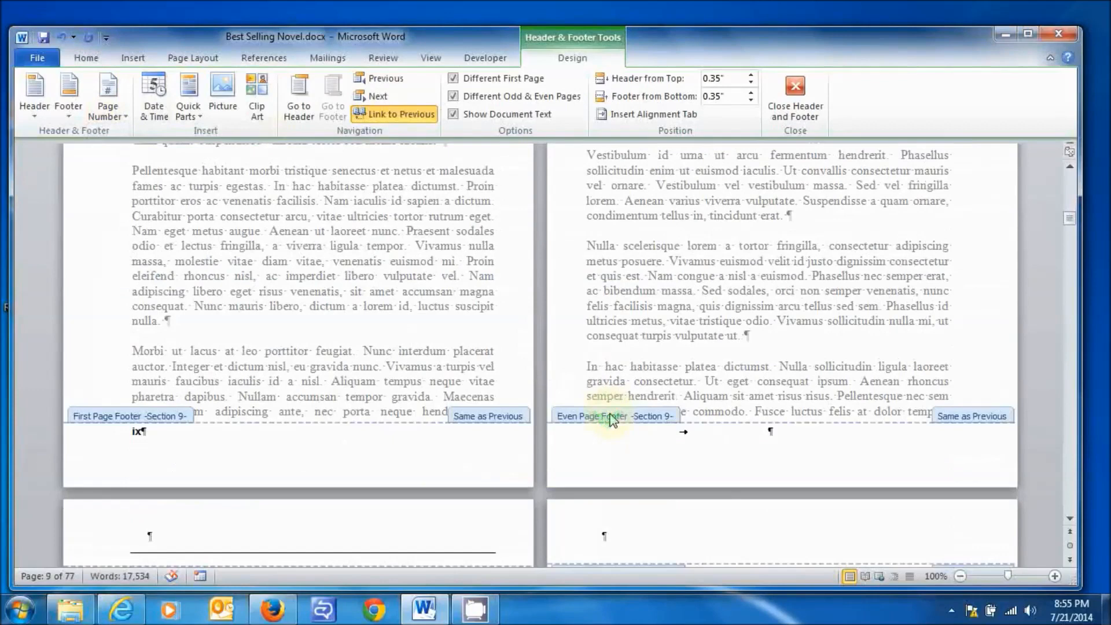
scroll(612, 411, down, 10)
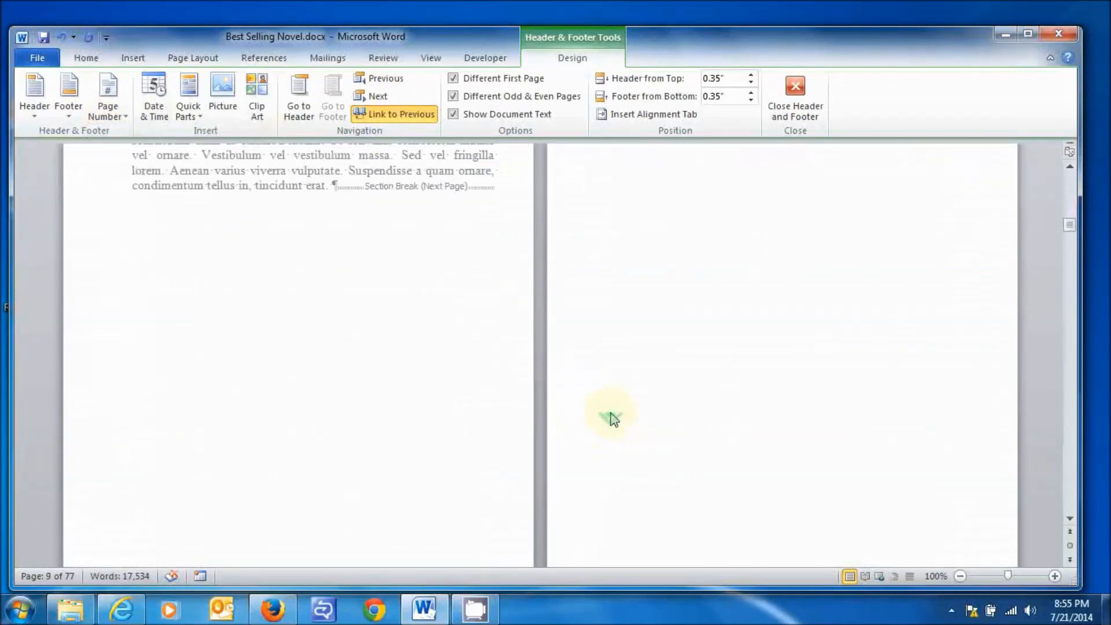
scroll(613, 408, up, 3)
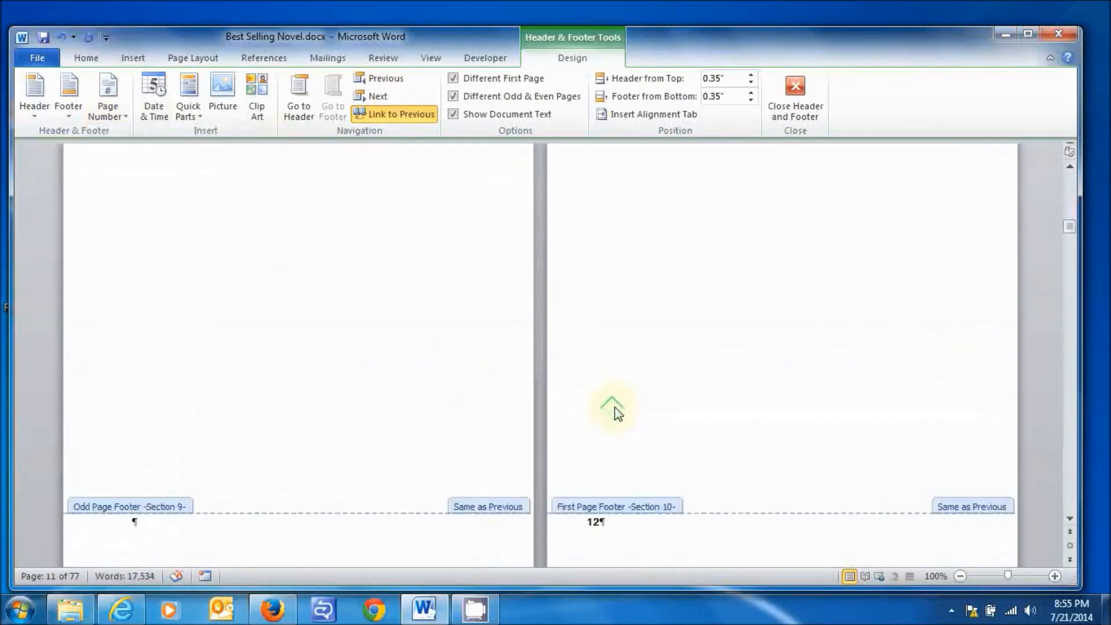
scroll(614, 409, down, 7)
scroll(616, 412, down, 2)
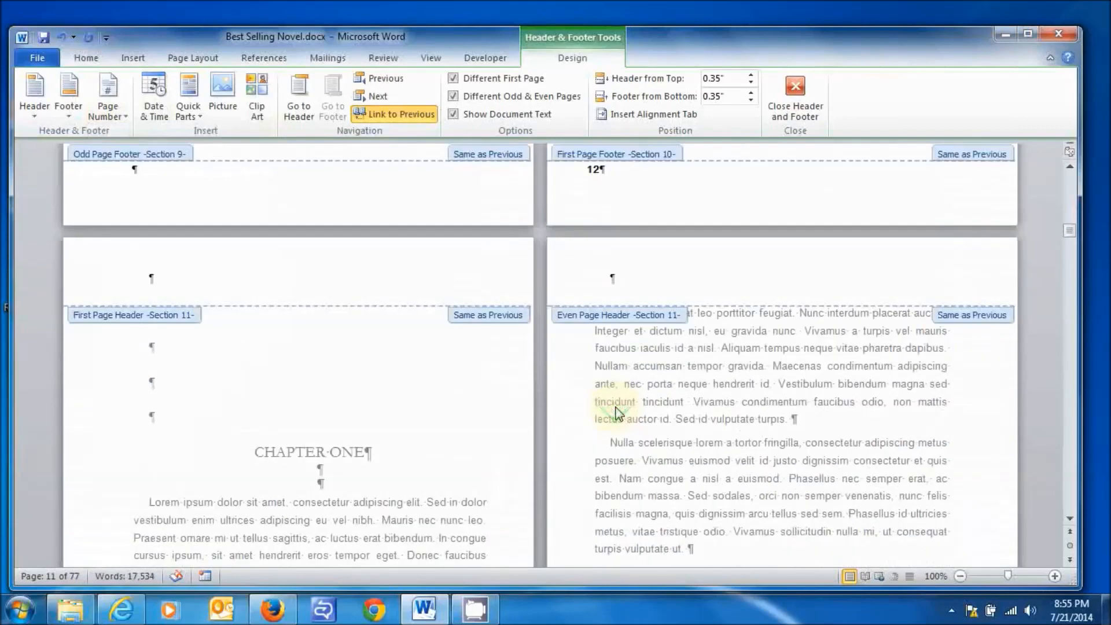
scroll(614, 408, up, 6)
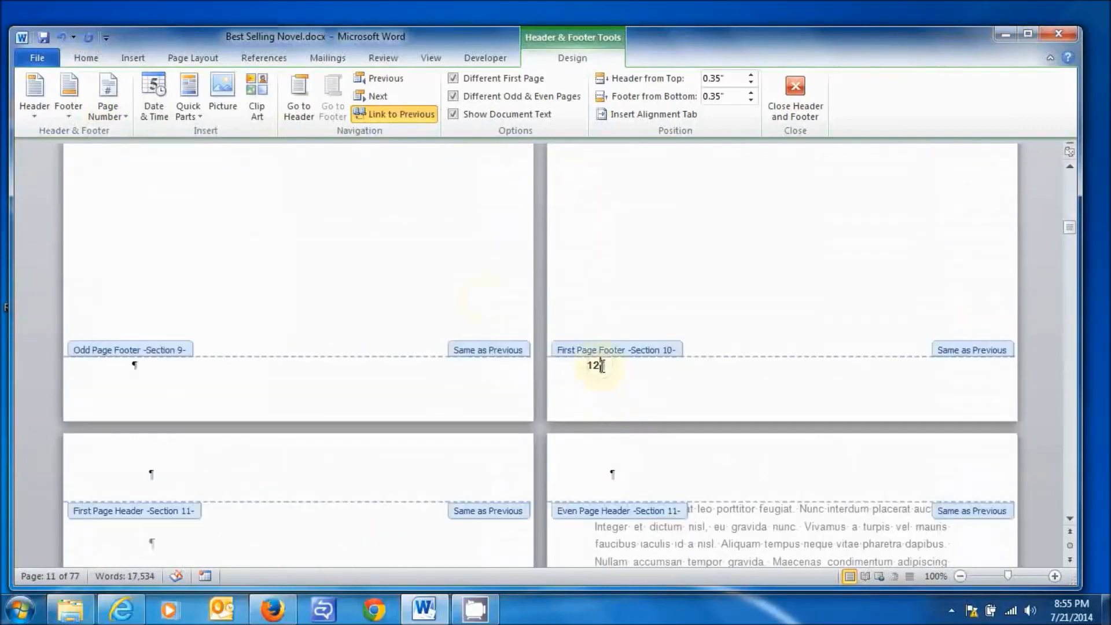
click(107, 98)
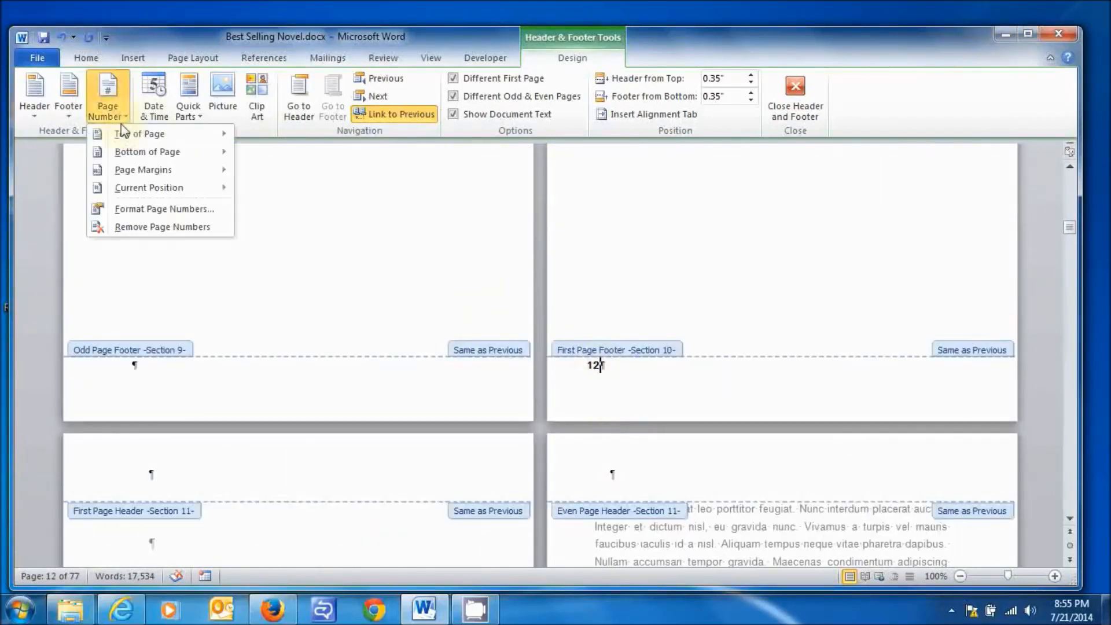
click(169, 210)
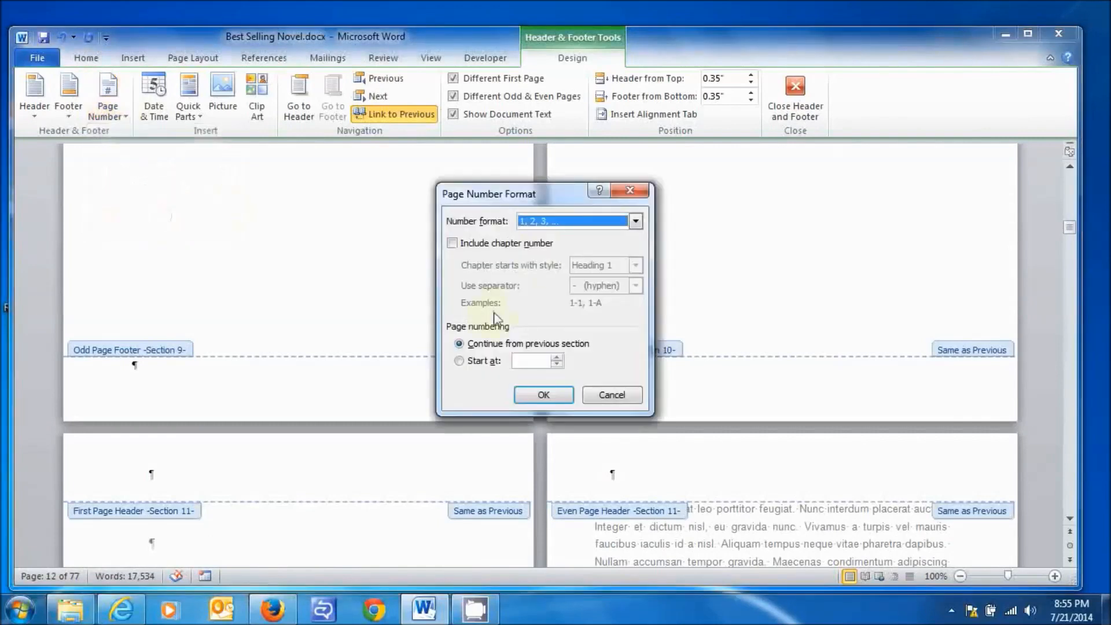
click(546, 222)
click(550, 279)
click(533, 395)
Center the page number in the Introduction's first page footer (Section 9) with a center alignment tab relative to the margin, without a leader
scroll(682, 376, up, 10)
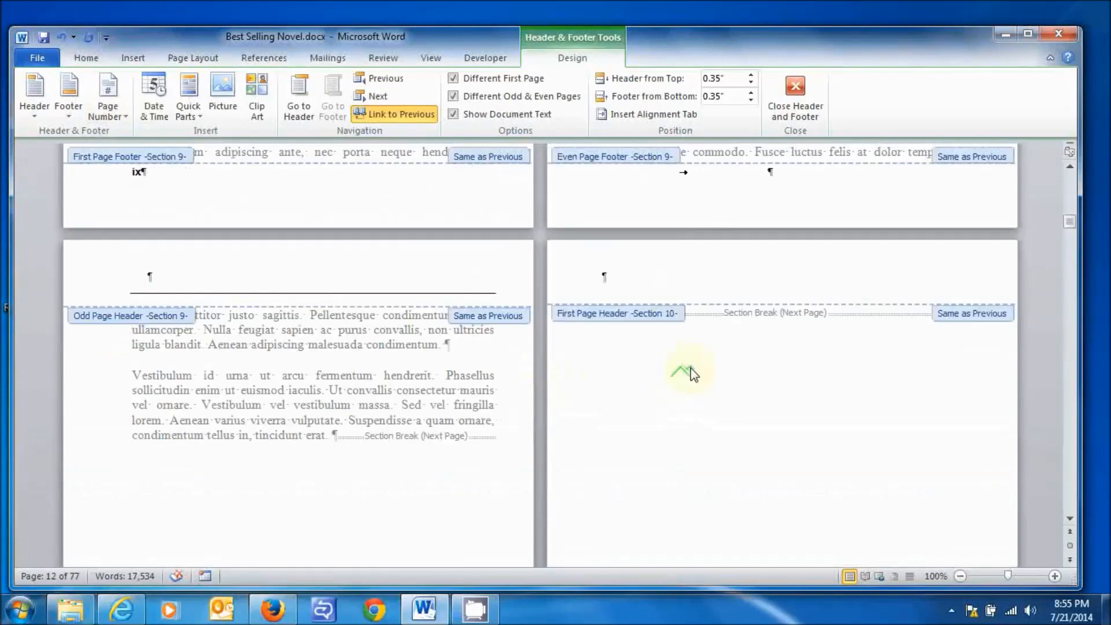
scroll(690, 369, up, 5)
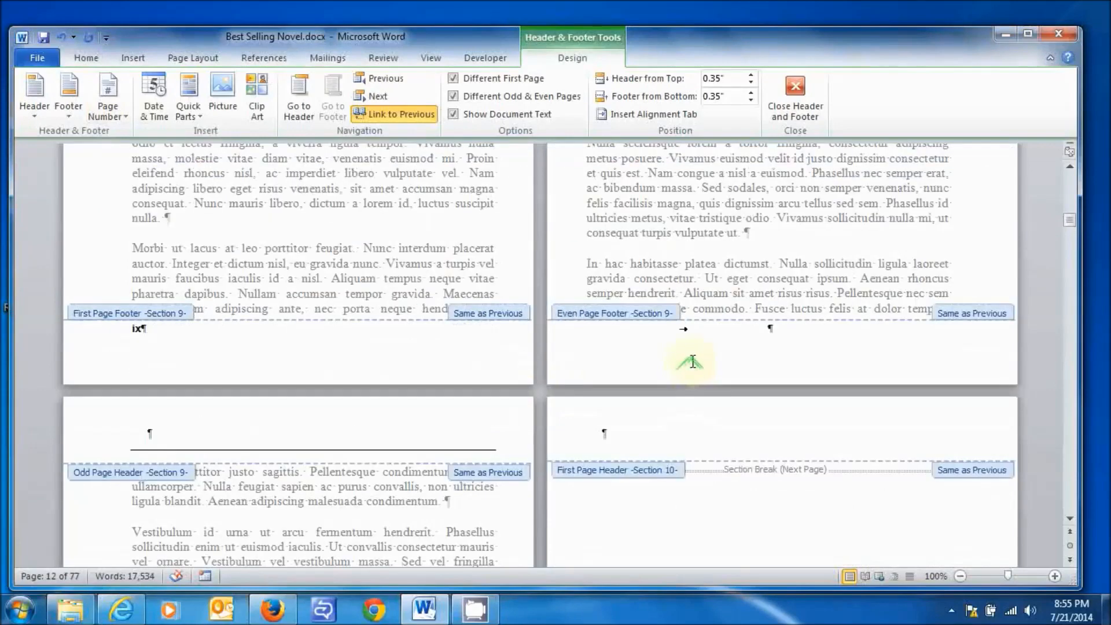
double_click(682, 331)
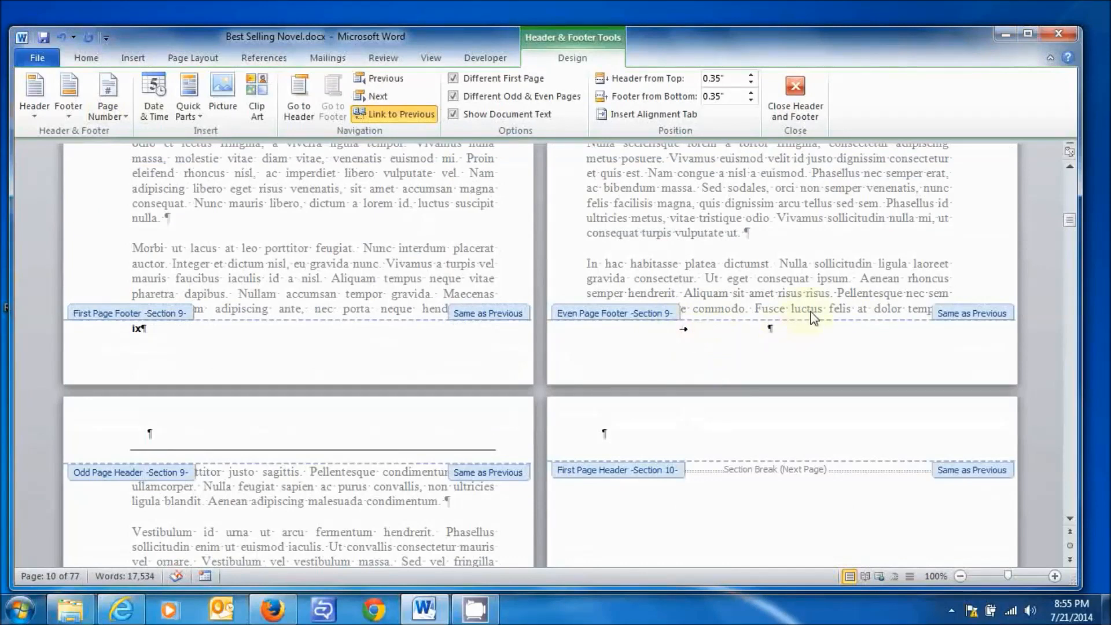
double_click(132, 328)
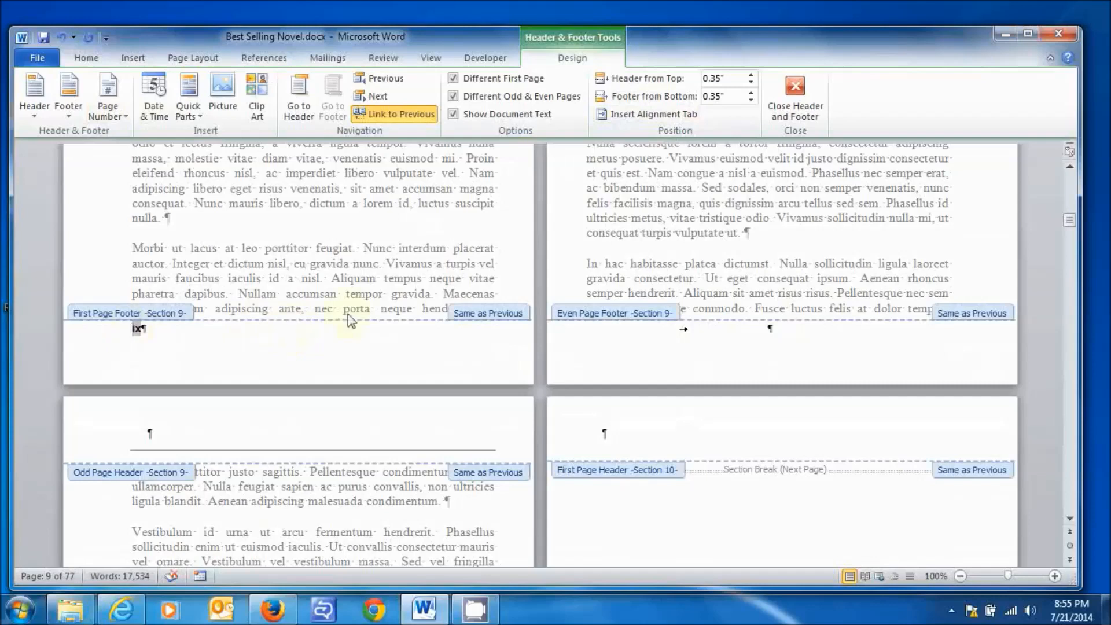
click(605, 115)
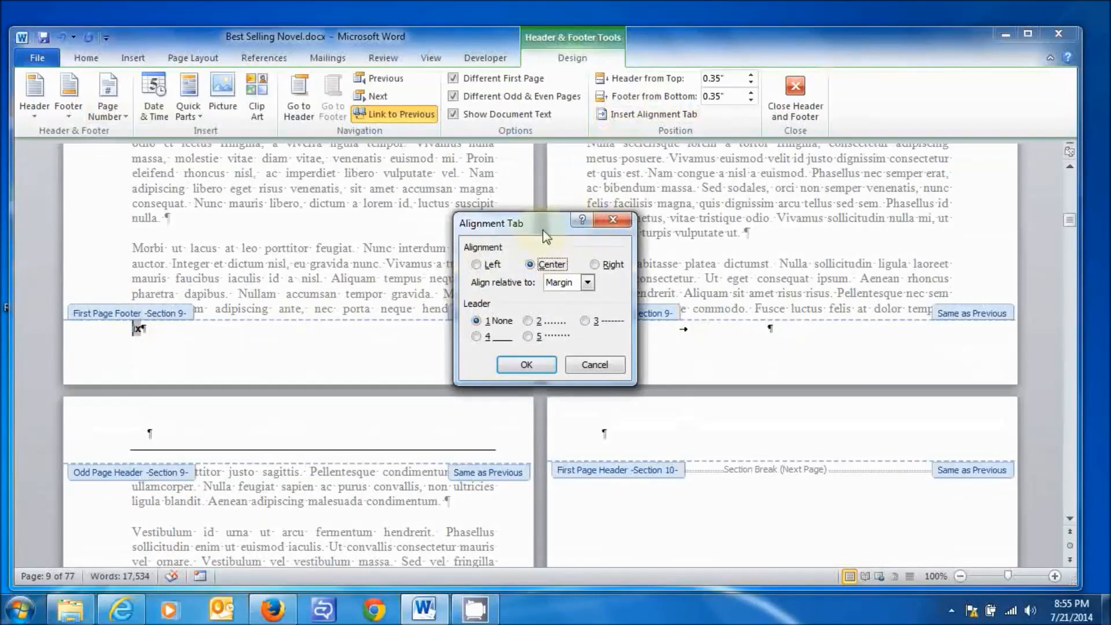
click(517, 356)
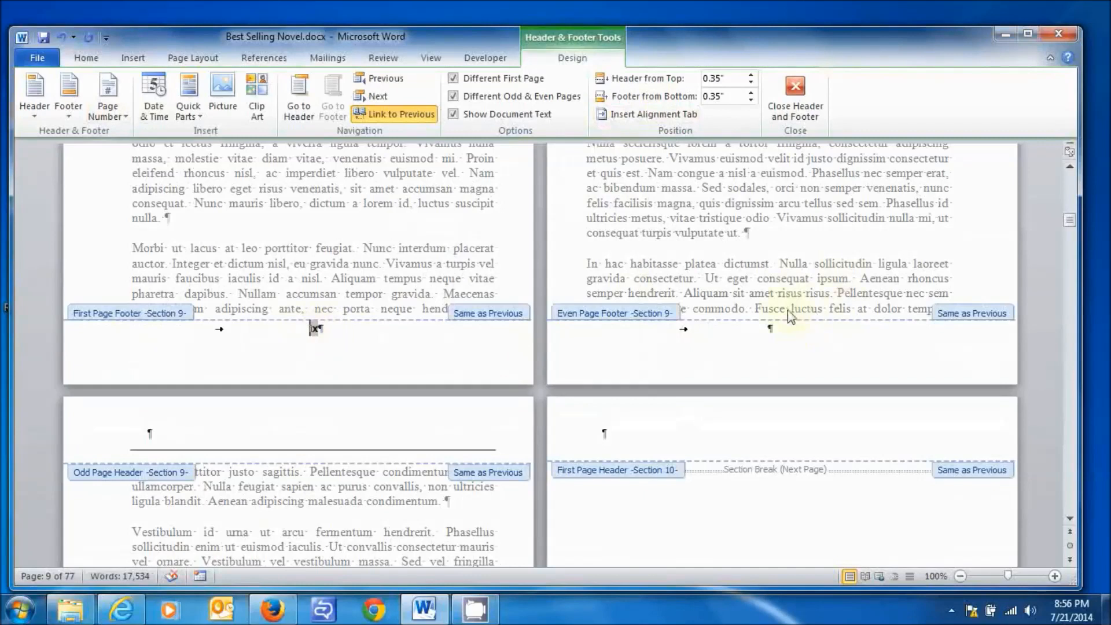
Insert a PAGE roman field after the tab in Section 9's even page footer and update the field
click(768, 328)
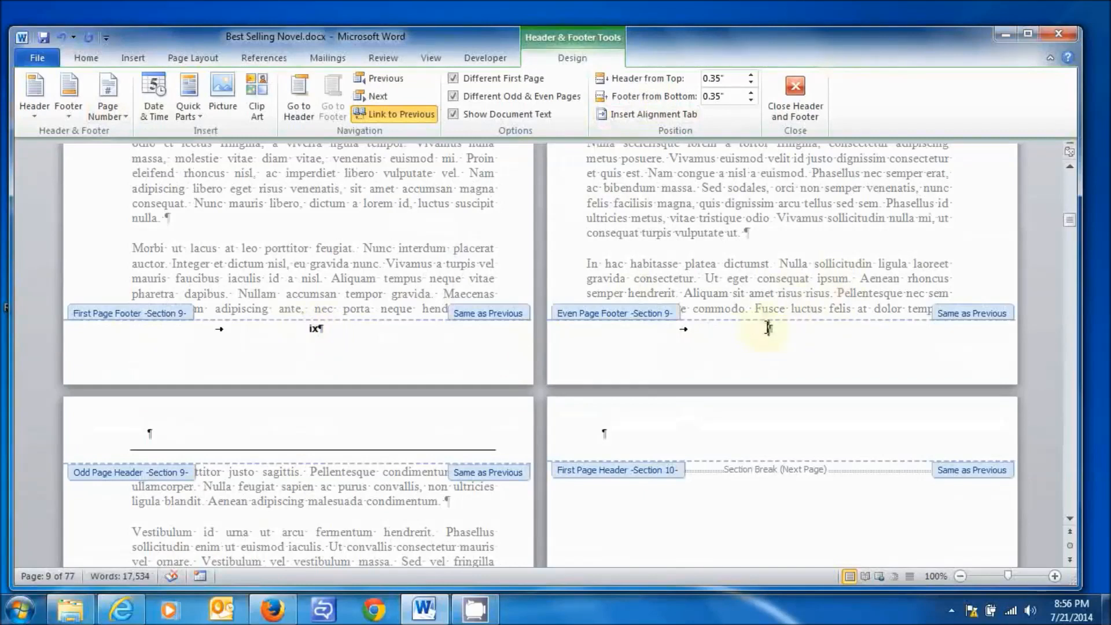
key(ctrl+F9)
text(PA)
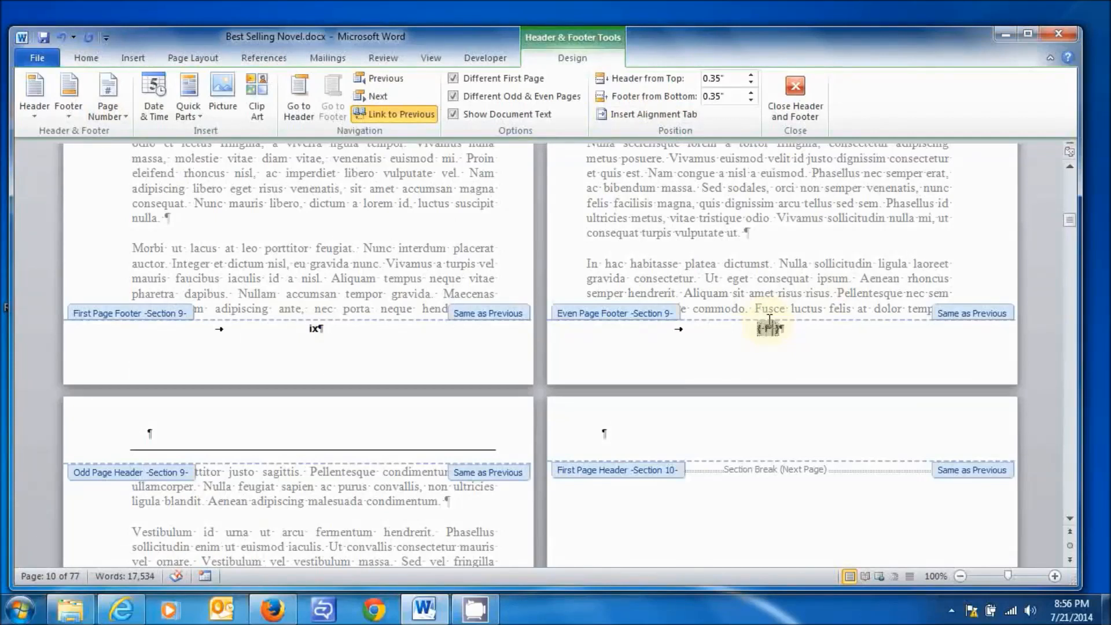
text(GE roman)
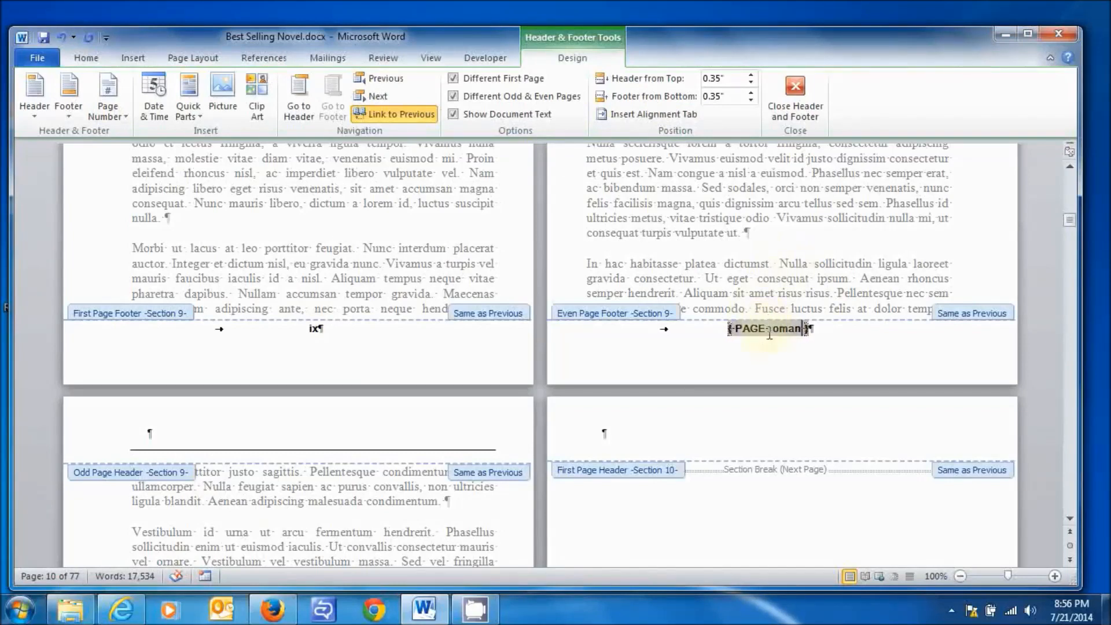
right_click(769, 333)
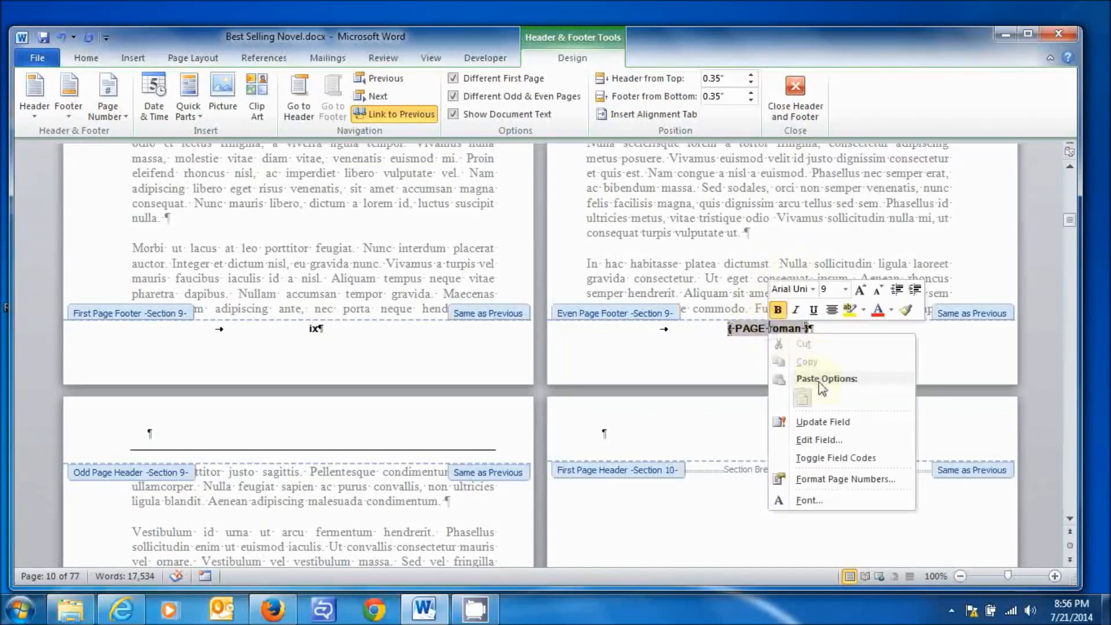
click(826, 422)
Check the page number format of Section 9 from its odd page footer
scroll(931, 358, down, 10)
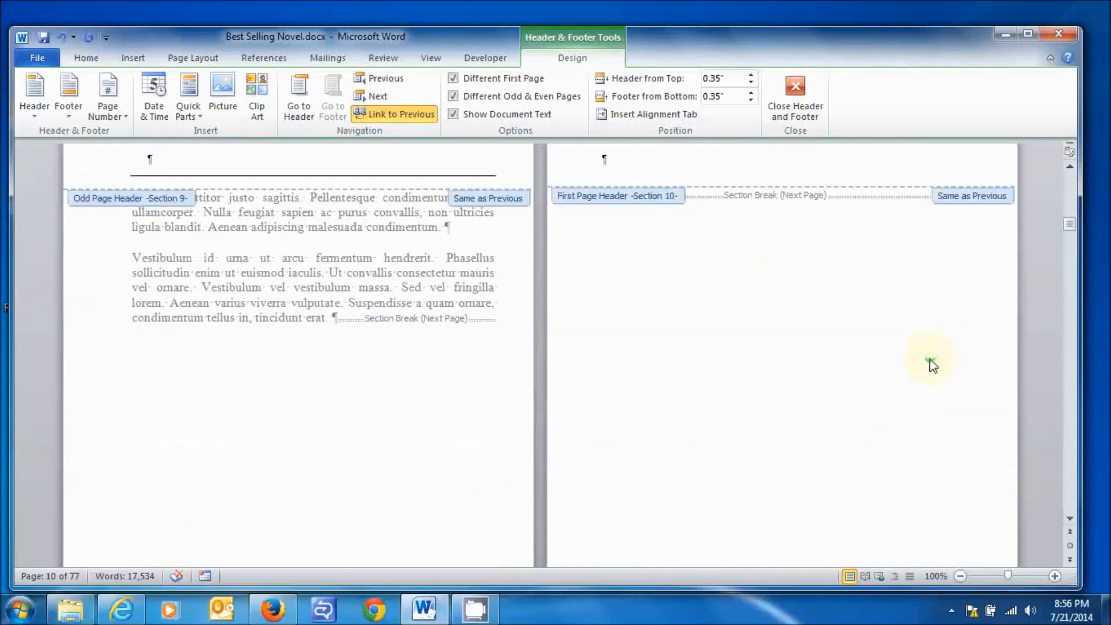
scroll(925, 366, down, 4)
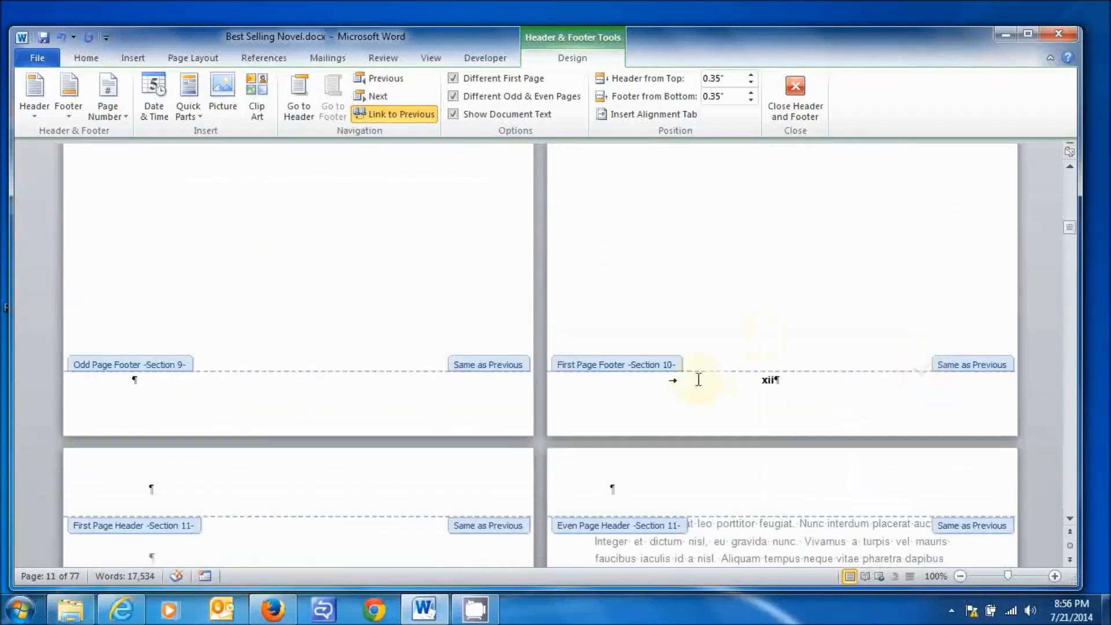
scroll(599, 348, up, 9)
scroll(598, 348, down, 9)
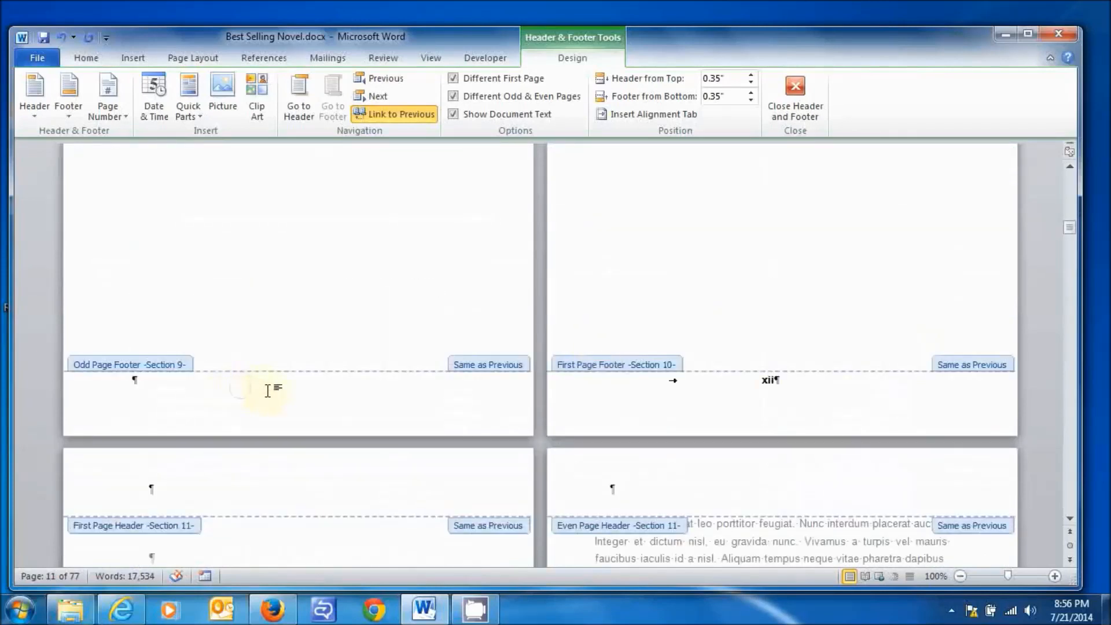
click(116, 100)
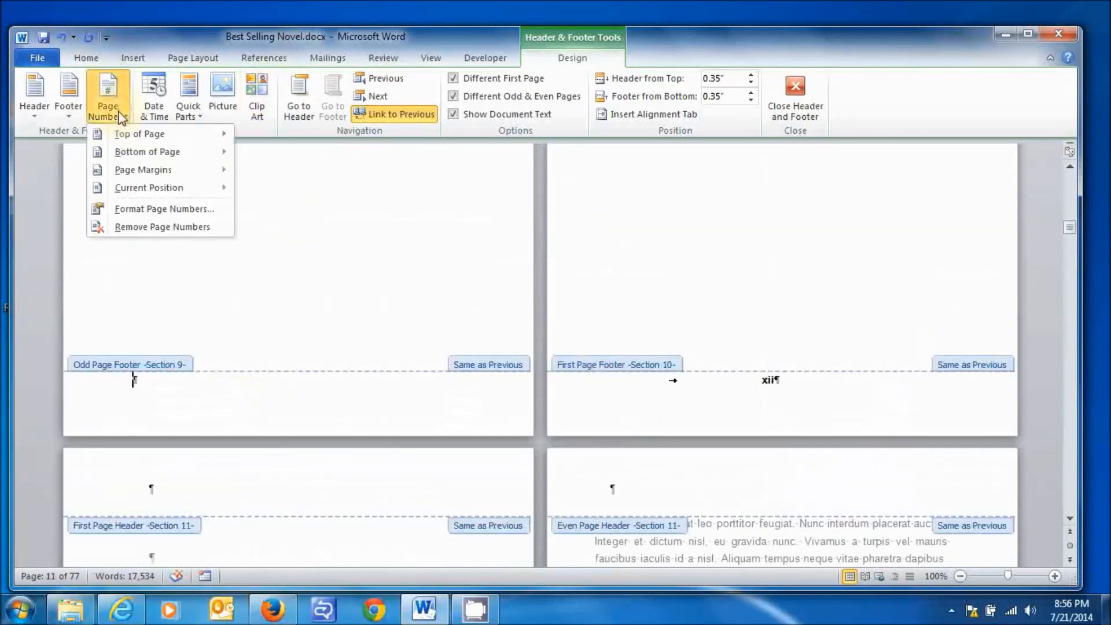
click(164, 208)
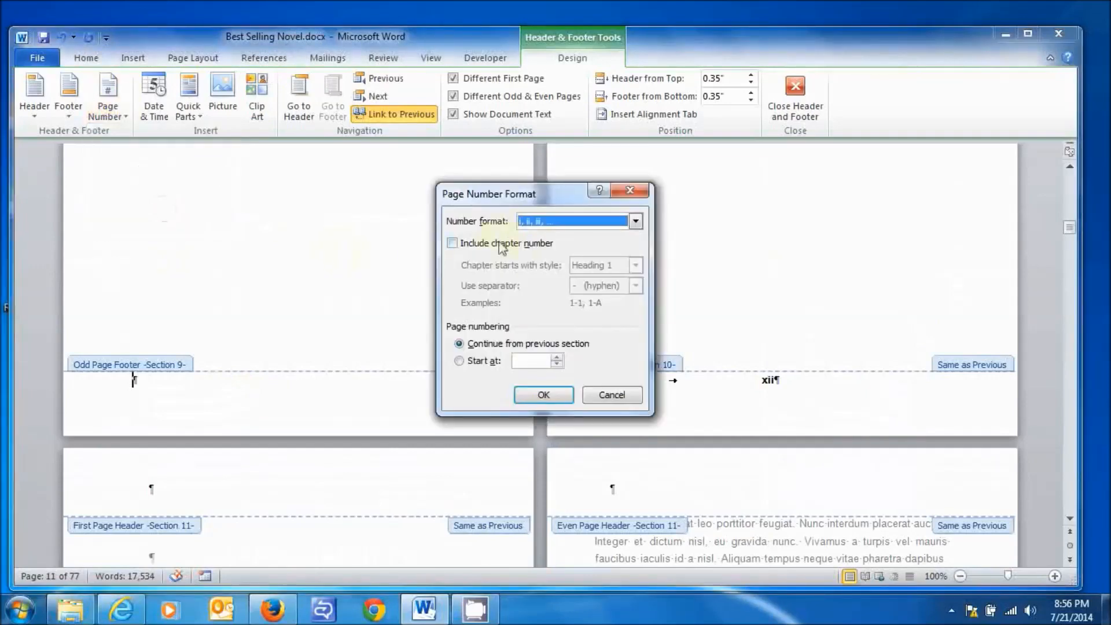
click(531, 395)
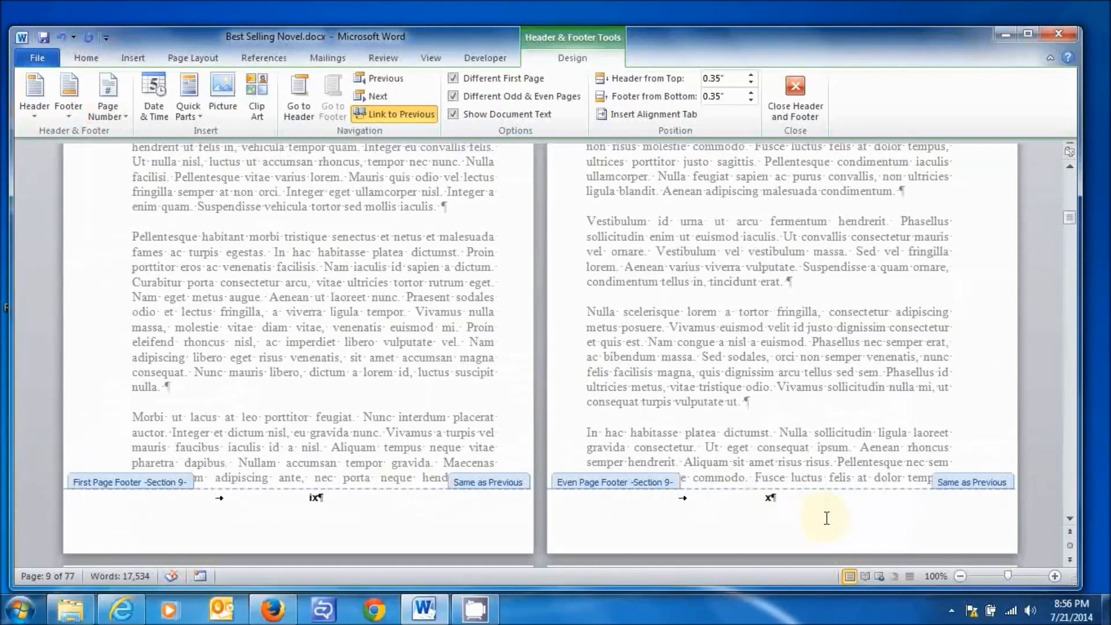
Insert and update a PAGE roman field in Section 9's odd page footer, centered with an alignment tab relative to the margin
scroll(821, 511, down, 15)
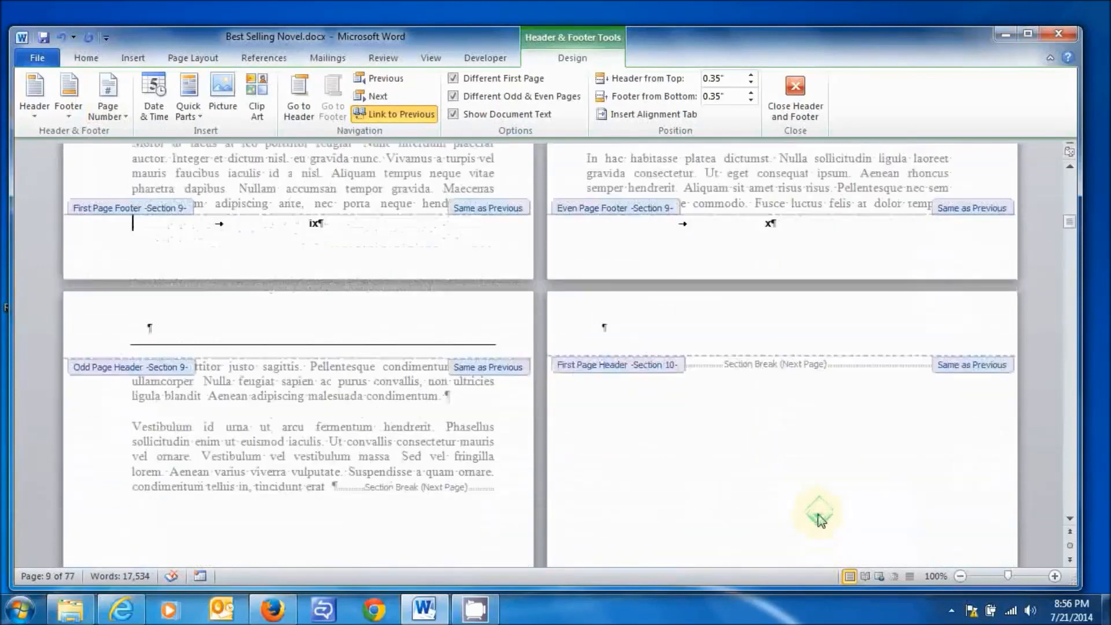
scroll(812, 511, down, 2)
scroll(810, 507, up, 12)
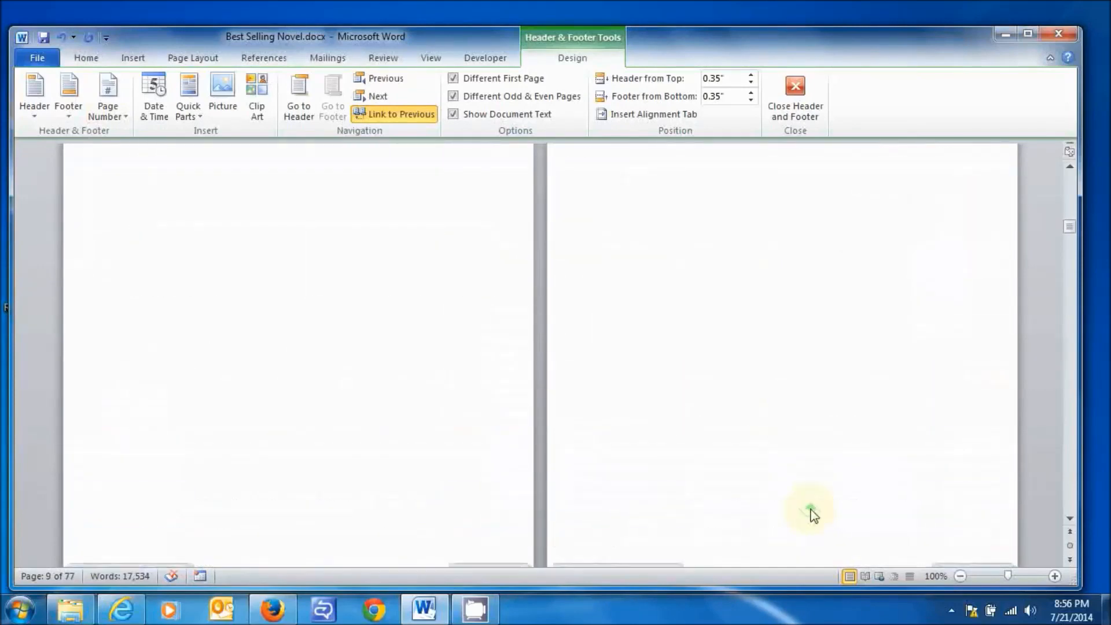
scroll(810, 507, down, 8)
scroll(809, 507, down, 5)
click(310, 400)
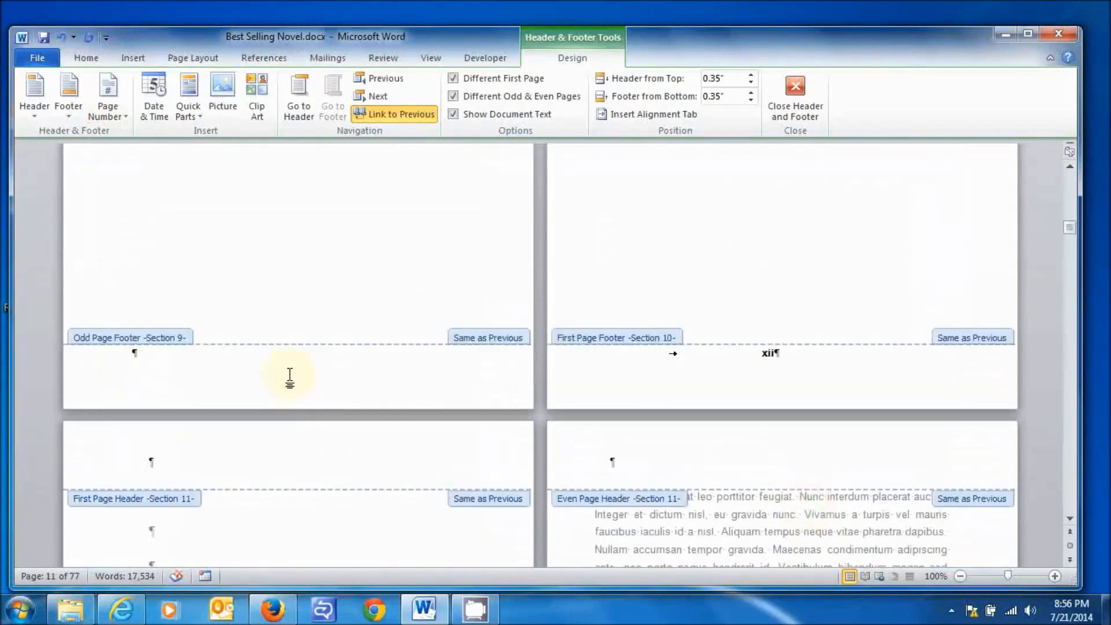
key(ctrl+F9)
text(PAGE· roman)
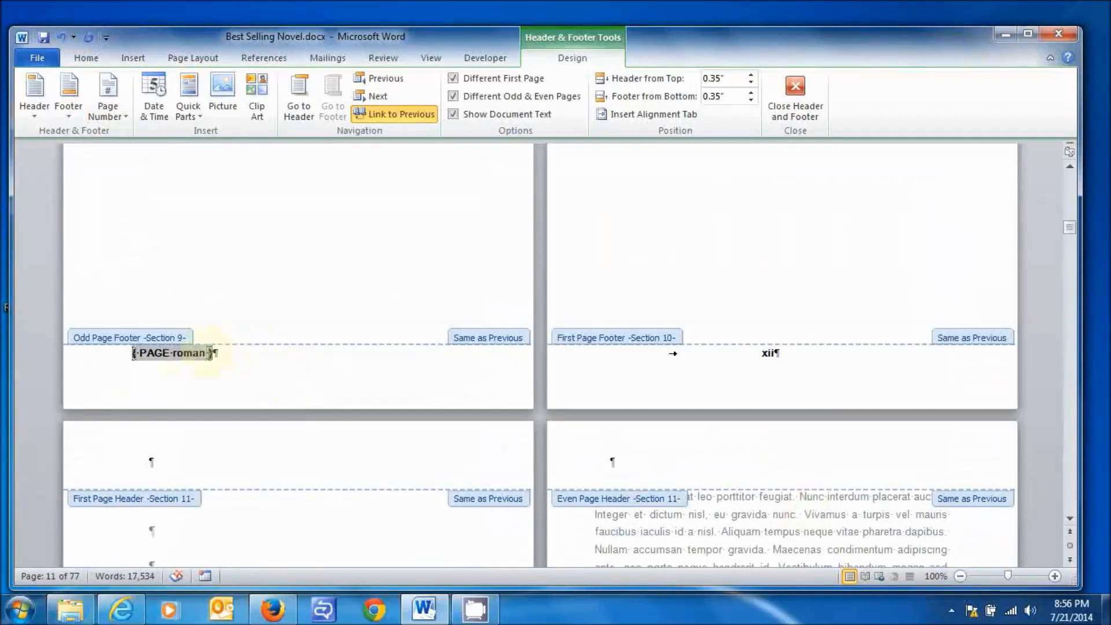
right_click(173, 353)
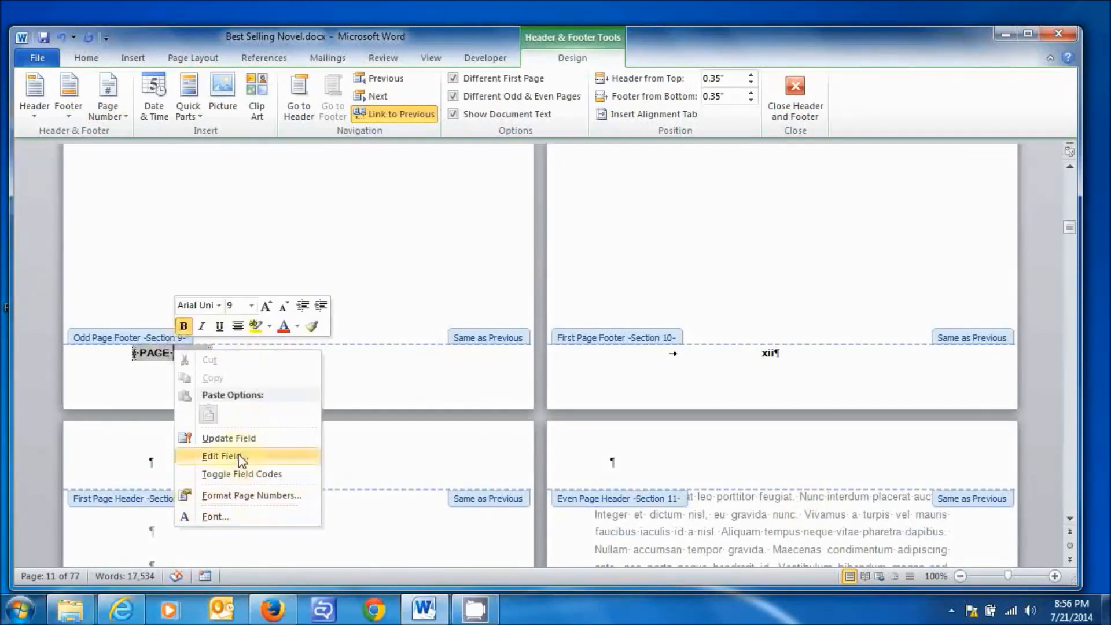
click(240, 438)
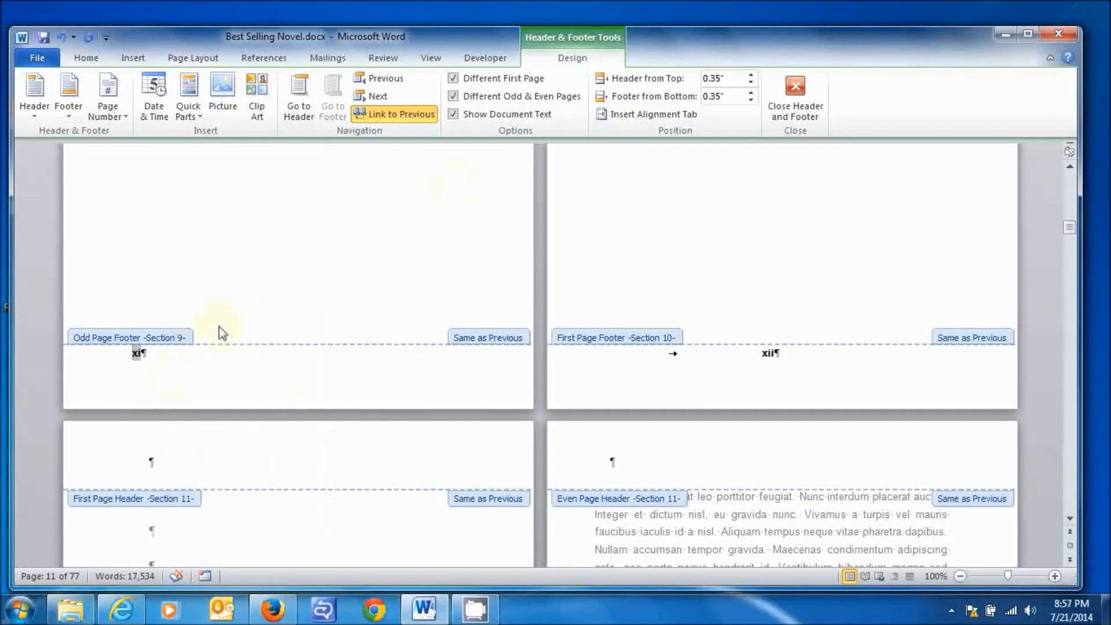
click(653, 114)
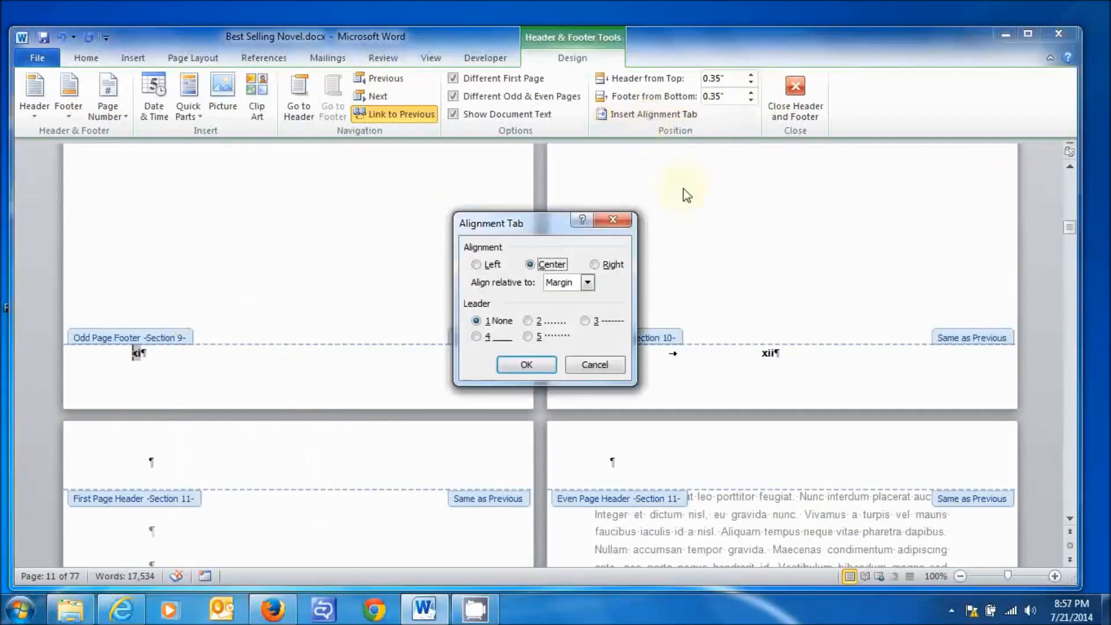
click(526, 365)
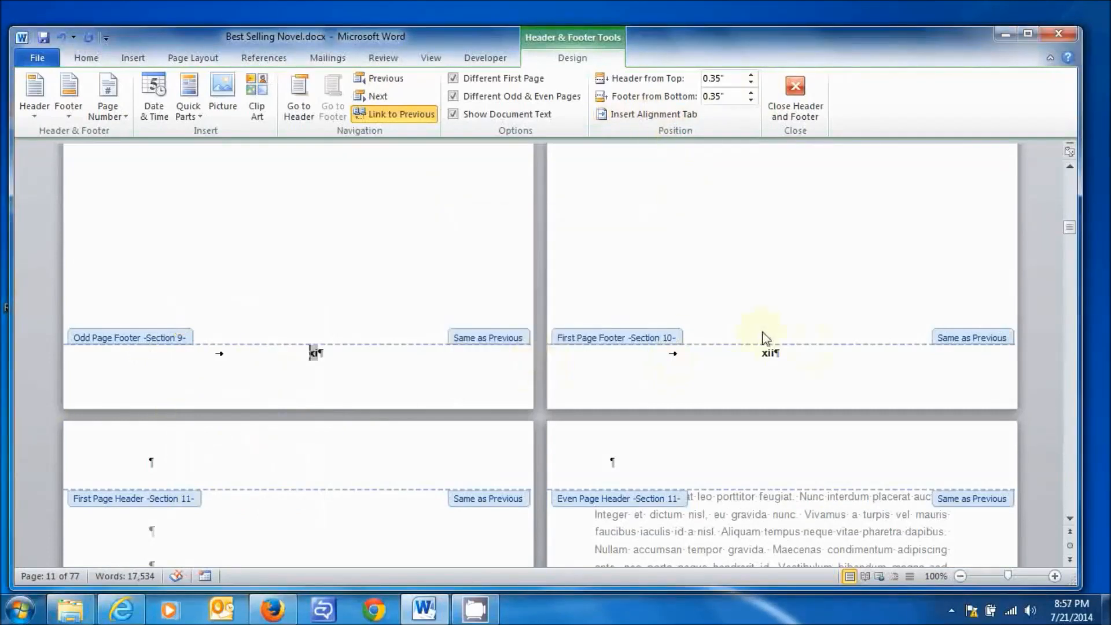
Review the page numbering from the end of the Introduction through the Chapter One footers of Section 11
scroll(793, 352, up, 10)
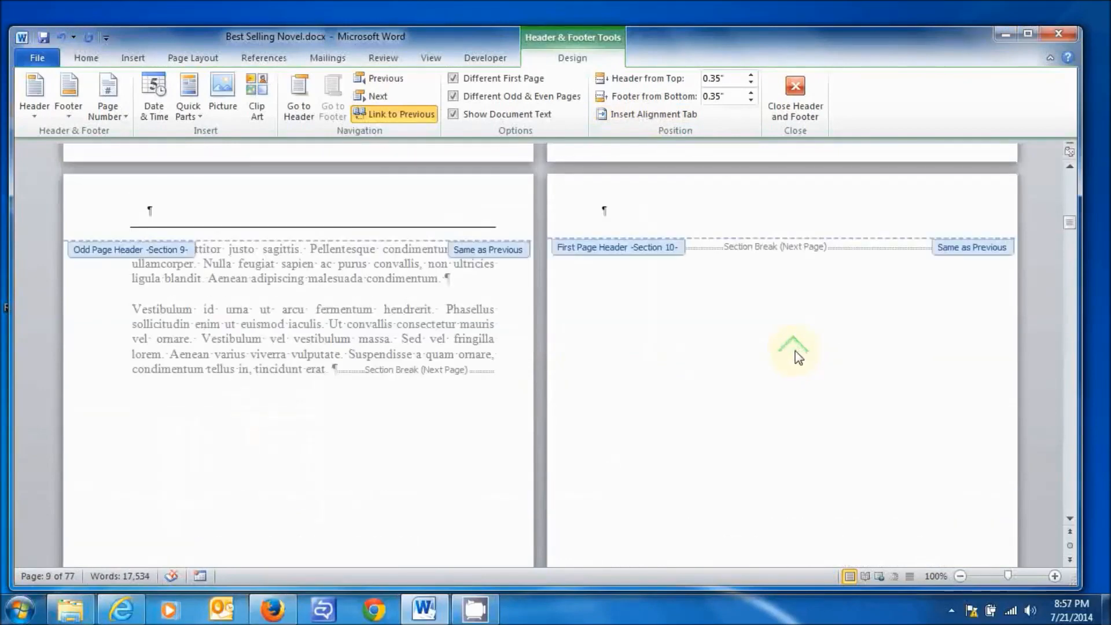
scroll(795, 351, down, 10)
scroll(810, 346, down, 5)
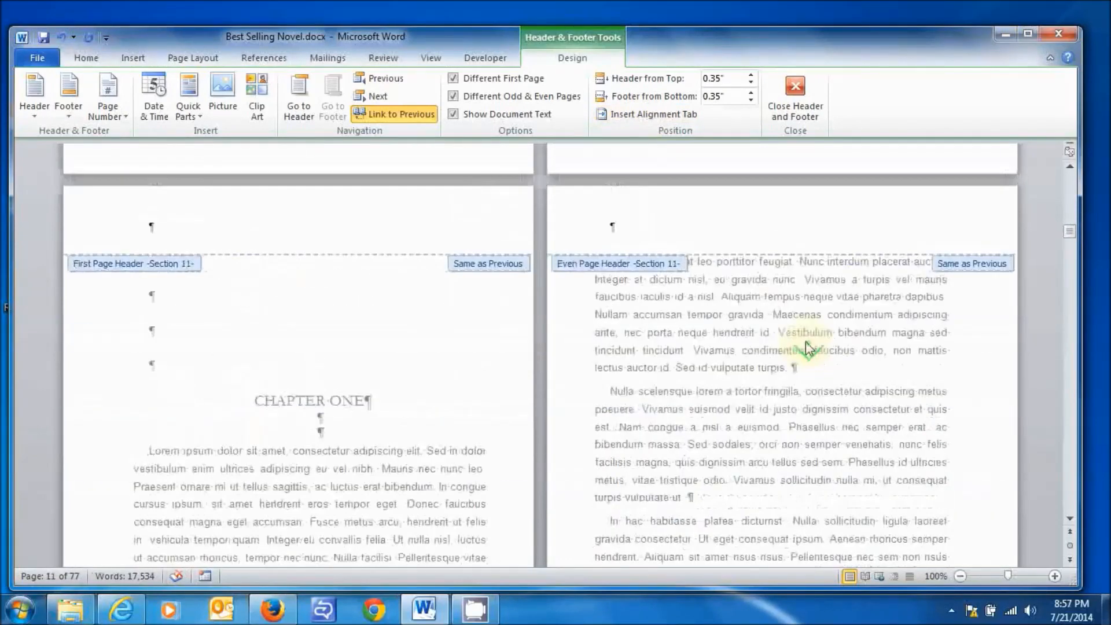
scroll(802, 341, down, 9)
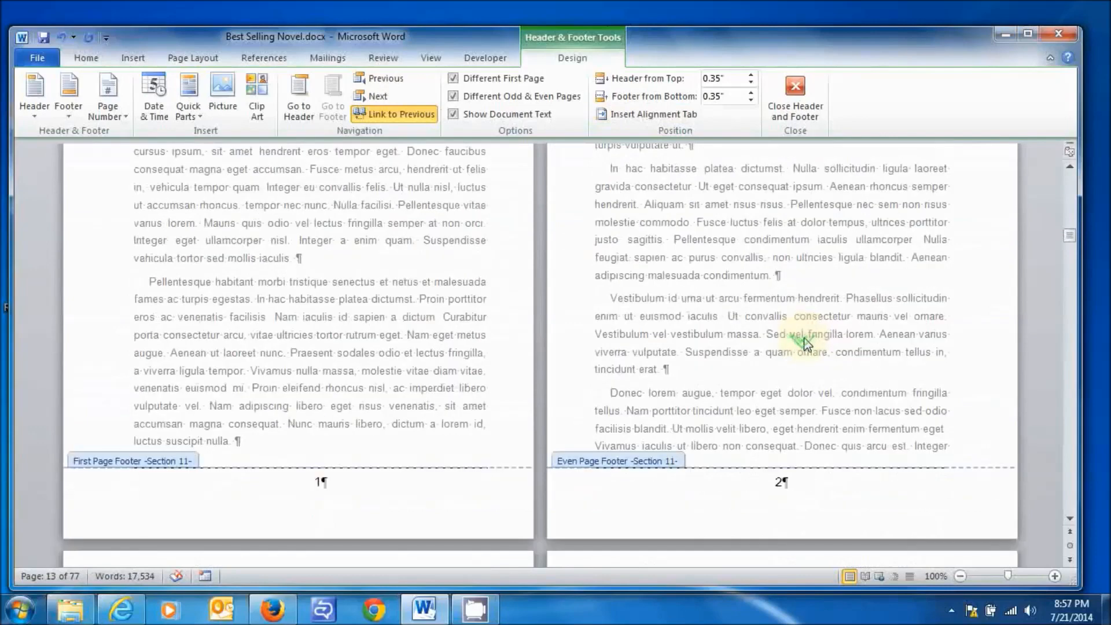
Review the footers and page numbering from the end of Section 9 through the first pages of Section 11
scroll(803, 339, up, 15)
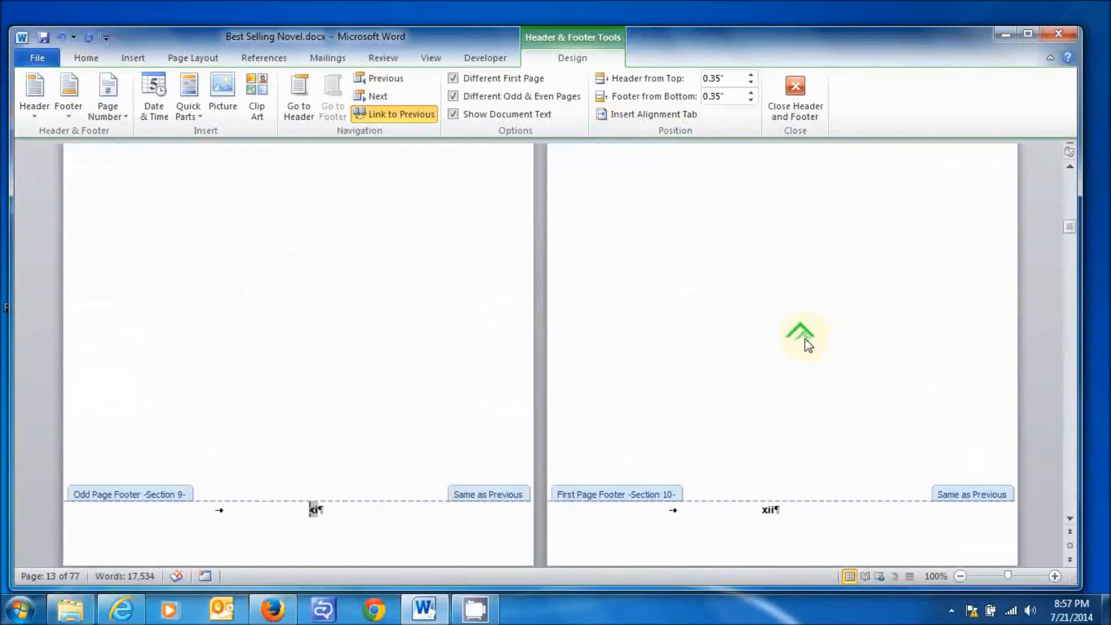
scroll(859, 462, down, 9)
scroll(847, 448, down, 9)
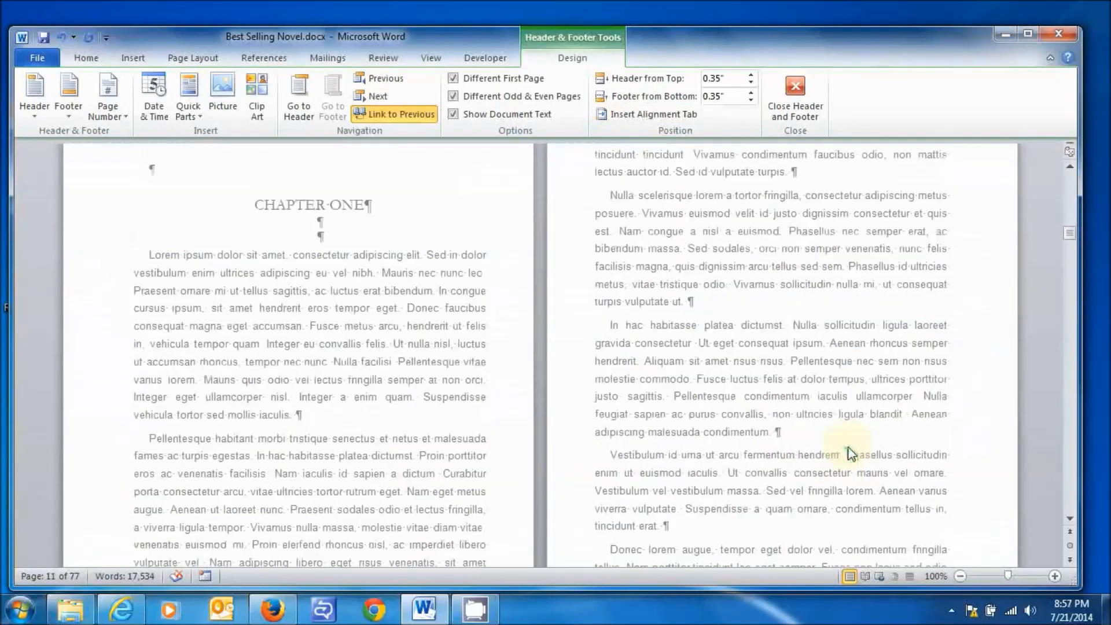
scroll(853, 438, up, 1)
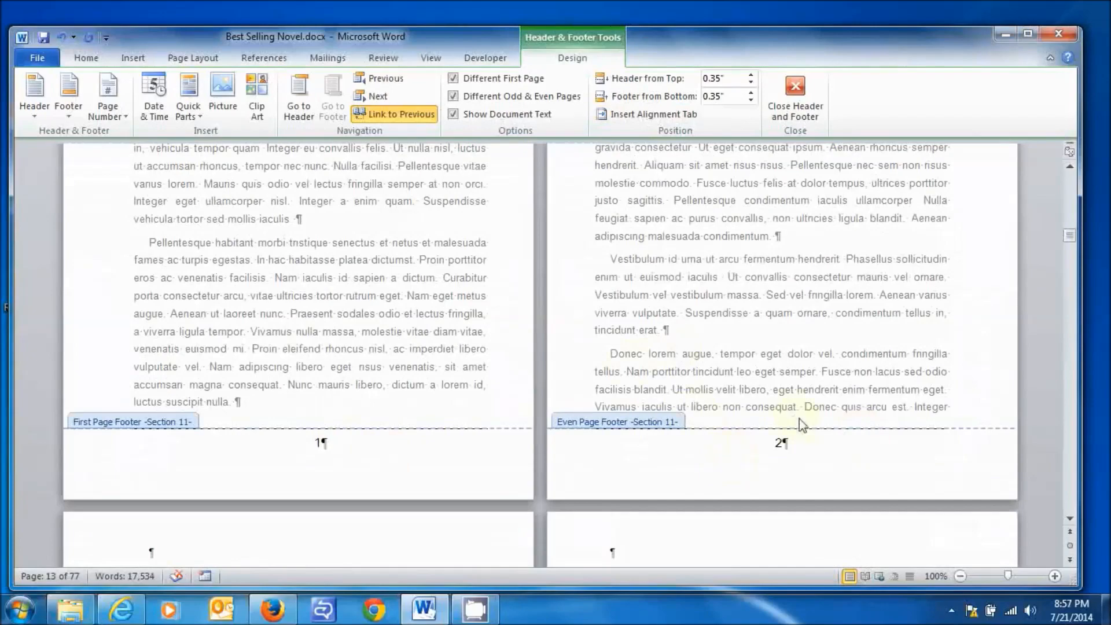
scroll(798, 422, down, 8)
scroll(800, 421, down, 10)
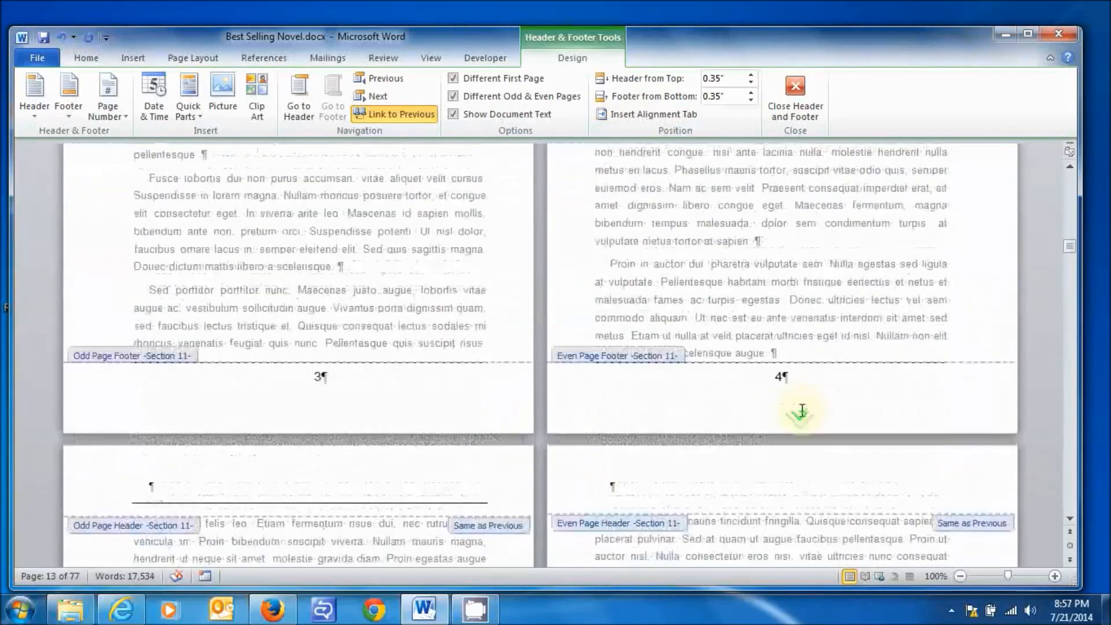
scroll(798, 405, down, 10)
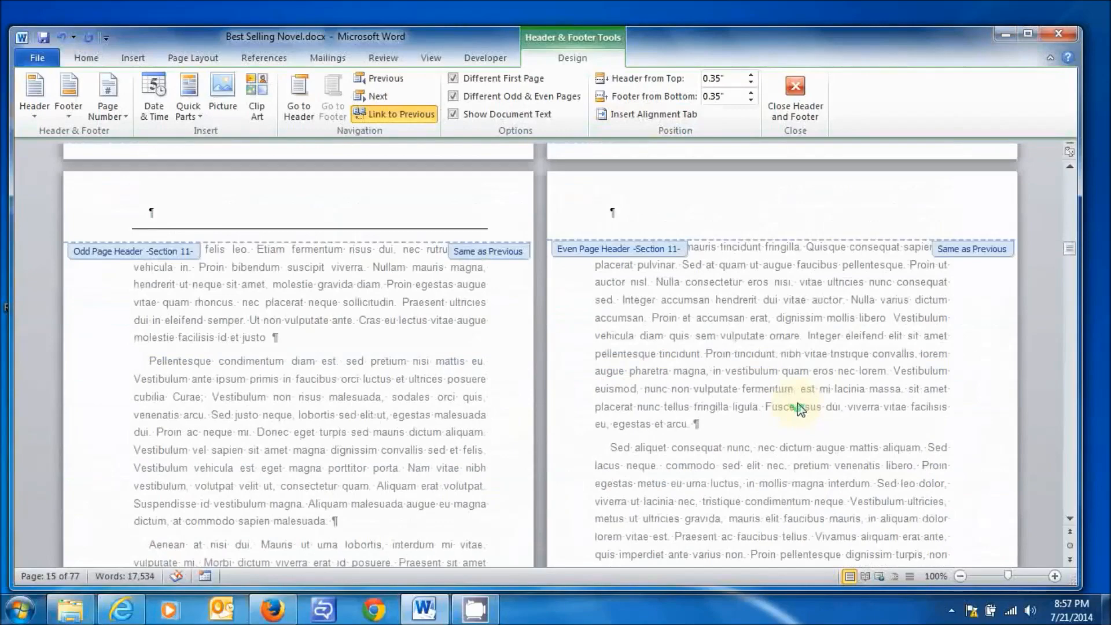
scroll(800, 401, down, 10)
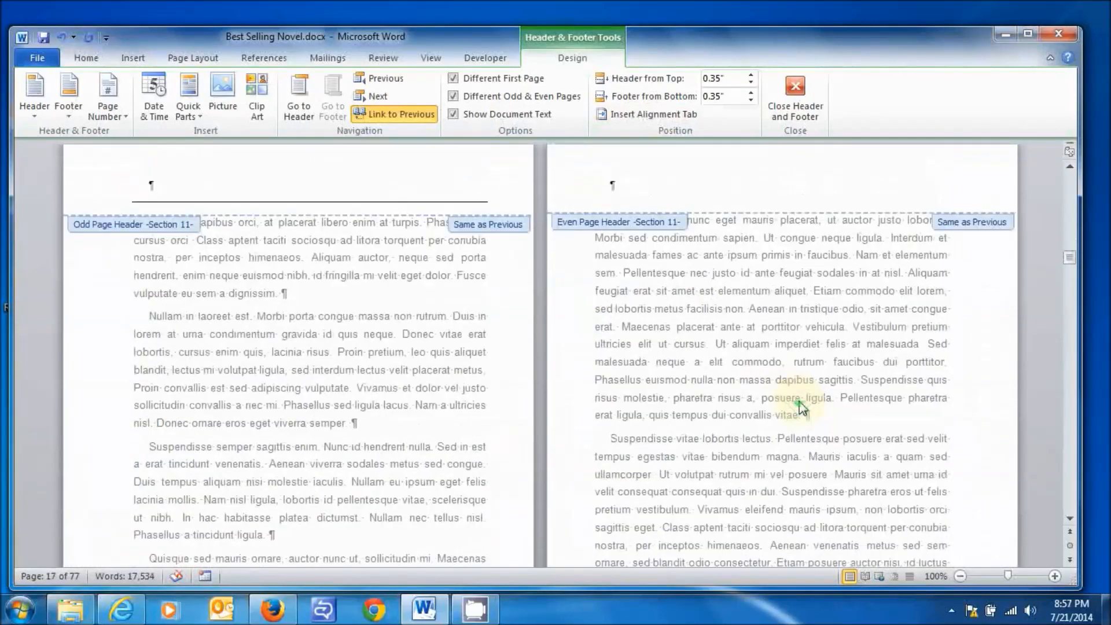
scroll(799, 401, down, 15)
scroll(776, 391, up, 15)
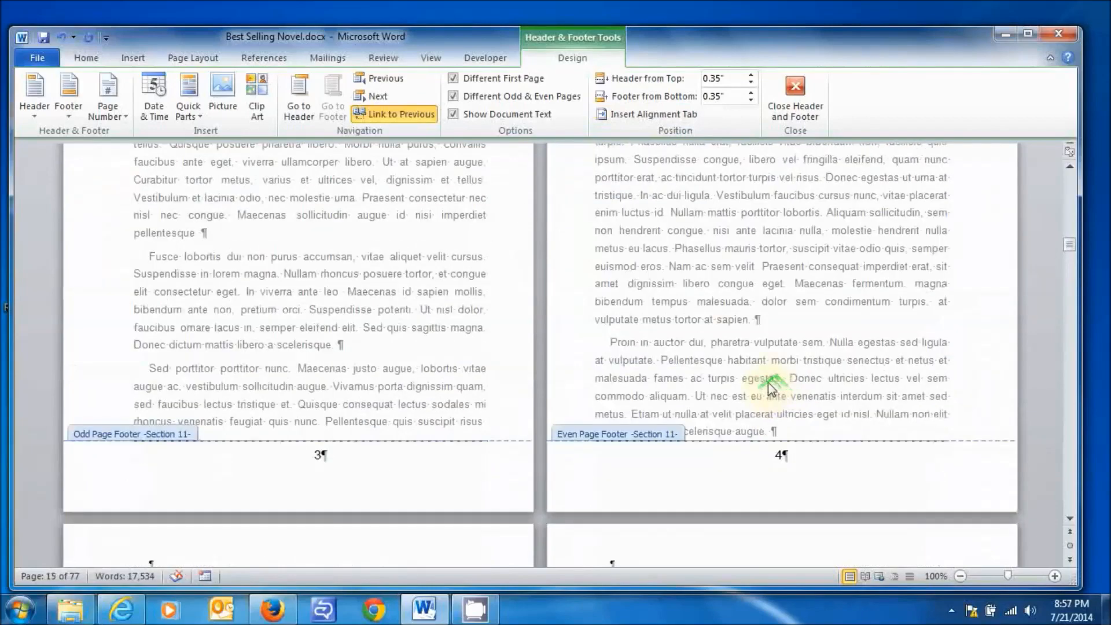
scroll(712, 367, up, 8)
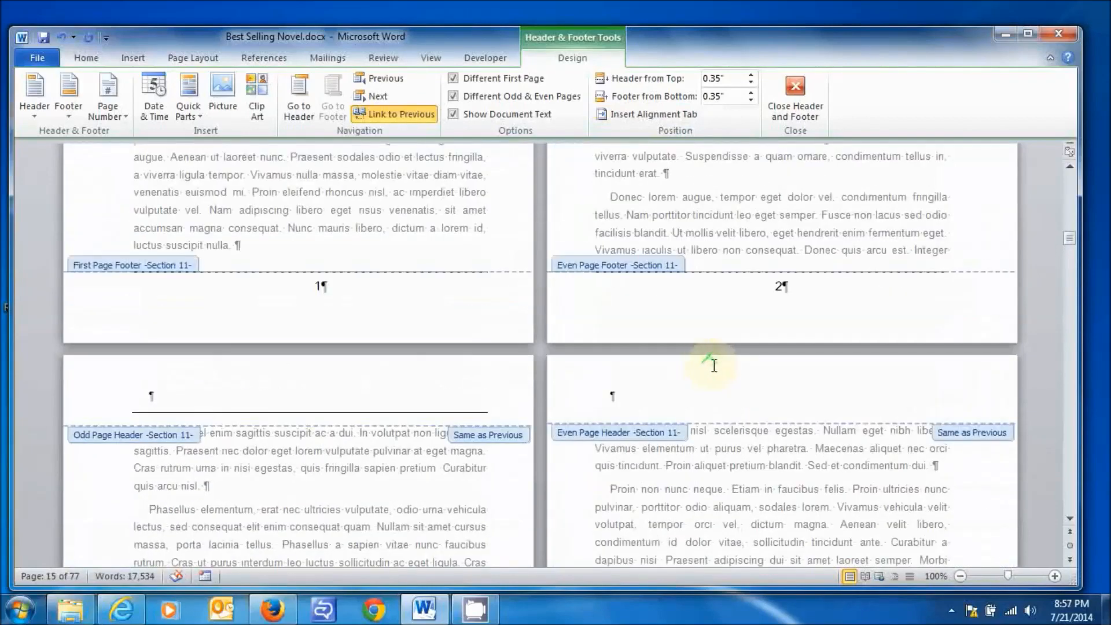
scroll(745, 359, up, 5)
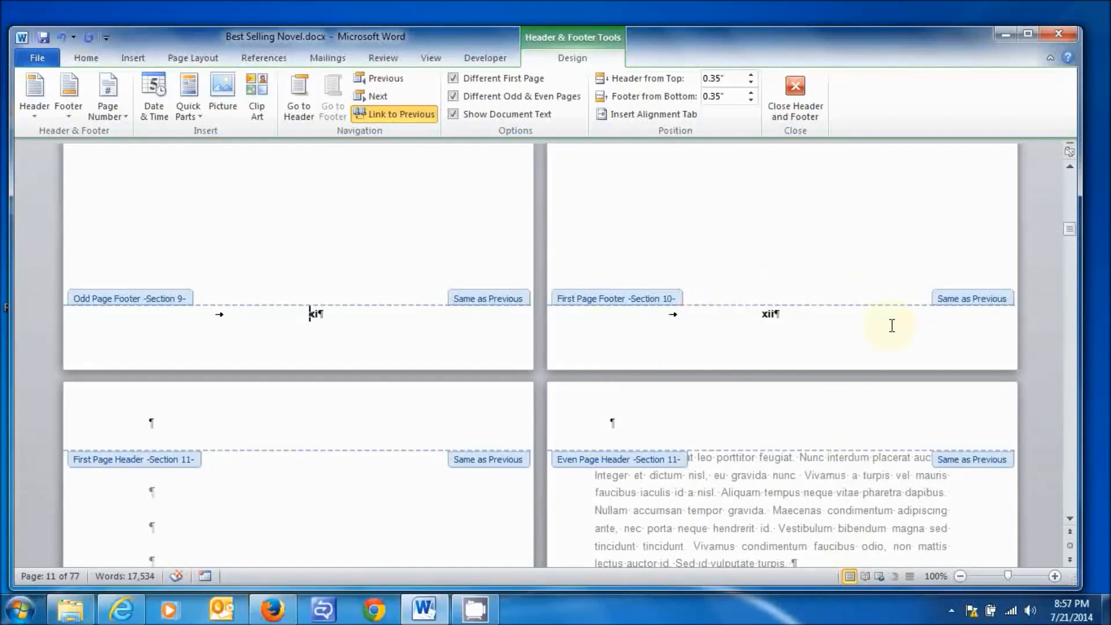
Unlink Section 9's odd page footer and even page footer from the previous section
scroll(891, 325, down, 1)
scroll(891, 326, up, 3)
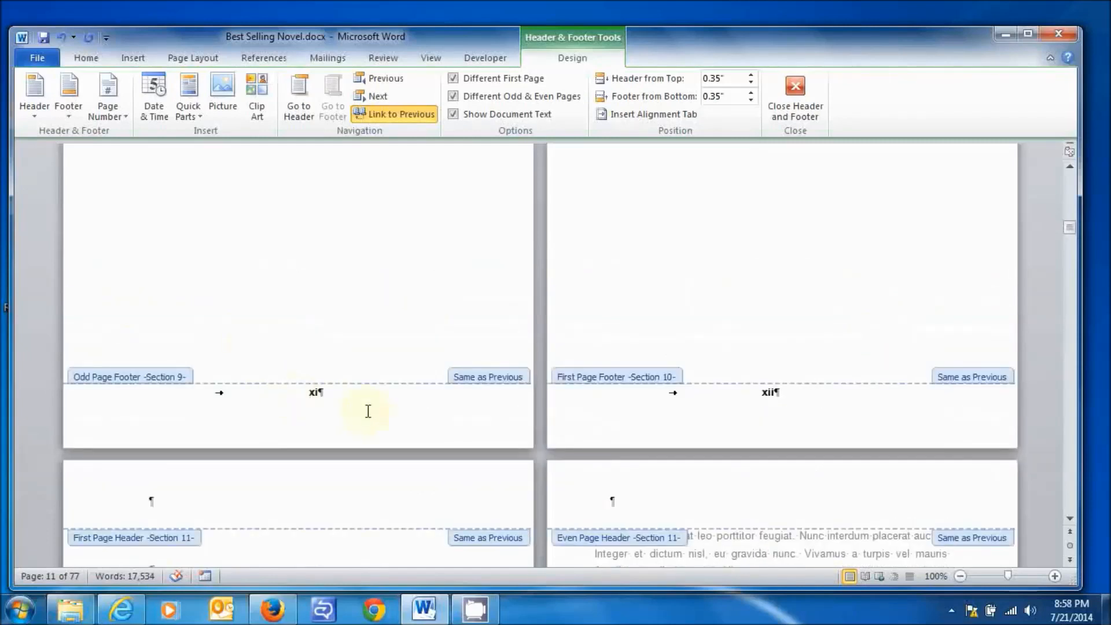
click(382, 119)
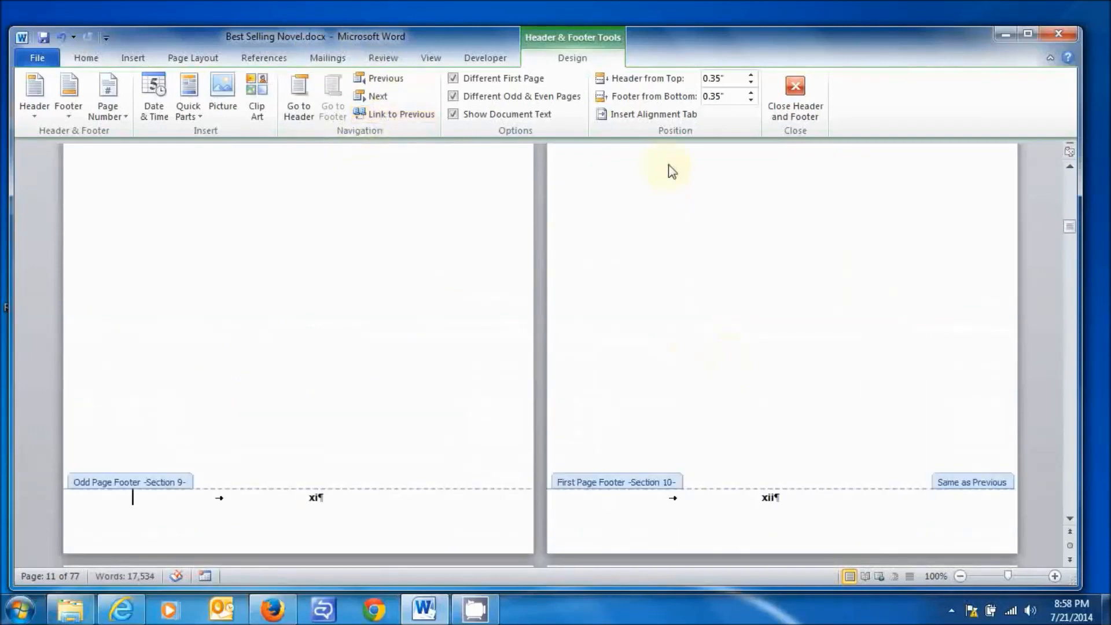
scroll(671, 174, up, 3)
scroll(671, 173, up, 5)
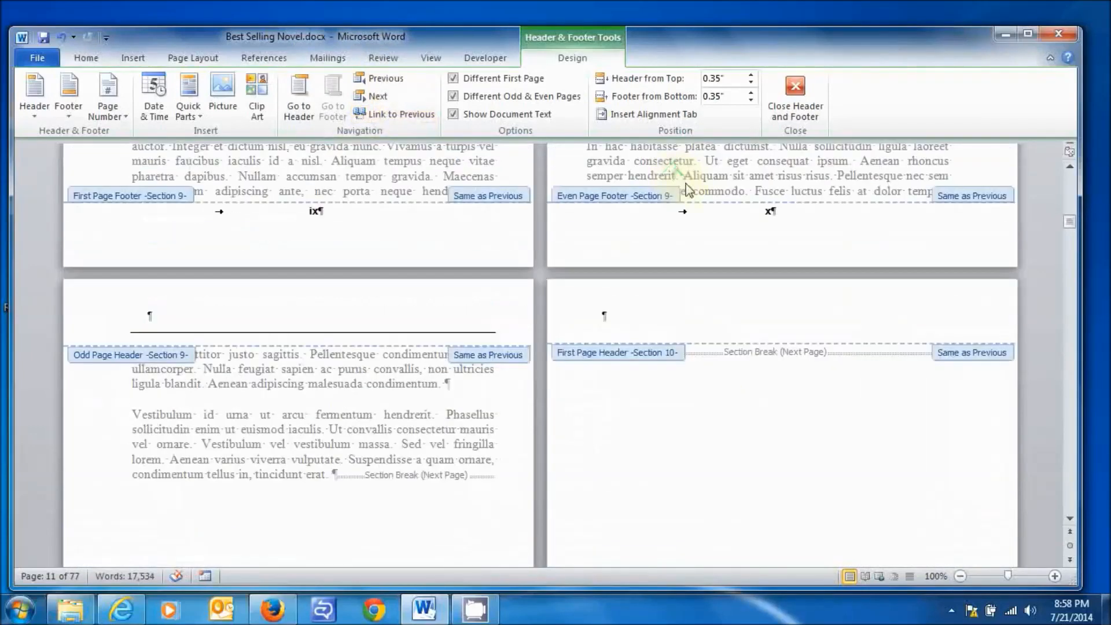
click(864, 230)
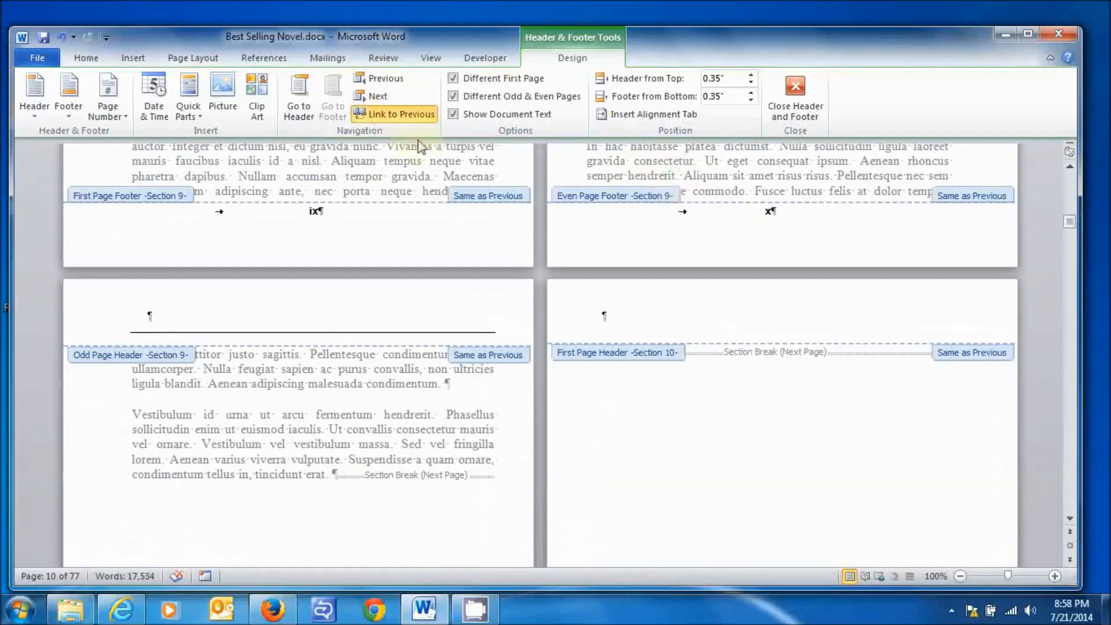
click(389, 117)
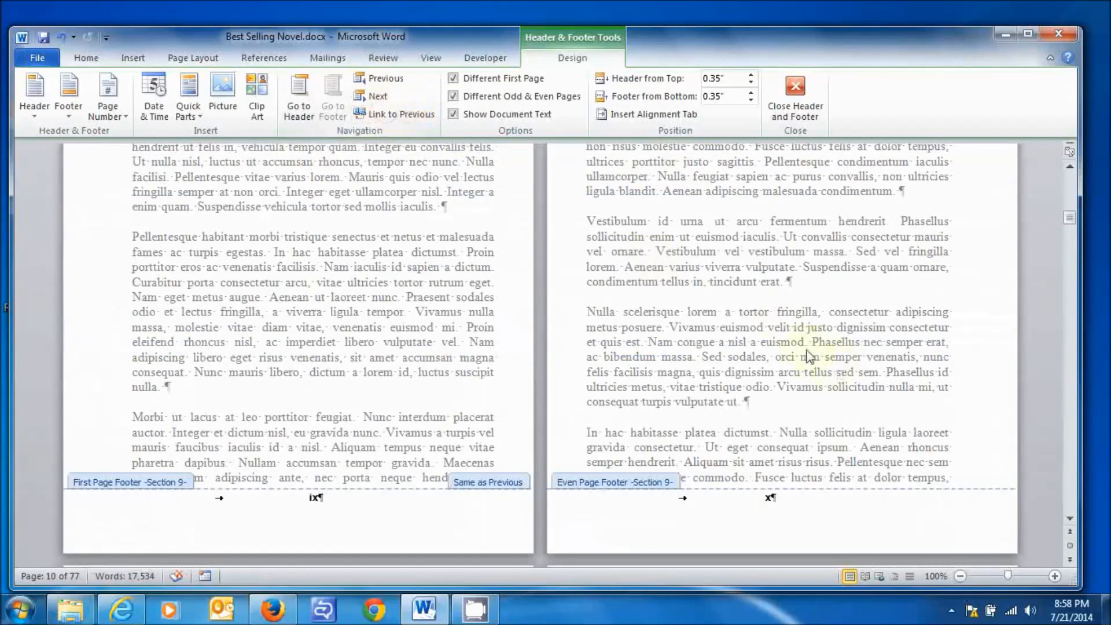
Unlink Section 10's first page footer from the previous section and delete its page number on the blank page before Chapter One
scroll(856, 370, down, 5)
scroll(877, 381, down, 15)
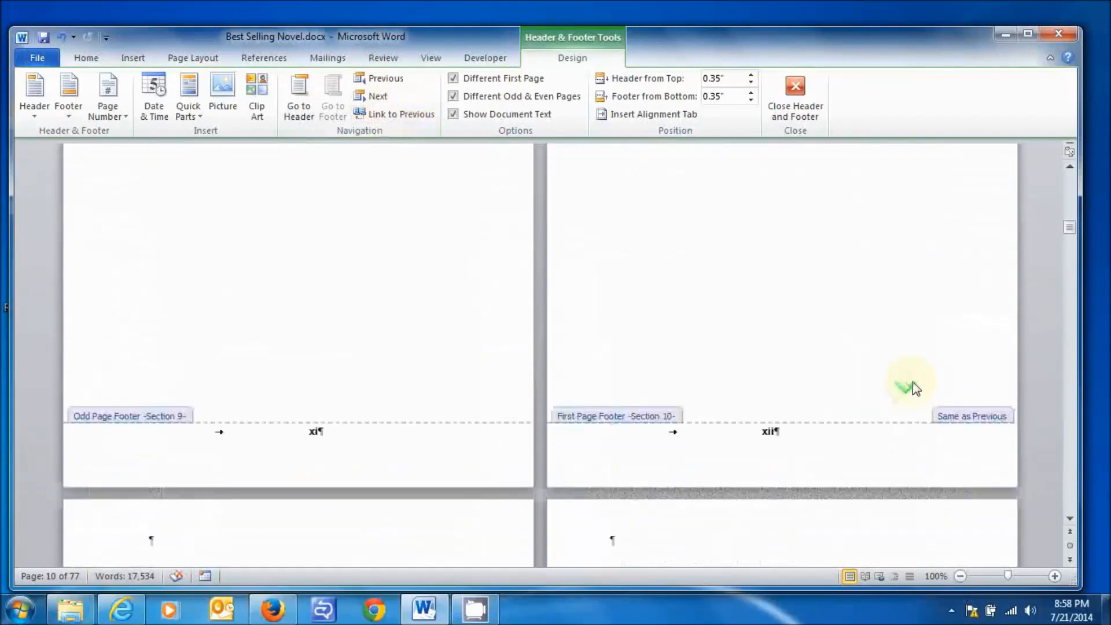
click(979, 330)
click(395, 114)
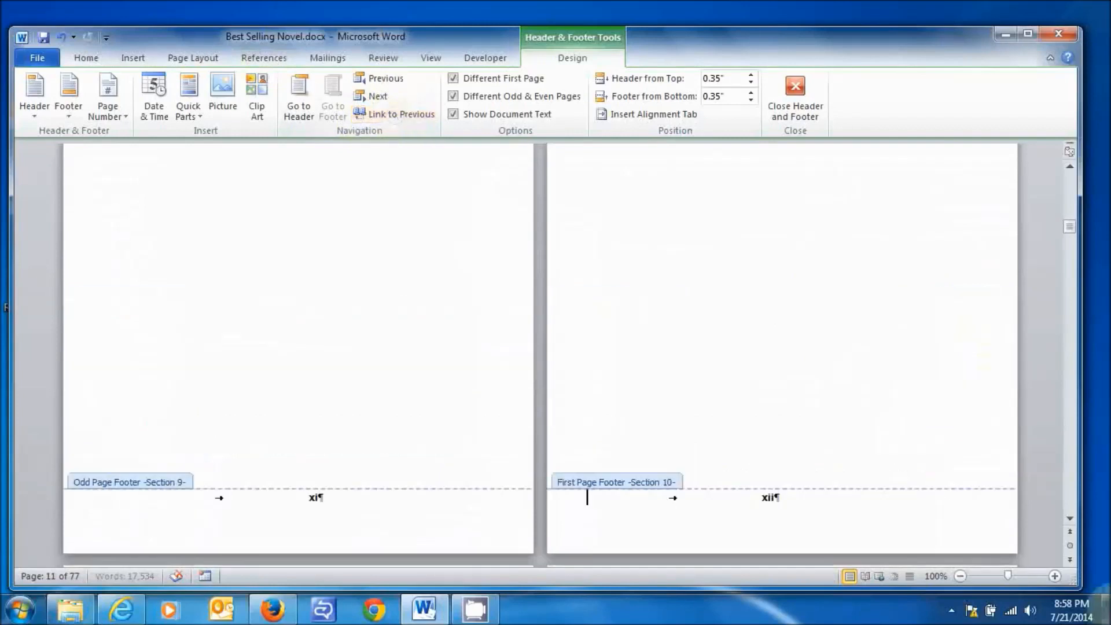
drag(769, 493, 801, 493)
key(Delete)
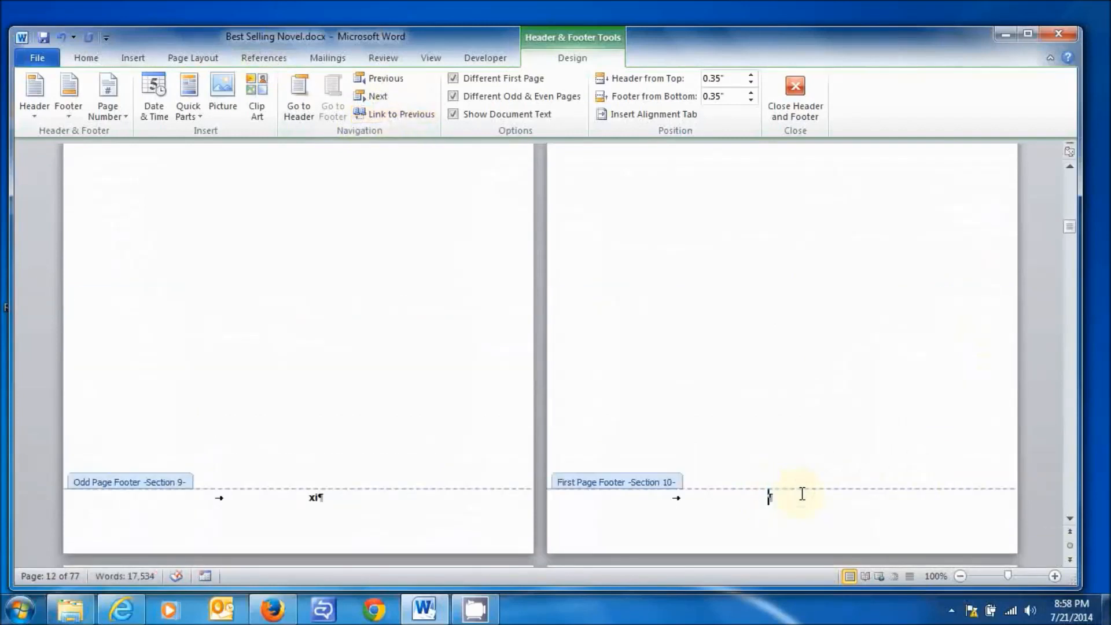
Review the footers across the front matter and early Chapter One pages, back to the title page
scroll(843, 426, up, 1)
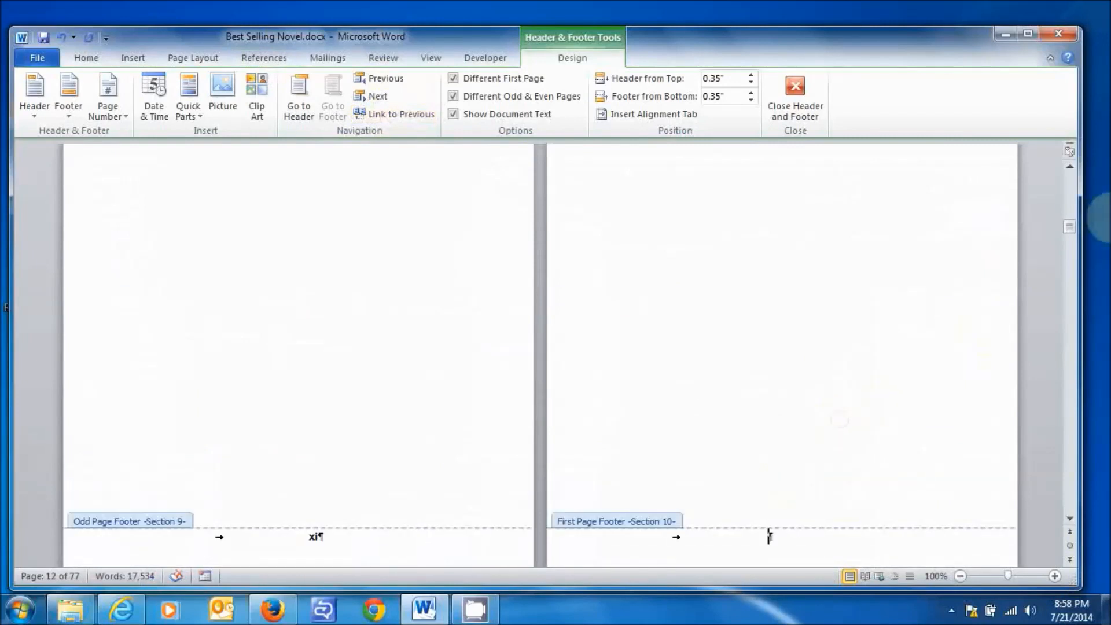
click(1069, 176)
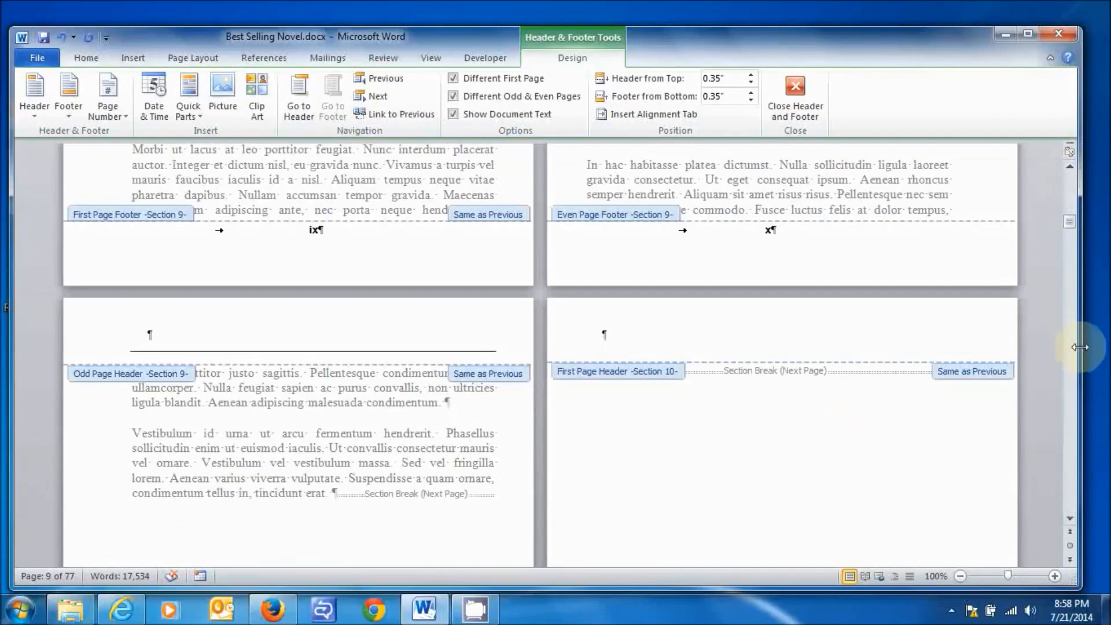
click(1068, 370)
click(1070, 373)
click(1070, 369)
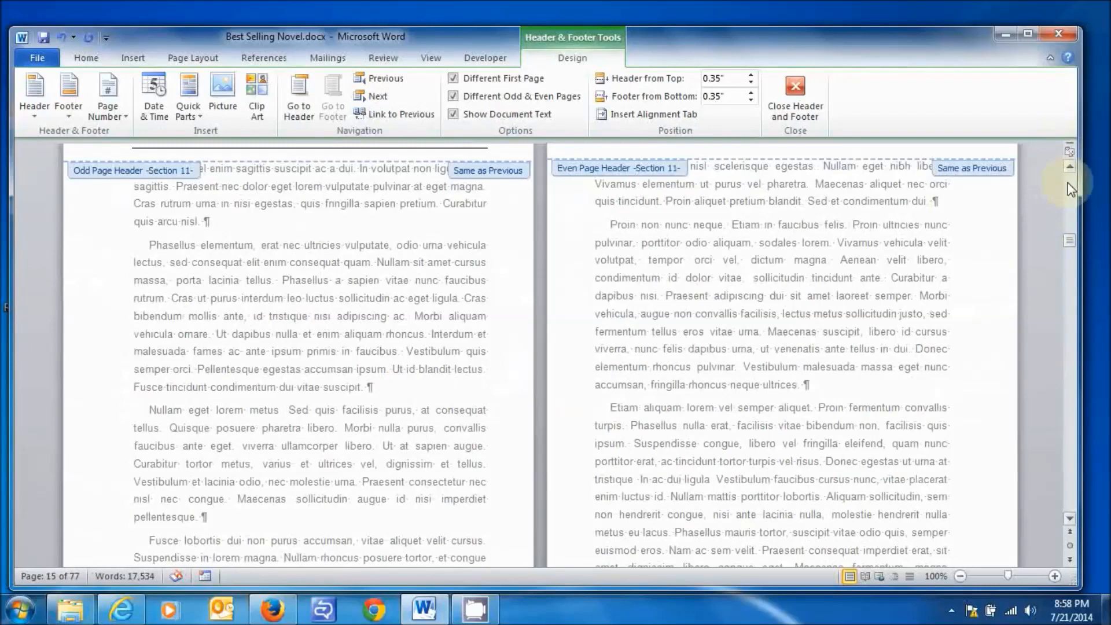
click(1066, 186)
click(1066, 186)
click(1067, 186)
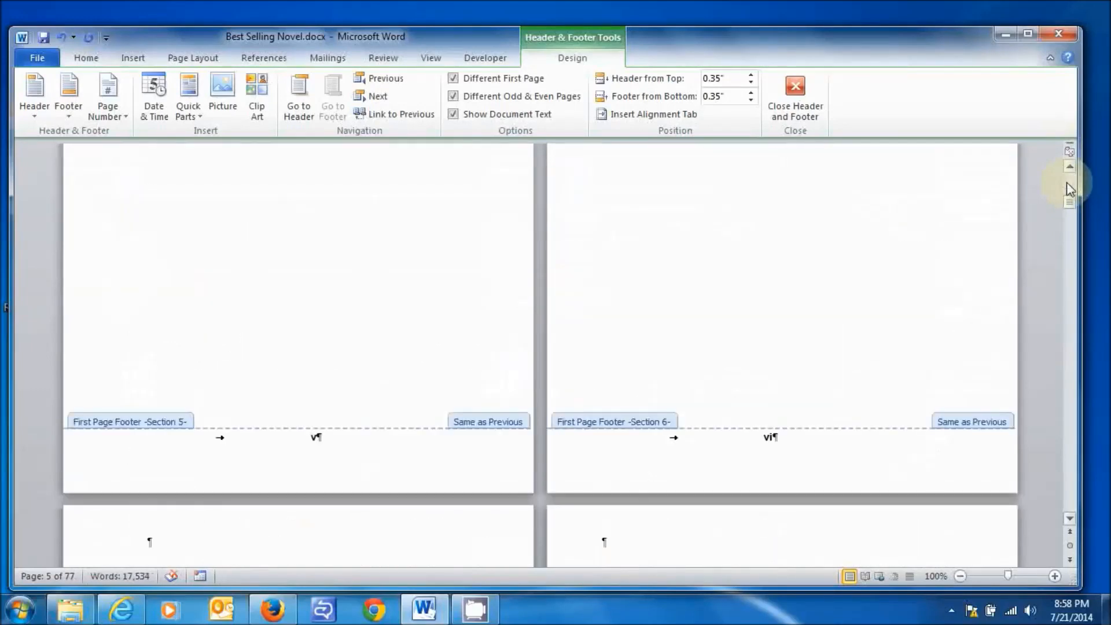
drag(1070, 197, 1069, 188)
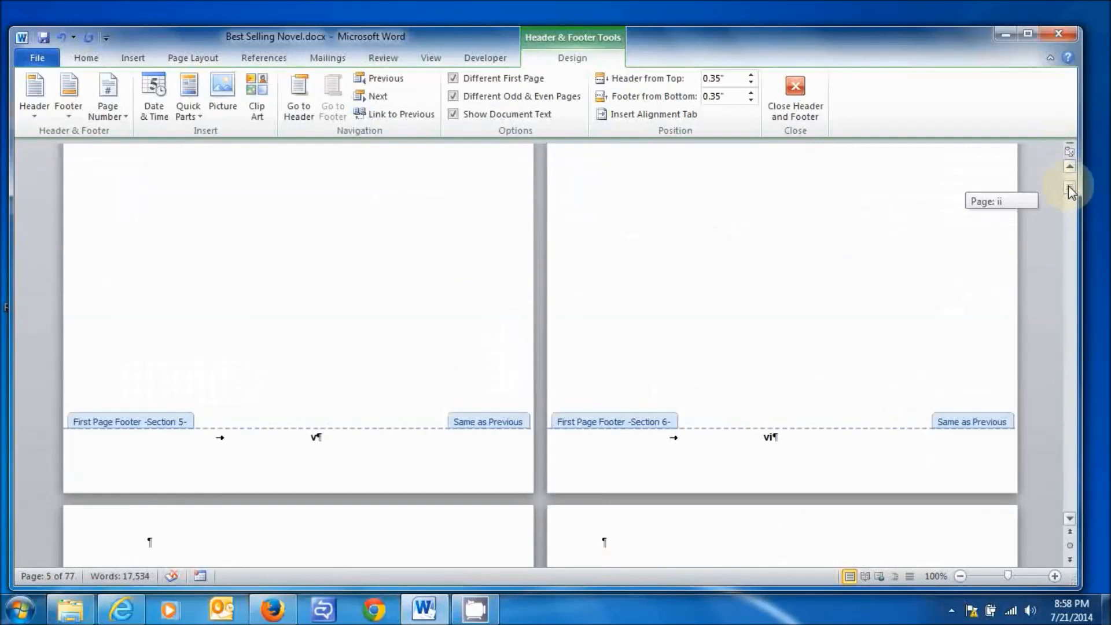
drag(1068, 186, 1068, 184)
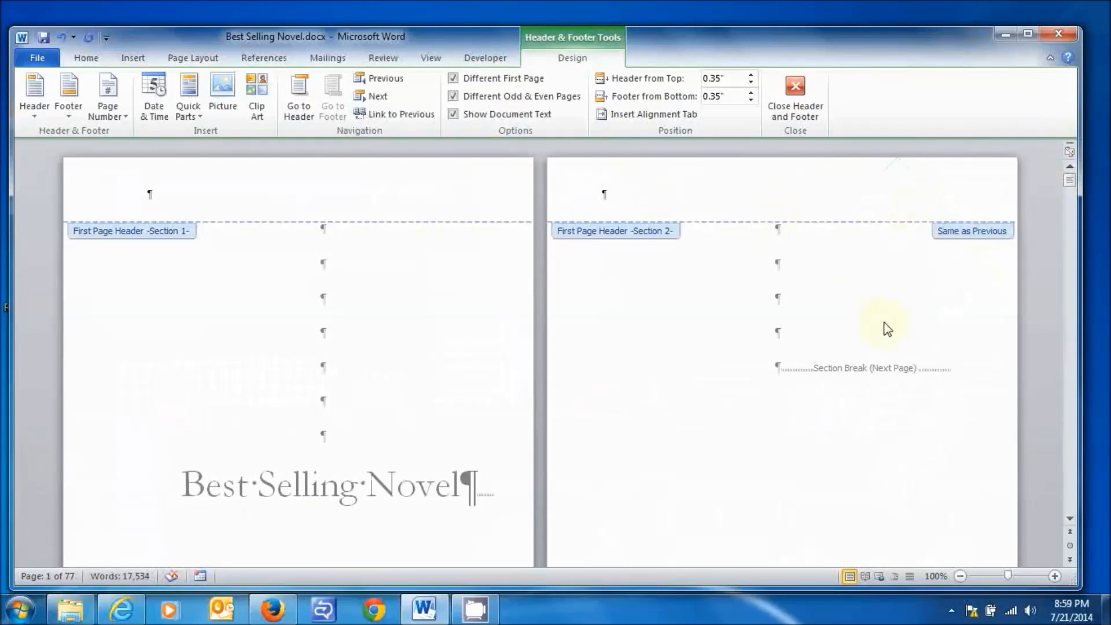
scroll(1073, 225, down, 1)
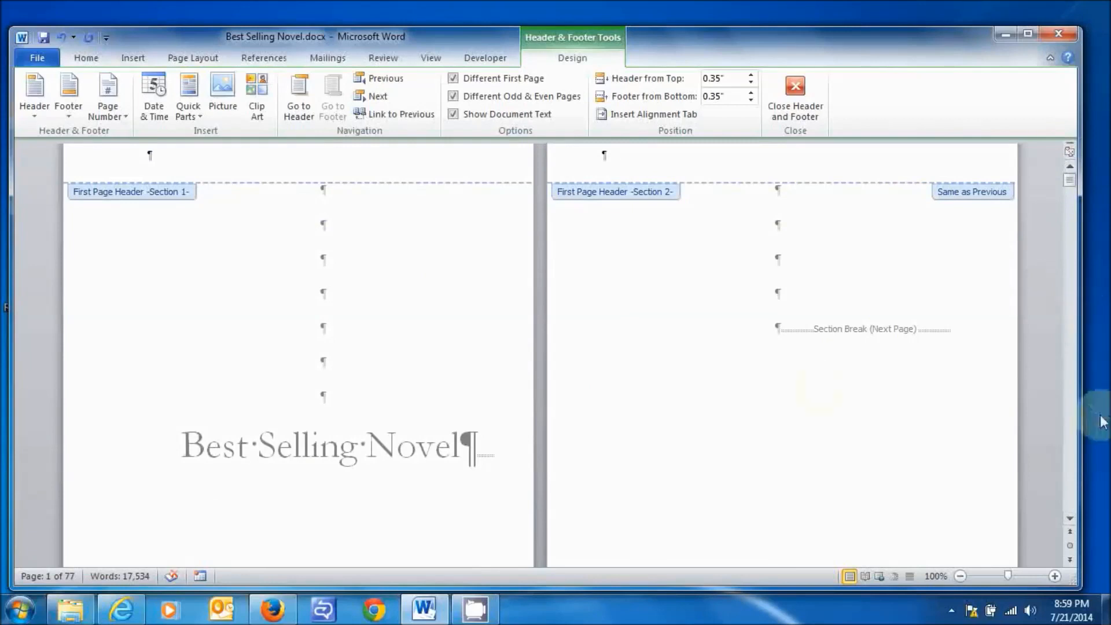
Leave header and footer editing and go to the Chapter One opening page in the body text
double_click(679, 352)
click(739, 283)
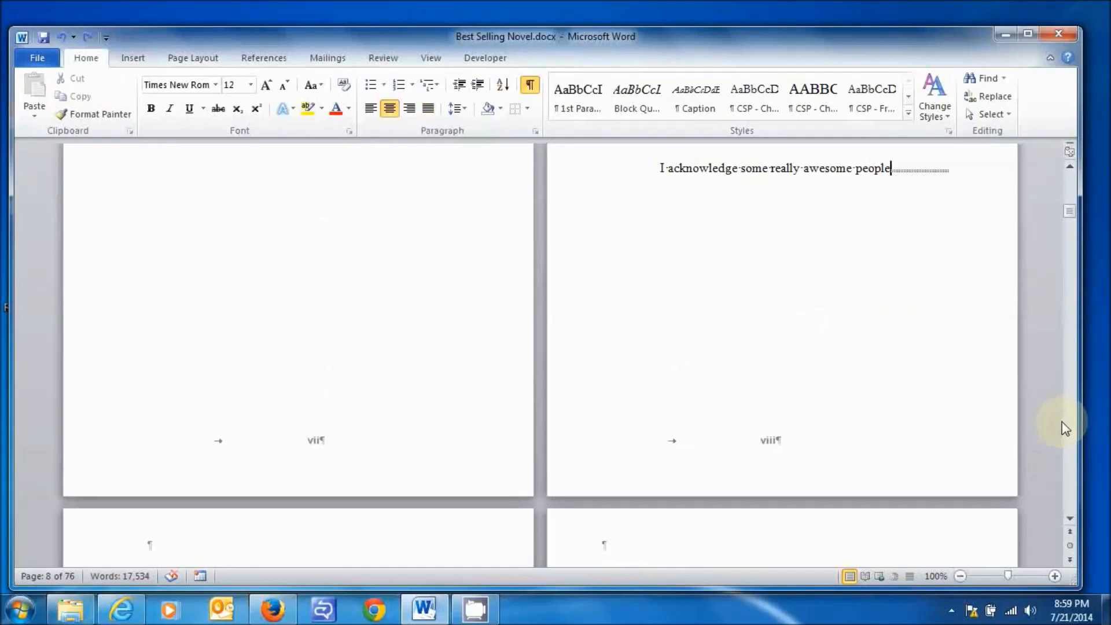
click(1069, 403)
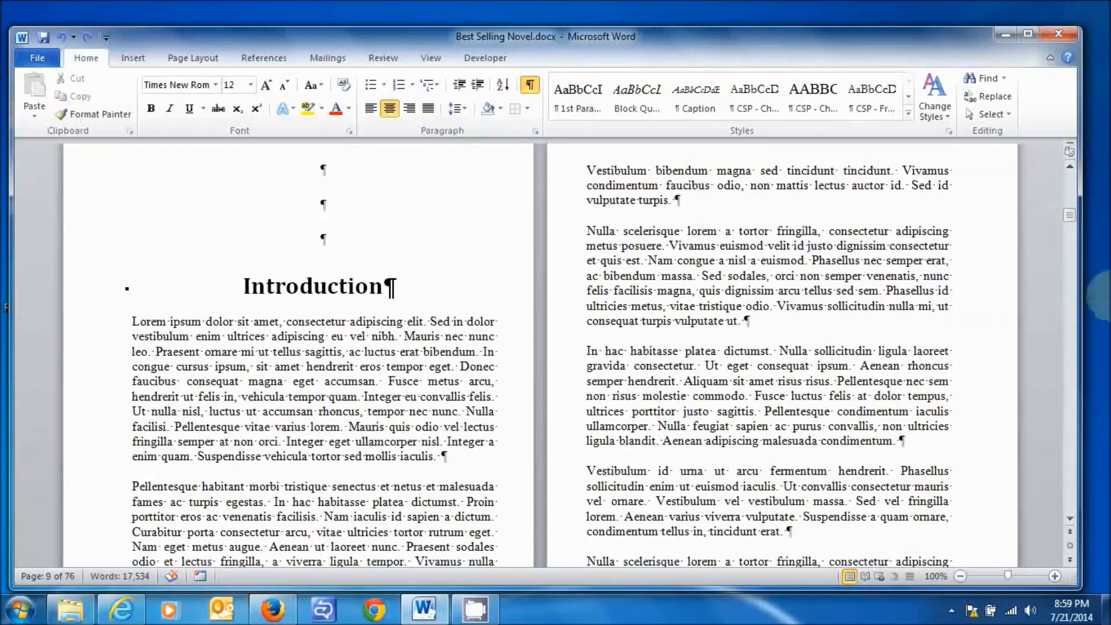
click(1070, 491)
click(1070, 492)
click(1070, 492)
click(1070, 492)
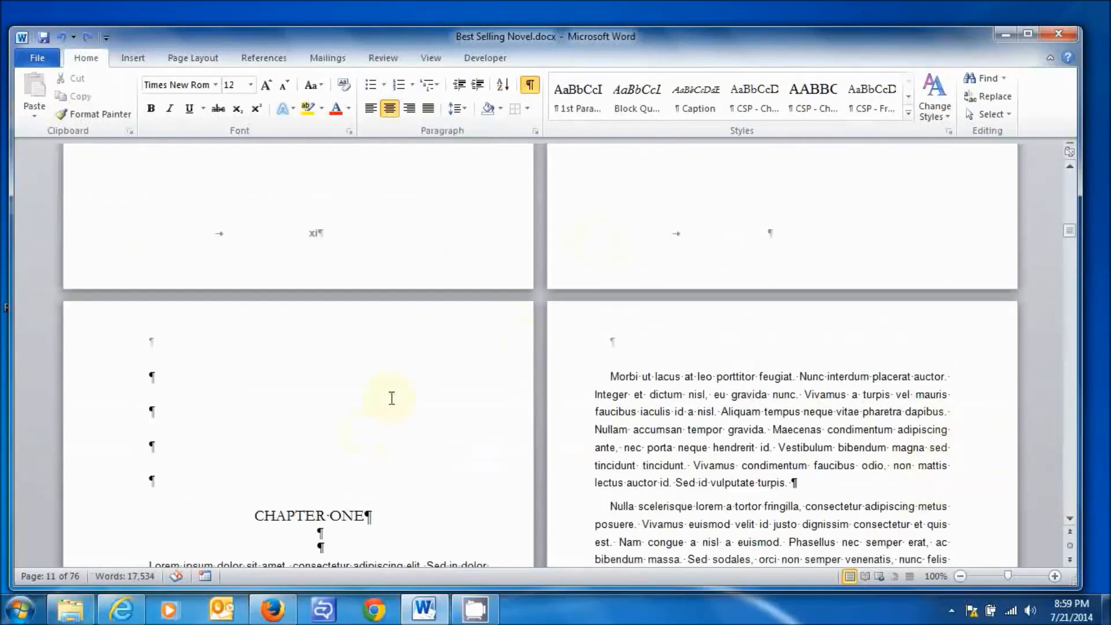
Apply the Heading 2 style to the CHAPTER ONE title
click(367, 513)
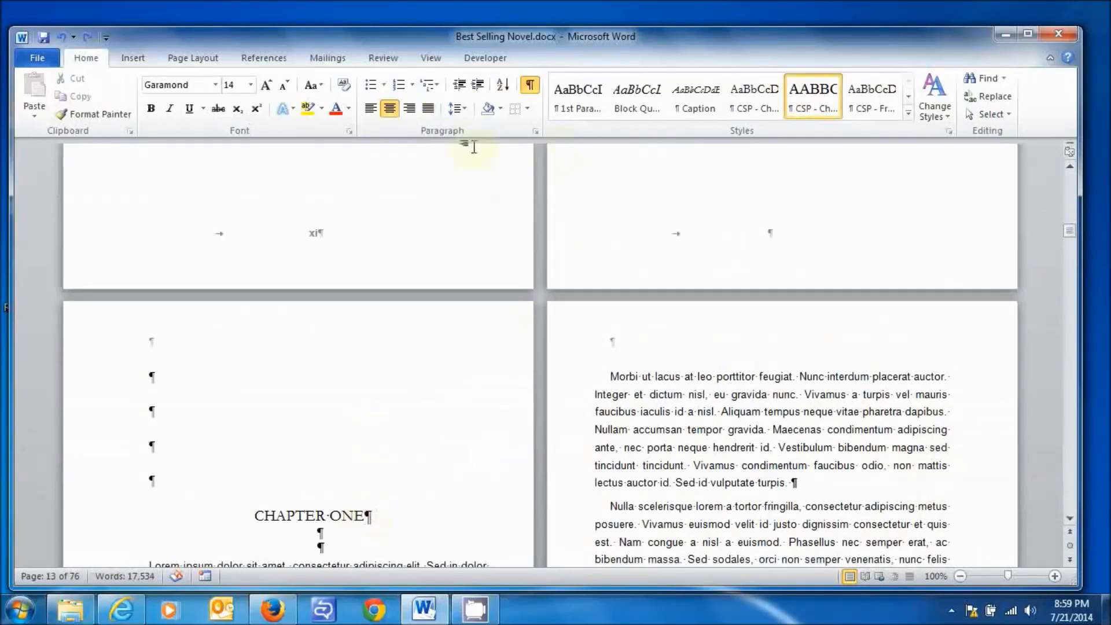
click(755, 90)
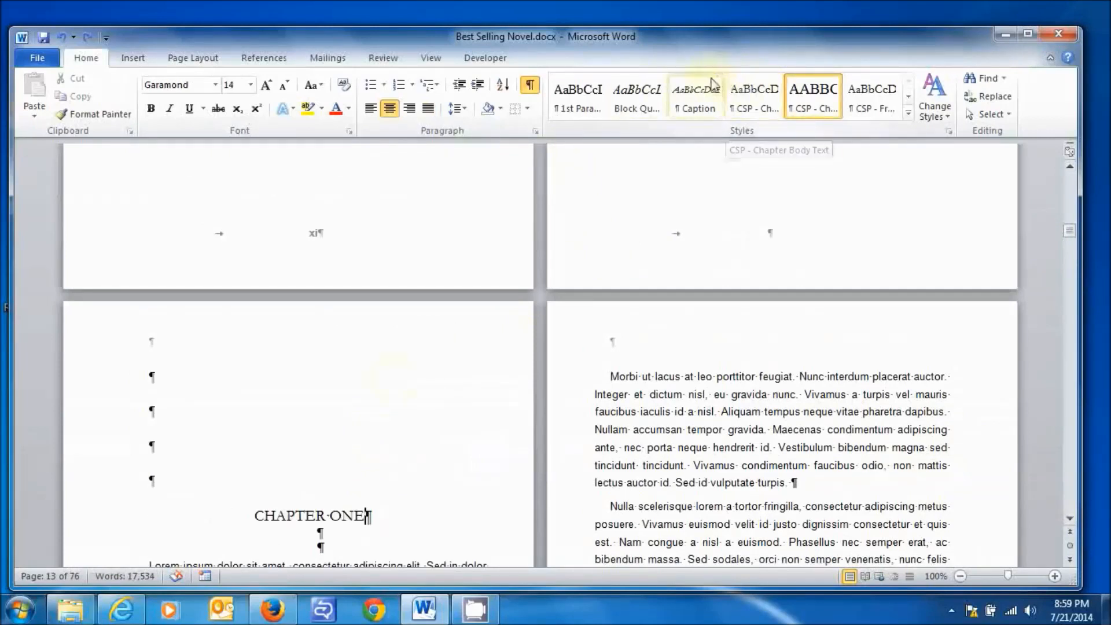
click(908, 97)
click(908, 97)
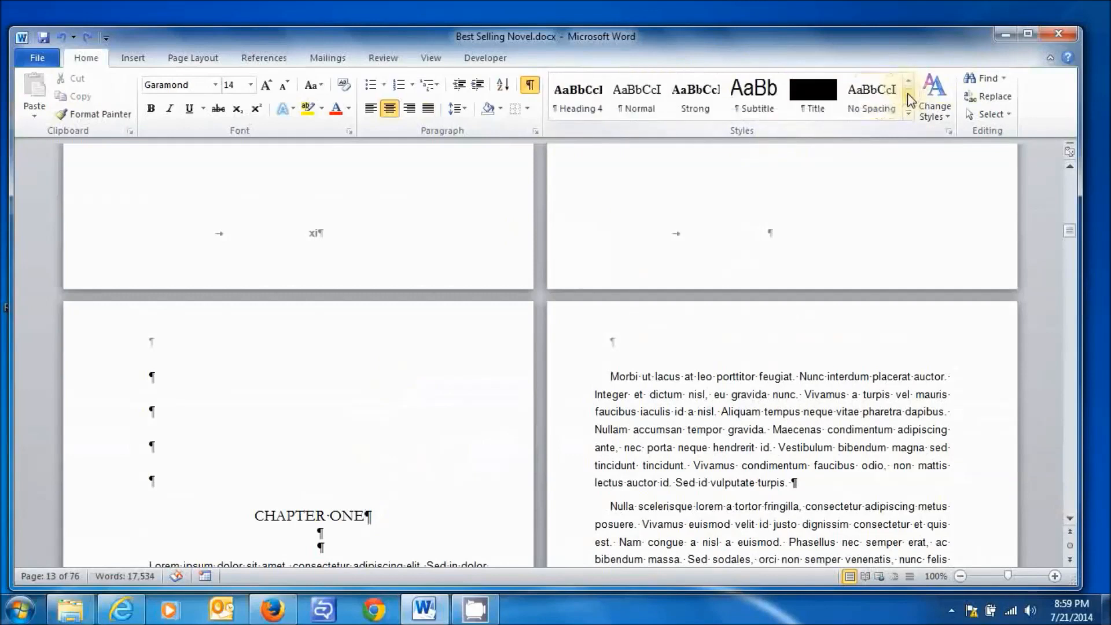
click(910, 82)
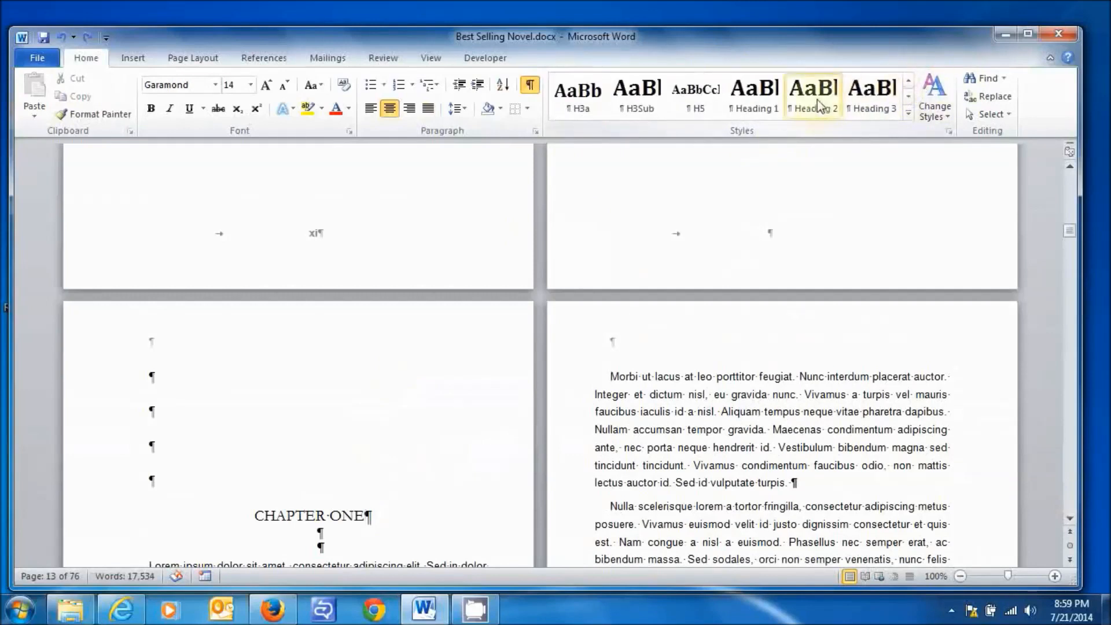
click(816, 103)
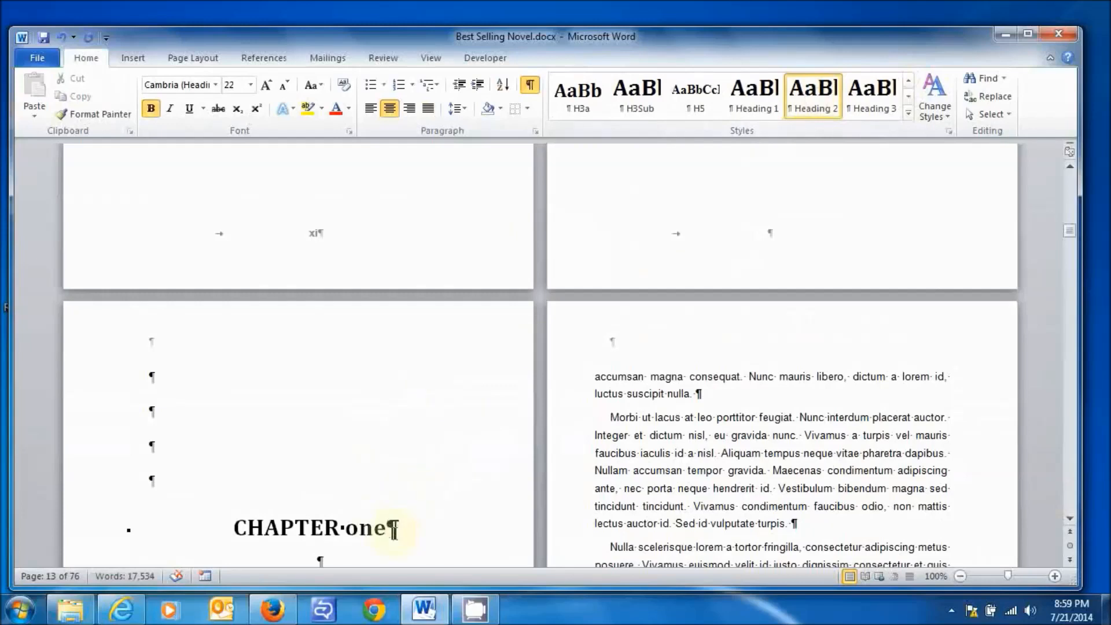
Retype the chapter title in title case as "Chapter One"
drag(387, 526, 235, 526)
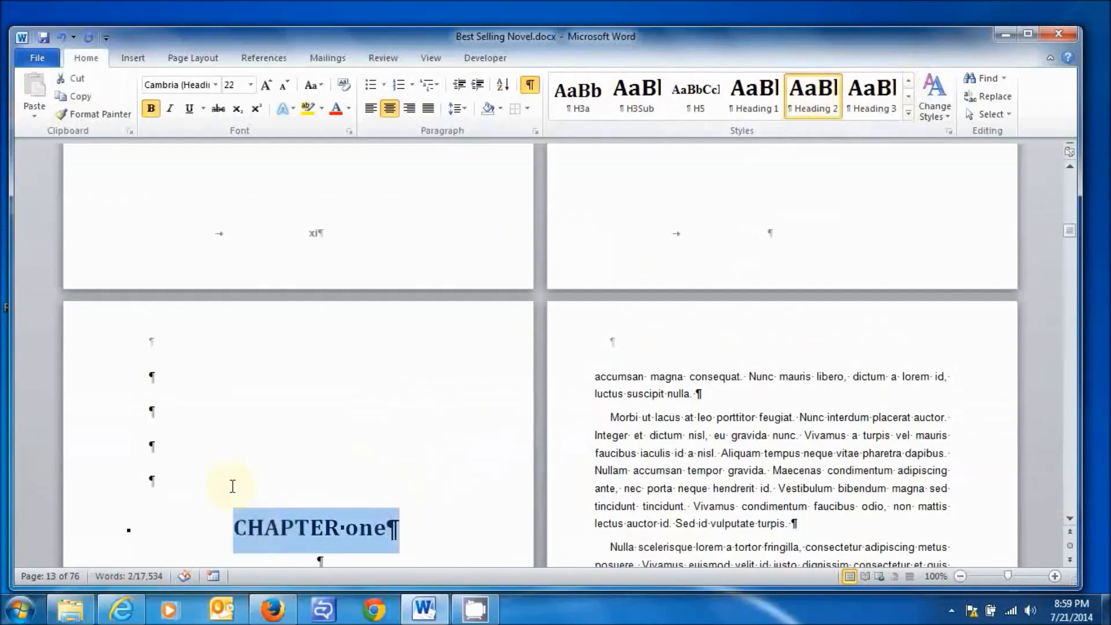
text(Cha)
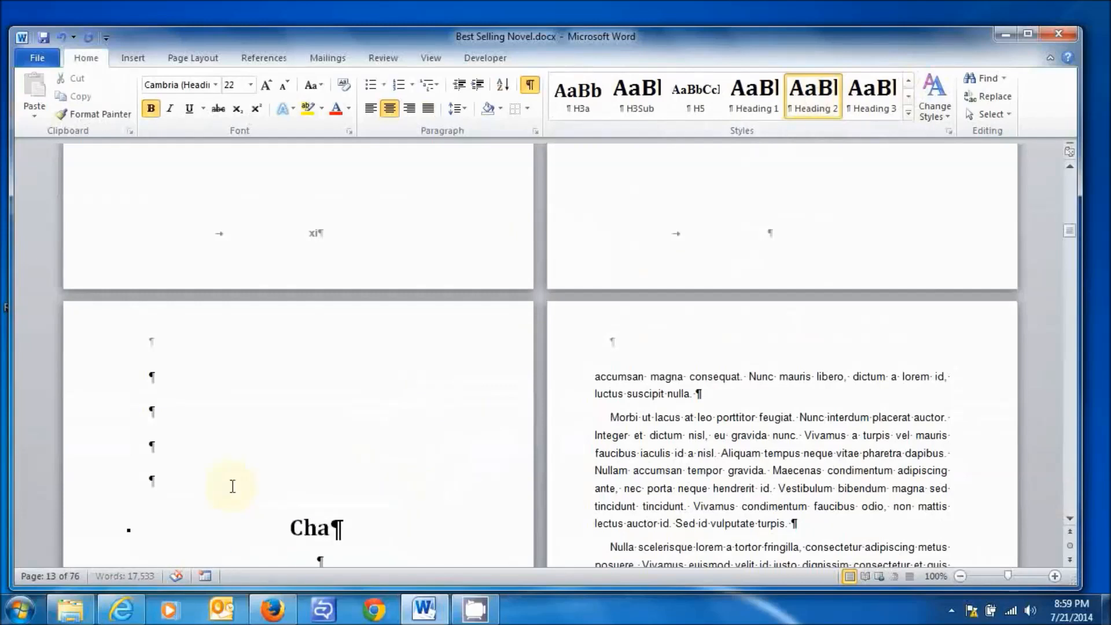
text(pter One)
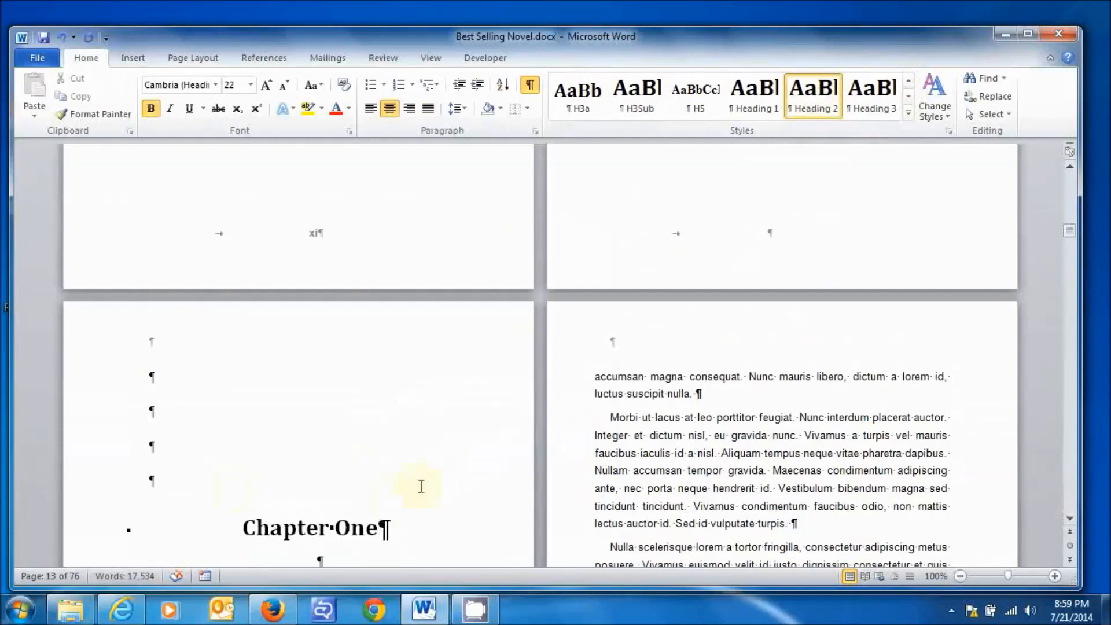
Apply the Heading 2 style to the CHAPTER TWO title
scroll(388, 518, down, 20)
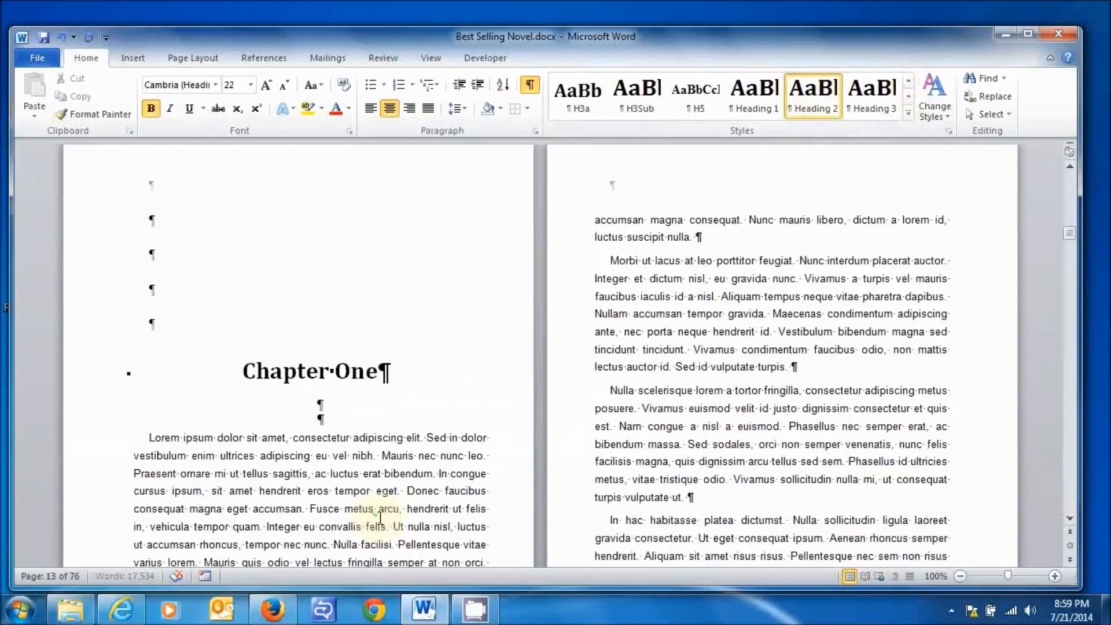
scroll(388, 517, down, 20)
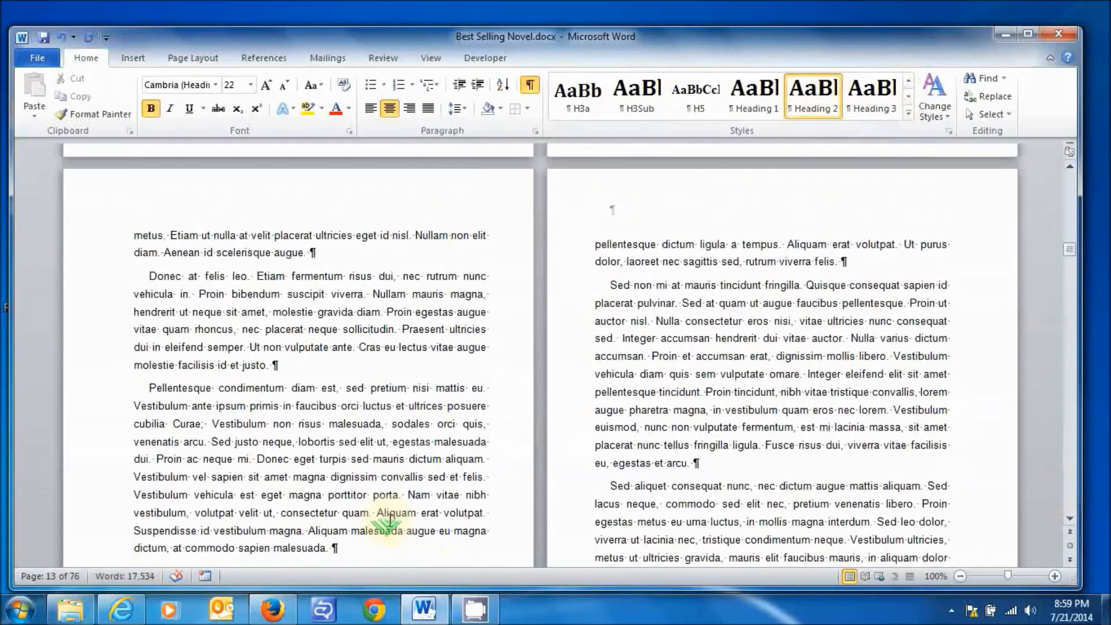
scroll(395, 512, down, 3)
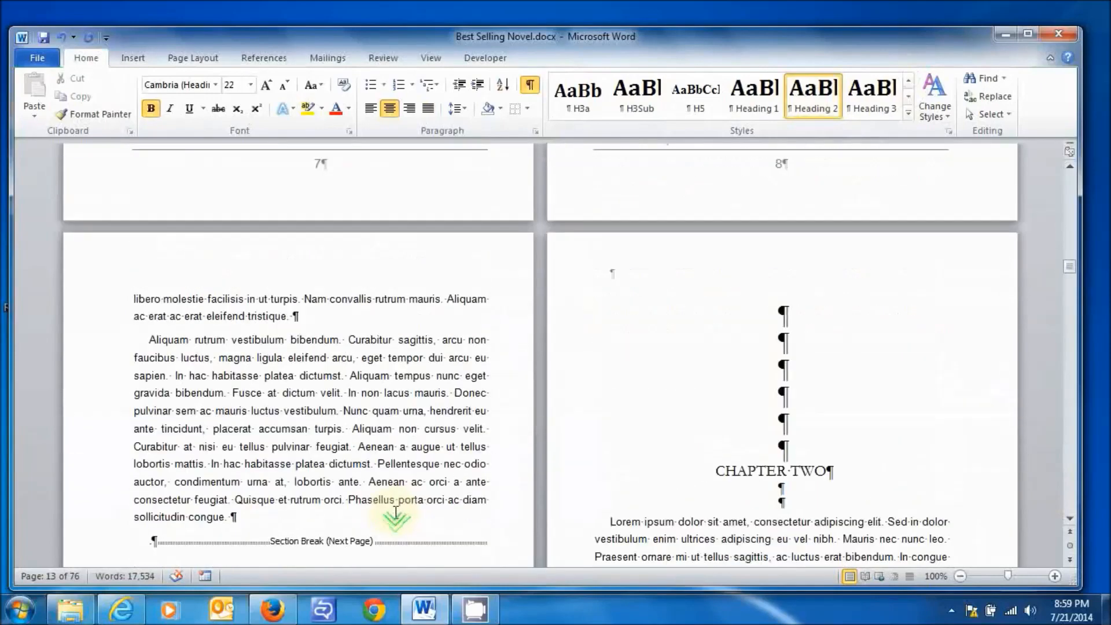
click(832, 471)
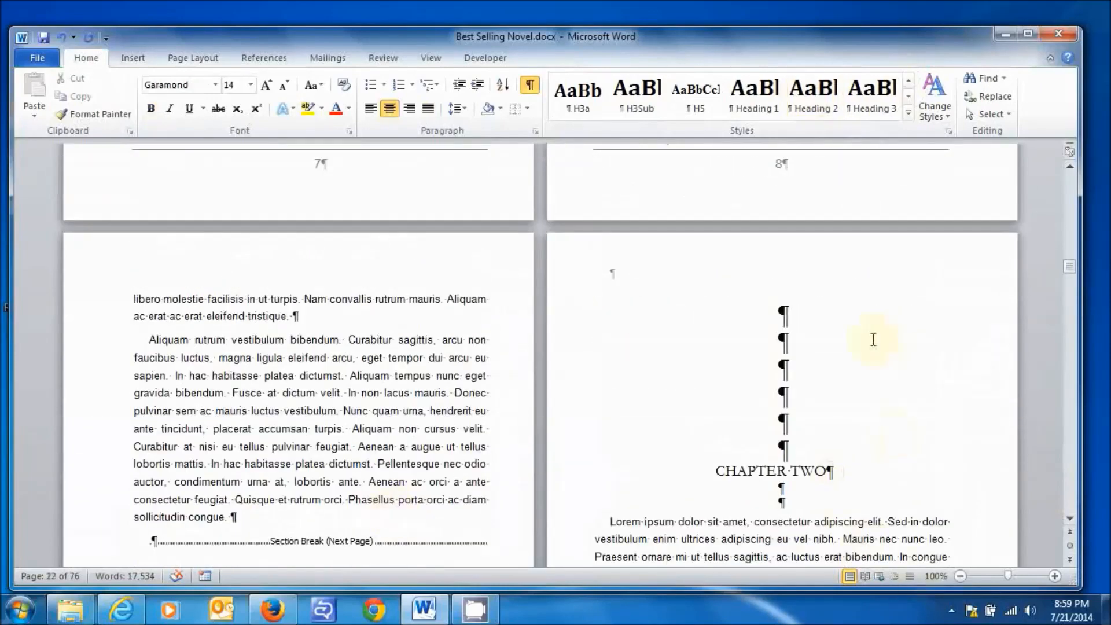
click(833, 110)
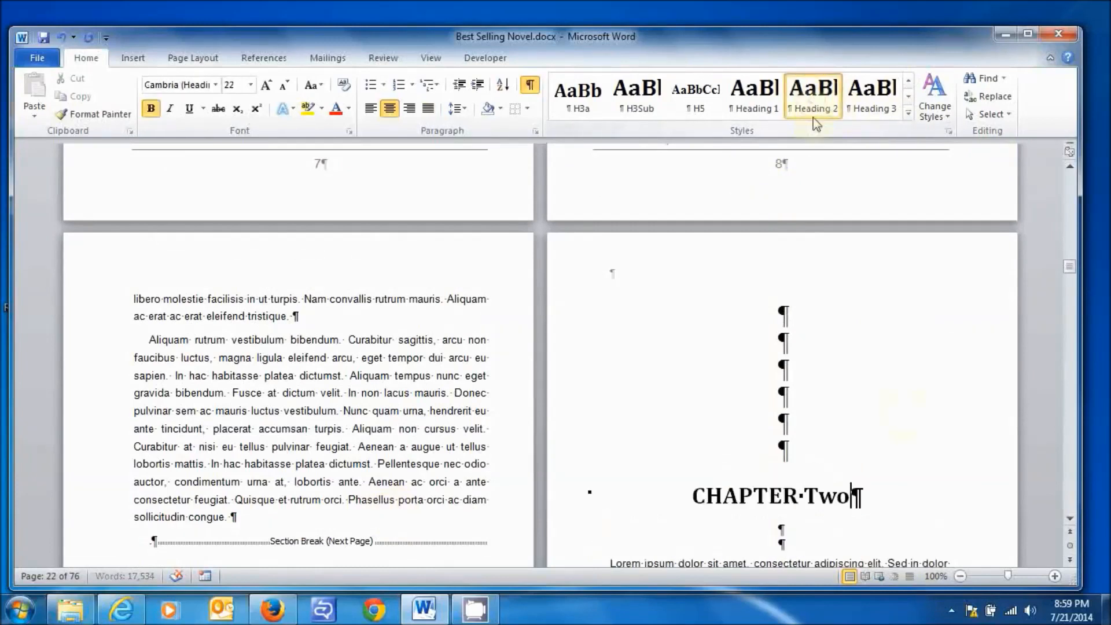
Retype the second chapter's title in title case as "Chapter Two"
drag(849, 497, 693, 498)
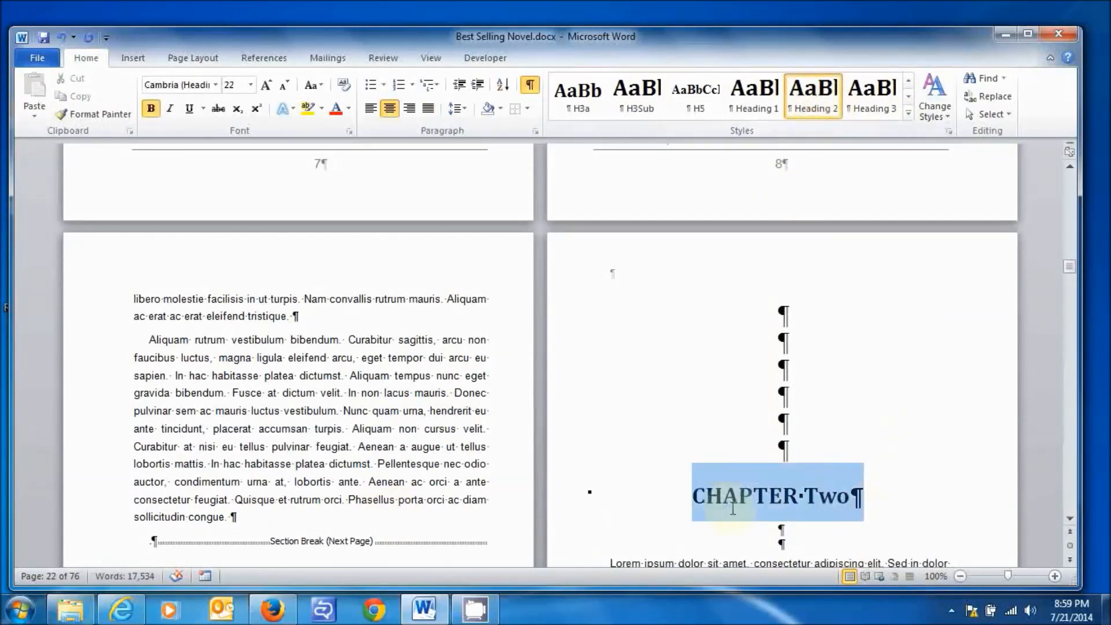
text(Cha)
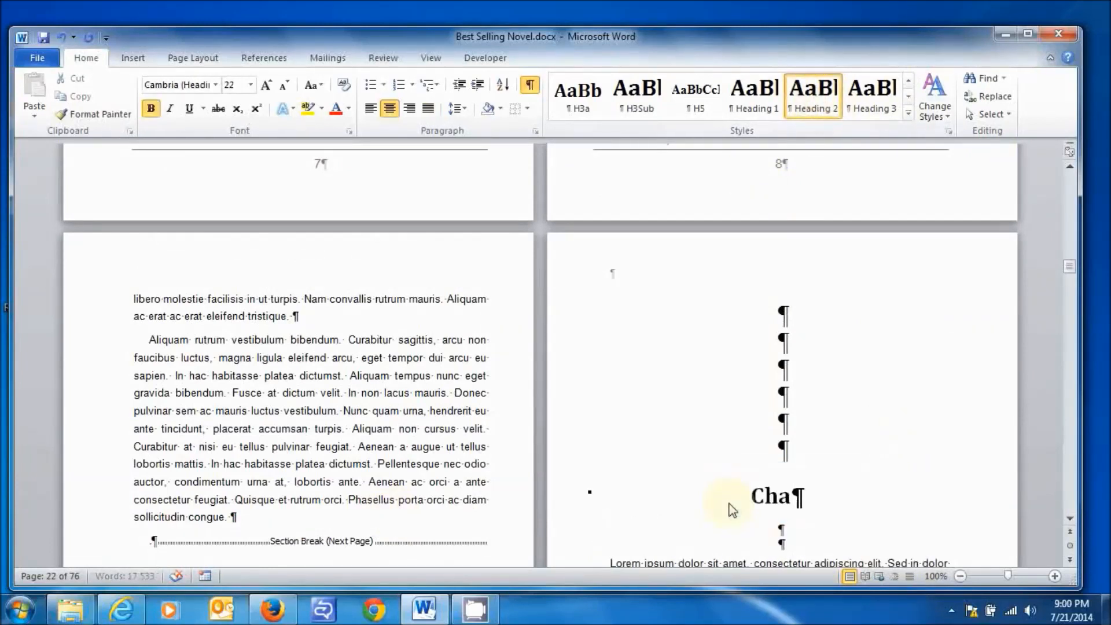
text(pter Two)
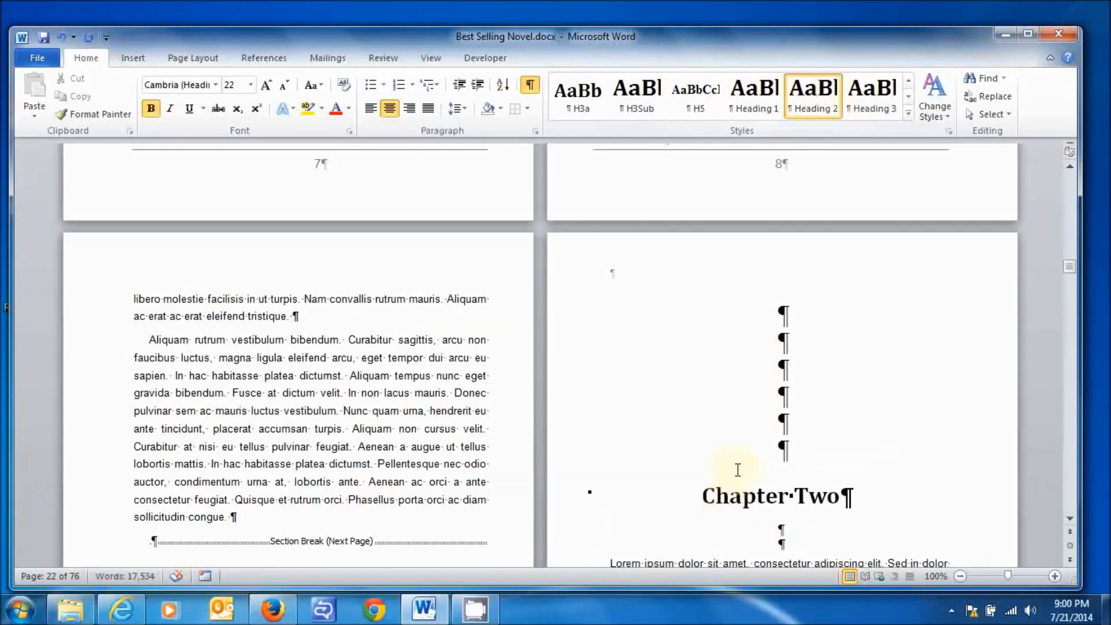
Apply the Heading 2 style to the CHAPTER THREE title
scroll(883, 450, down, 15)
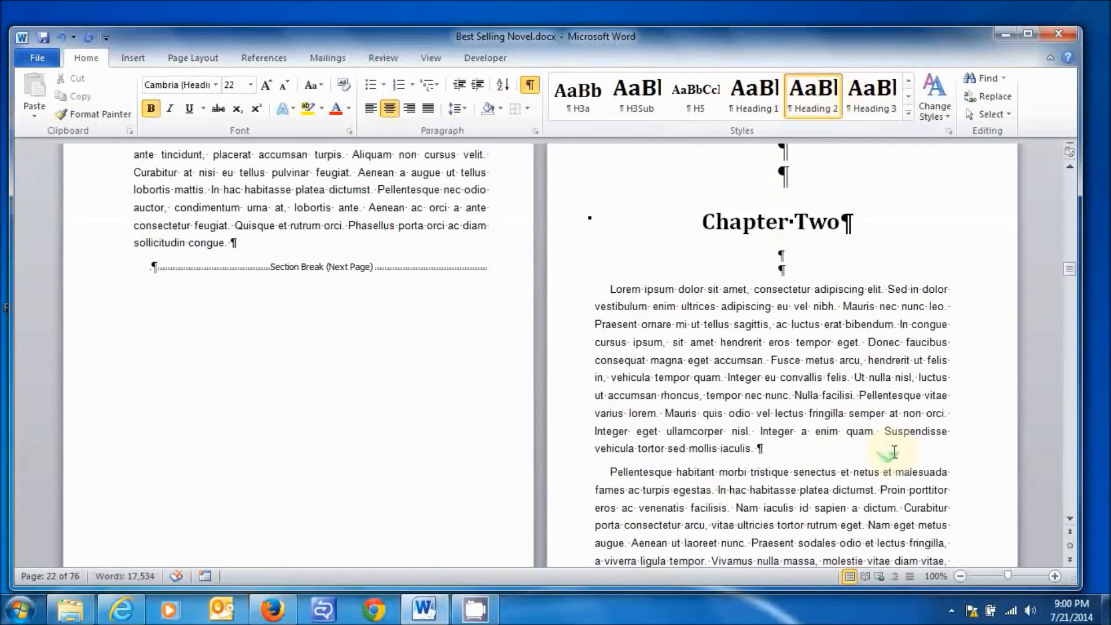
scroll(893, 451, down, 15)
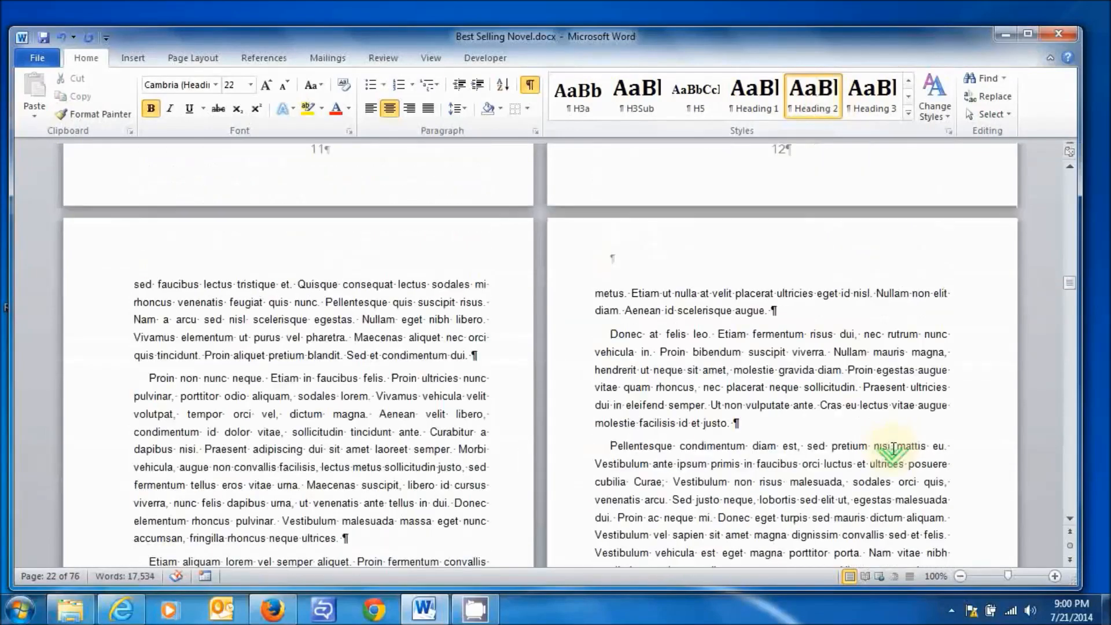
scroll(894, 452, down, 15)
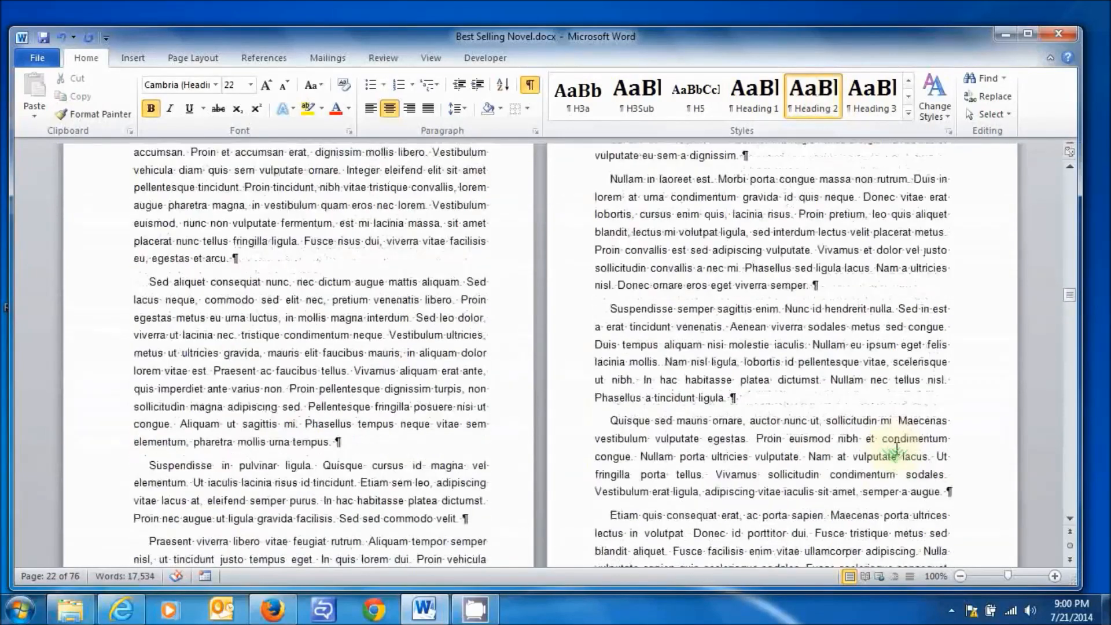
scroll(898, 449, down, 15)
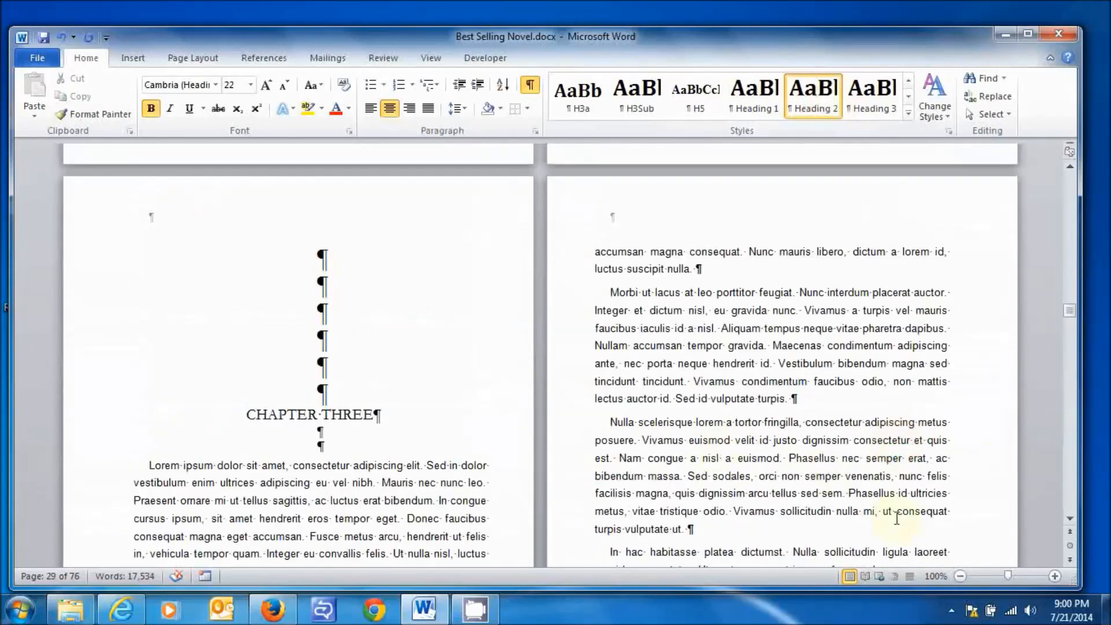
click(432, 422)
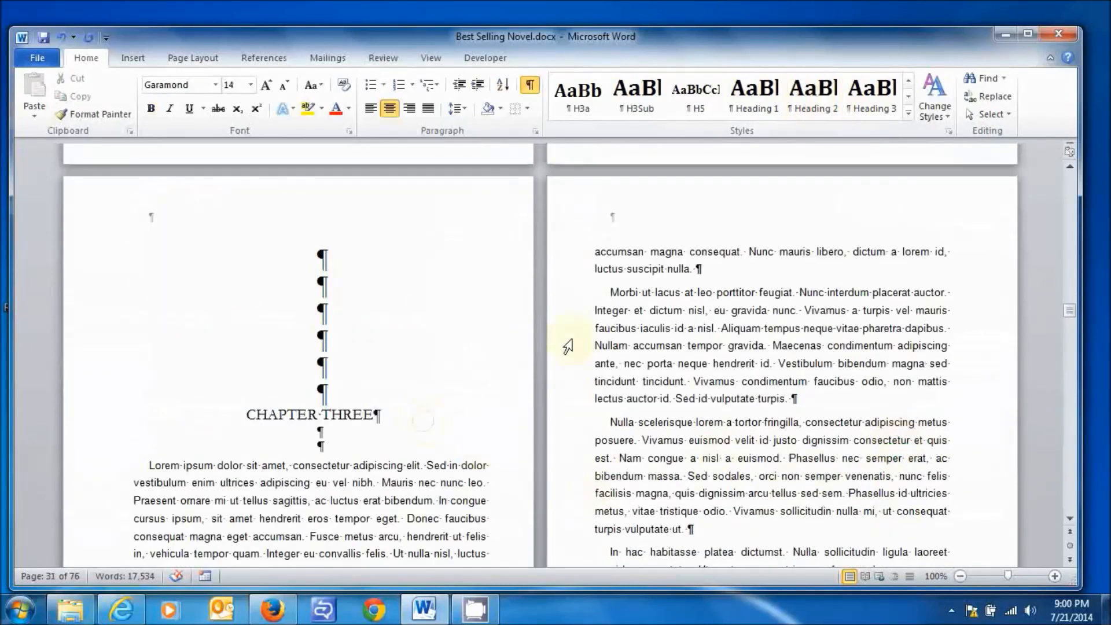
click(813, 92)
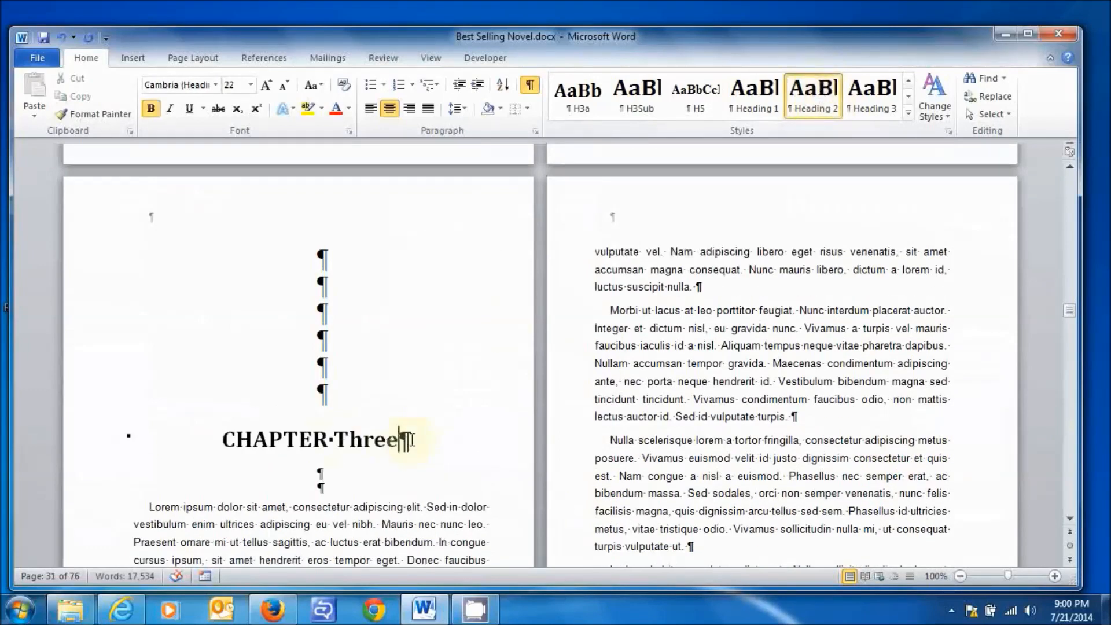
Retype the third chapter's title in title case as "Chapter Three"
drag(404, 438, 266, 432)
text(C)
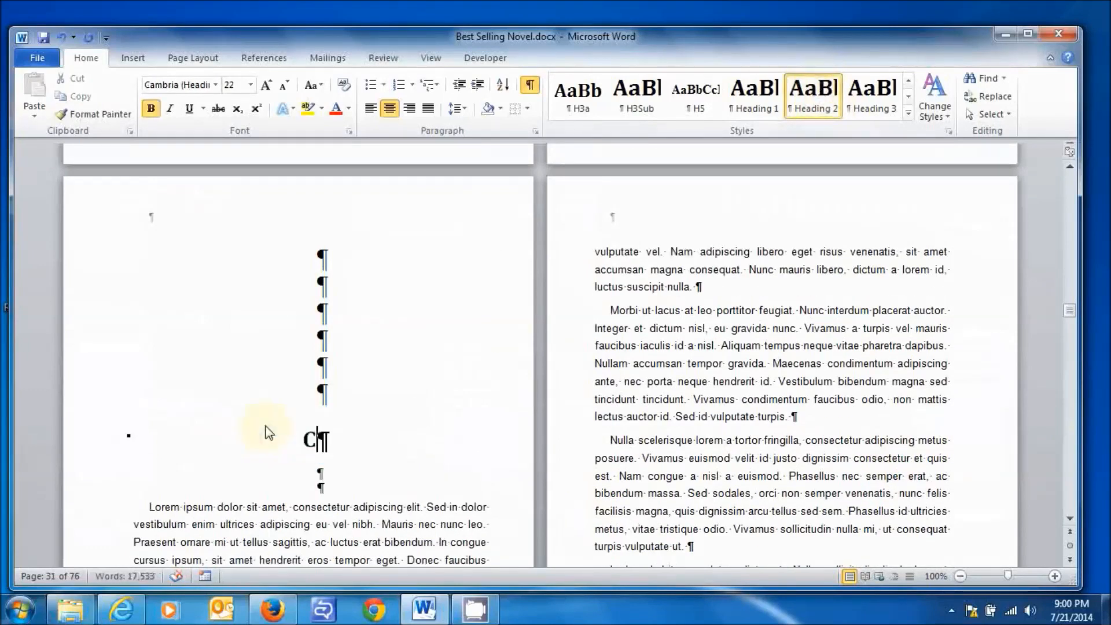
text(hapter Three)
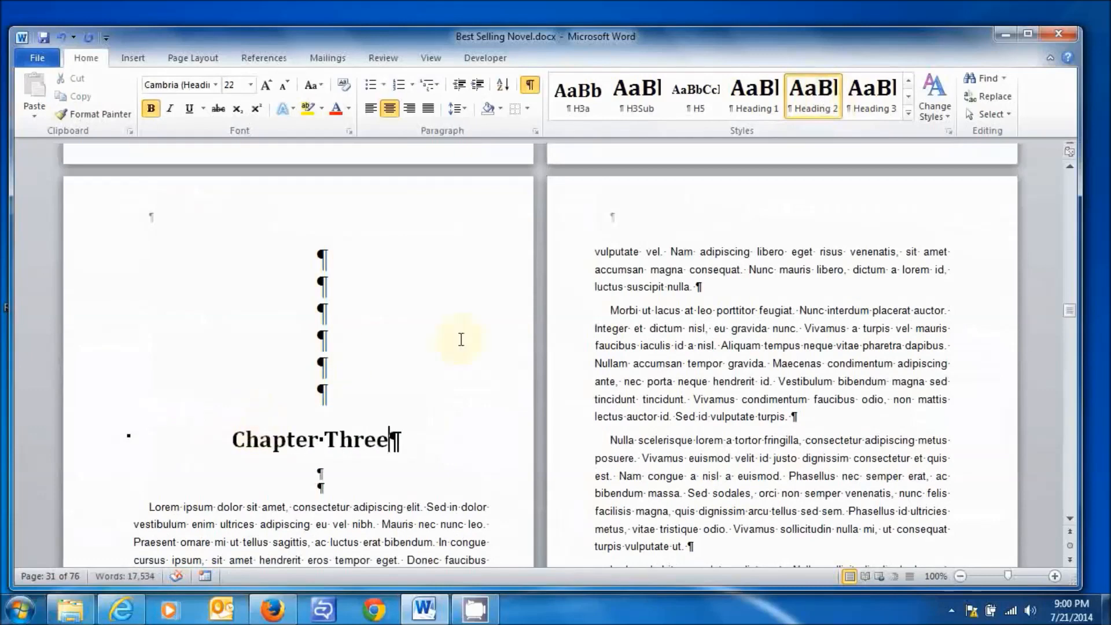
Enter "Best Selling Novel" in the even page header of Section 11, on the second page of Chapter One
scroll(717, 286, up, 1)
drag(1069, 201, 1064, 196)
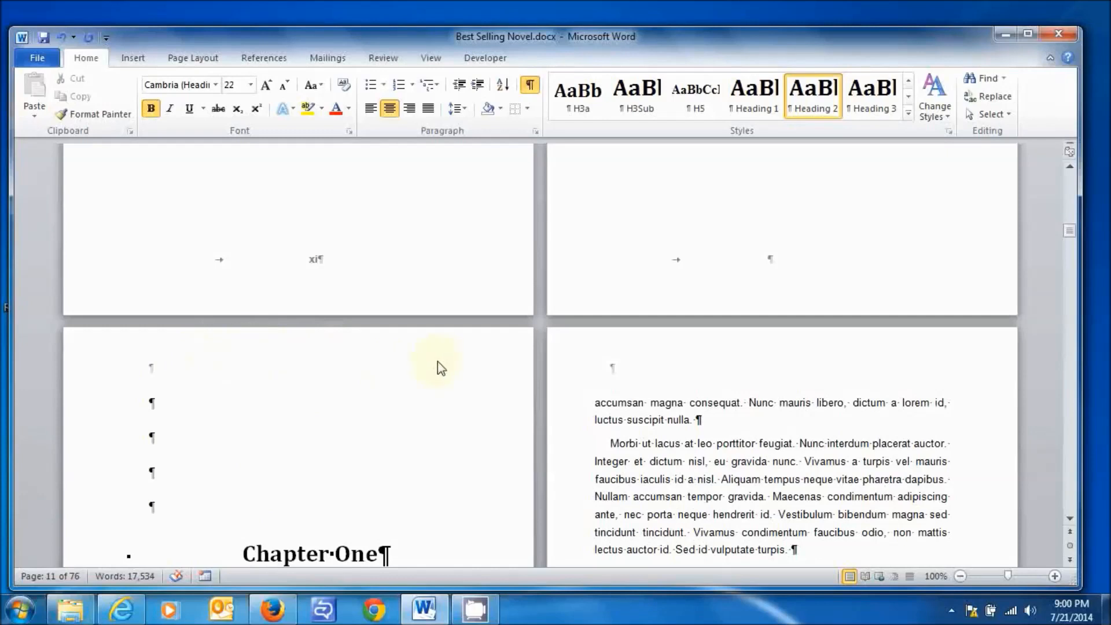
scroll(513, 334, down, 1)
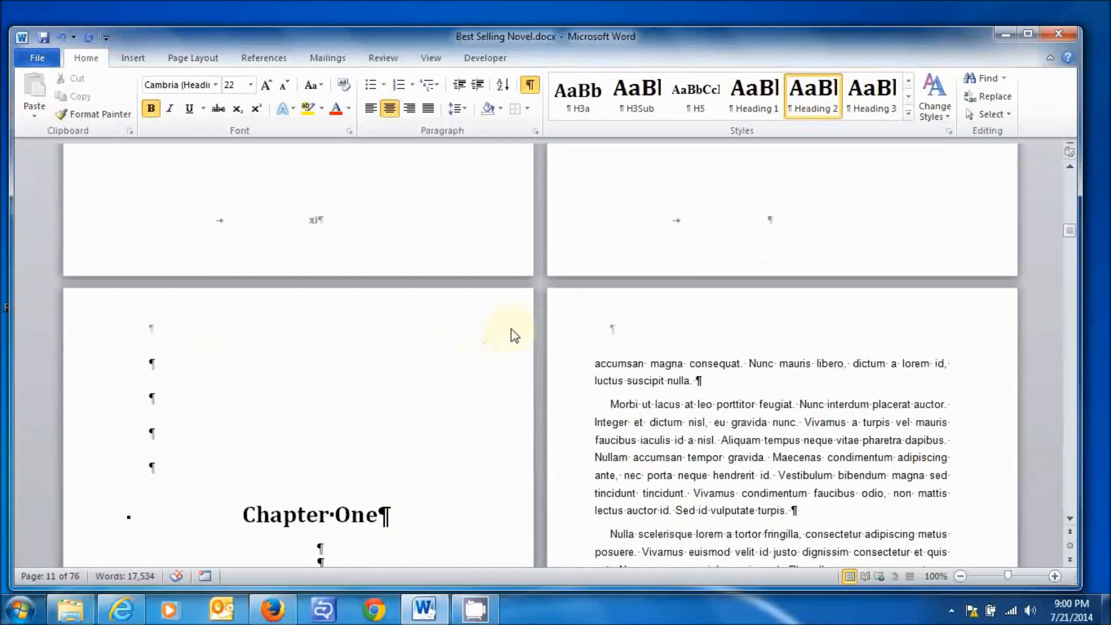
double_click(720, 323)
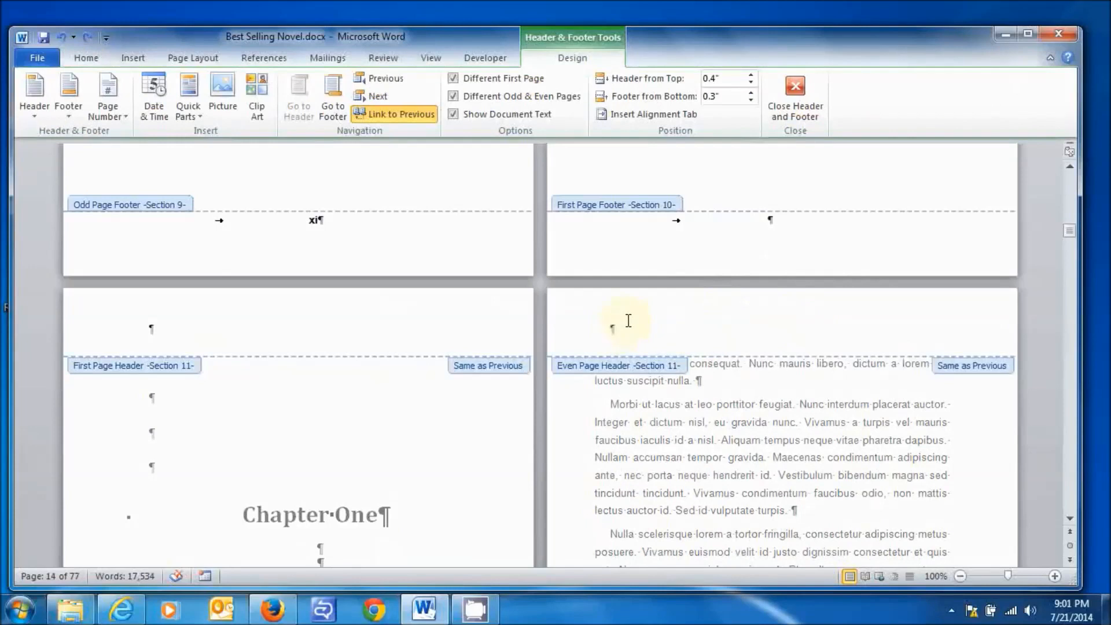
text(Best·Selling·Novel)
Centre the book title in the even page header with a center alignment tab relative to the margin, without a leader
scroll(781, 324, up, 1)
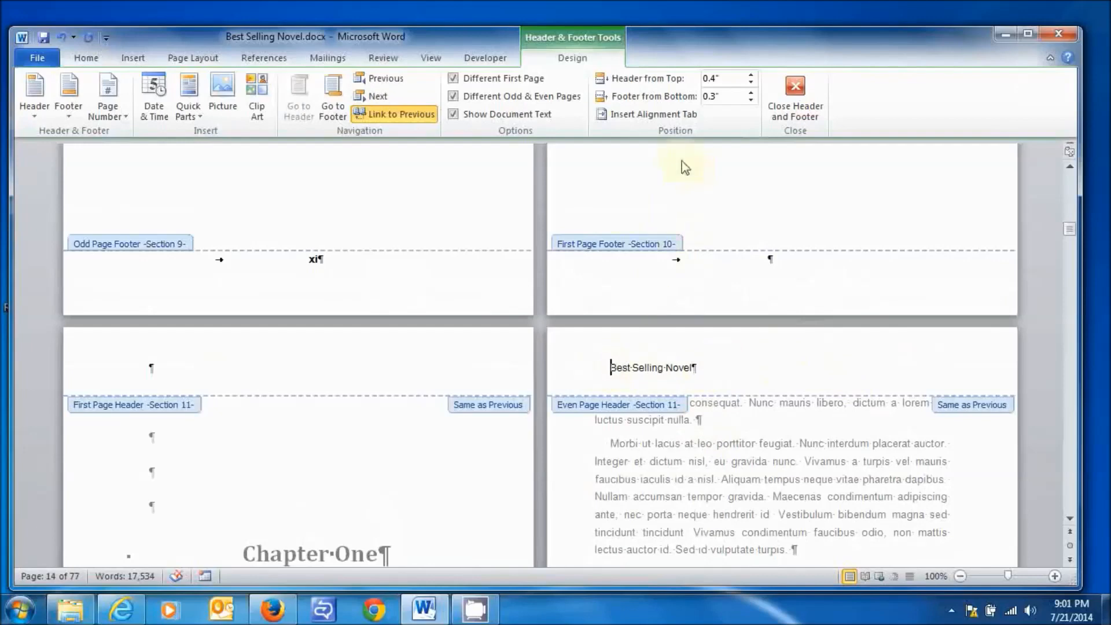
click(631, 116)
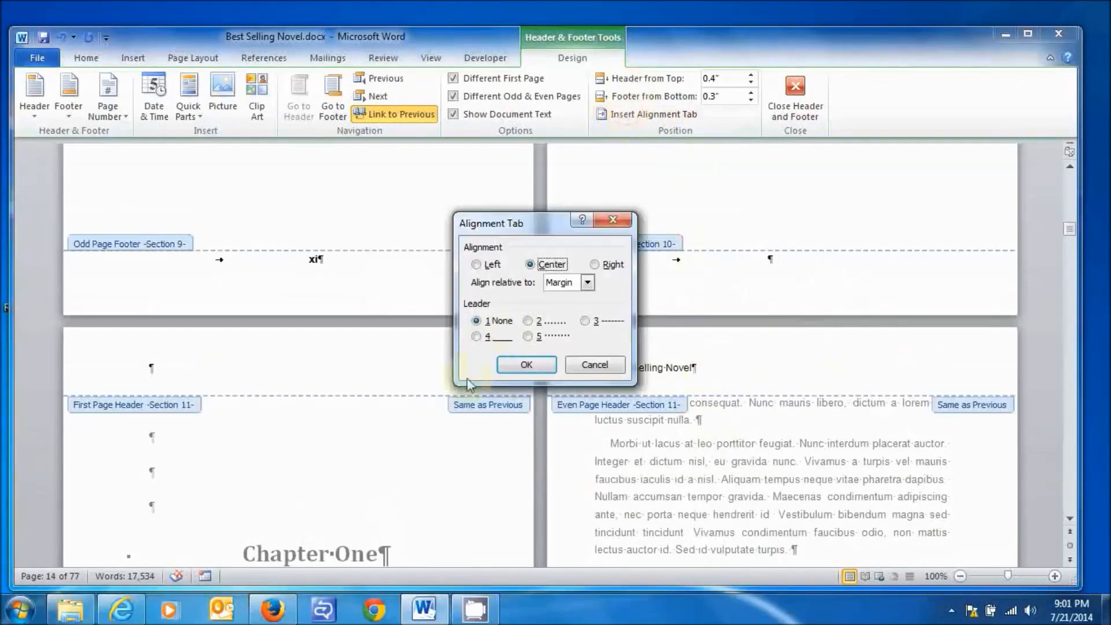
click(530, 360)
Remove the border line from the odd page header of Section 11
scroll(665, 469, down, 14)
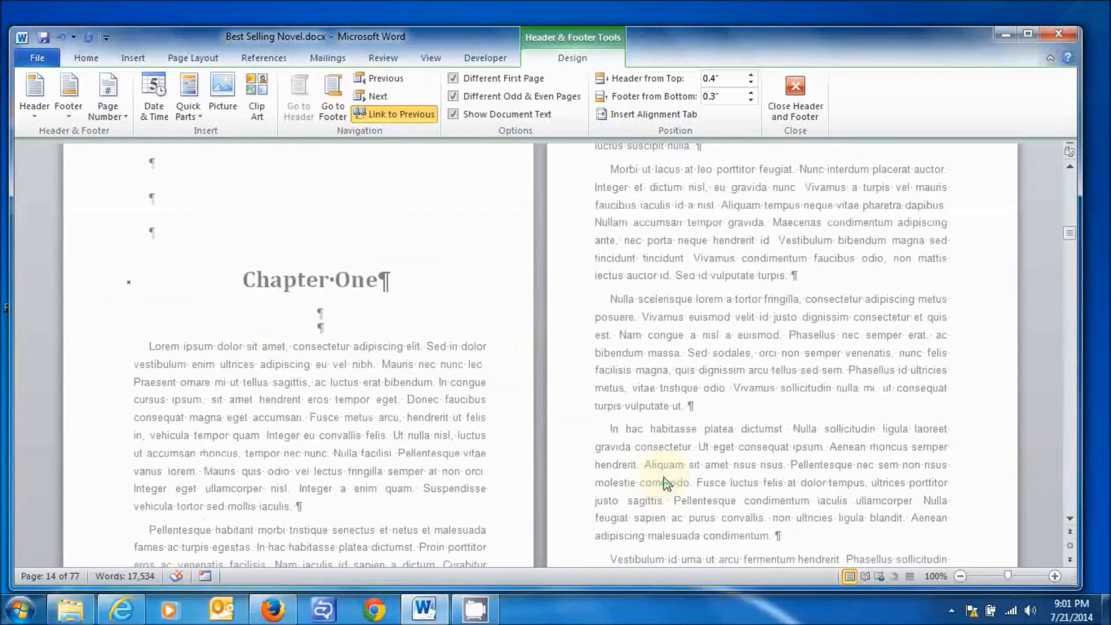
scroll(665, 466, down, 4)
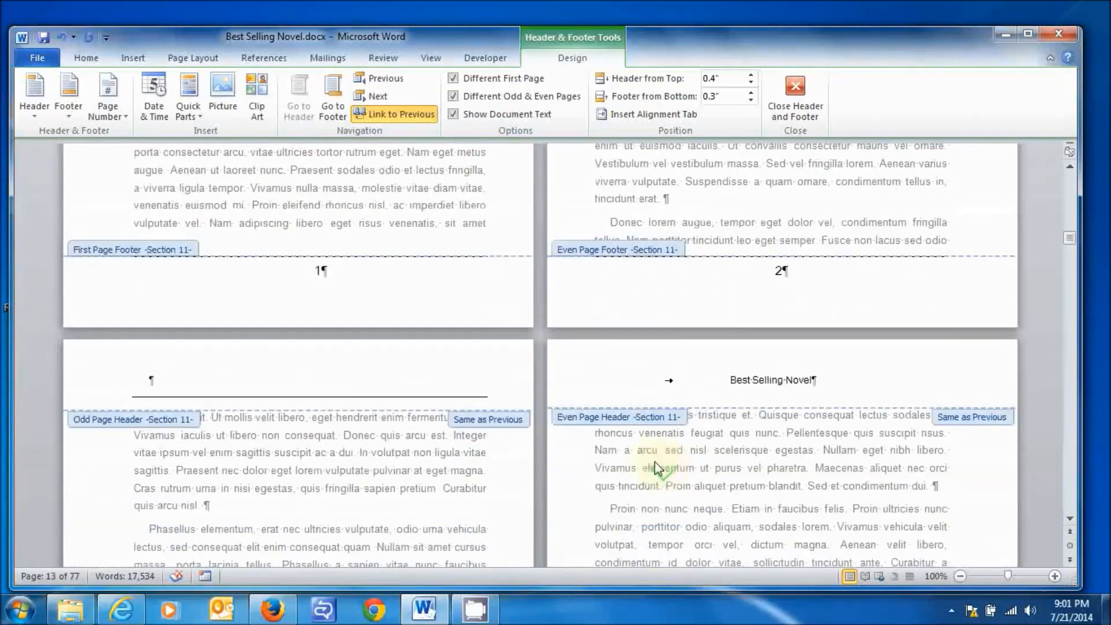
scroll(636, 465, down, 1)
click(139, 350)
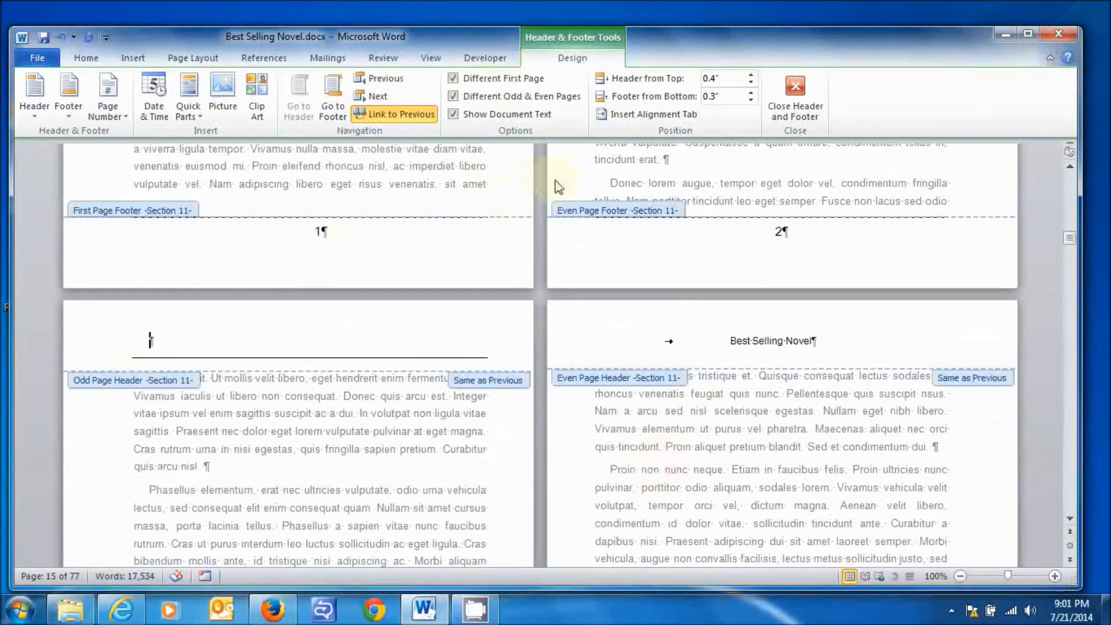
click(85, 57)
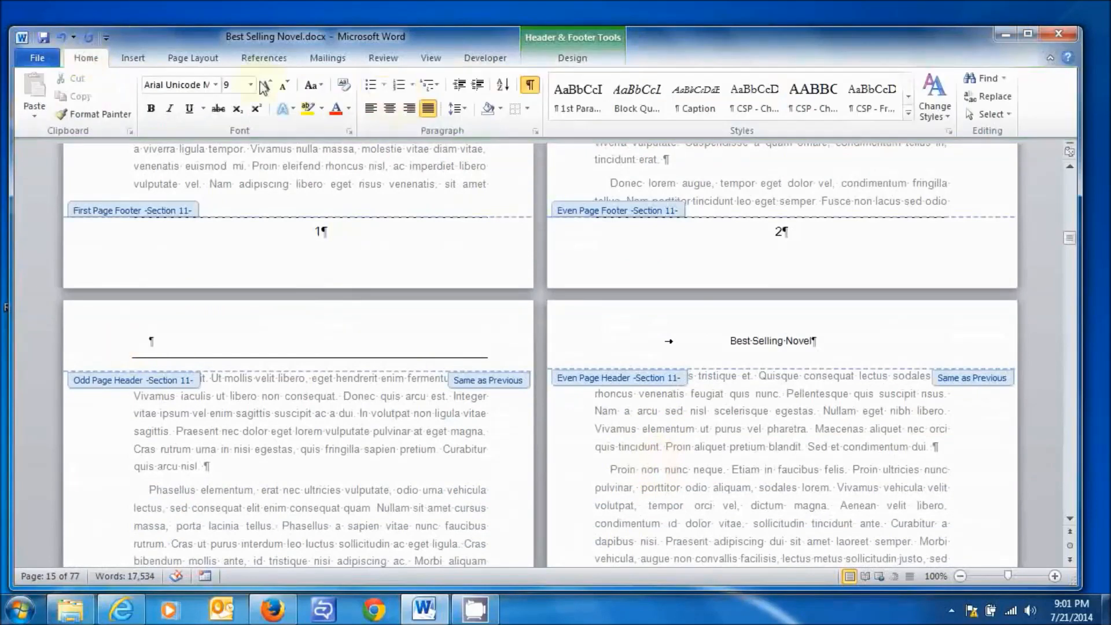
click(527, 108)
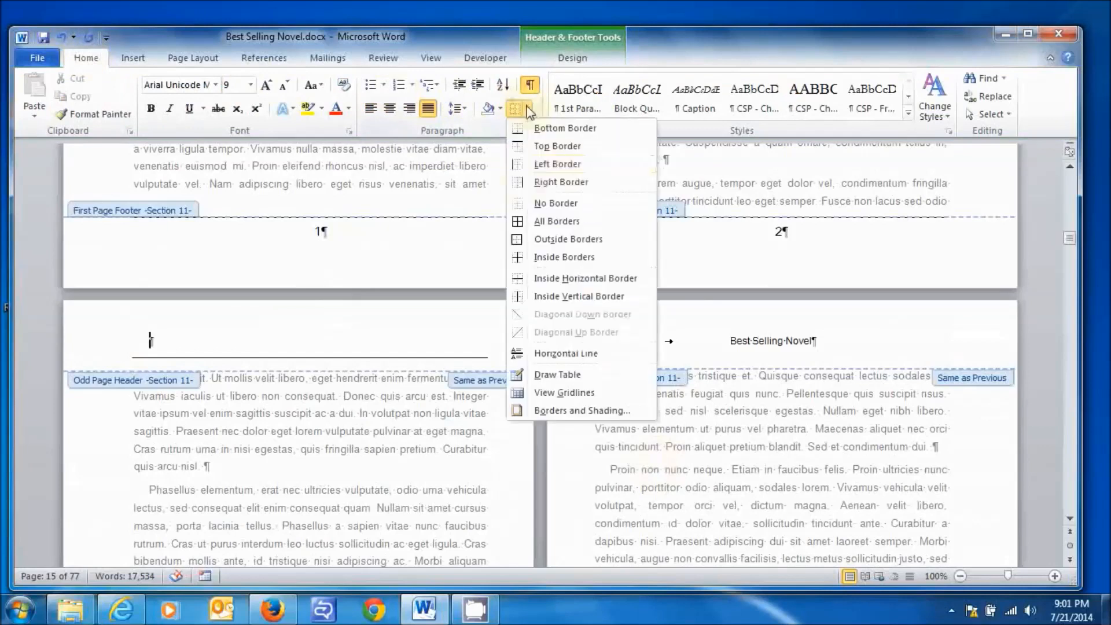
click(536, 205)
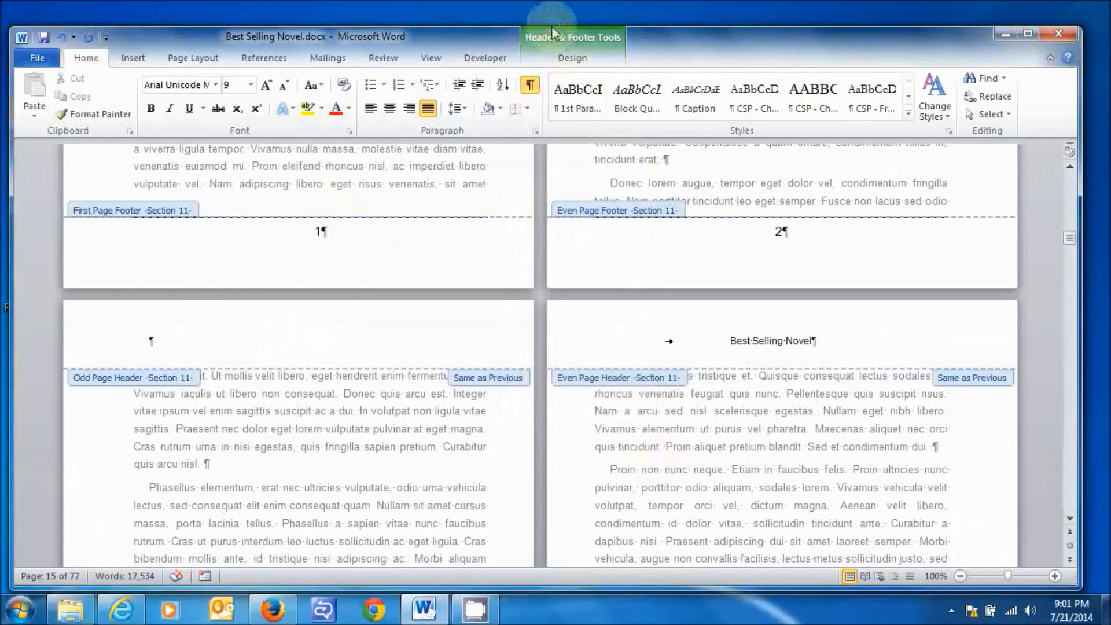
Insert a StyleRef field for the Heading 3 style into the Section 11 odd page header, preserving formatting during updates
click(570, 58)
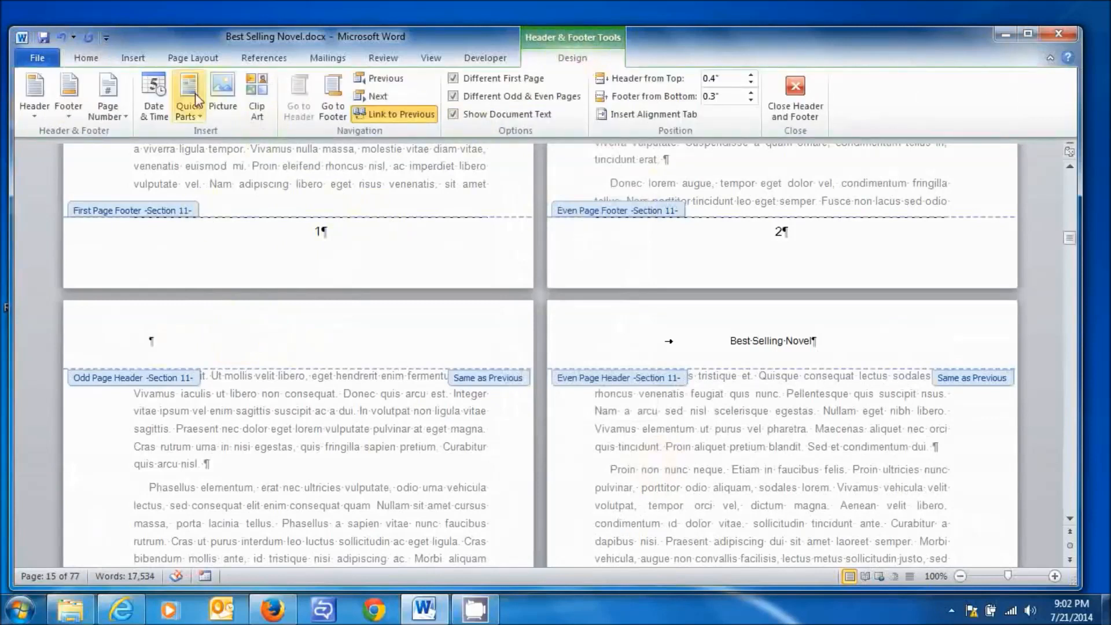
click(195, 116)
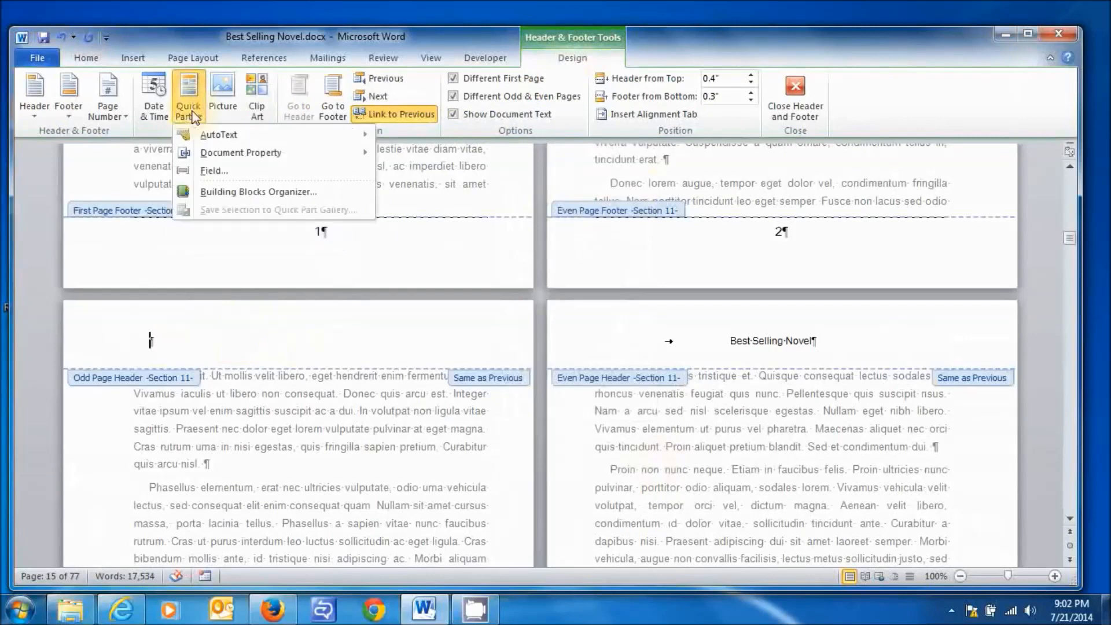
click(209, 172)
drag(401, 250, 382, 347)
click(309, 343)
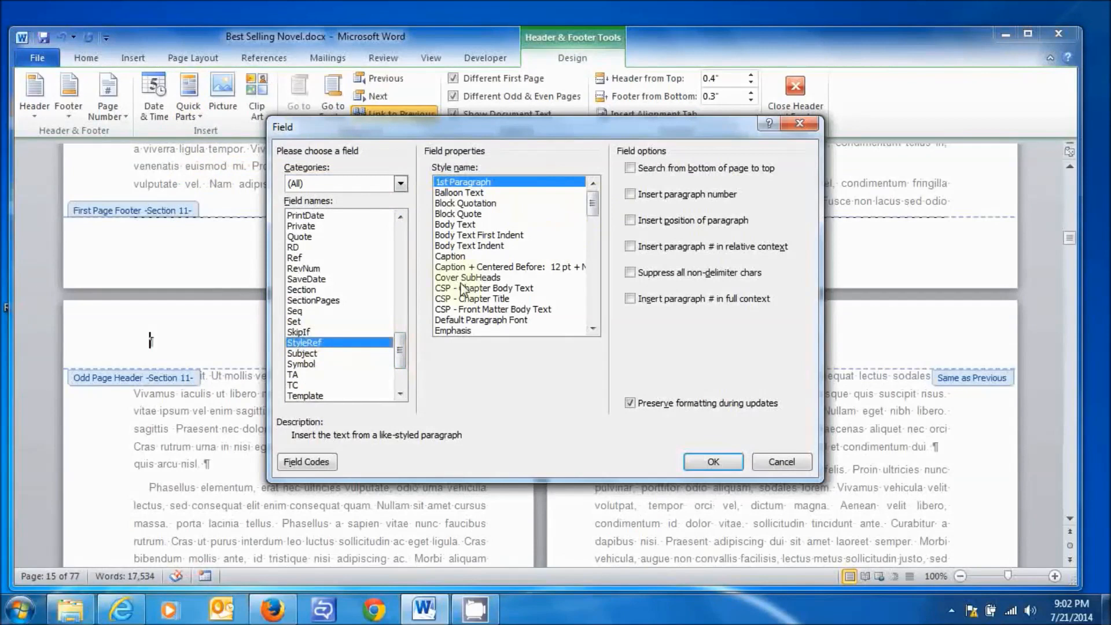
drag(594, 209, 598, 236)
click(473, 267)
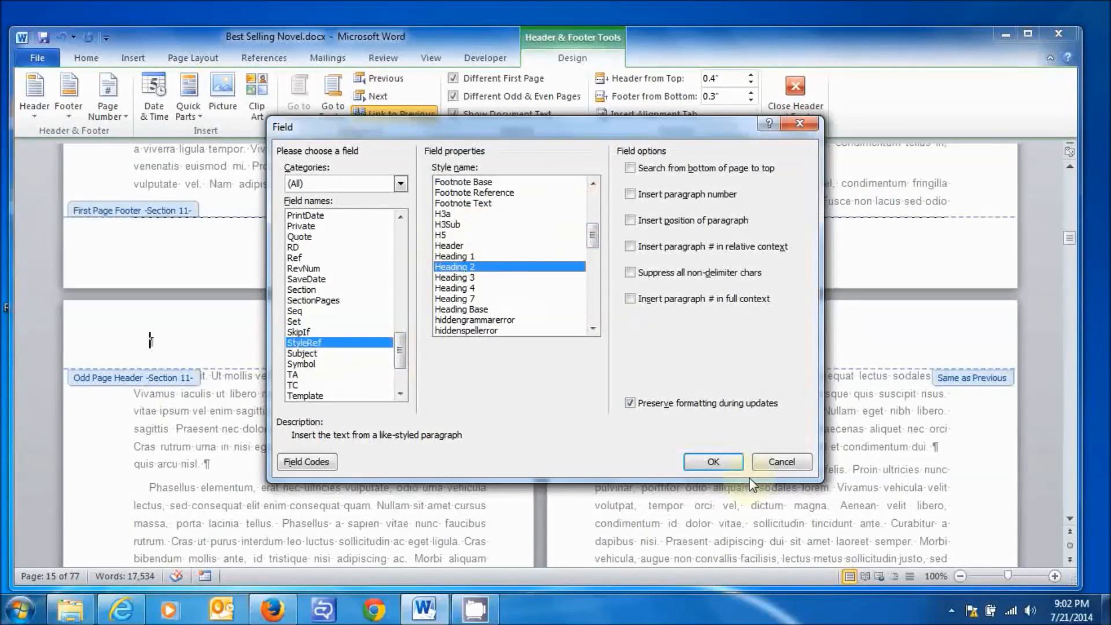
click(466, 288)
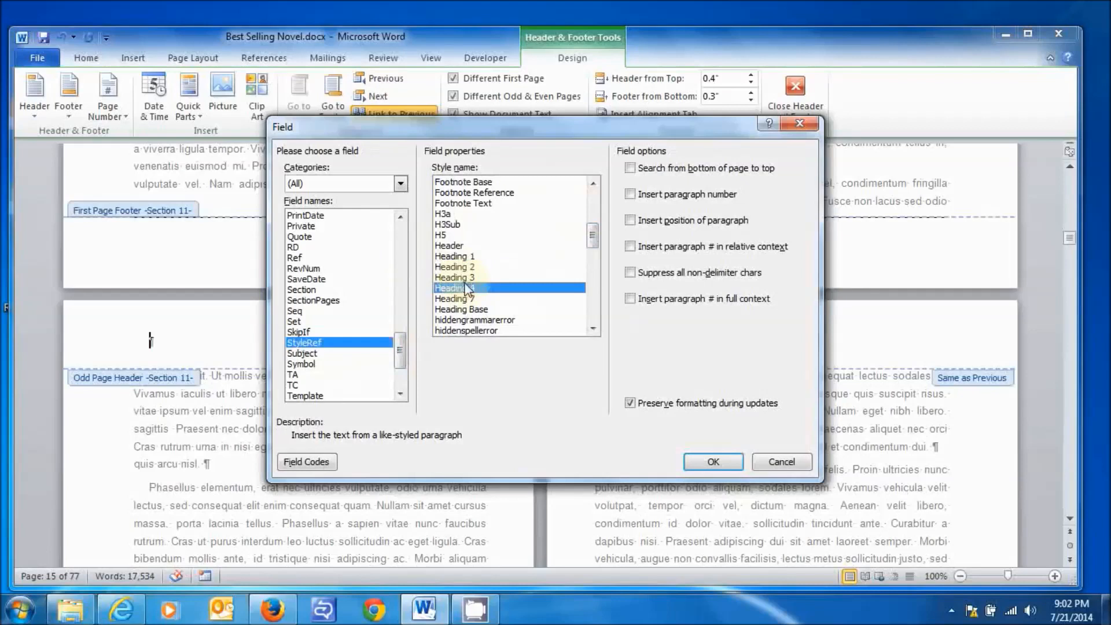
click(461, 276)
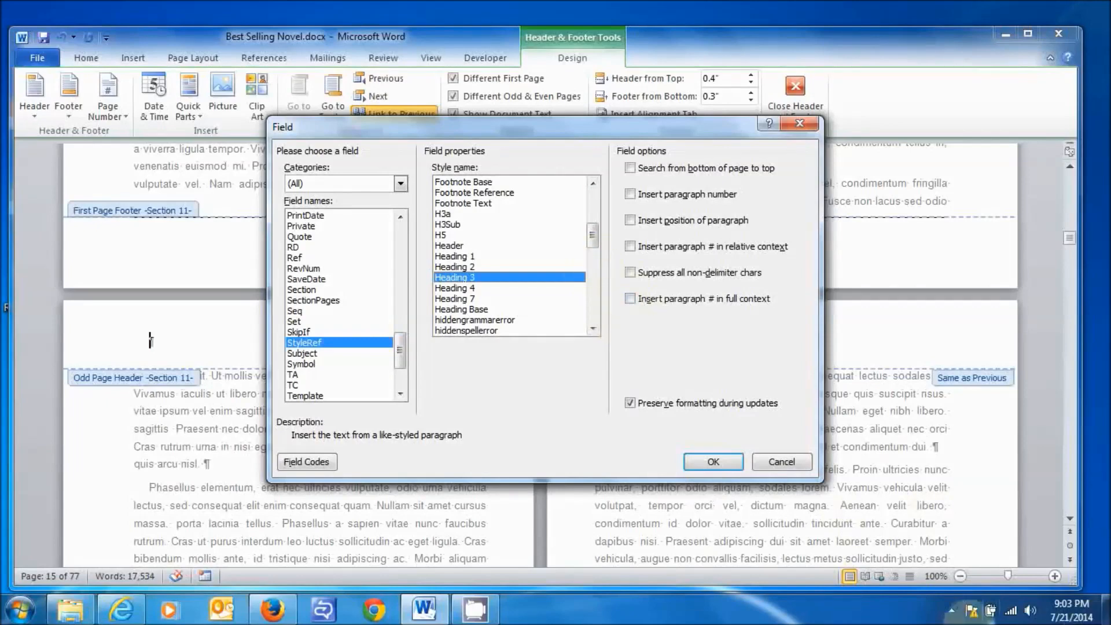
click(713, 461)
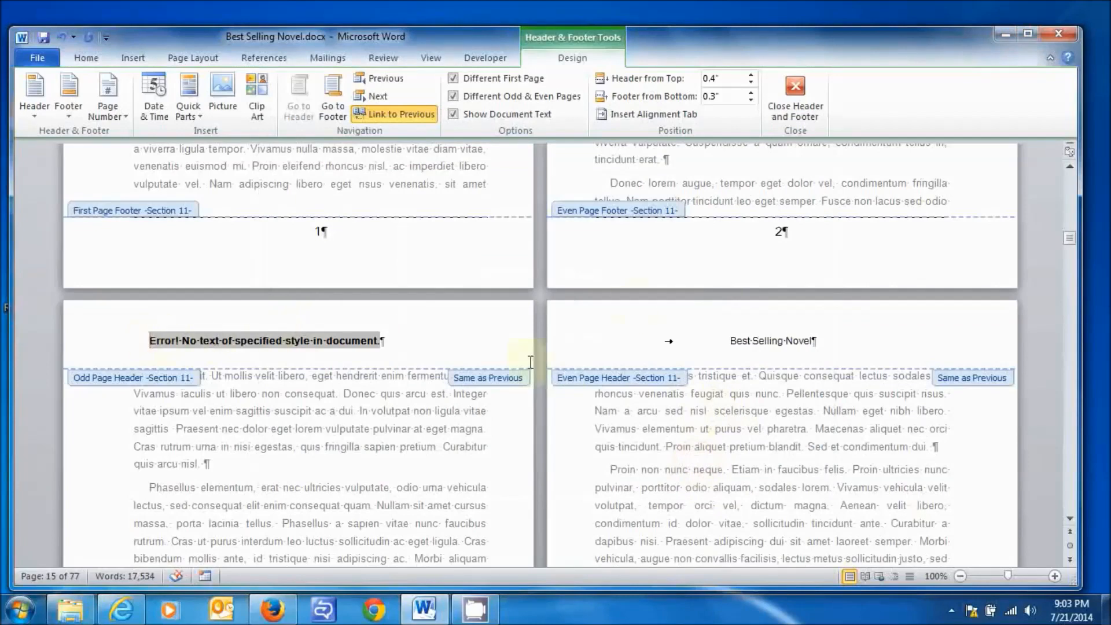
scroll(506, 320, up, 15)
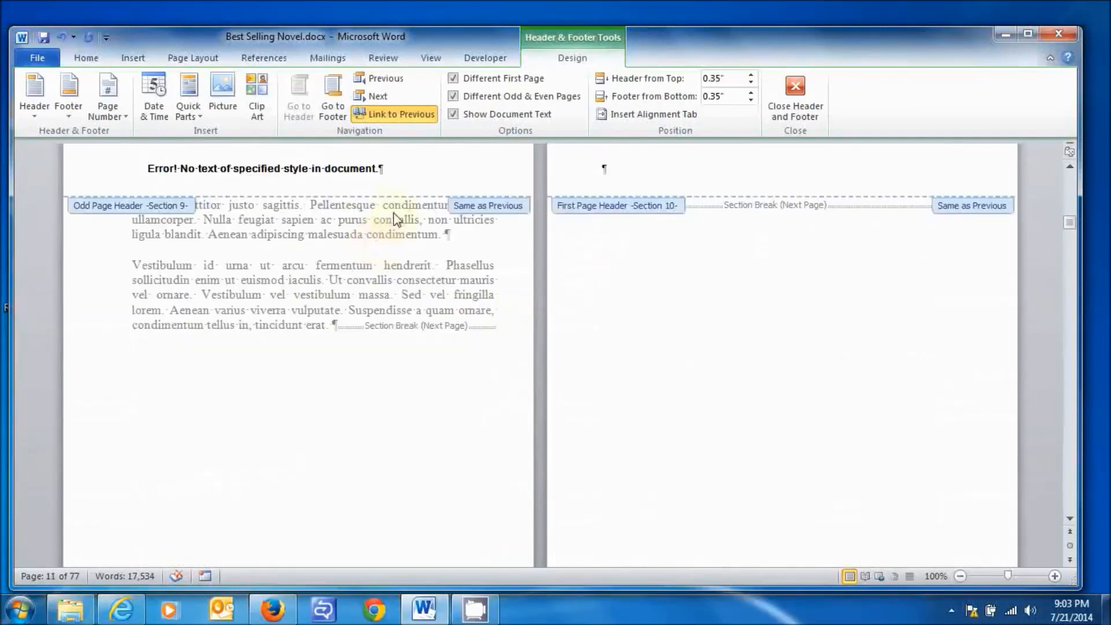
Leave header editing and check which heading style is applied to the Chapter Three and Chapter Two titles
double_click(393, 212)
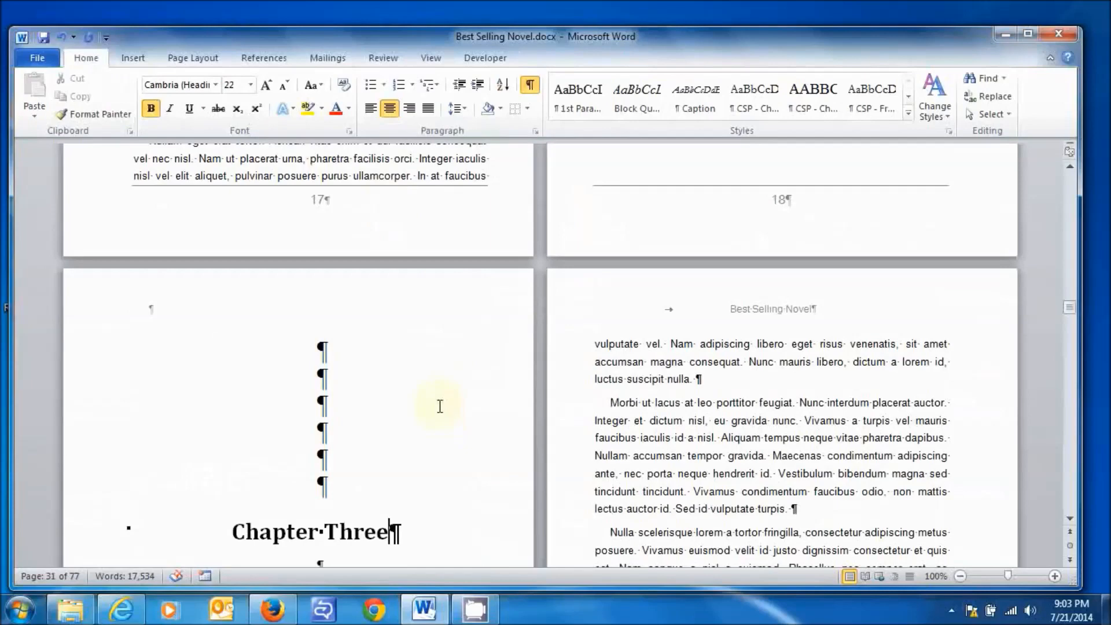
click(387, 529)
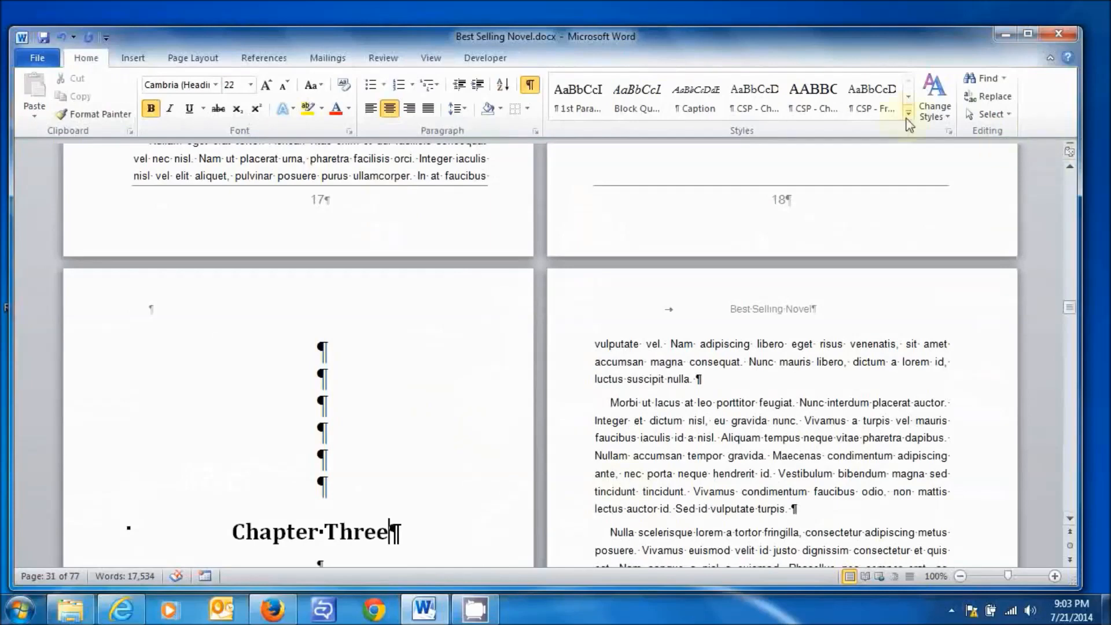
click(907, 98)
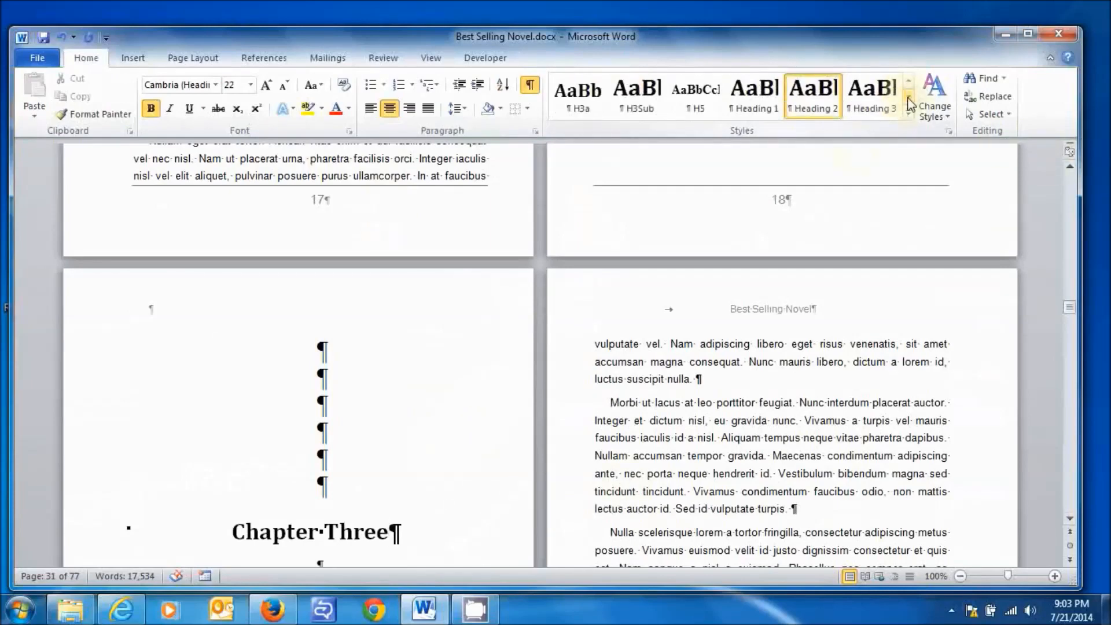
scroll(440, 232, up, 10)
scroll(453, 212, up, 20)
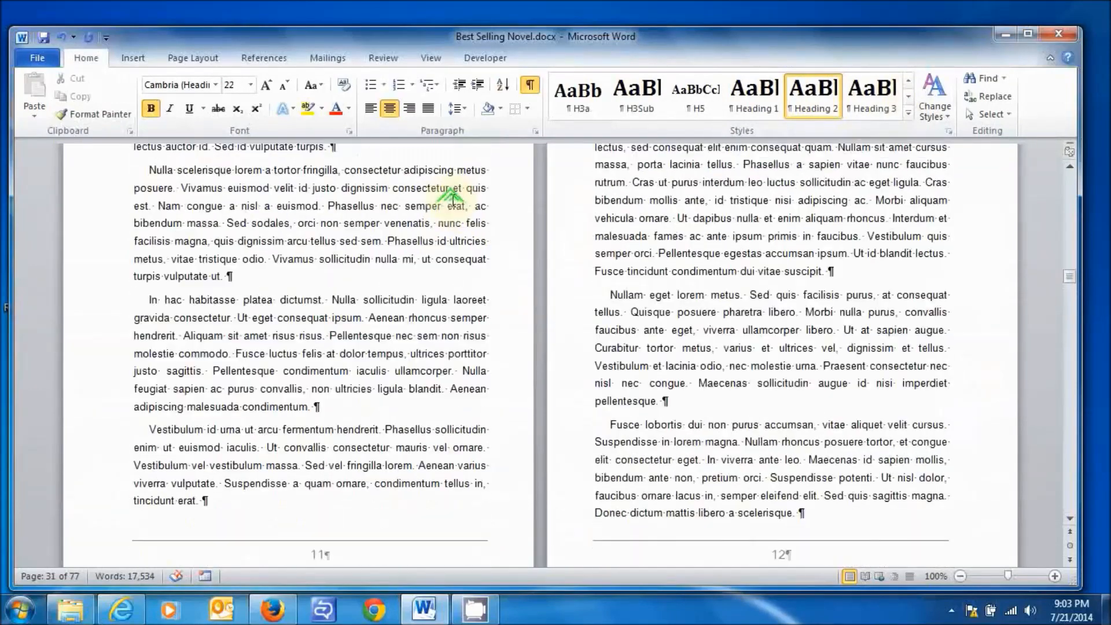
scroll(452, 197, up, 20)
scroll(459, 204, up, 20)
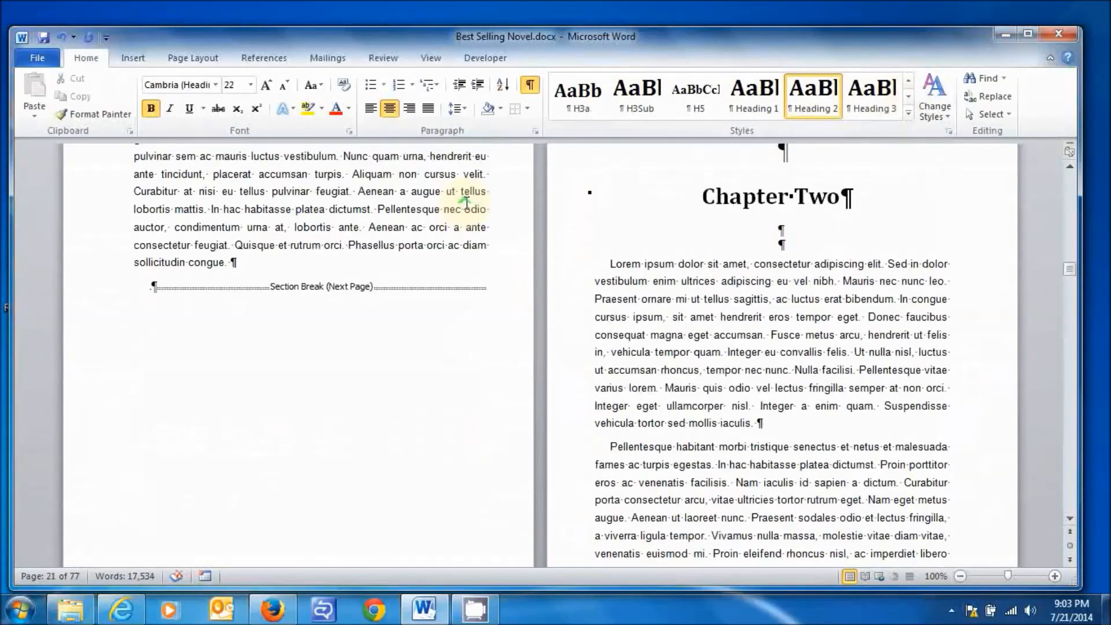
scroll(466, 203, up, 15)
scroll(475, 198, up, 15)
scroll(480, 198, down, 15)
scroll(489, 202, down, 8)
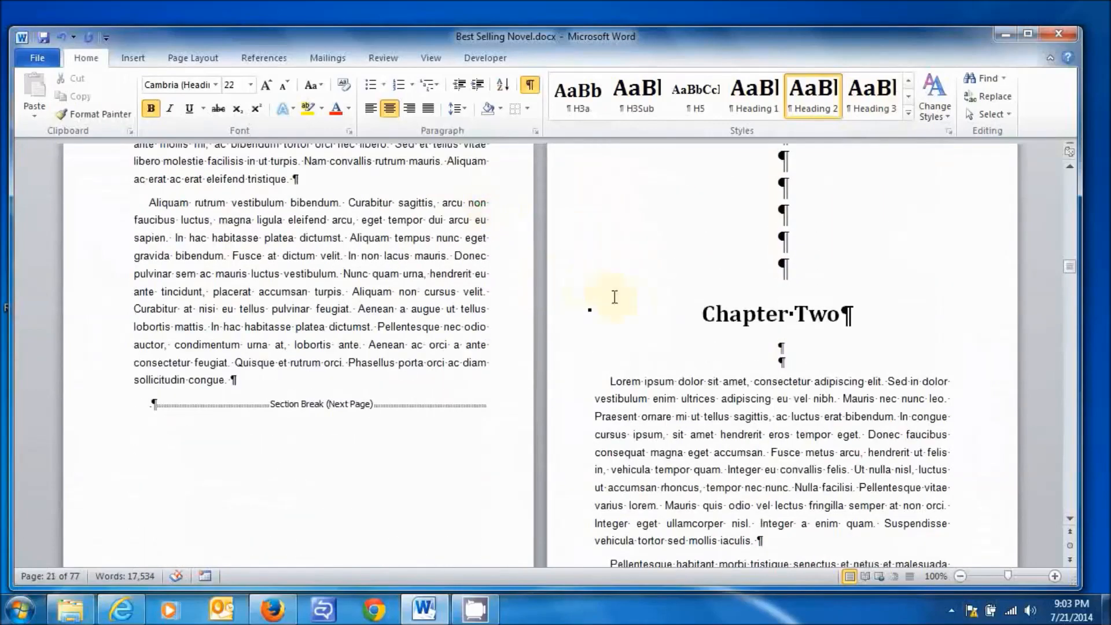
click(675, 318)
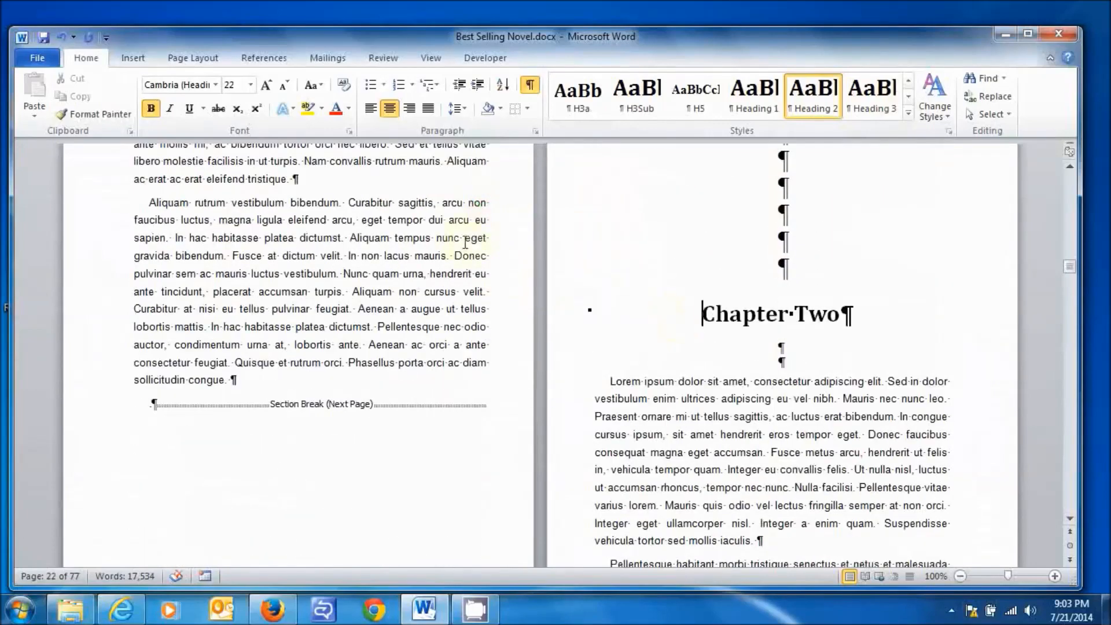
Delete the faulty StyleRef field from the Section 11 odd page header, on the third page of Chapter One
scroll(476, 227, up, 10)
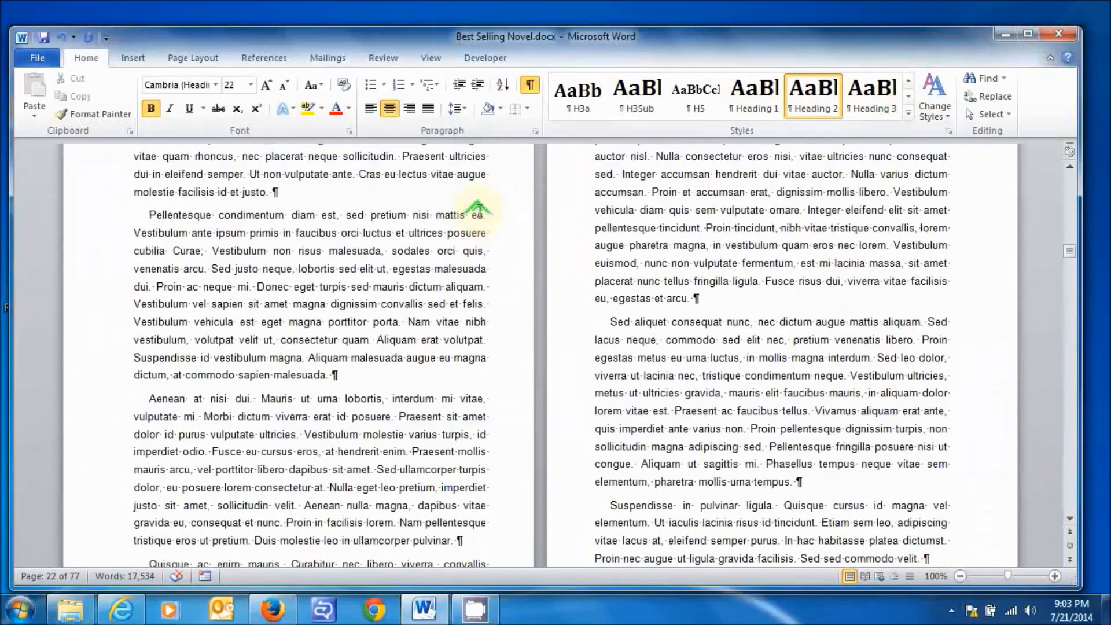
scroll(479, 213, up, 15)
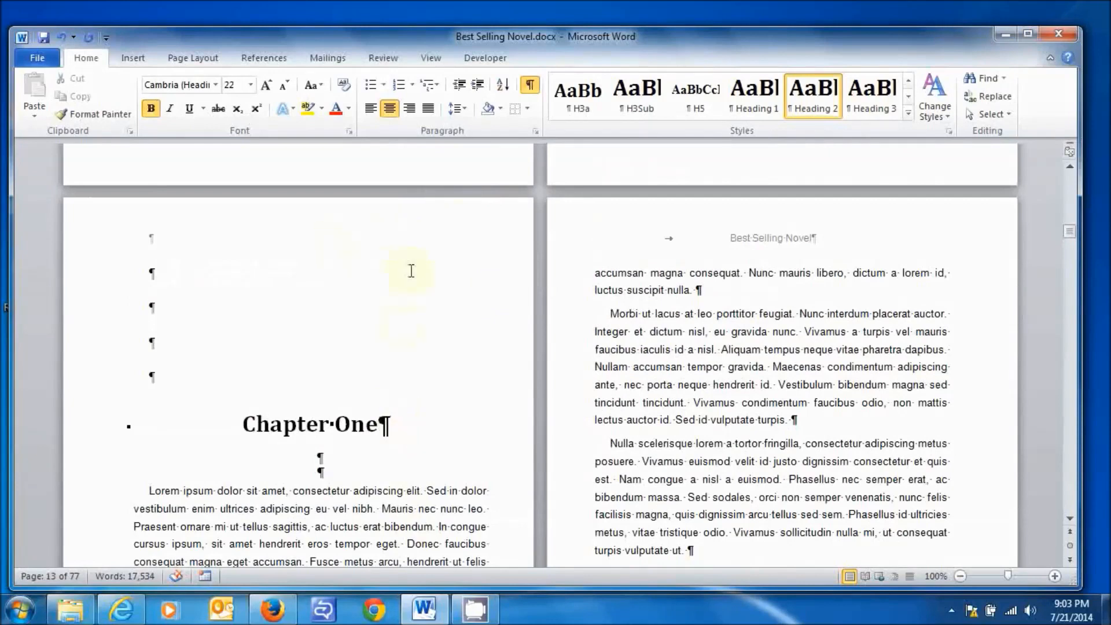
scroll(461, 421, down, 5)
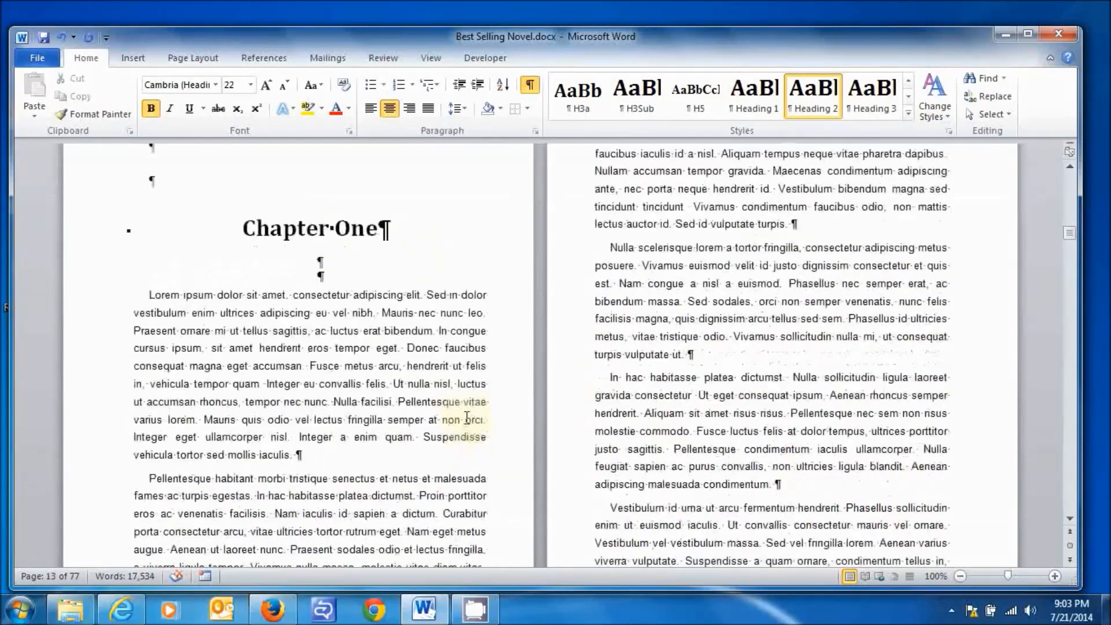
scroll(467, 411, down, 4)
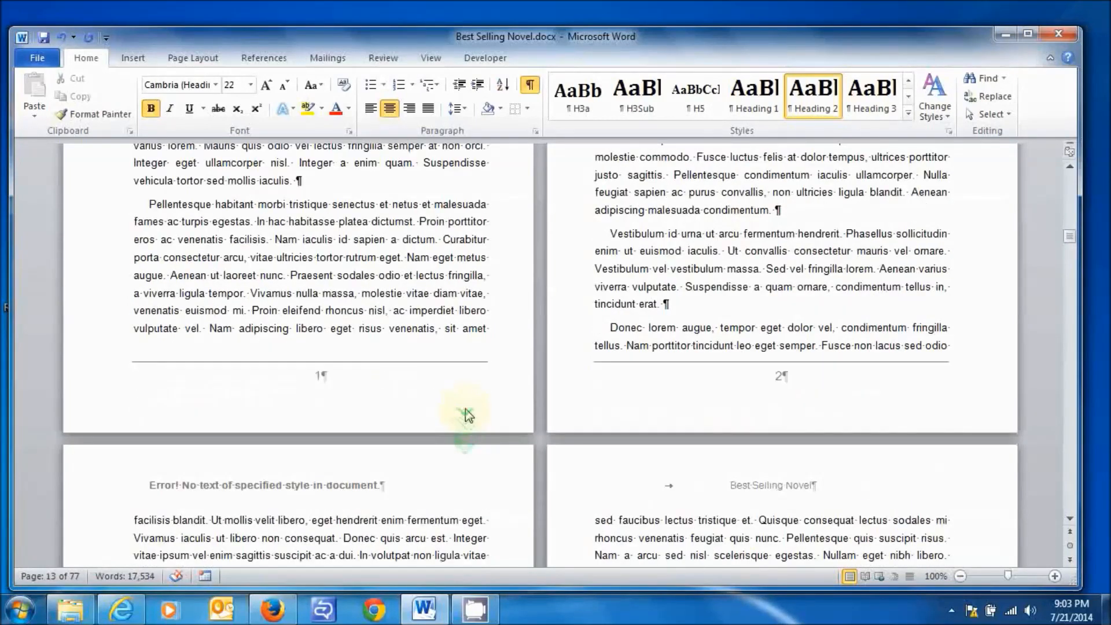
double_click(378, 464)
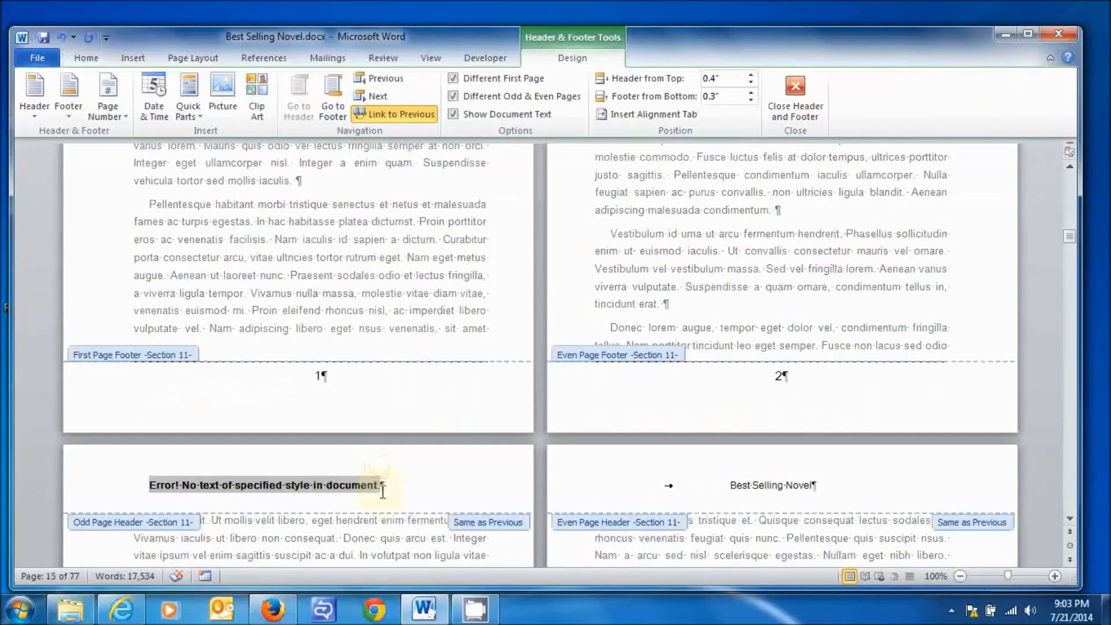
drag(383, 481, 9, 431)
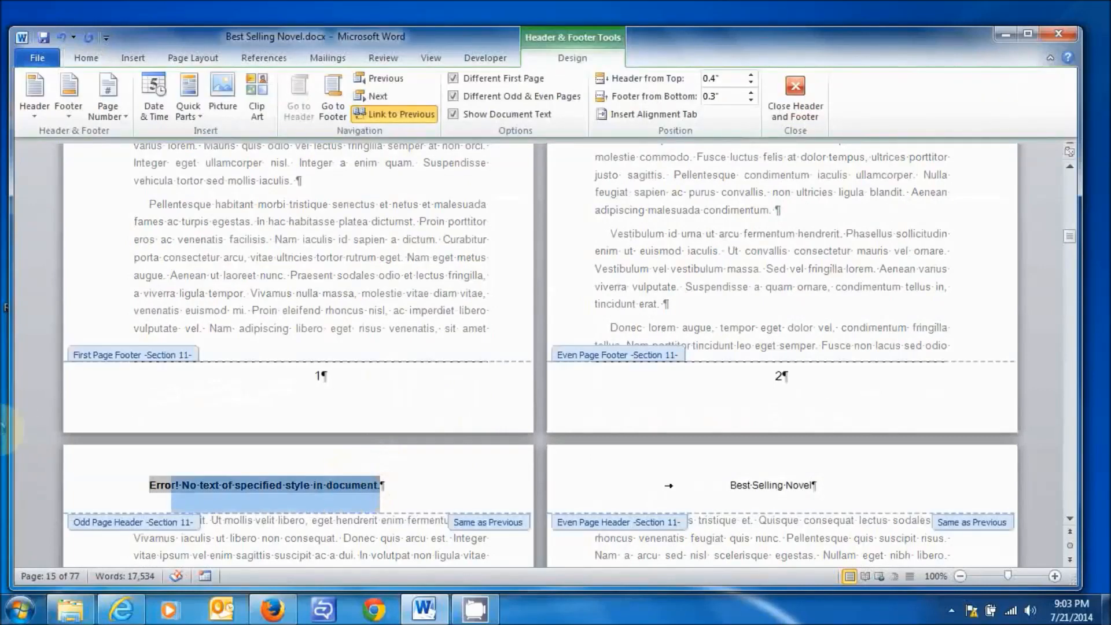
key(Right)
key(BackSpace)
key(BackSpace)
key(BackSpace)
key(BackSpace)
key(BackSpace)
key(BackSpace)
key(BackSpace)
key(BackSpace)
key(BackSpace)
key(BackSpace)
key(BackSpace)
key(BackSpace)
key(BackSpace)
key(BackSpace)
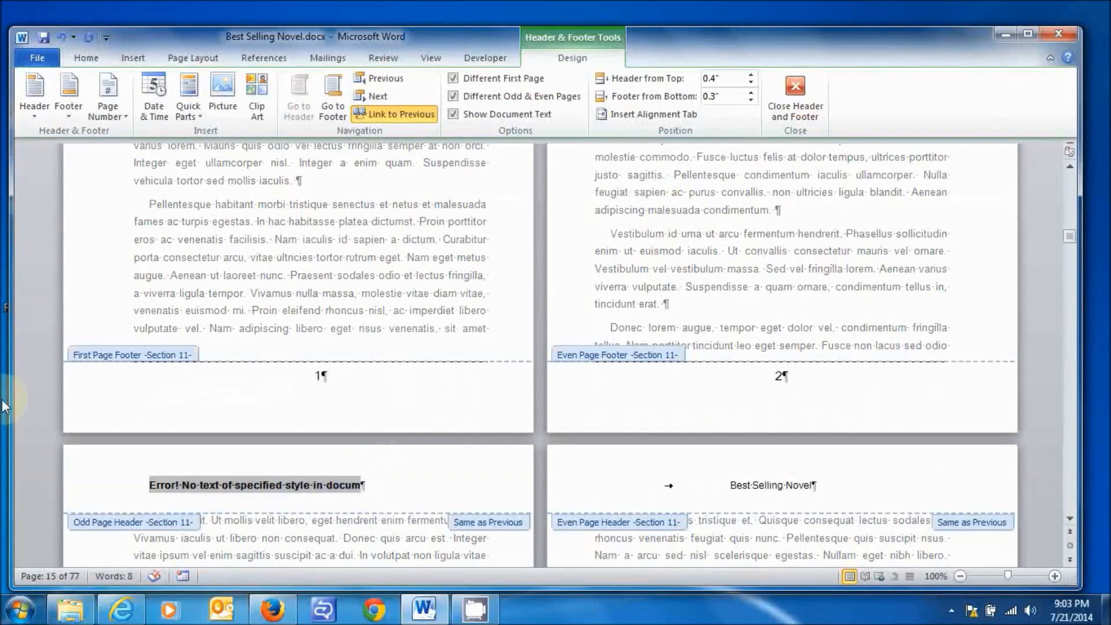
key(BackSpace)
key(BackSpace)
key(BackSpace)
key(BackSpace)
key(BackSpace)
key(BackSpace)
key(BackSpace)
key(BackSpace)
key(BackSpace)
key(BackSpace)
key(BackSpace)
key(BackSpace)
key(BackSpace)
key(BackSpace)
key(BackSpace)
key(BackSpace)
key(BackSpace)
key(BackSpace)
key(BackSpace)
key(BackSpace)
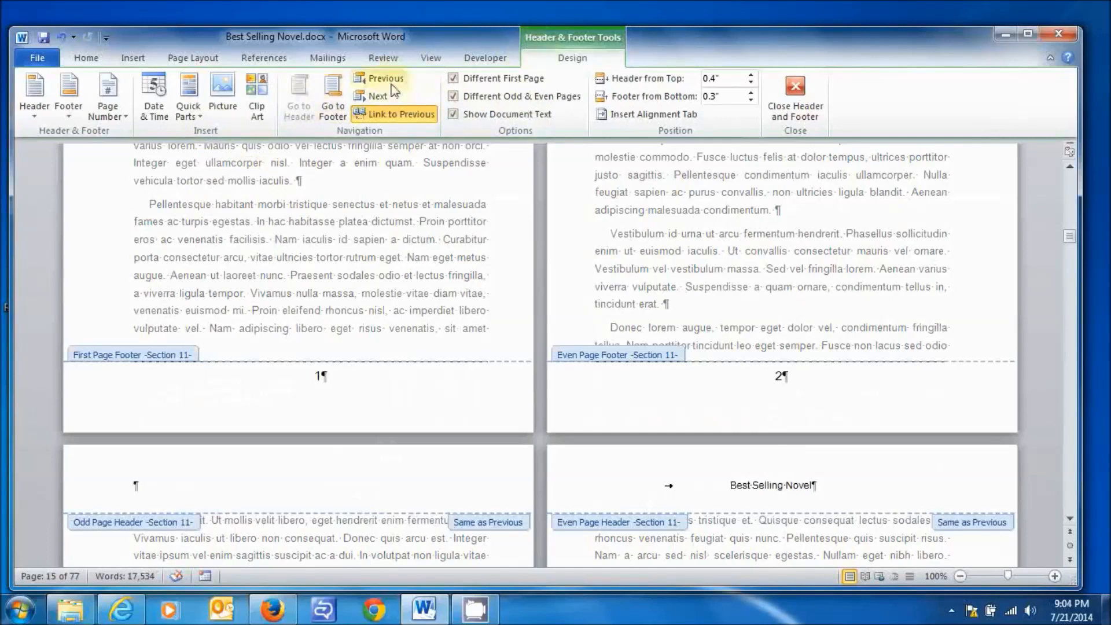
Insert a StyleRef field for the Heading 2 style into the Section 11 odd page header, preserving formatting during updates
click(189, 98)
mouse_move(221, 148)
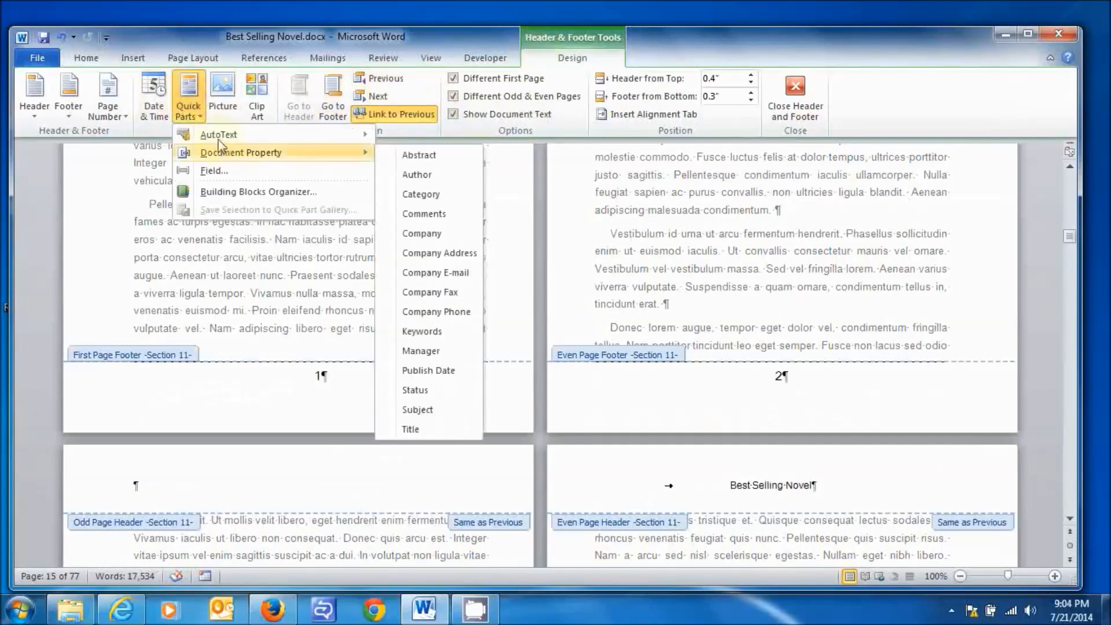
click(221, 172)
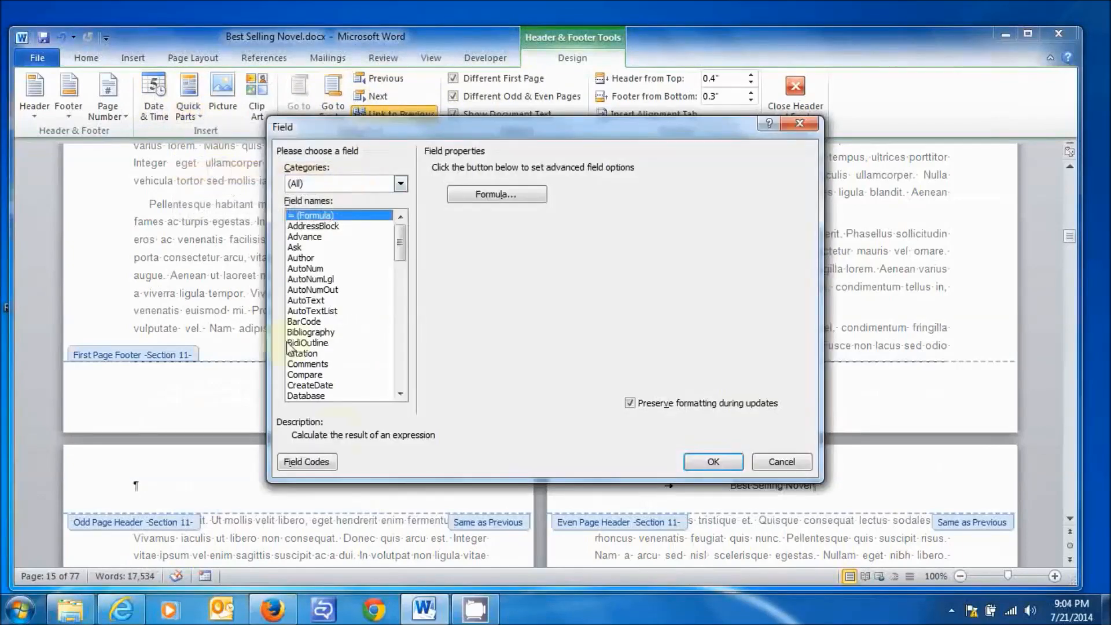
scroll(301, 332, down, 9)
scroll(304, 318, down, 9)
click(304, 310)
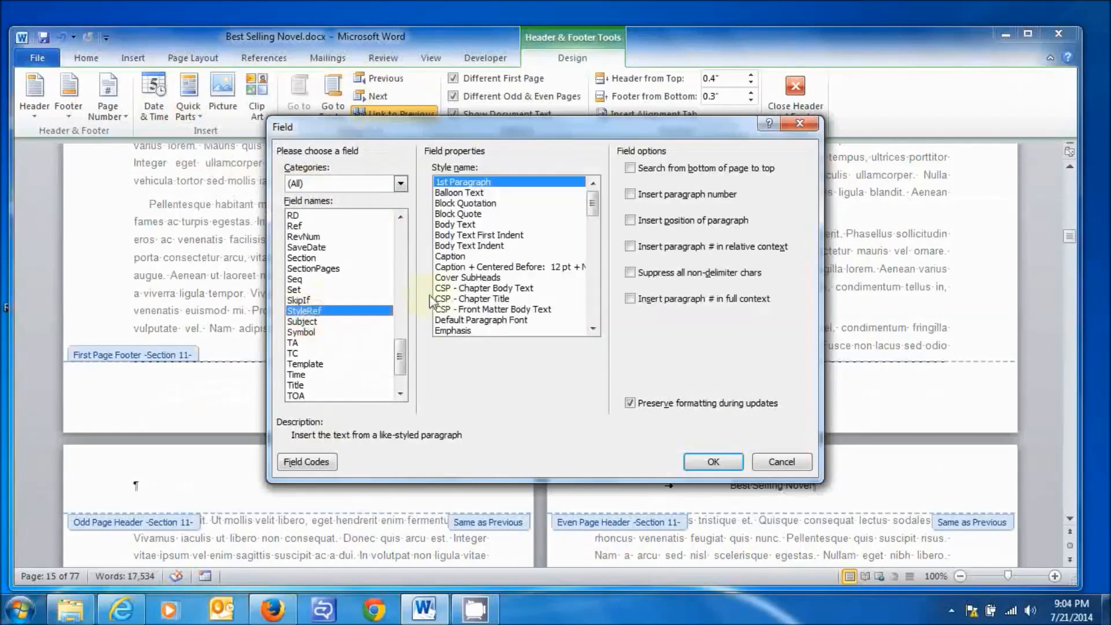
scroll(501, 270, down, 2)
click(501, 270)
scroll(501, 271, down, 8)
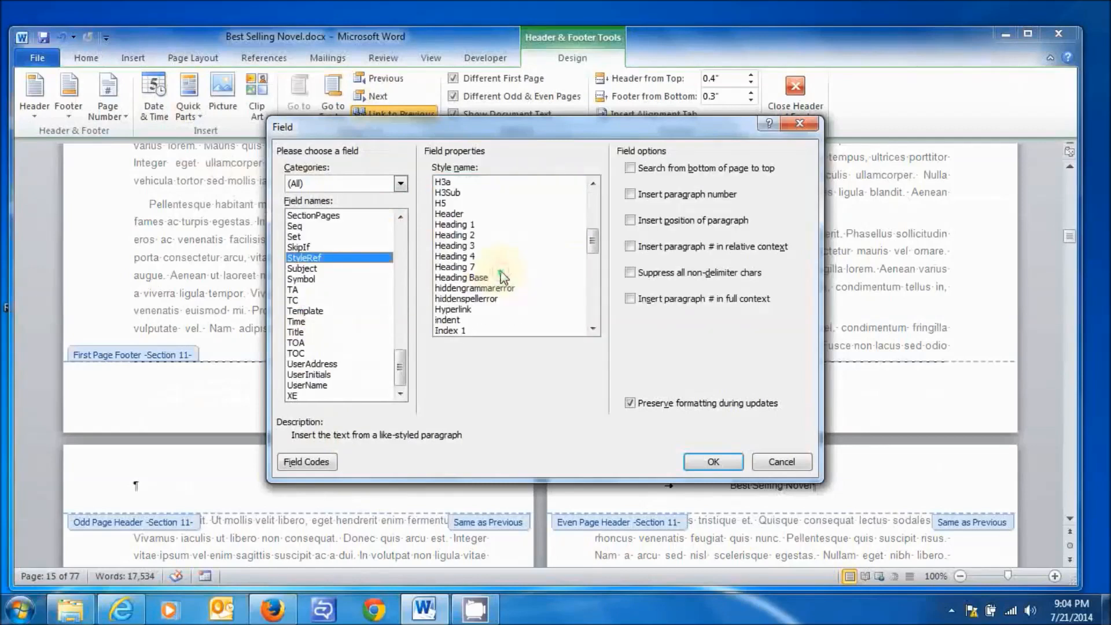
click(455, 235)
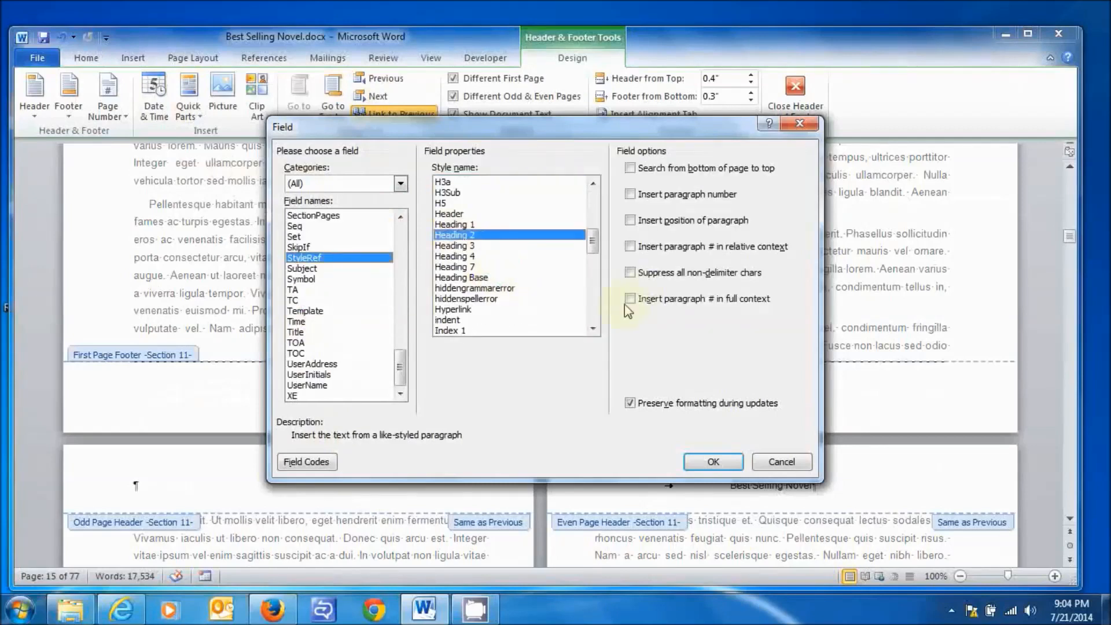
click(713, 462)
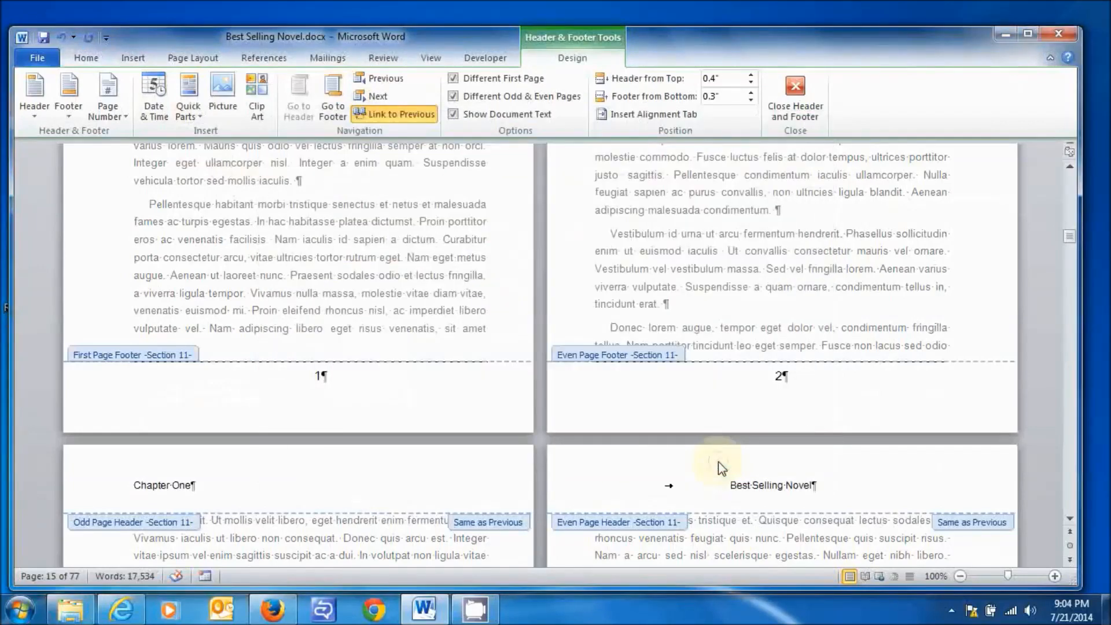
Centre the chapter title in the odd page header with a center alignment tab relative to the margin, without a leader
click(130, 481)
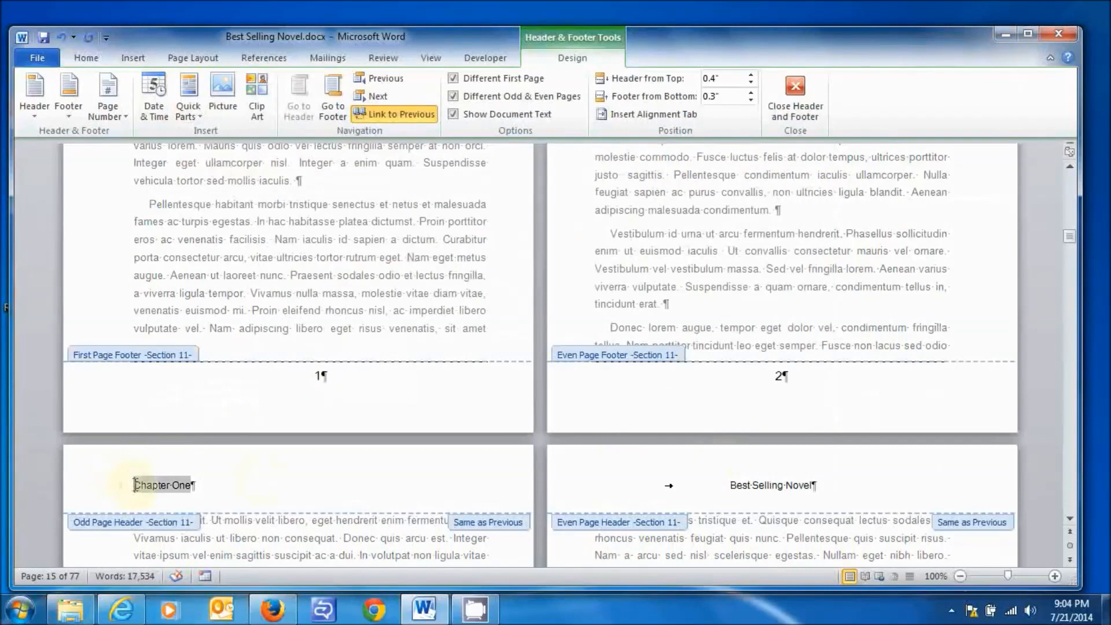
click(622, 114)
click(526, 364)
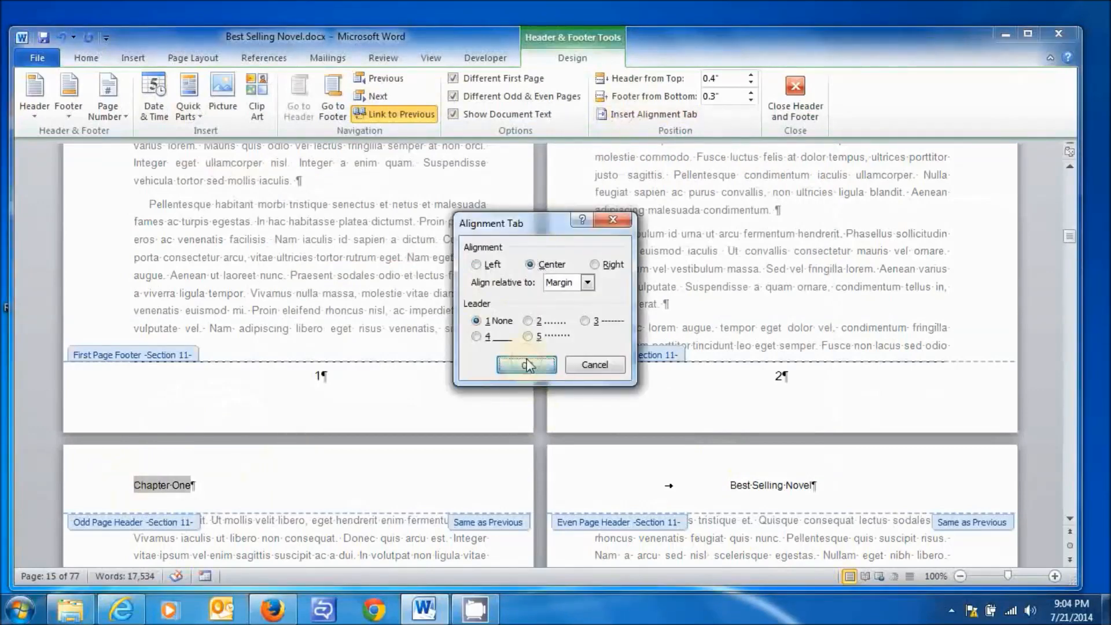
Examine the odd and even page headers and the page numbering throughout Chapters One, Two and Three
scroll(686, 466, down, 5)
scroll(684, 473, down, 5)
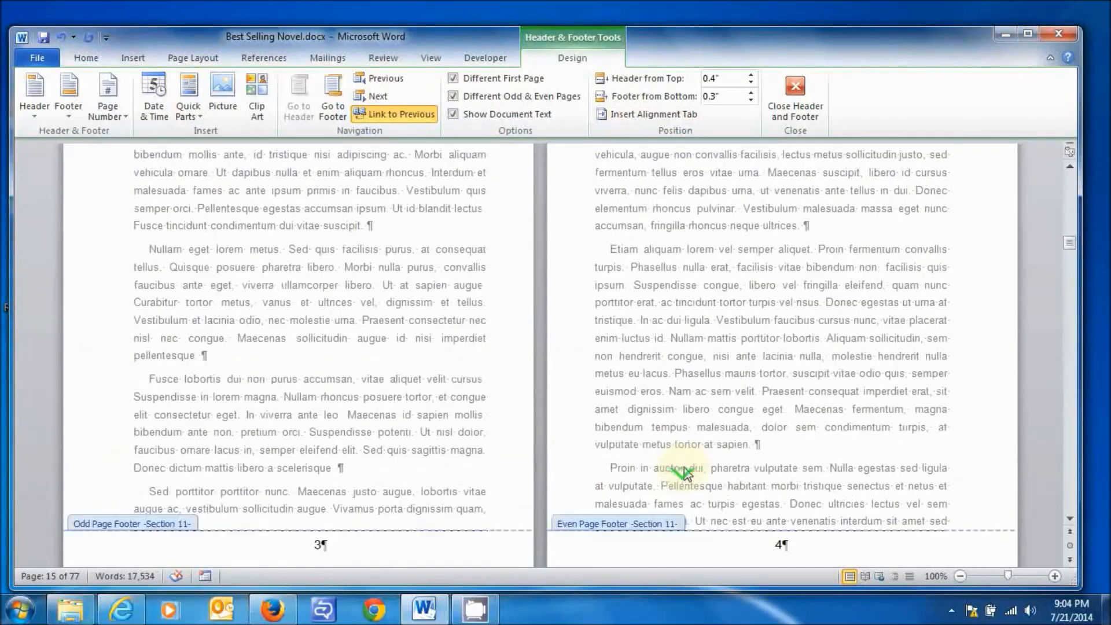
scroll(686, 471, down, 2)
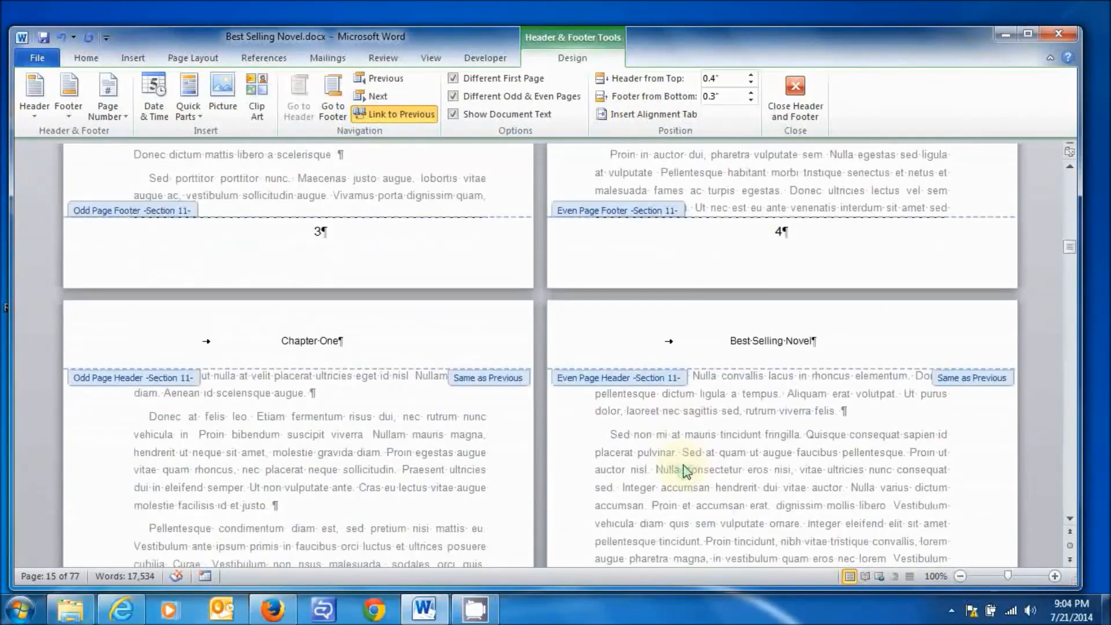
scroll(684, 470, down, 5)
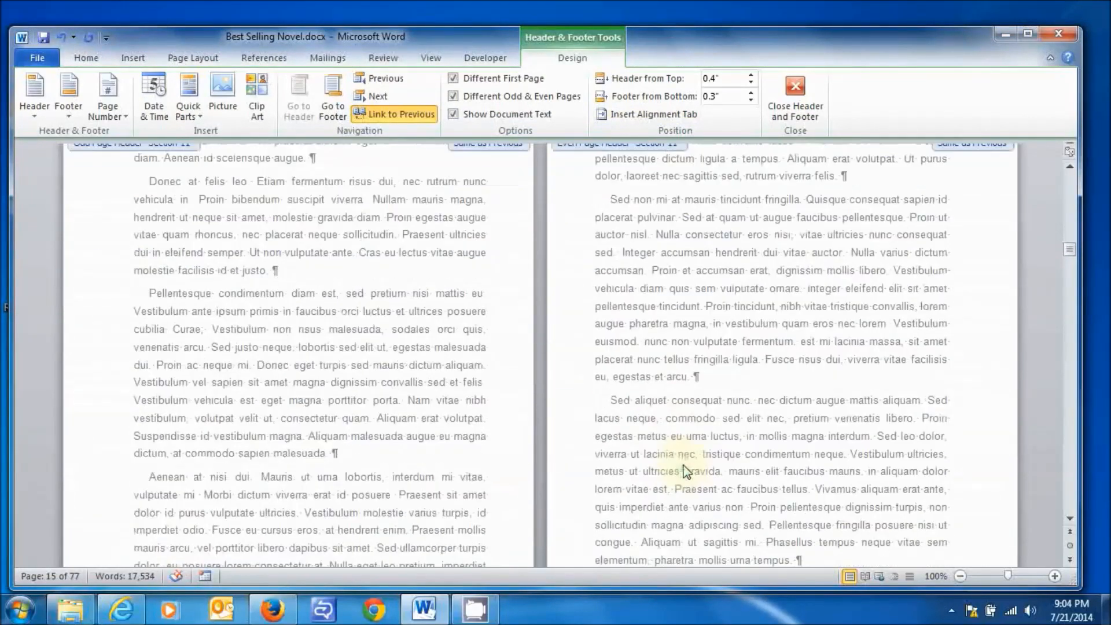
scroll(682, 464, down, 10)
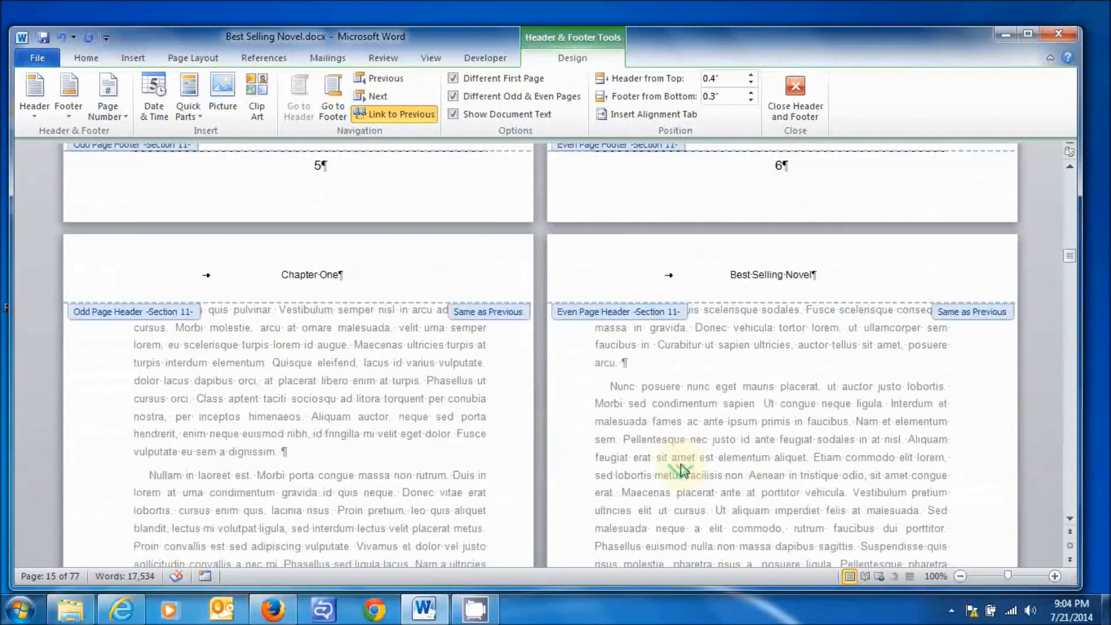
scroll(682, 464, down, 7)
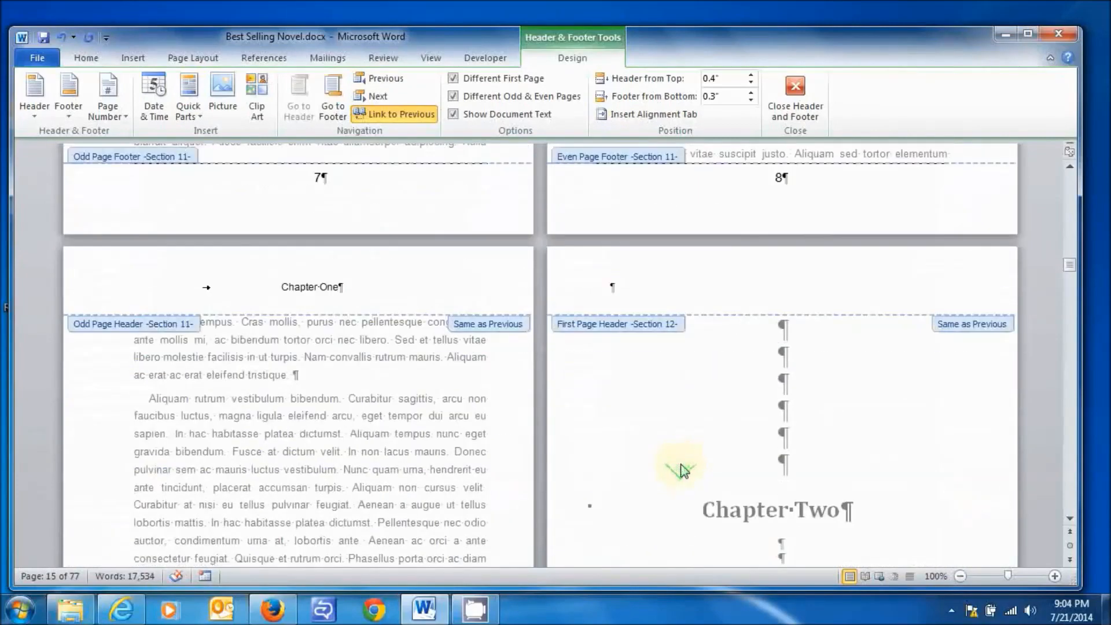
scroll(682, 470, down, 8)
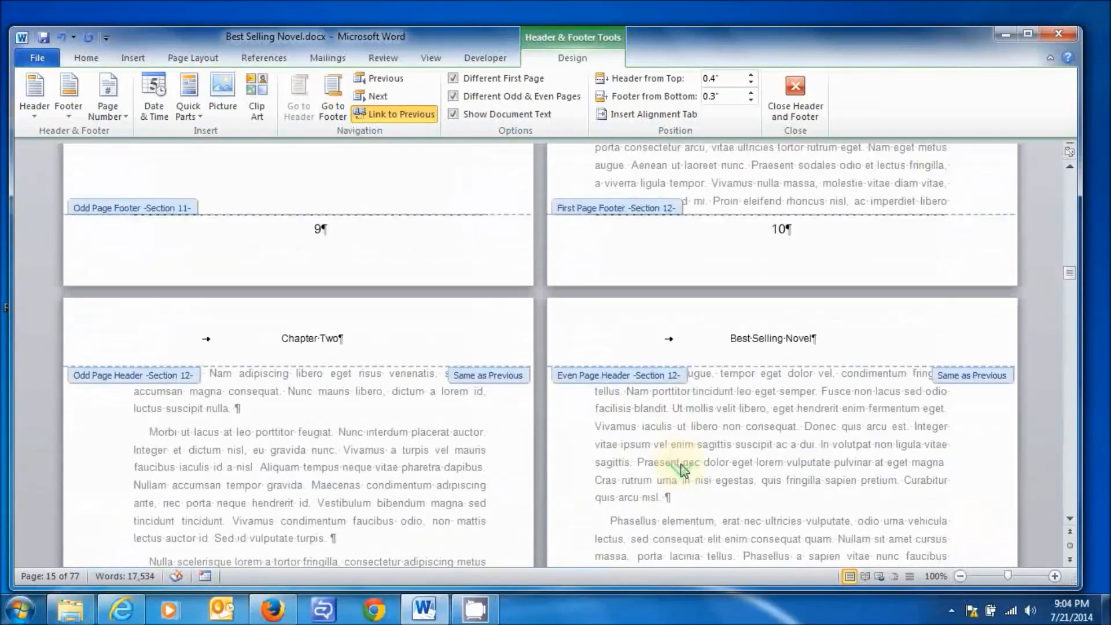
scroll(683, 471, down, 10)
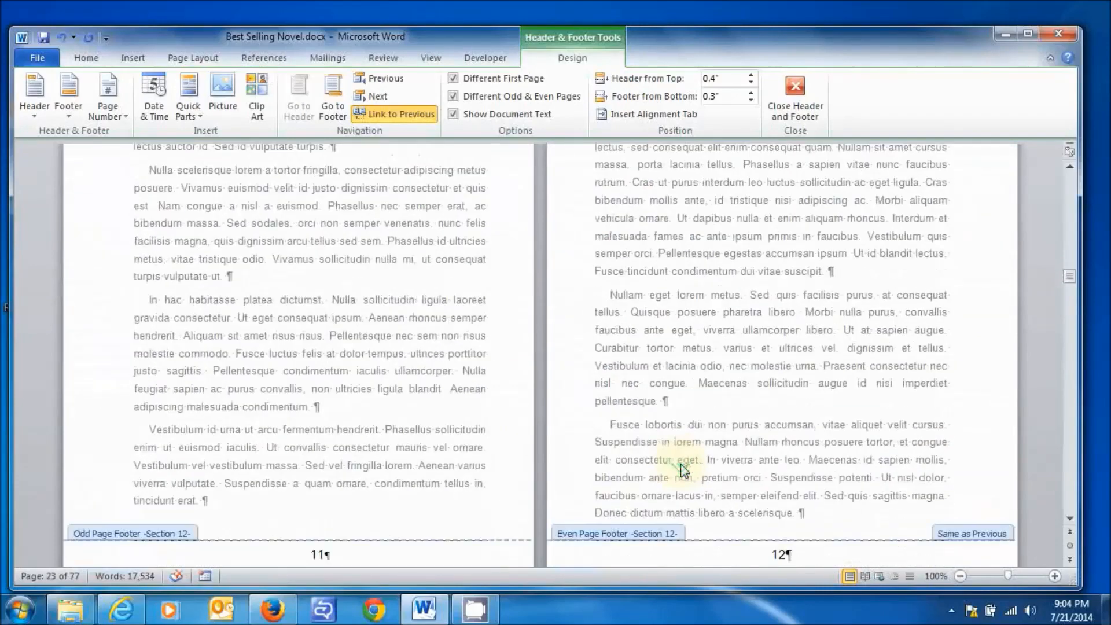
scroll(676, 468, down, 10)
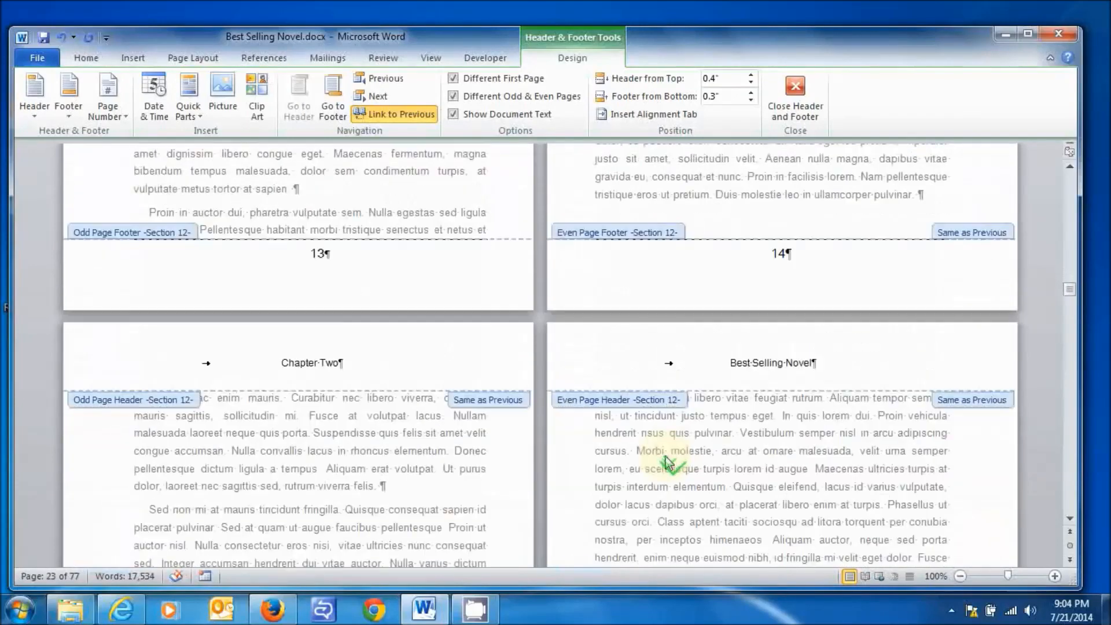
scroll(659, 458, down, 10)
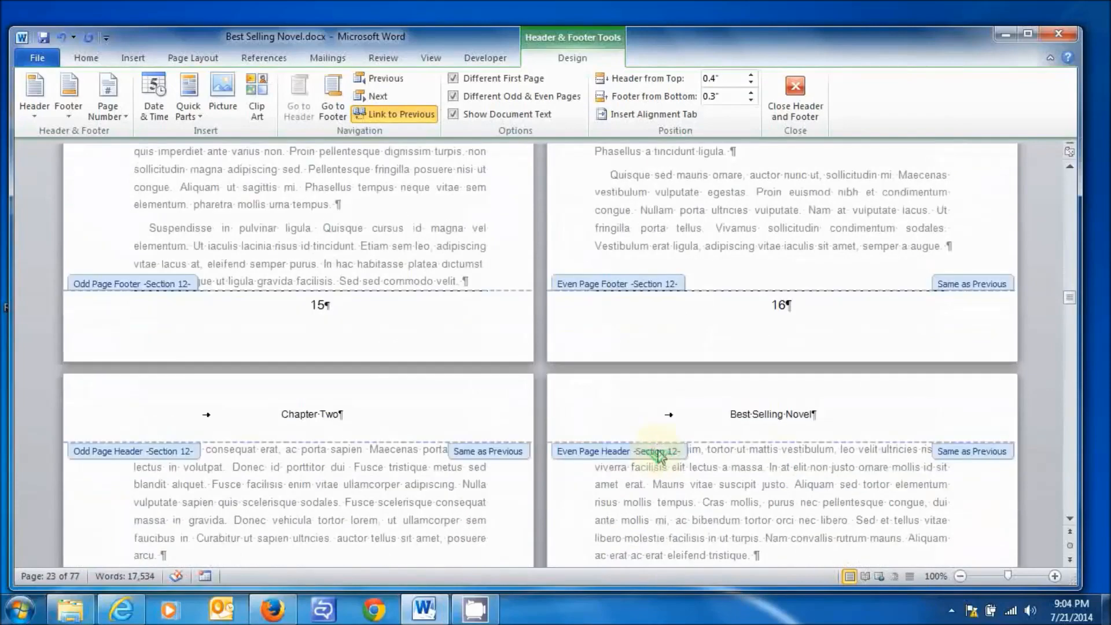
scroll(652, 461, down, 10)
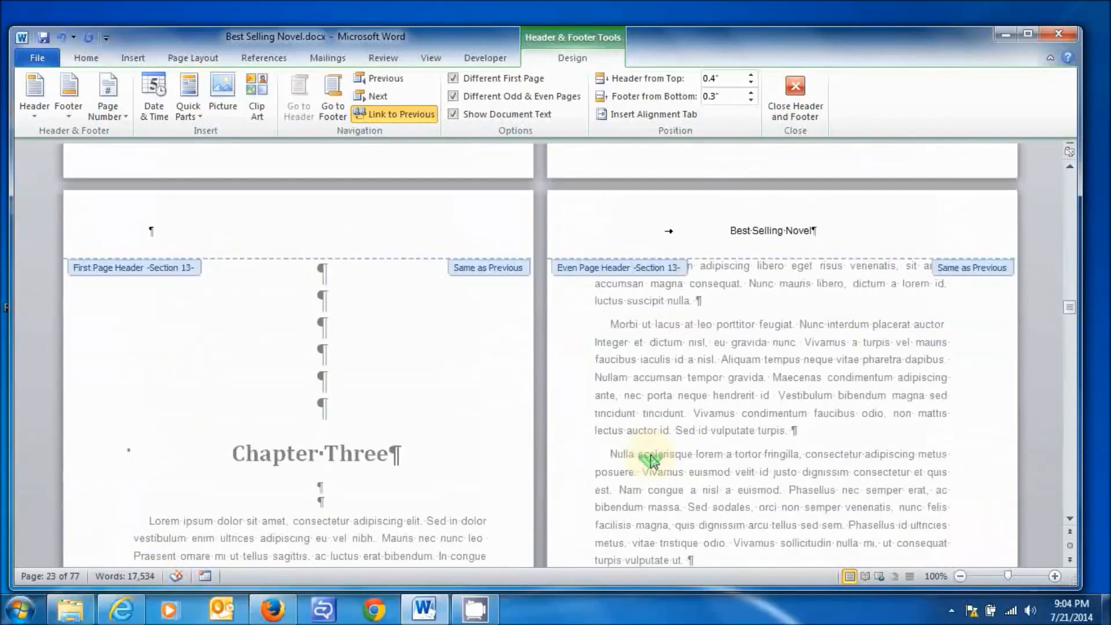
scroll(649, 457, down, 10)
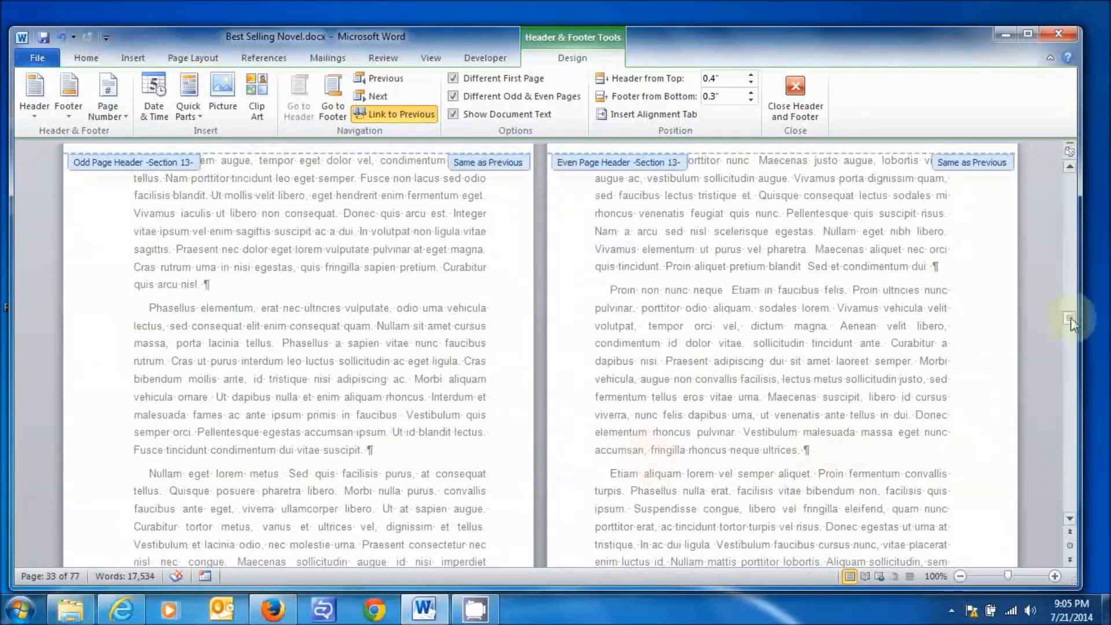
click(1069, 454)
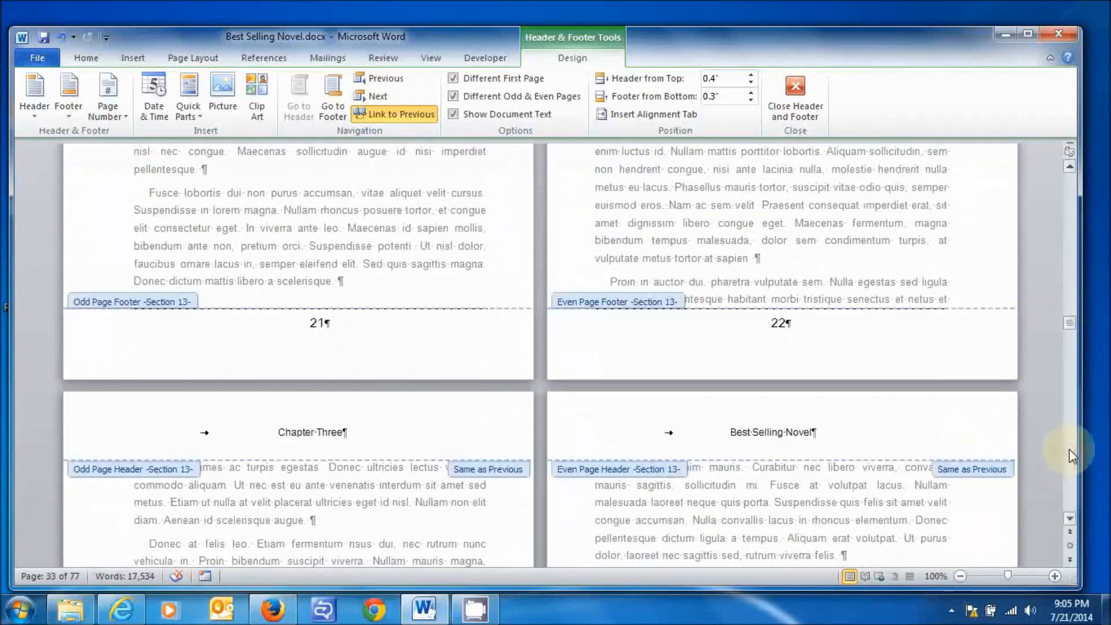
Examine the headers and footer page numbers from Section 13 through the final About the Author page
drag(1068, 454, 1068, 450)
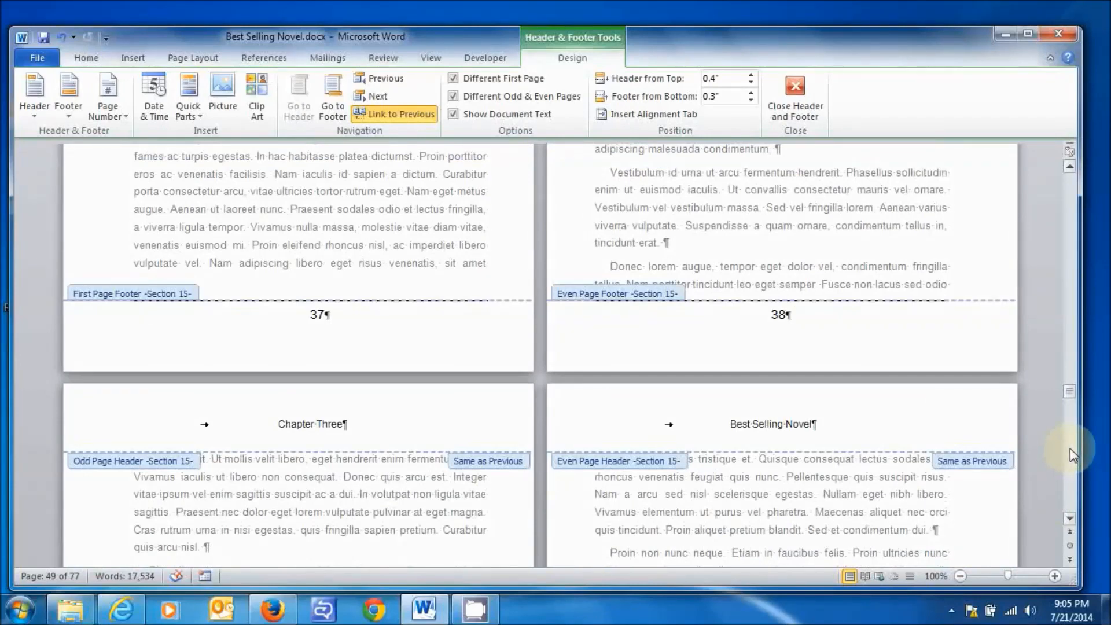
drag(1074, 493, 1073, 494)
click(1073, 494)
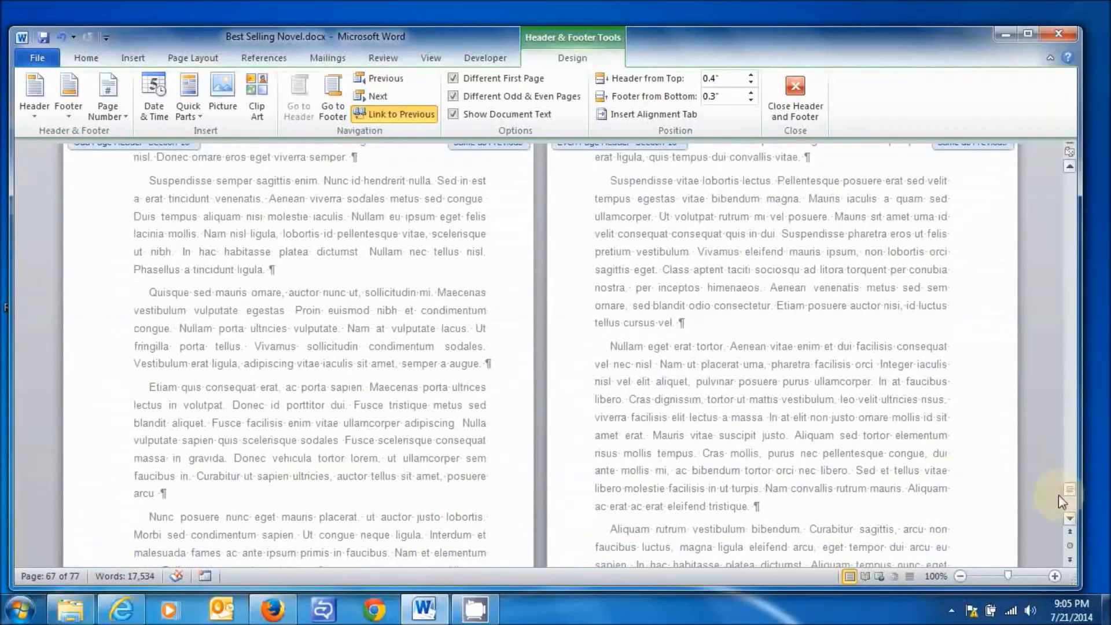
click(1073, 187)
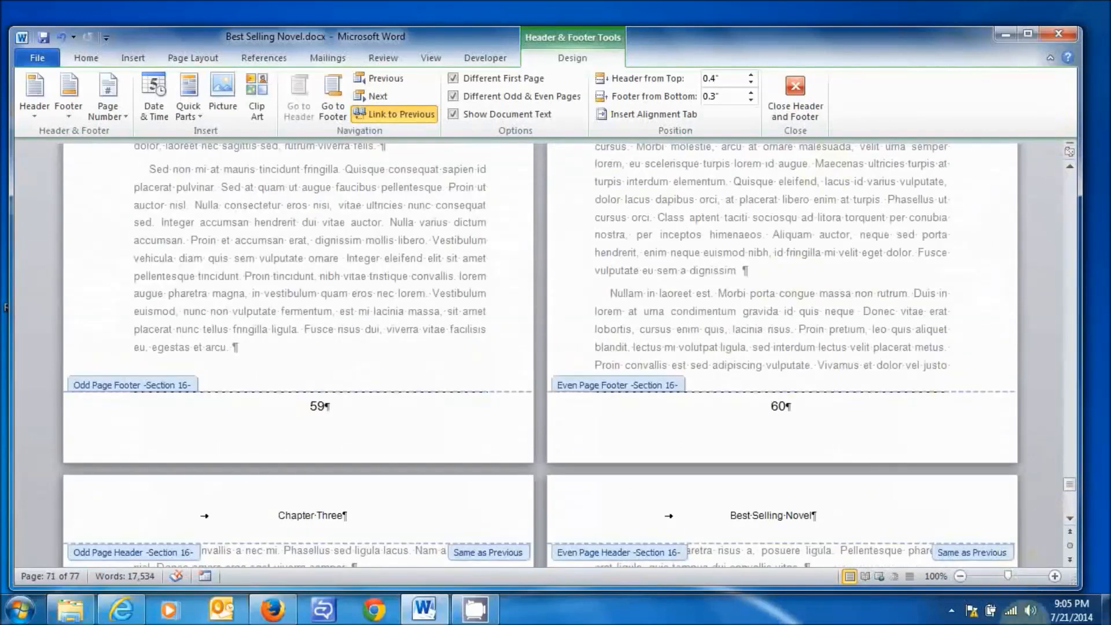
click(1072, 512)
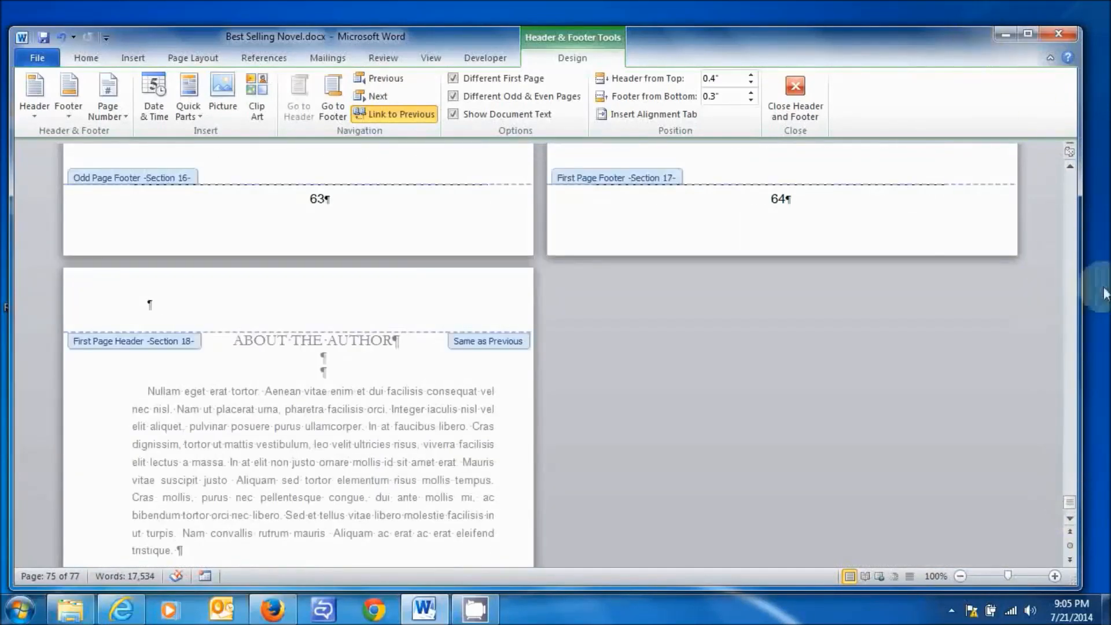
click(1067, 185)
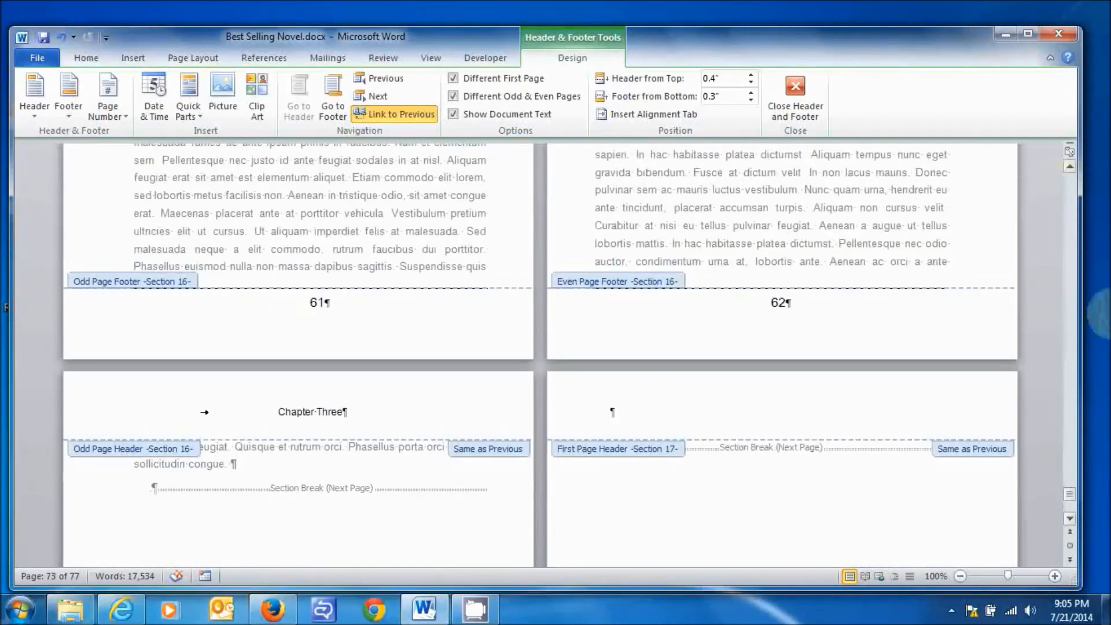
click(1071, 506)
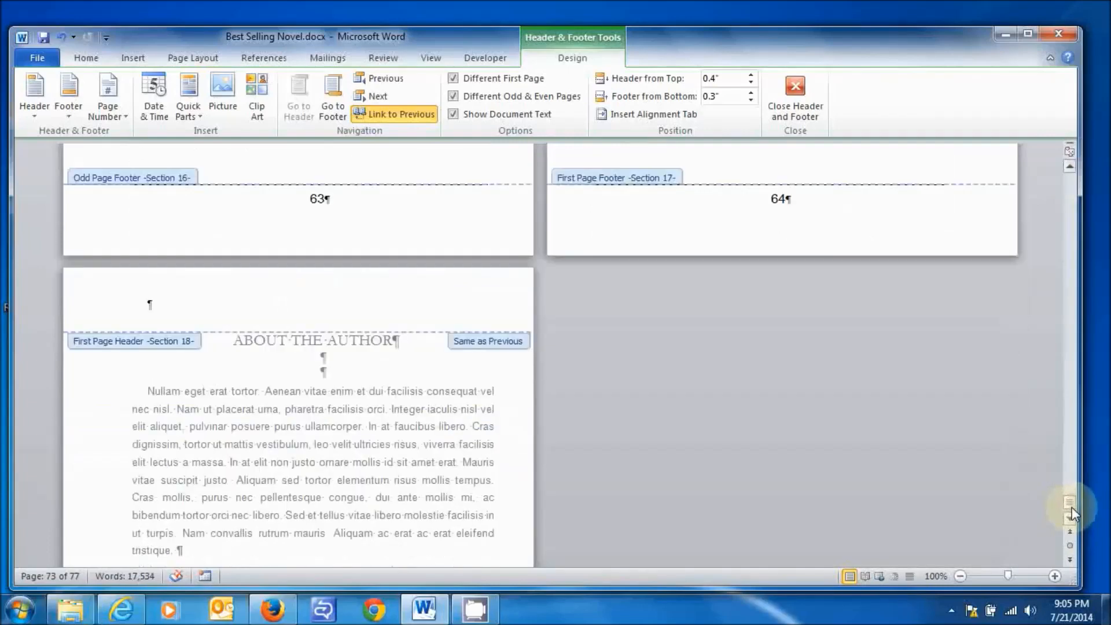
Unlink the Section 18 first page footer on the About the Author page from the previous section
click(802, 200)
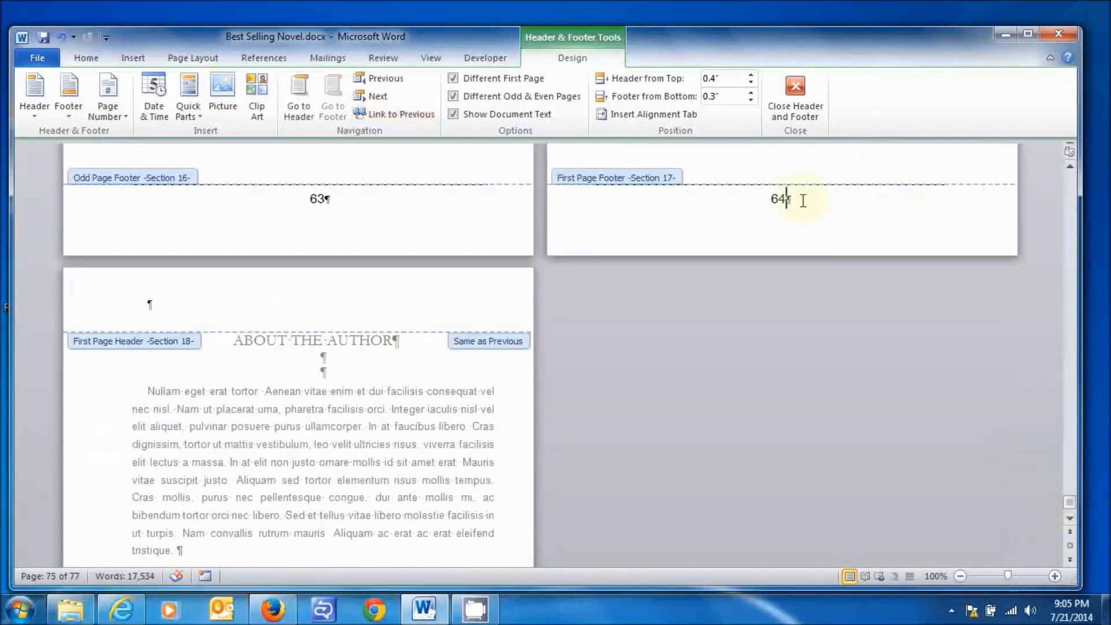
scroll(804, 262, down, 10)
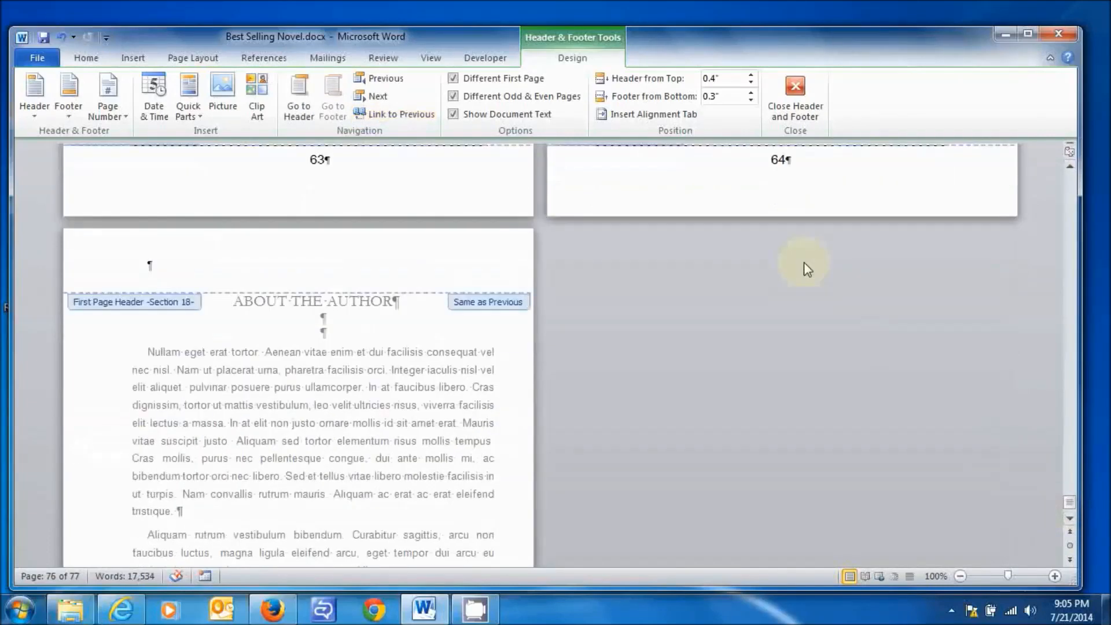
click(340, 488)
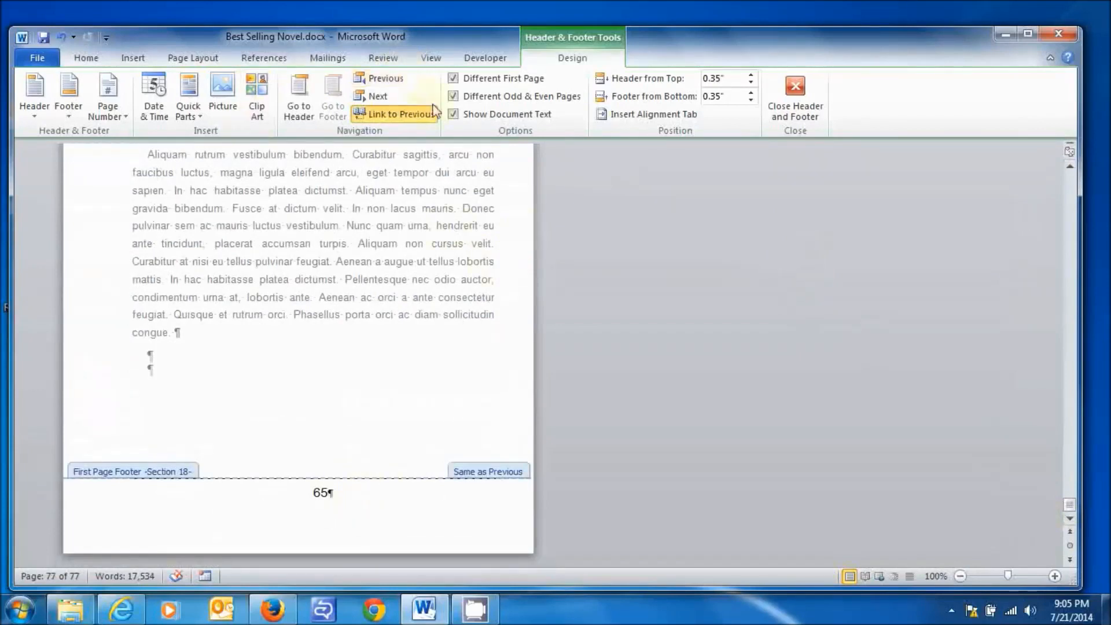
click(391, 113)
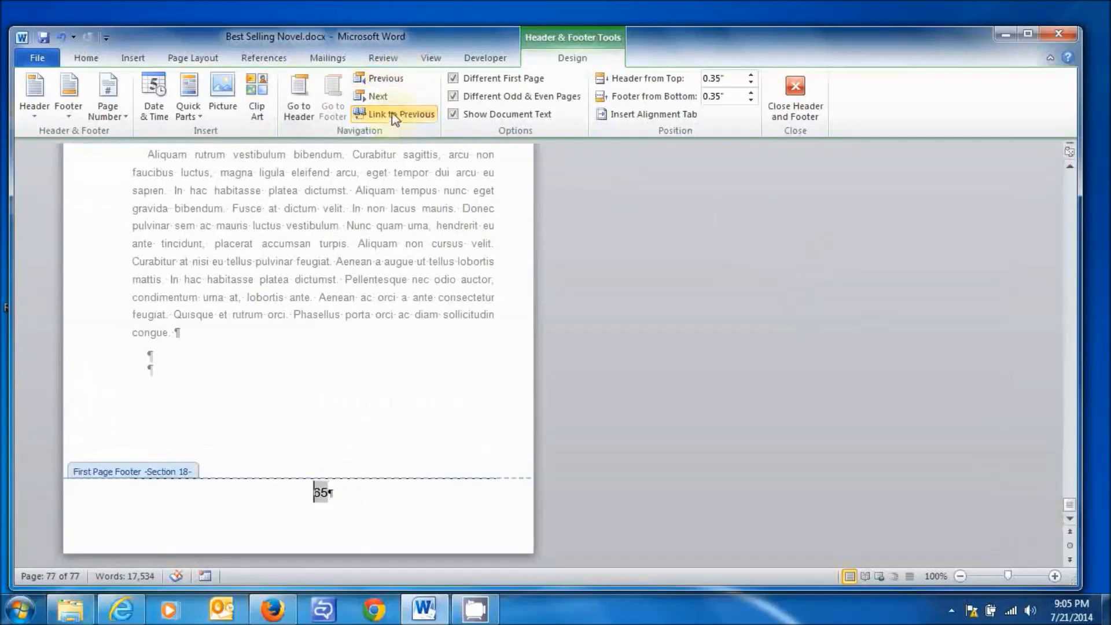
Delete the page number from the Section 17 first page footer on the blank page before About the Author
click(1069, 193)
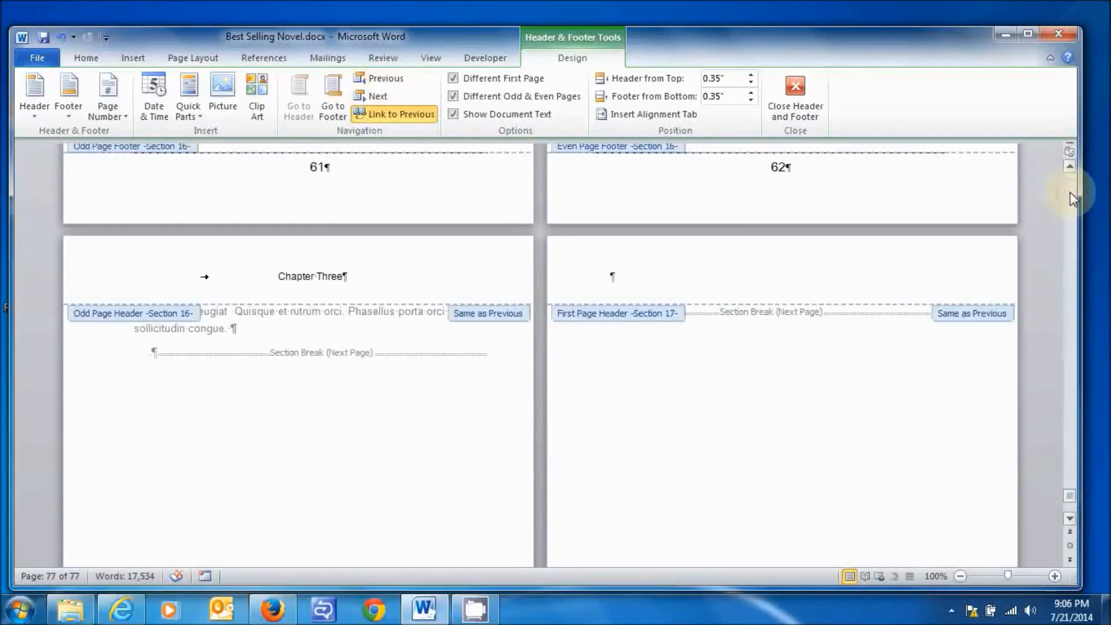
click(1070, 197)
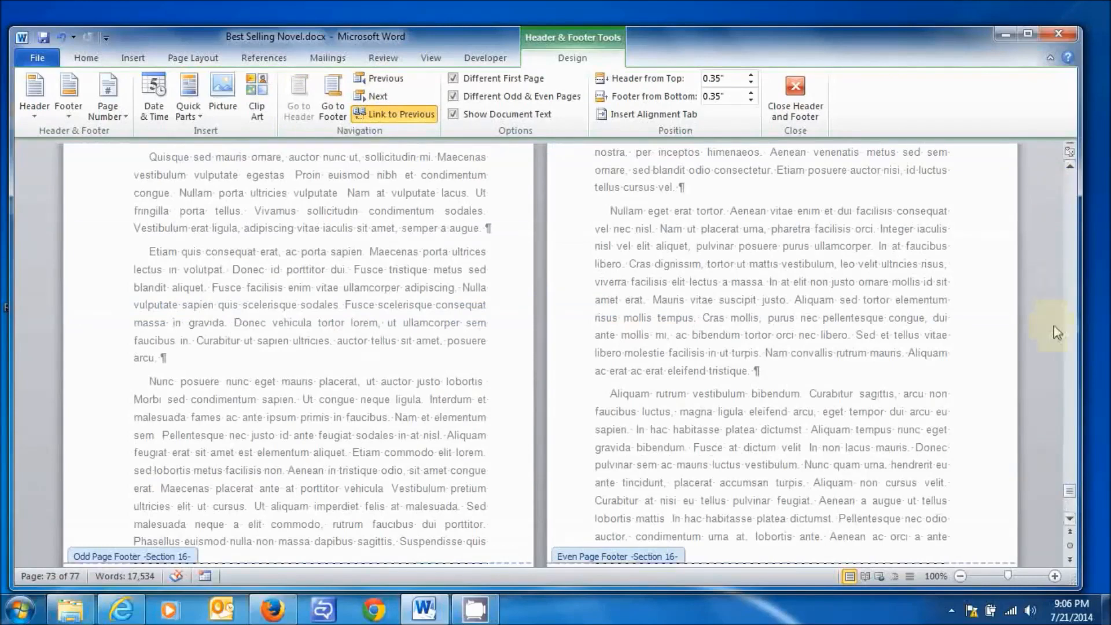
click(1070, 518)
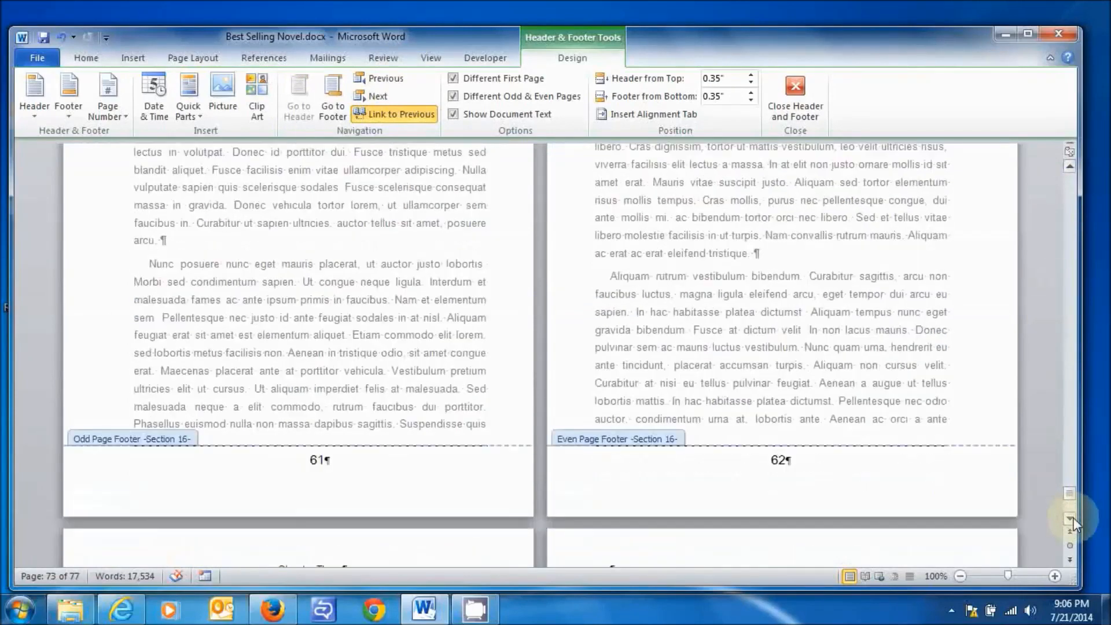
click(1071, 518)
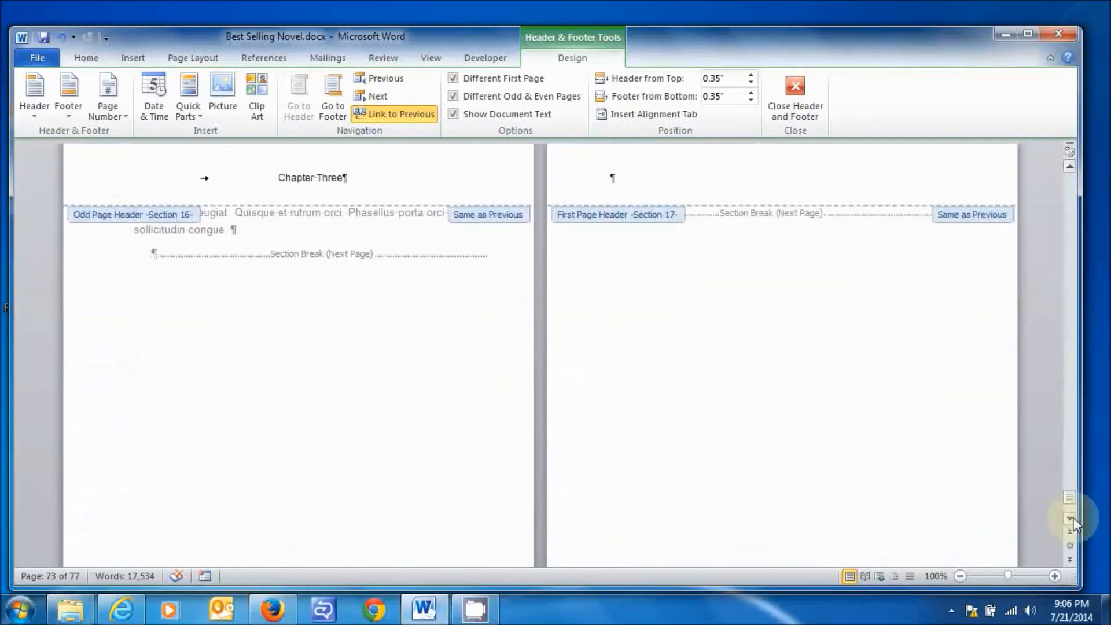
click(1069, 518)
click(776, 458)
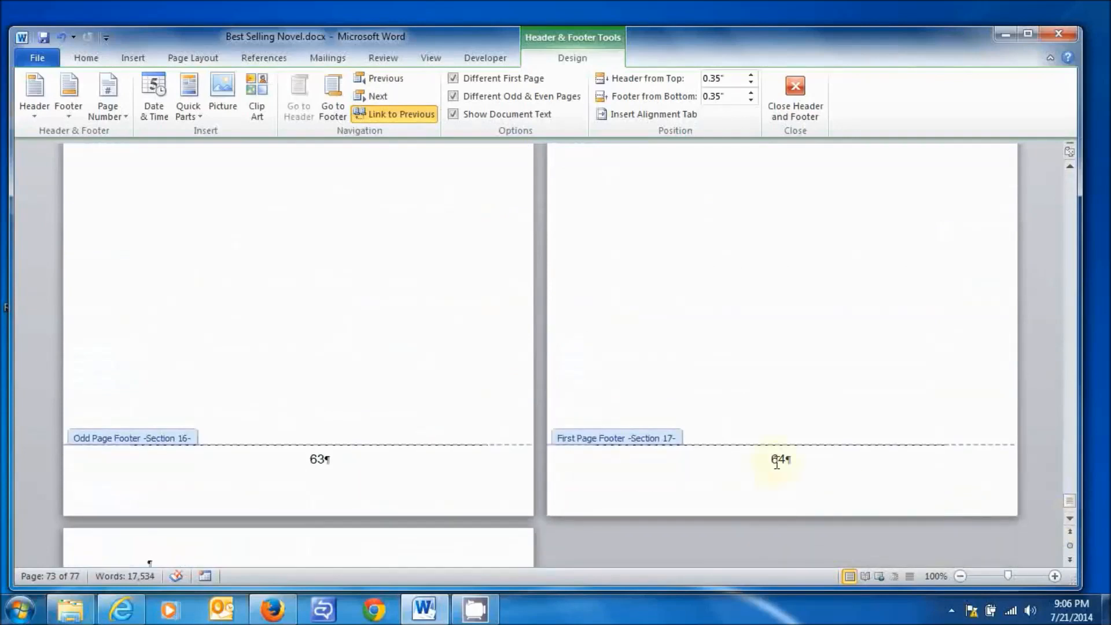
drag(772, 460, 806, 456)
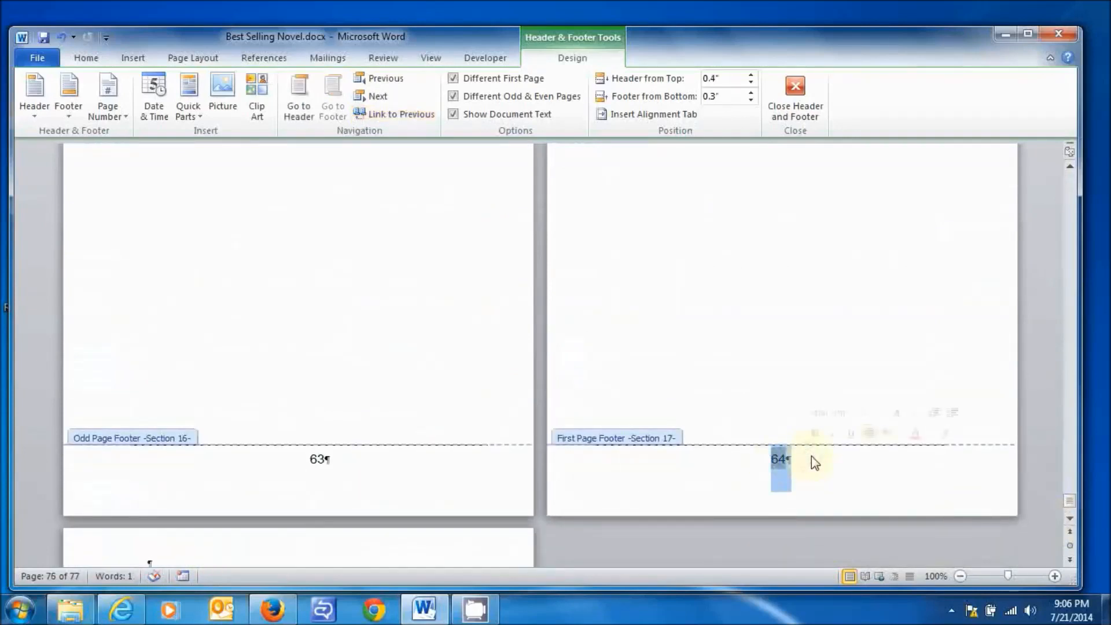
key(Delete)
Check the headers and footers on the closing pages, from the end of Section 16 to About the Author
scroll(917, 298, up, 12)
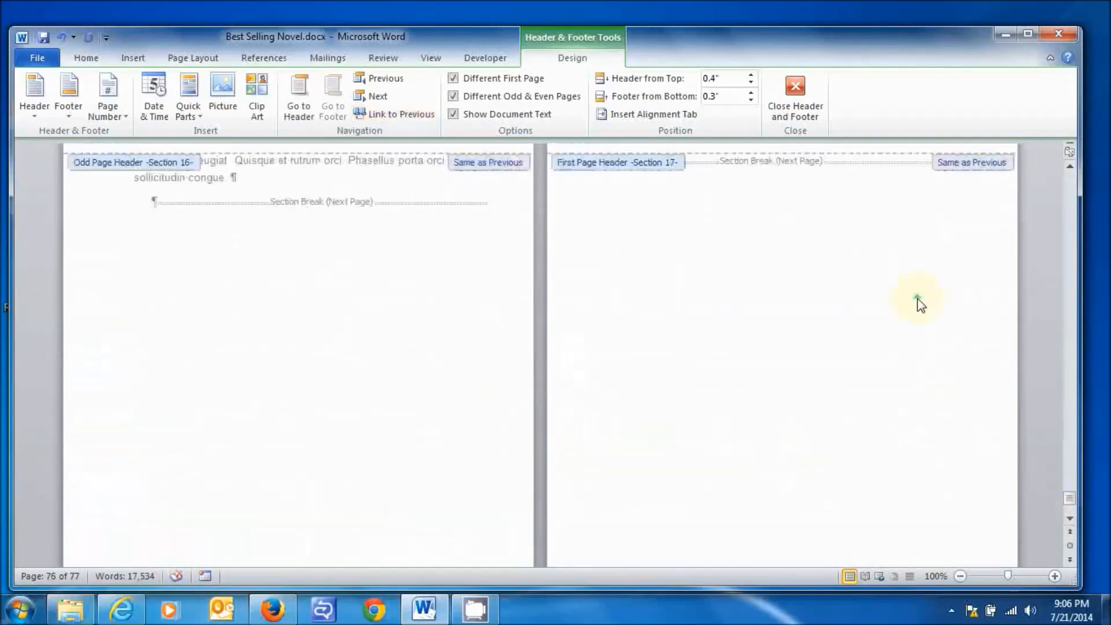
scroll(937, 315, down, 12)
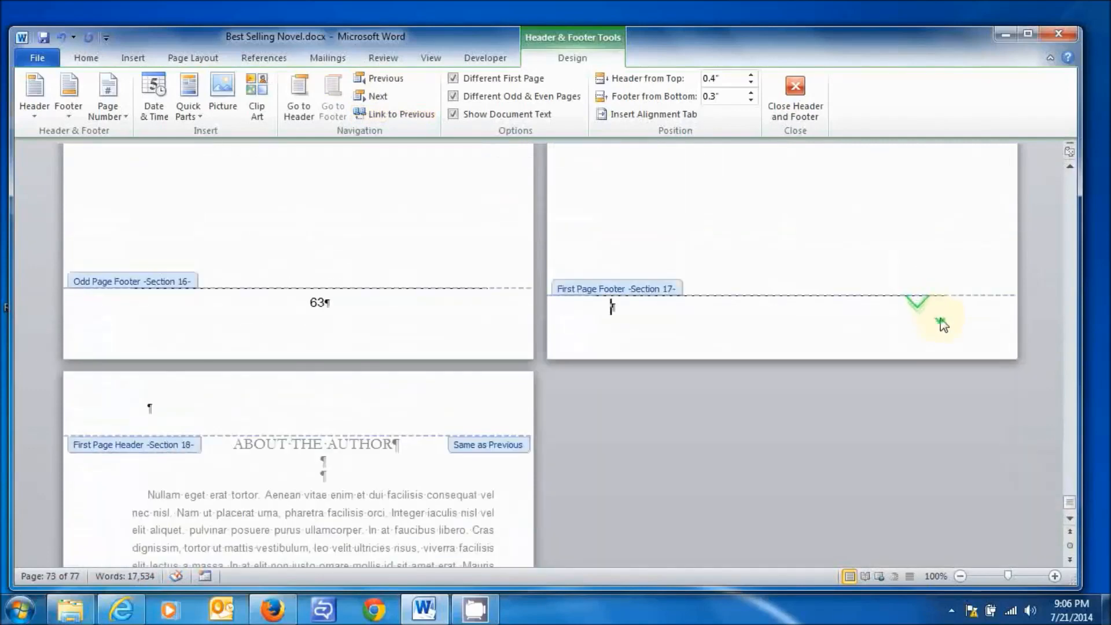
scroll(941, 324, down, 3)
scroll(937, 318, up, 10)
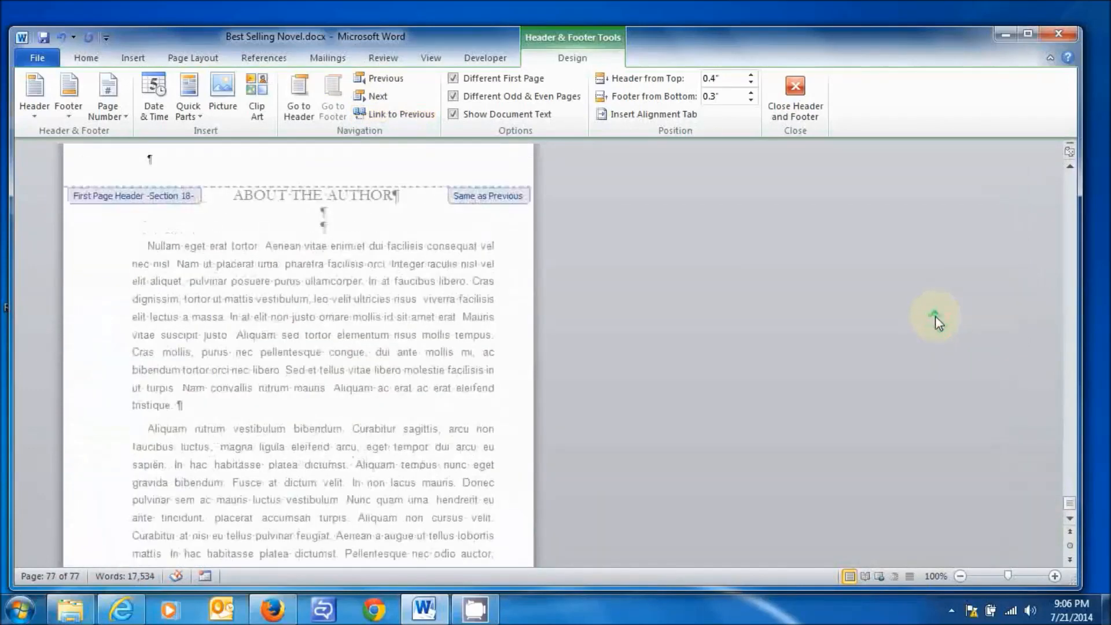
scroll(936, 319, up, 10)
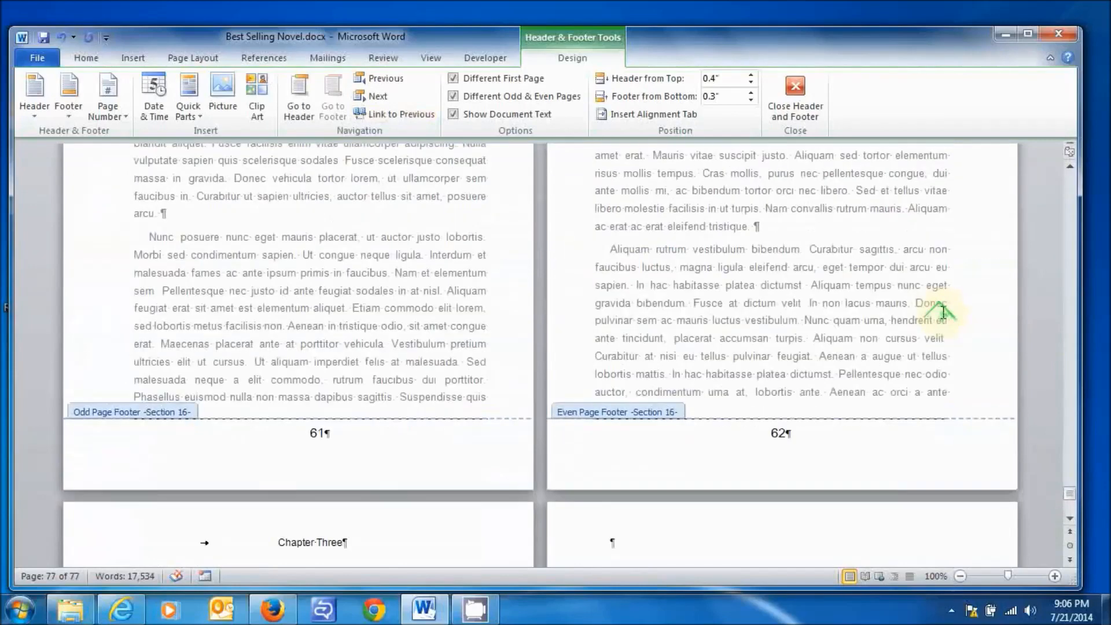